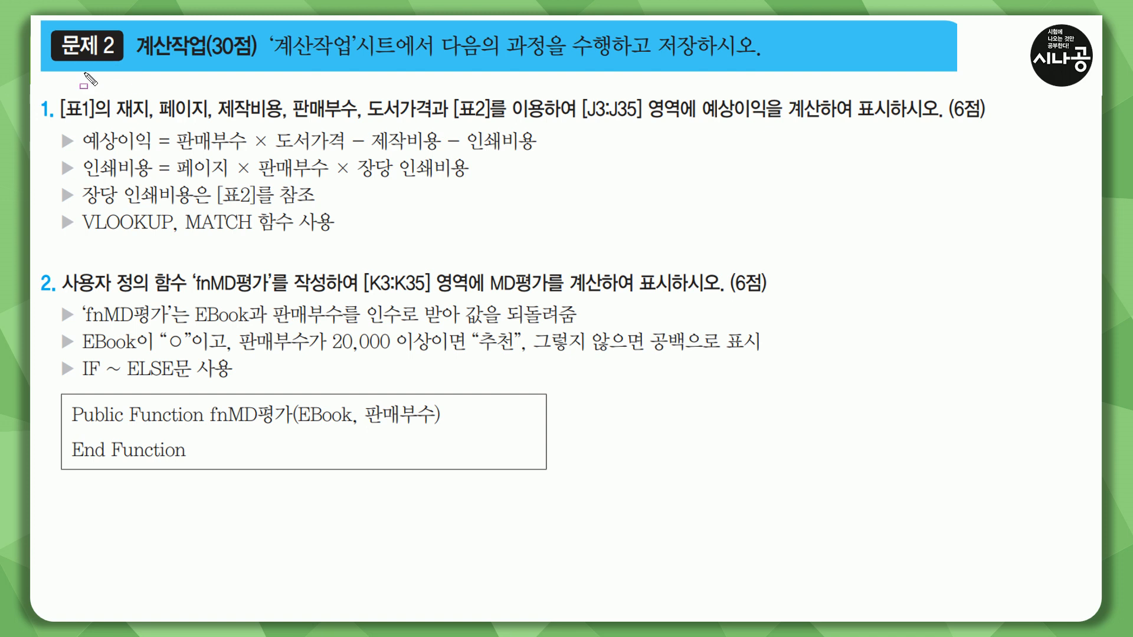
pyautogui.moveTo(135, 59)
pyautogui.mouseDown()
pyautogui.moveTo(223, 56)
pyautogui.moveTo(258, 69)
pyautogui.moveTo(771, 61)
pyautogui.mouseUp()
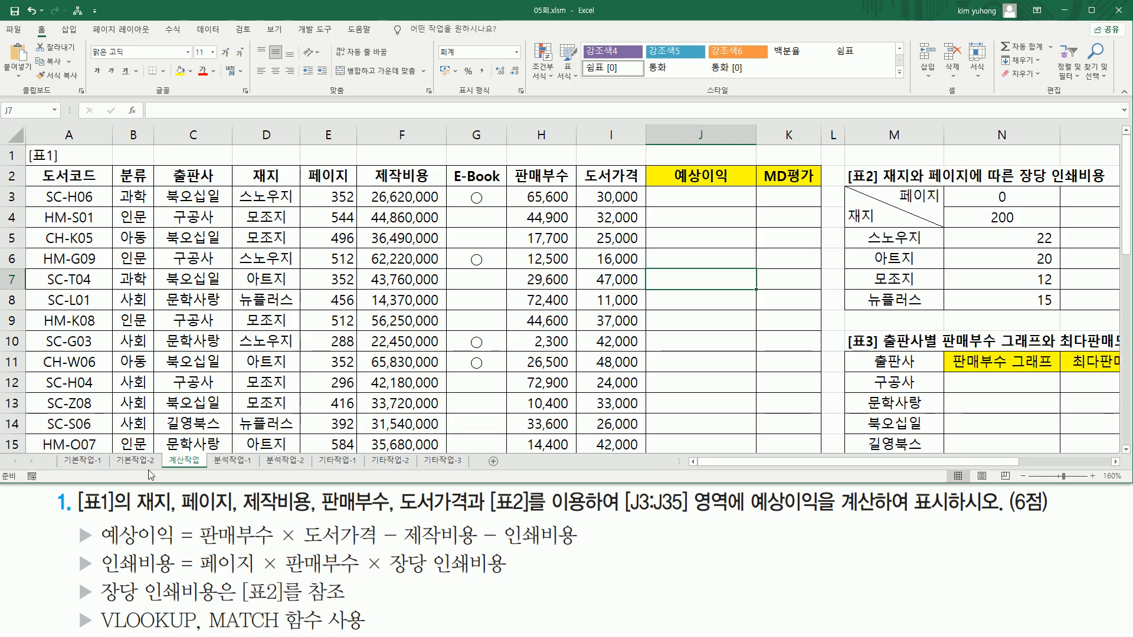
# Review the task's source columns 재지, 페이지, 제작비용, 판매부수 and 도서가격 in [표1], the costs in [표2], and the target range J3:J35.
pyautogui.moveTo(75, 488); pyautogui.dragTo(117, 518)
pyautogui.moveTo(28, 144)
pyautogui.mouseDown()
pyautogui.moveTo(582, 390)
pyautogui.moveTo(827, 457)
pyautogui.mouseUp()
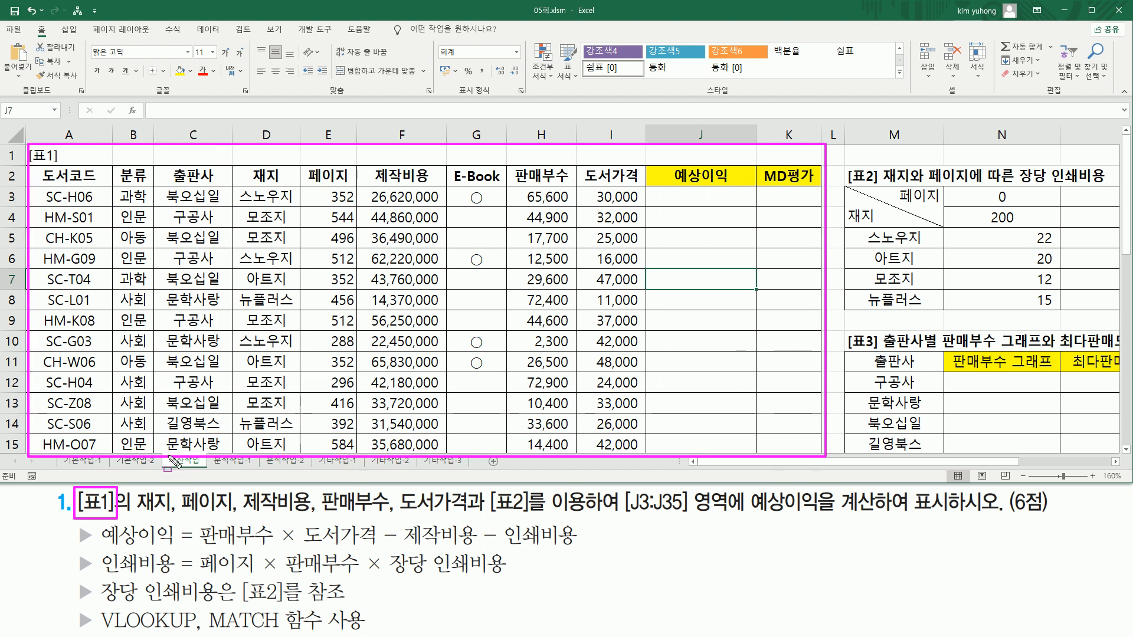
pyautogui.moveTo(133, 514); pyautogui.dragTo(475, 514)
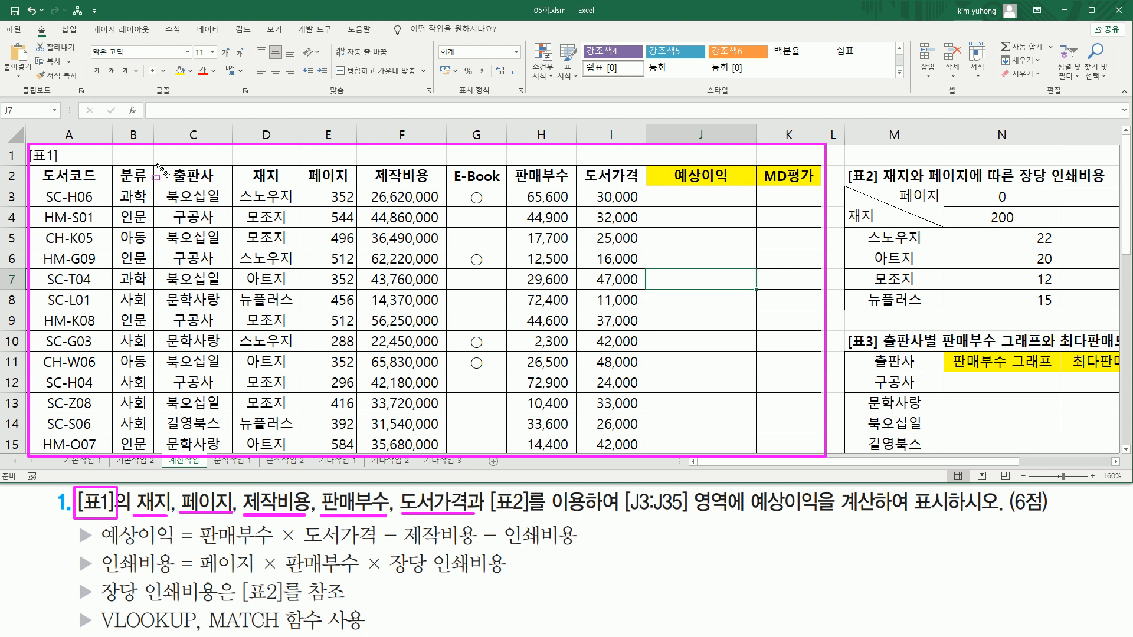
pyautogui.moveTo(247, 167)
pyautogui.mouseDown()
pyautogui.moveTo(287, 432)
pyautogui.moveTo(446, 447)
pyautogui.mouseUp()
pyautogui.moveTo(513, 163); pyautogui.dragTo(637, 448)
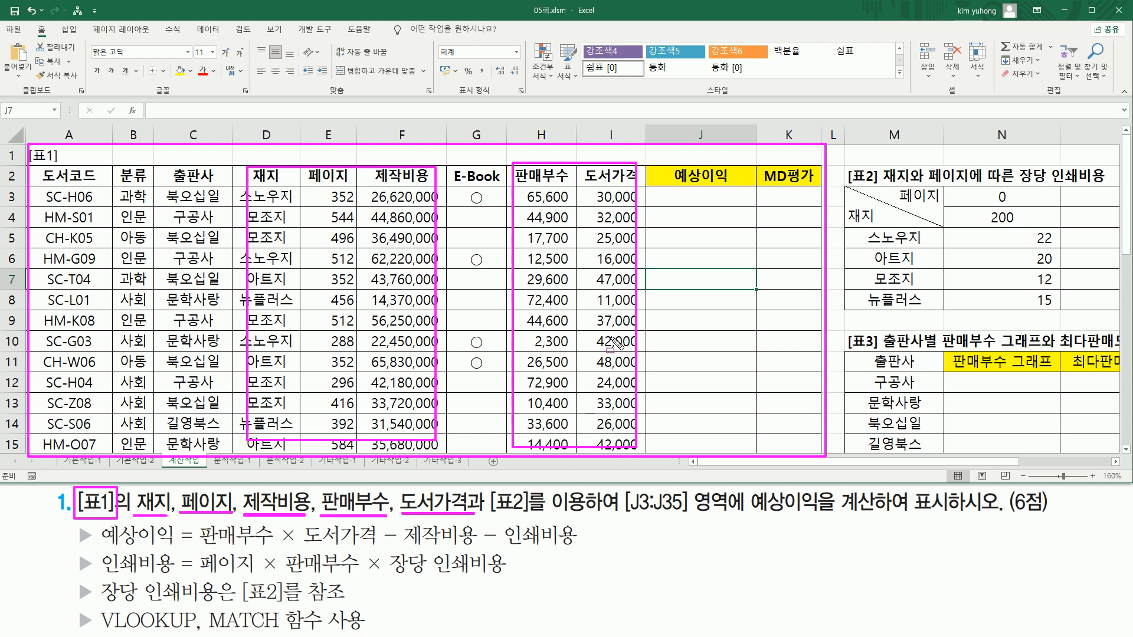
pyautogui.moveTo(488, 487); pyautogui.dragTo(602, 519)
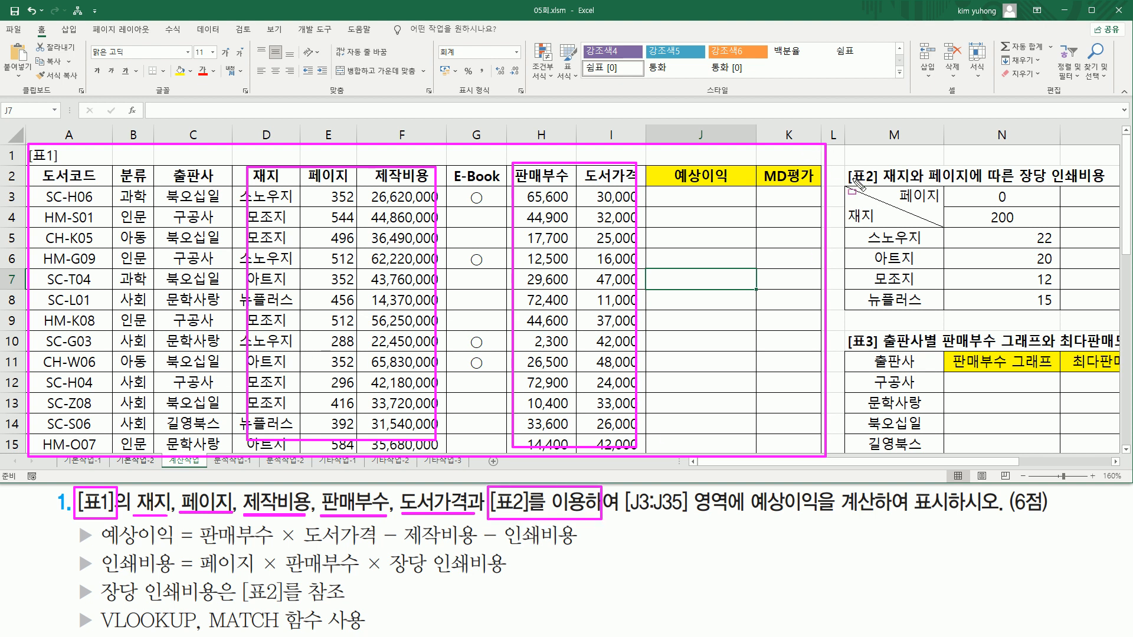
pyautogui.moveTo(853, 160); pyautogui.dragTo(1121, 320)
pyautogui.moveTo(1053, 182); pyautogui.dragTo(1102, 180)
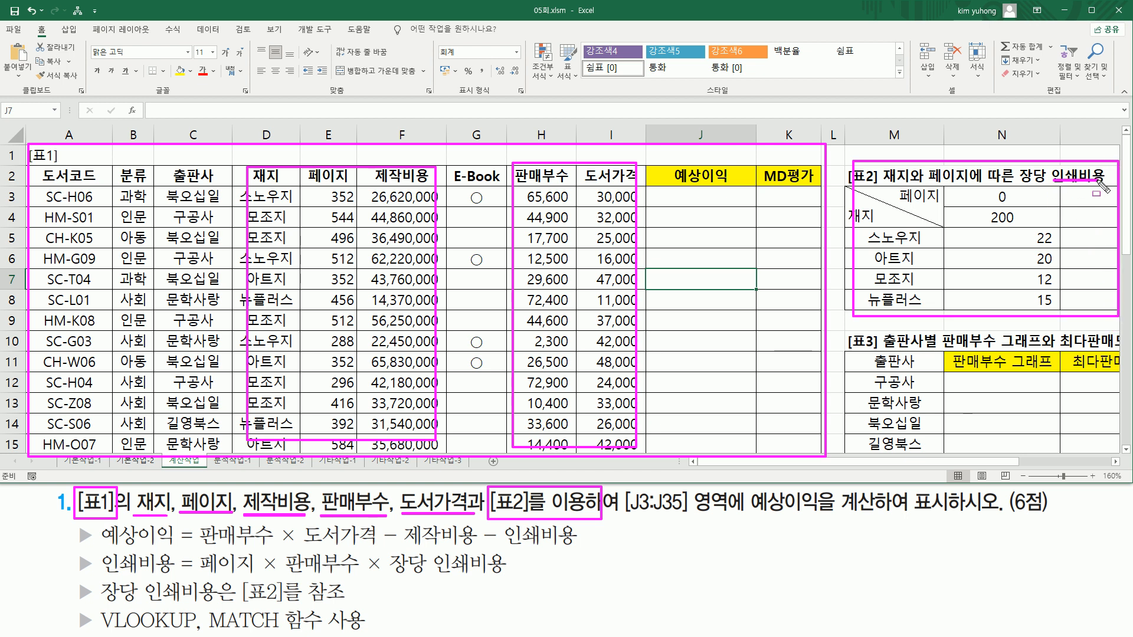
pyautogui.moveTo(990, 232); pyautogui.dragTo(1107, 315)
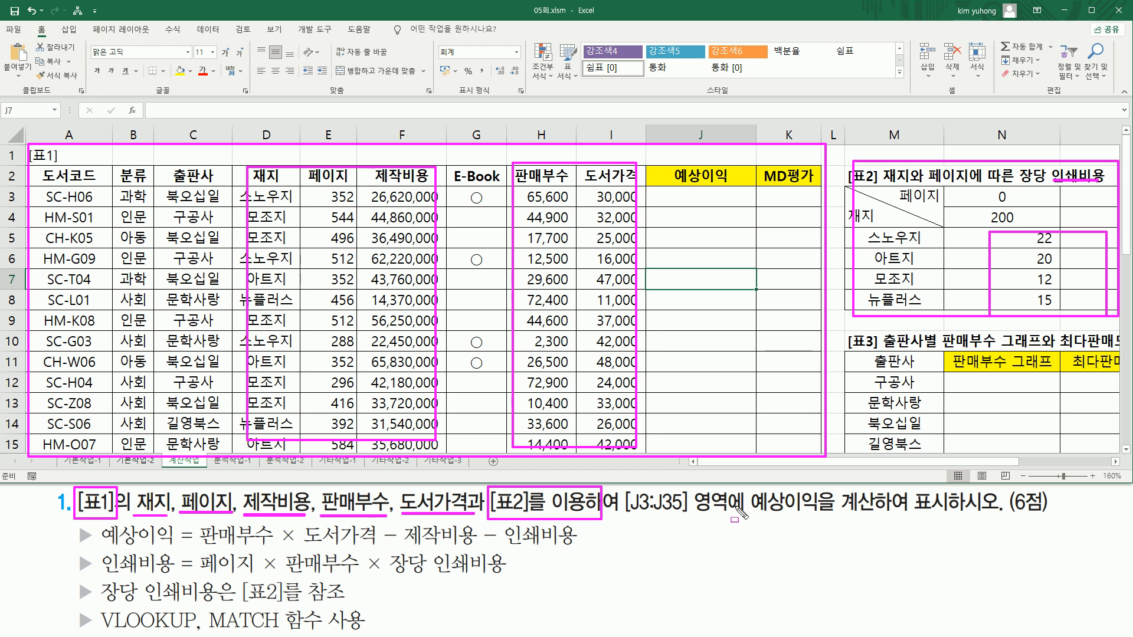
pyautogui.moveTo(627, 518); pyautogui.dragTo(981, 516)
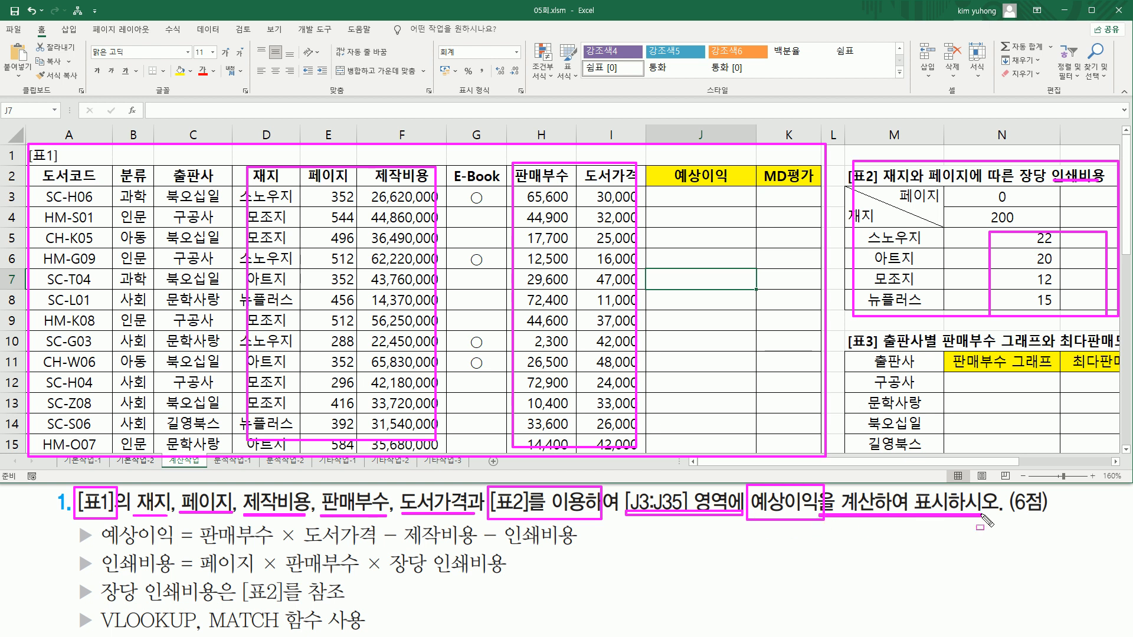
pyautogui.moveTo(667, 190); pyautogui.dragTo(744, 454)
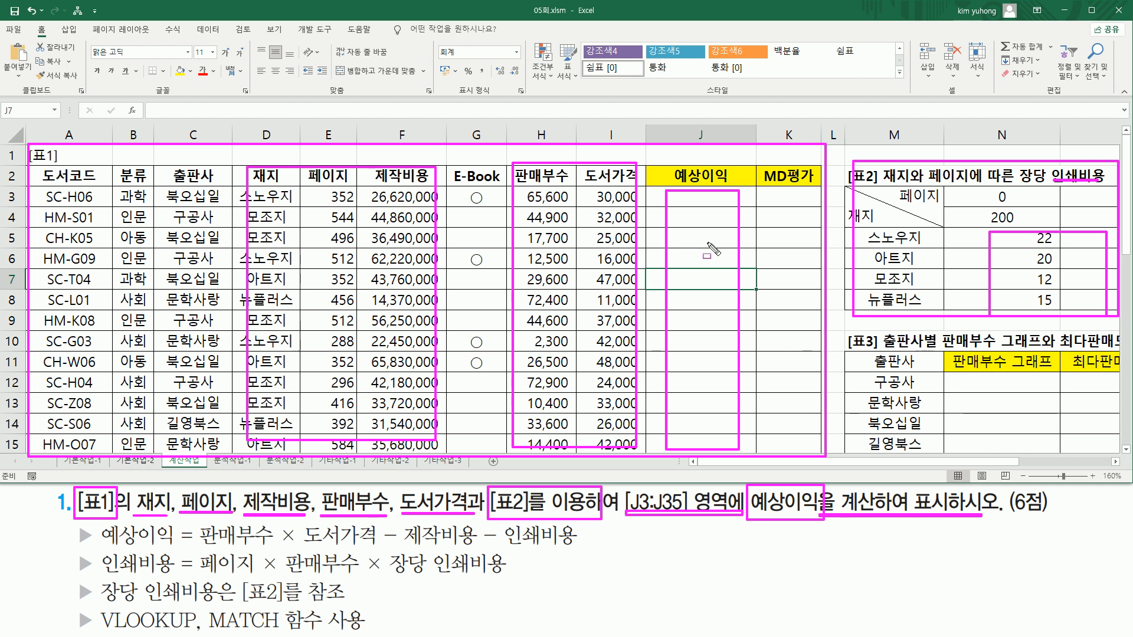
pyautogui.moveTo(99, 556); pyautogui.dragTo(158, 556)
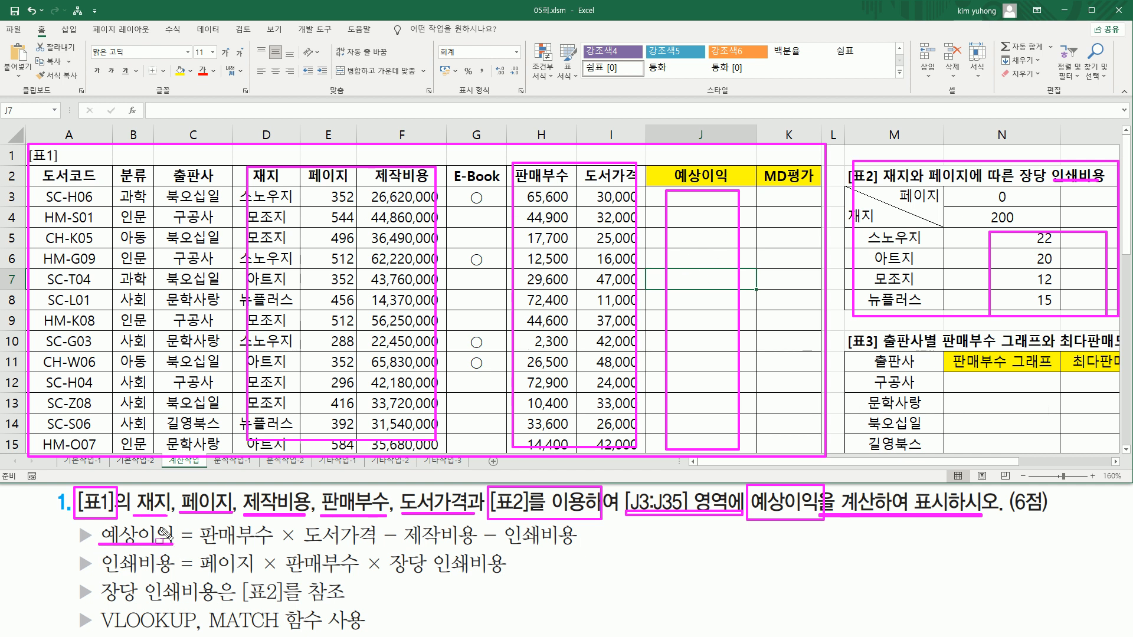
# Examine how the 예상이익 and 인쇄비용 formulas relate to the first book's row in [표1] and the per-page printing costs in [표2].
pyautogui.press('e')
pyautogui.moveTo(197, 546); pyautogui.dragTo(579, 546)
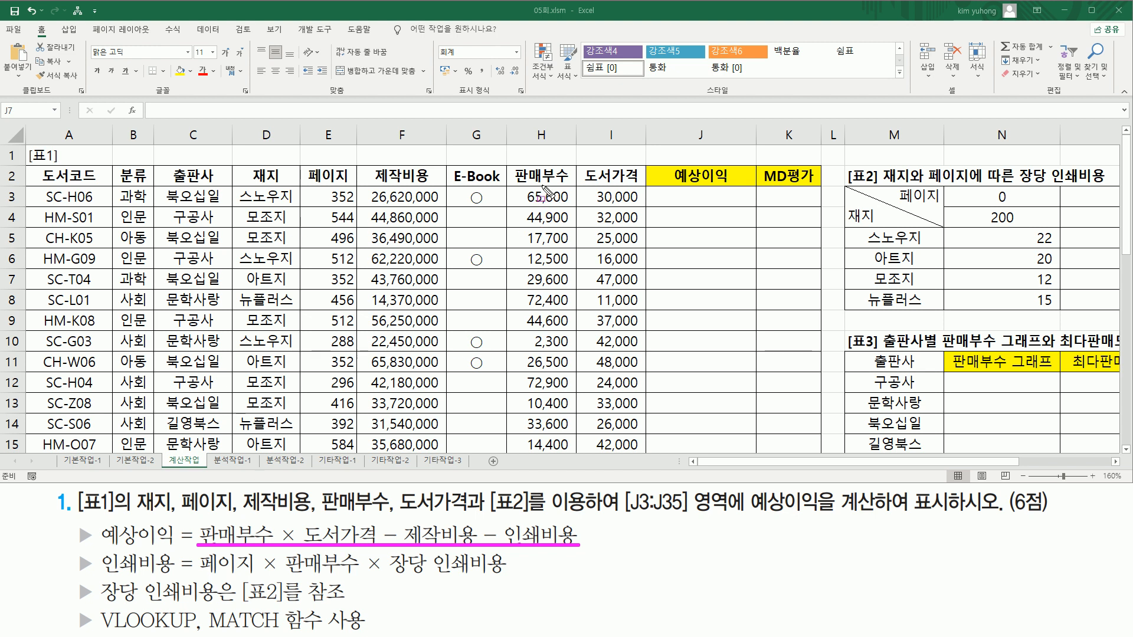
pyautogui.moveTo(525, 190); pyautogui.dragTo(645, 206)
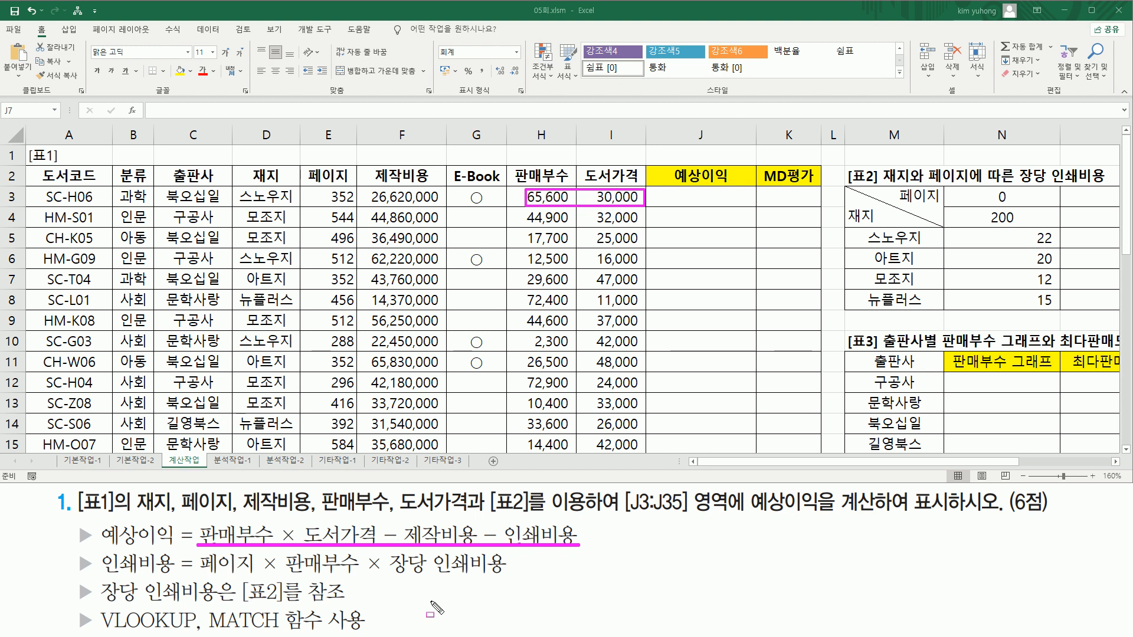
pyautogui.moveTo(368, 188)
pyautogui.mouseDown()
pyautogui.moveTo(387, 208)
pyautogui.moveTo(448, 205)
pyautogui.mouseUp()
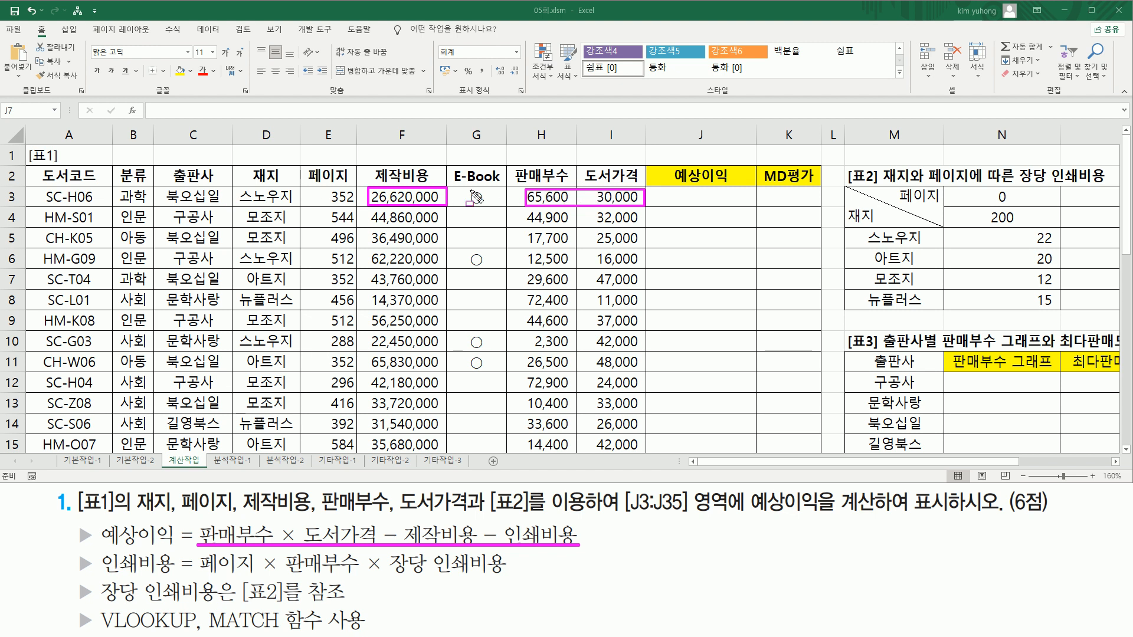
pyautogui.moveTo(200, 514)
pyautogui.mouseDown()
pyautogui.moveTo(331, 551)
pyautogui.moveTo(478, 550)
pyautogui.mouseUp()
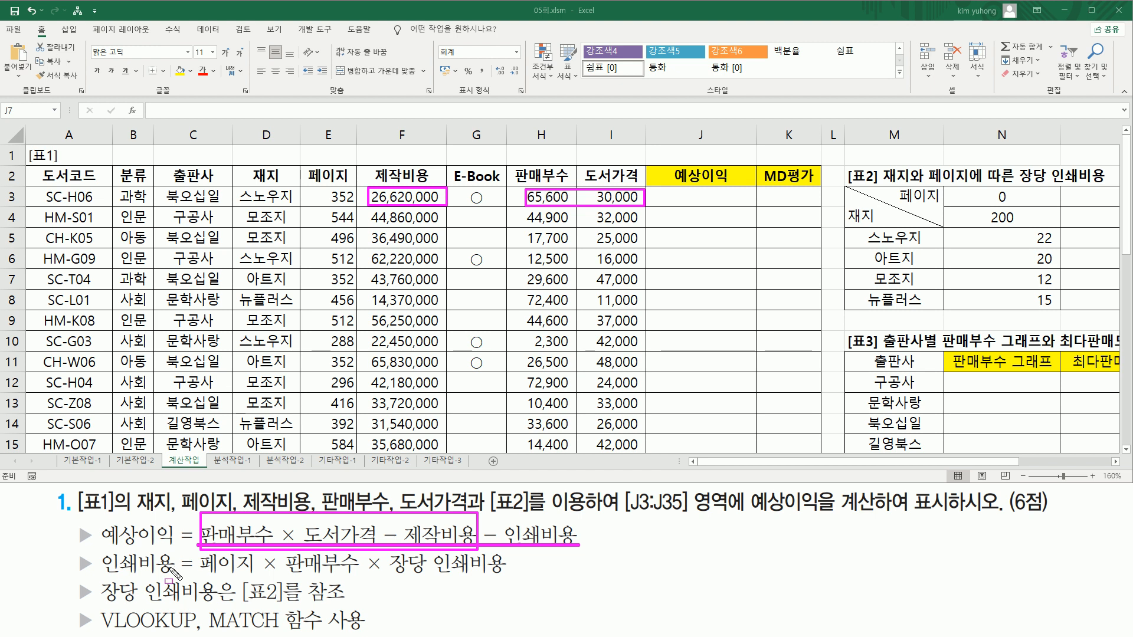
pyautogui.moveTo(105, 576); pyautogui.dragTo(519, 578)
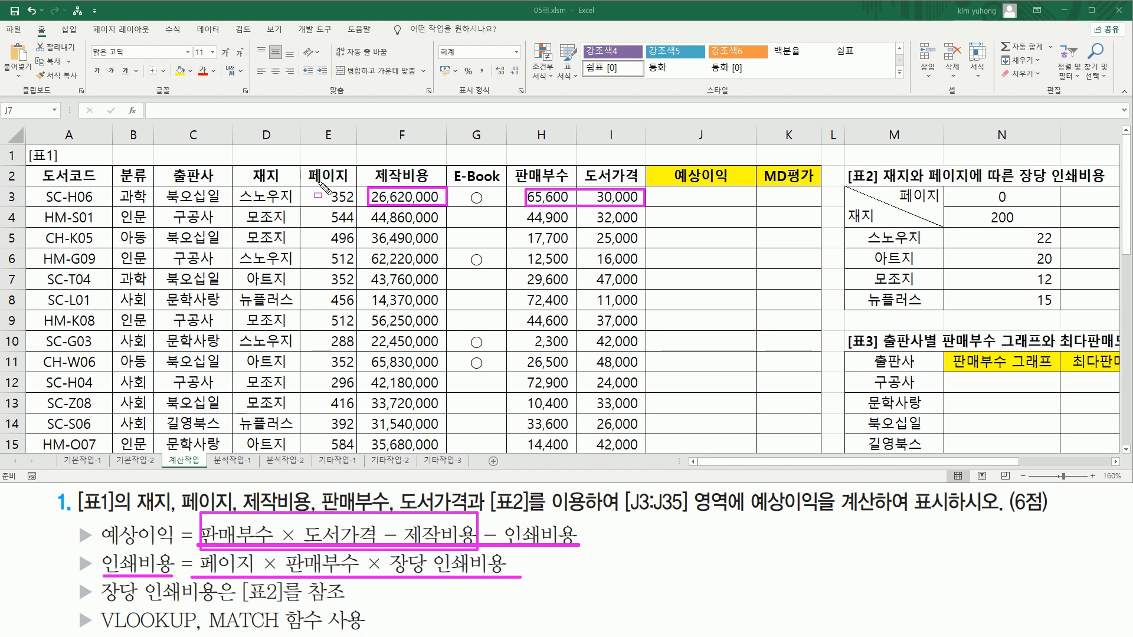
pyautogui.moveTo(313, 187); pyautogui.dragTo(357, 206)
pyautogui.moveTo(516, 187)
pyautogui.mouseDown()
pyautogui.moveTo(515, 204)
pyautogui.moveTo(571, 209)
pyautogui.moveTo(572, 189)
pyautogui.mouseUp()
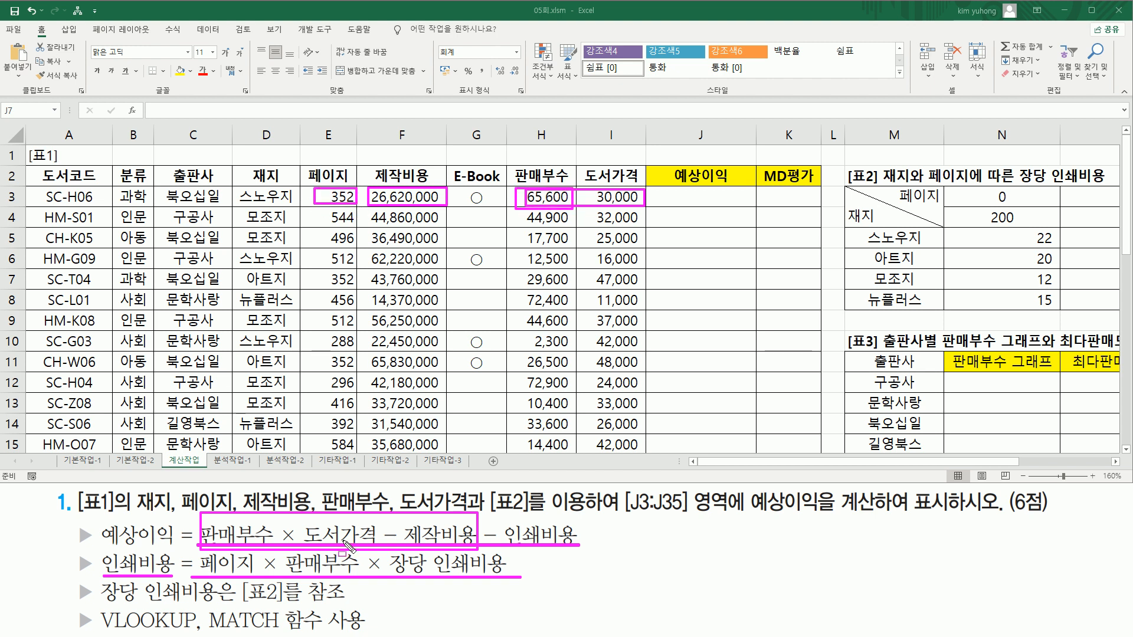
pyautogui.moveTo(384, 586); pyautogui.dragTo(521, 586)
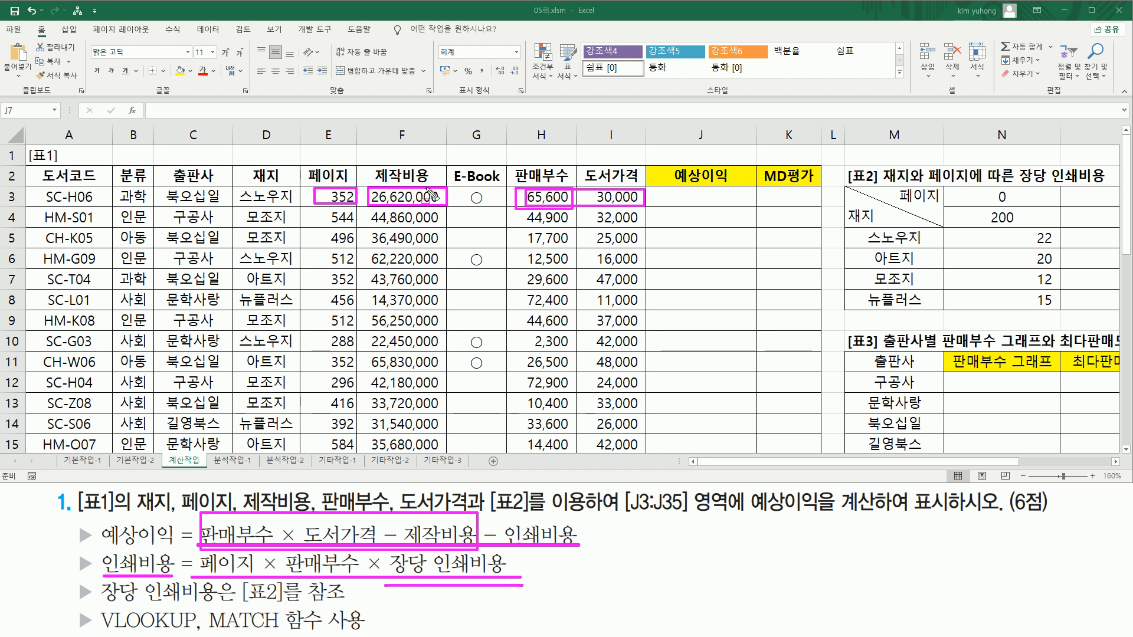
pyautogui.moveTo(98, 601); pyautogui.dragTo(338, 603)
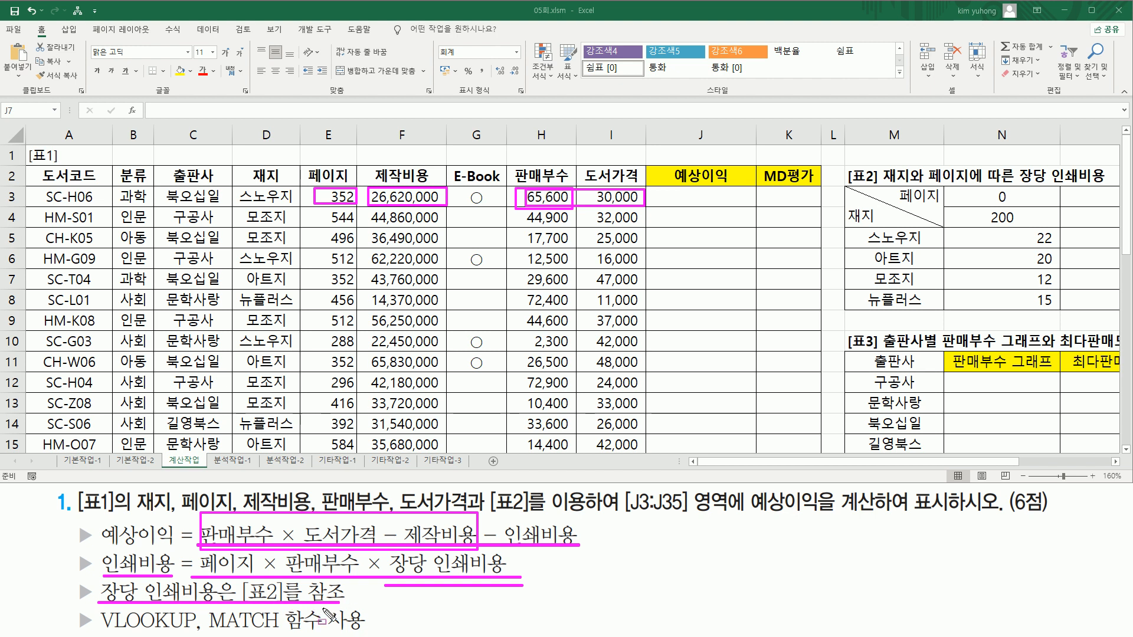
pyautogui.moveTo(842, 163)
pyautogui.mouseDown()
pyautogui.moveTo(1131, 302)
pyautogui.moveTo(1131, 320)
pyautogui.mouseUp()
pyautogui.press('Escape')
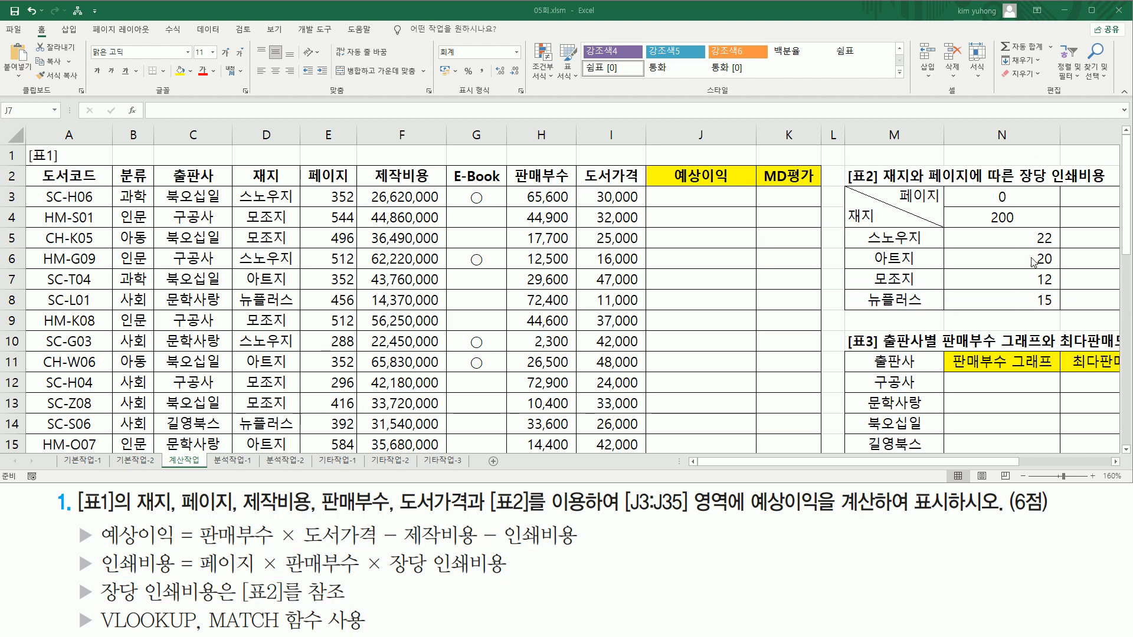
# Examine the full layout of [표2], including its paper types, page brackets and printing costs across M3:R8.
pyautogui.moveTo(1031, 226)
pyautogui.mouseDown()
pyautogui.moveTo(1061, 246)
pyautogui.moveTo(1062, 300)
pyautogui.moveTo(1032, 269)
pyautogui.moveTo(1062, 327)
pyautogui.moveTo(1072, 315)
pyautogui.mouseUp()
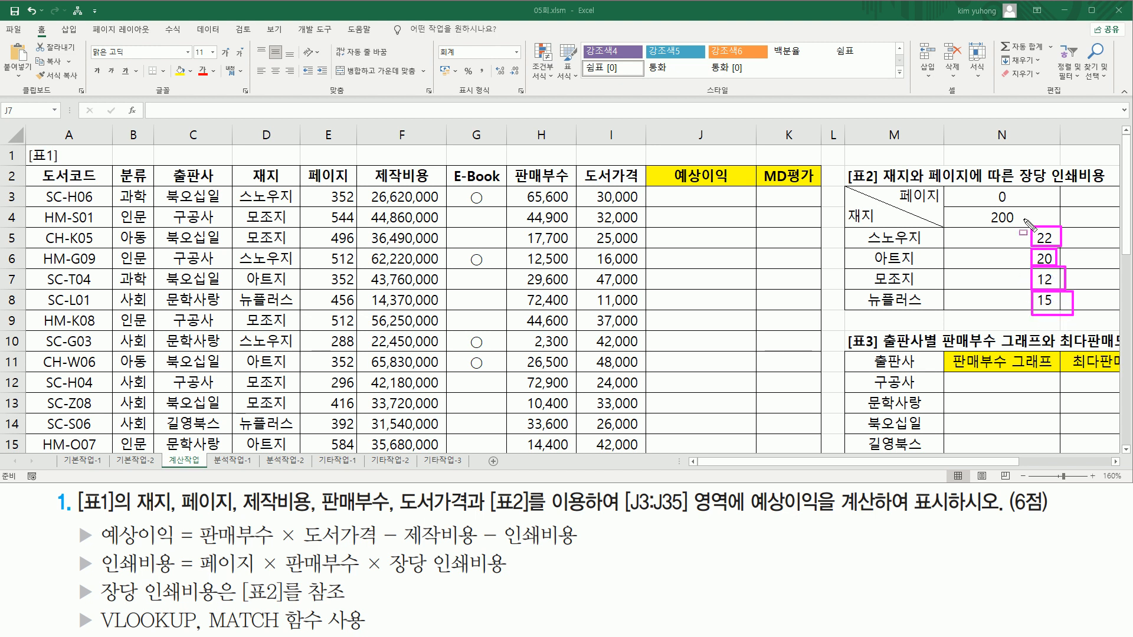
pyautogui.moveTo(867, 229)
pyautogui.mouseDown()
pyautogui.moveTo(931, 318)
pyautogui.moveTo(927, 309)
pyautogui.mouseUp()
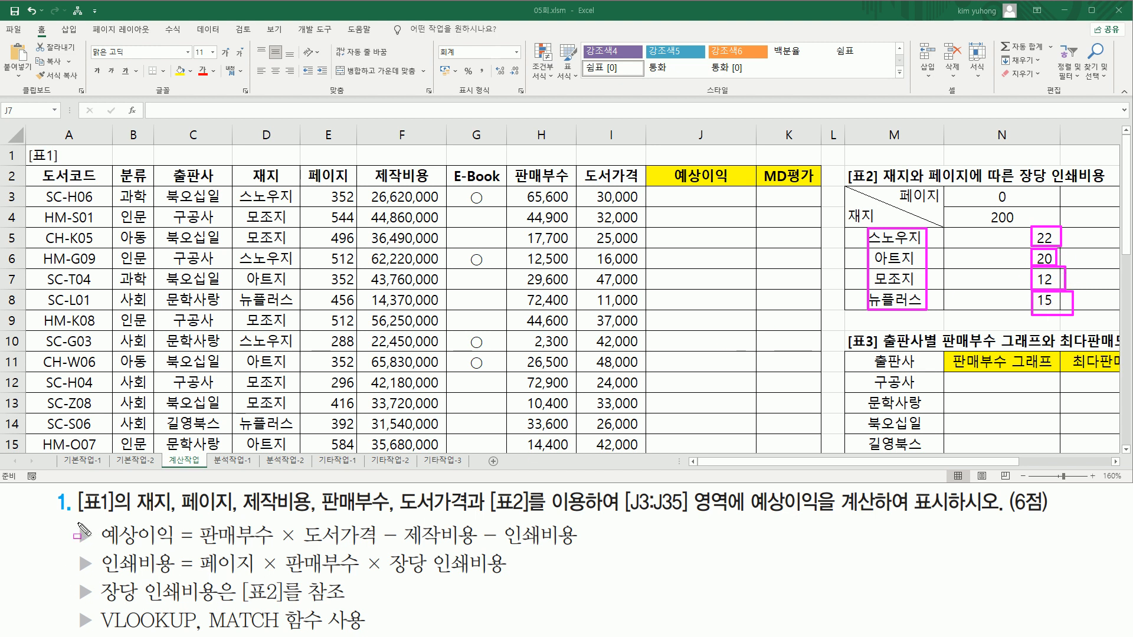
pyautogui.moveTo(78, 524)
pyautogui.mouseDown()
pyautogui.moveTo(108, 546)
pyautogui.moveTo(600, 578)
pyautogui.mouseUp()
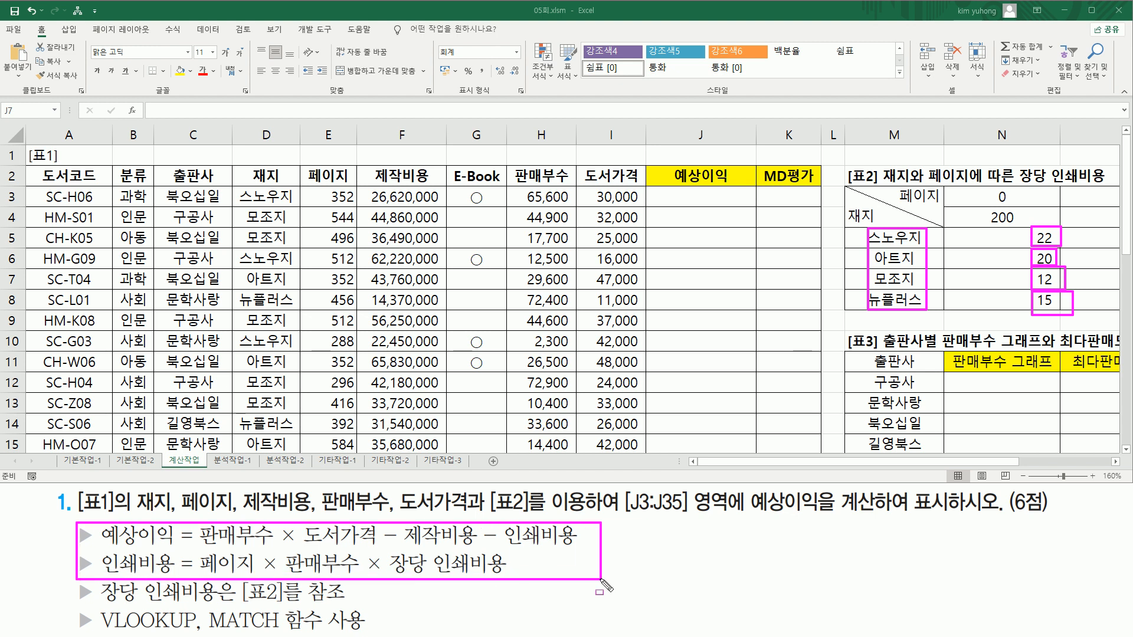
pyautogui.press('Escape')
pyautogui.moveTo(1003, 259); pyautogui.dragTo(826, 262)
pyautogui.moveTo(425, 187)
pyautogui.mouseDown()
pyautogui.moveTo(941, 297)
pyautogui.moveTo(956, 311)
pyautogui.mouseUp()
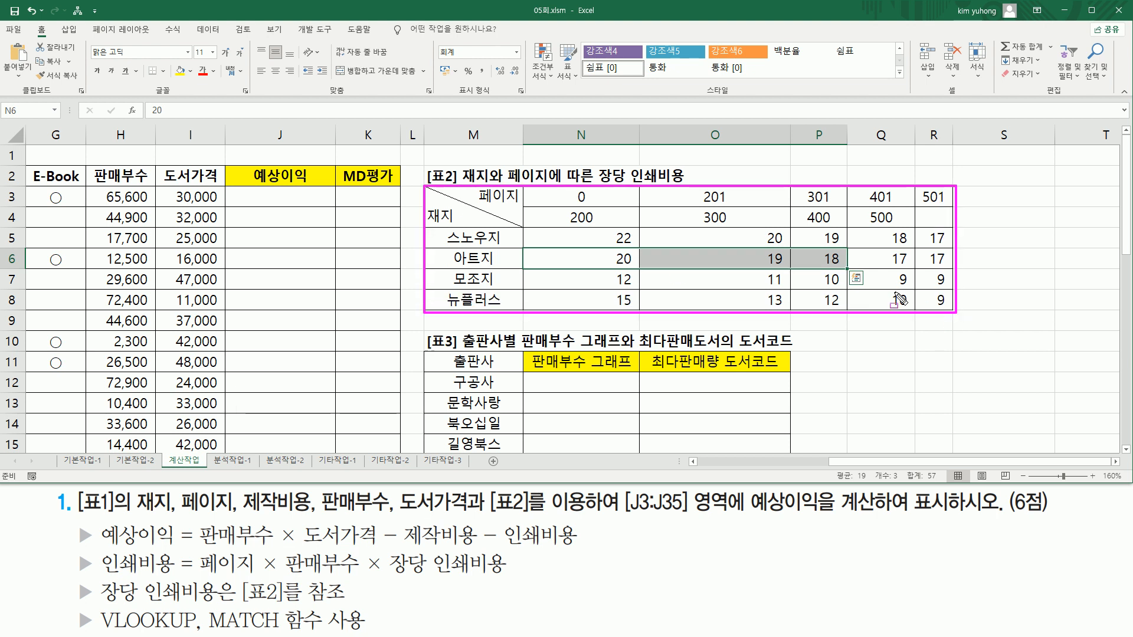
pyautogui.press('Escape')
pyautogui.click(618, 255)
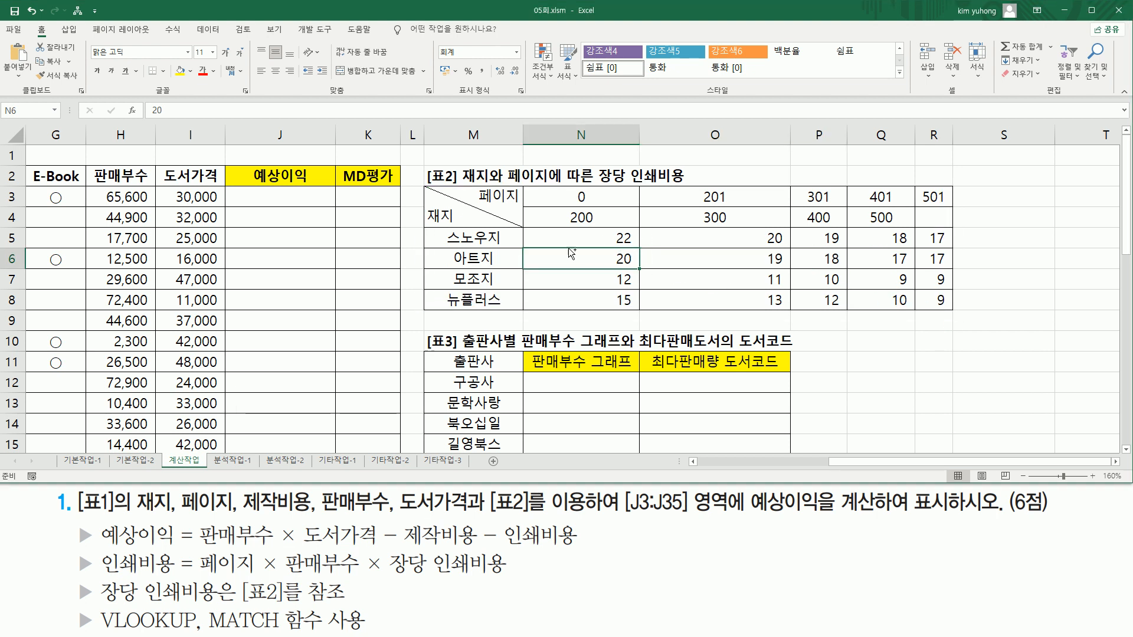
# Check the VLOOKUP table range M5:R8 in [표2] and the page-bracket headings in N3:R4 for MATCH.
pyautogui.moveTo(440, 230)
pyautogui.mouseDown()
pyautogui.moveTo(509, 315)
pyautogui.moveTo(506, 306)
pyautogui.mouseUp()
pyautogui.moveTo(553, 189)
pyautogui.mouseDown()
pyautogui.moveTo(745, 218)
pyautogui.moveTo(951, 226)
pyautogui.mouseUp()
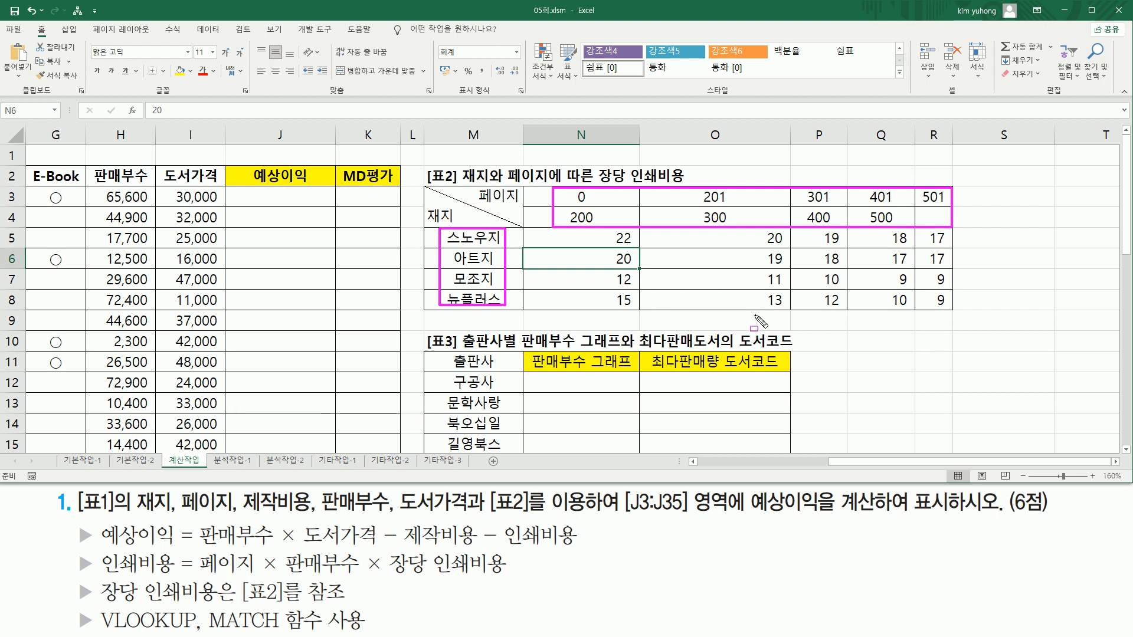
pyautogui.moveTo(107, 634)
pyautogui.mouseDown()
pyautogui.moveTo(203, 633)
pyautogui.moveTo(97, 605)
pyautogui.moveTo(97, 631)
pyautogui.mouseUp()
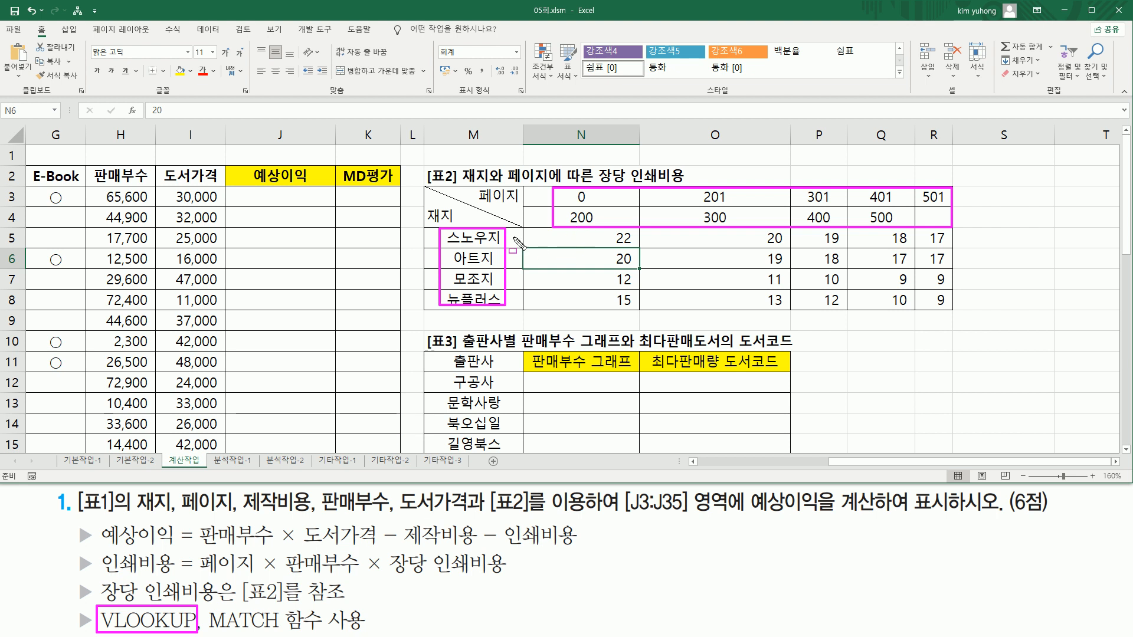
pyautogui.moveTo(537, 230)
pyautogui.mouseDown()
pyautogui.moveTo(578, 277)
pyautogui.moveTo(958, 311)
pyautogui.mouseUp()
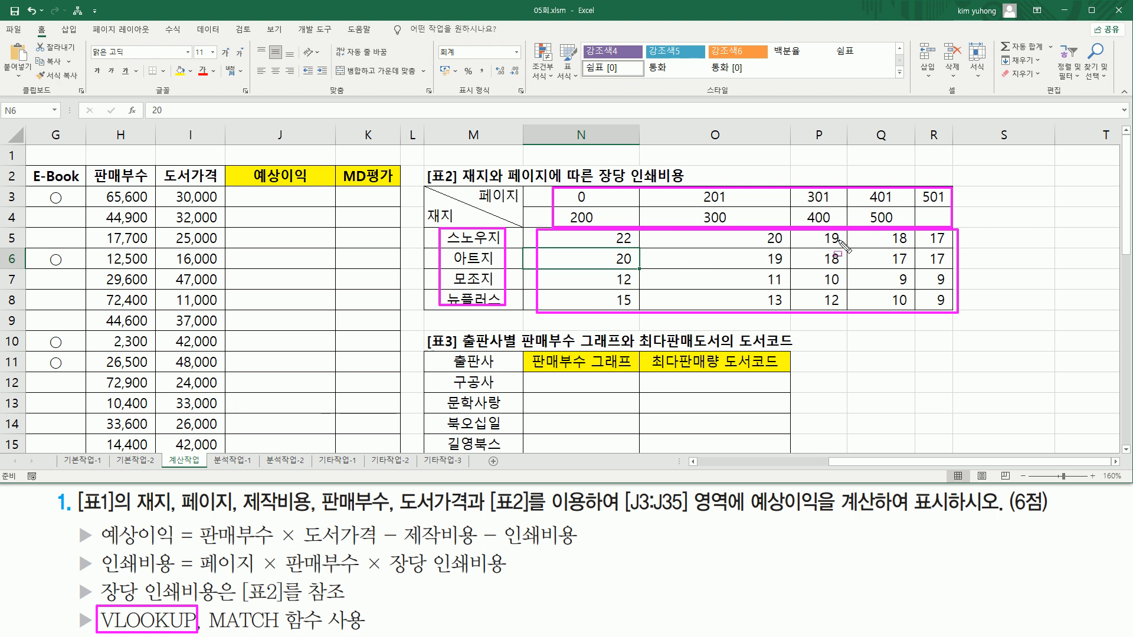
pyautogui.press('Escape')
pyautogui.moveTo(440, 230); pyautogui.dragTo(962, 311)
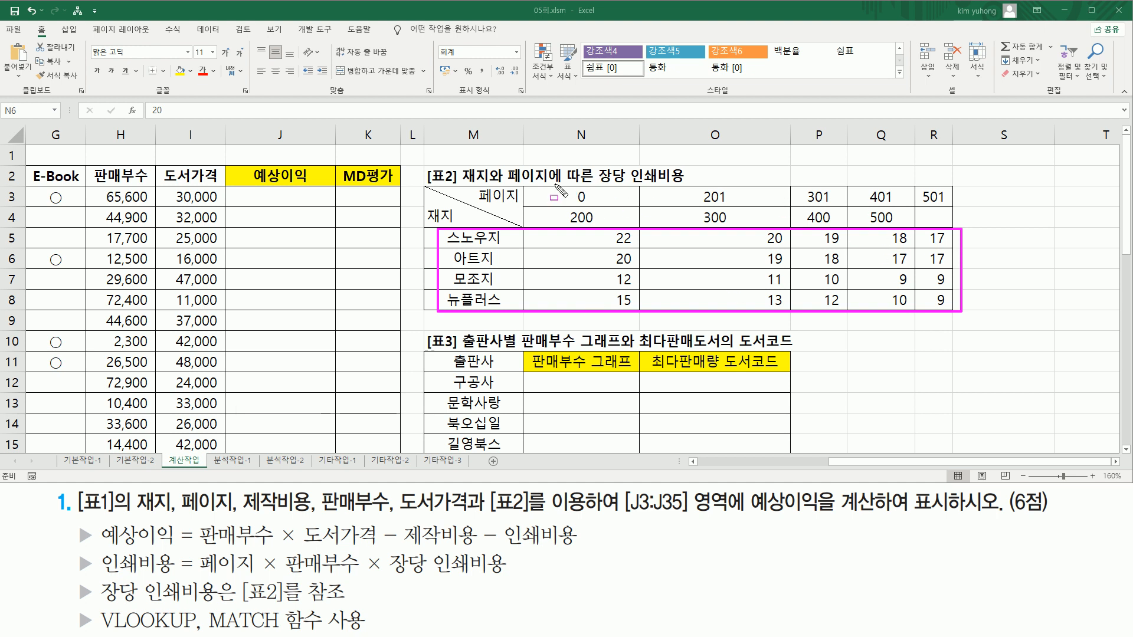
pyautogui.moveTo(555, 184)
pyautogui.mouseDown()
pyautogui.moveTo(637, 233)
pyautogui.moveTo(628, 225)
pyautogui.moveTo(950, 224)
pyautogui.mouseUp()
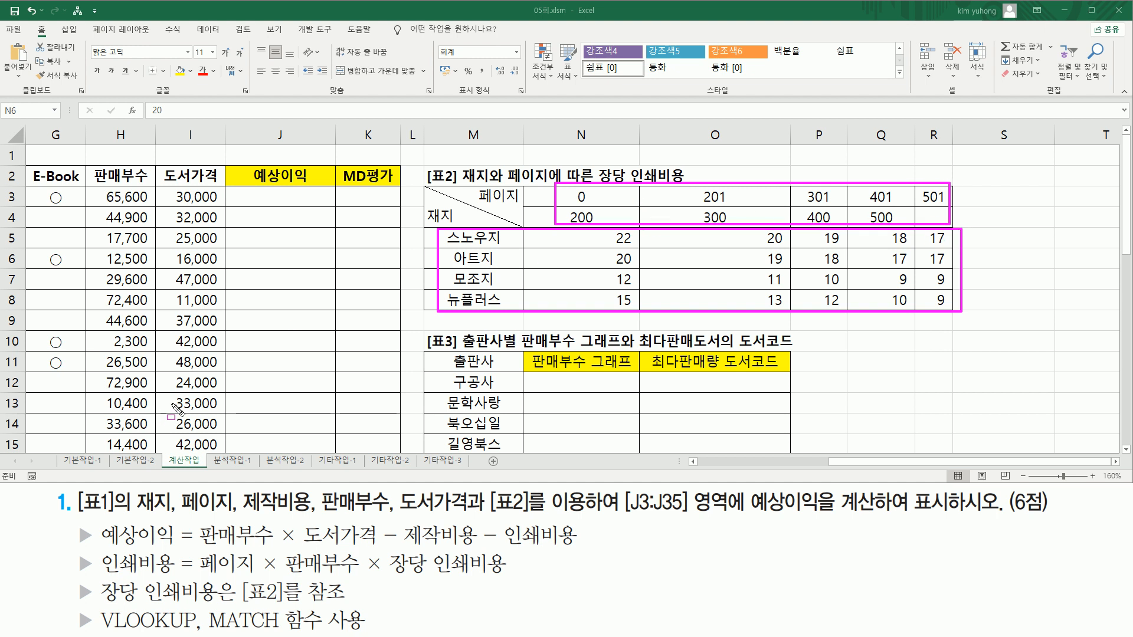
pyautogui.press('Escape')
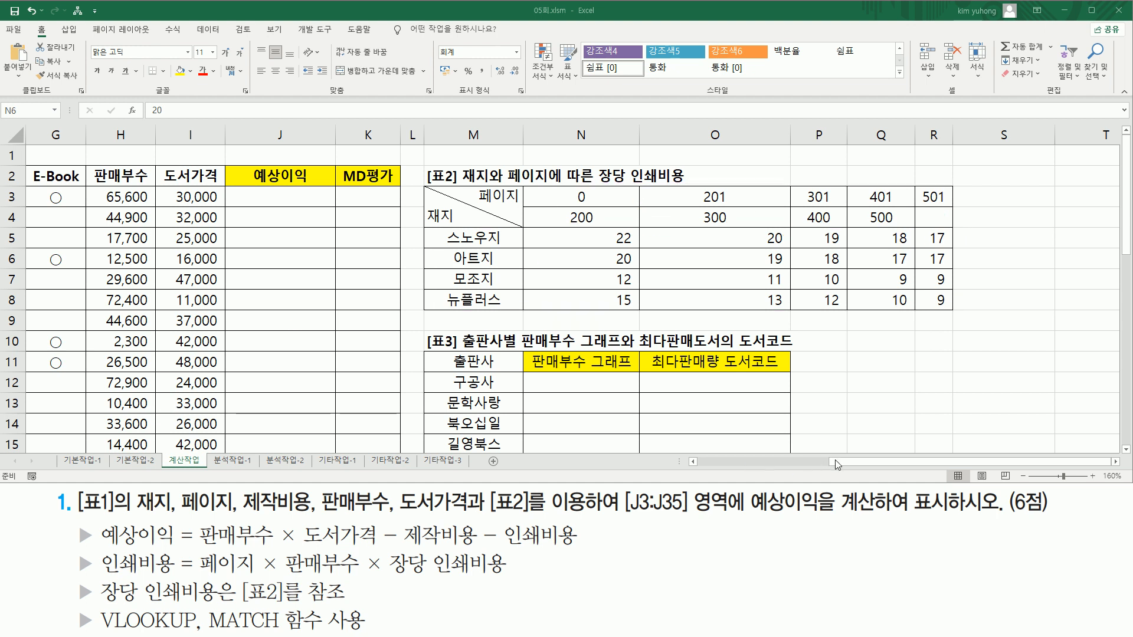
# Trace the first book's 재지 and 페이지 values from [표1] to the matching paper row and page bracket in [표2].
pyautogui.click(695, 461)
pyautogui.click(696, 461)
pyautogui.click(695, 461)
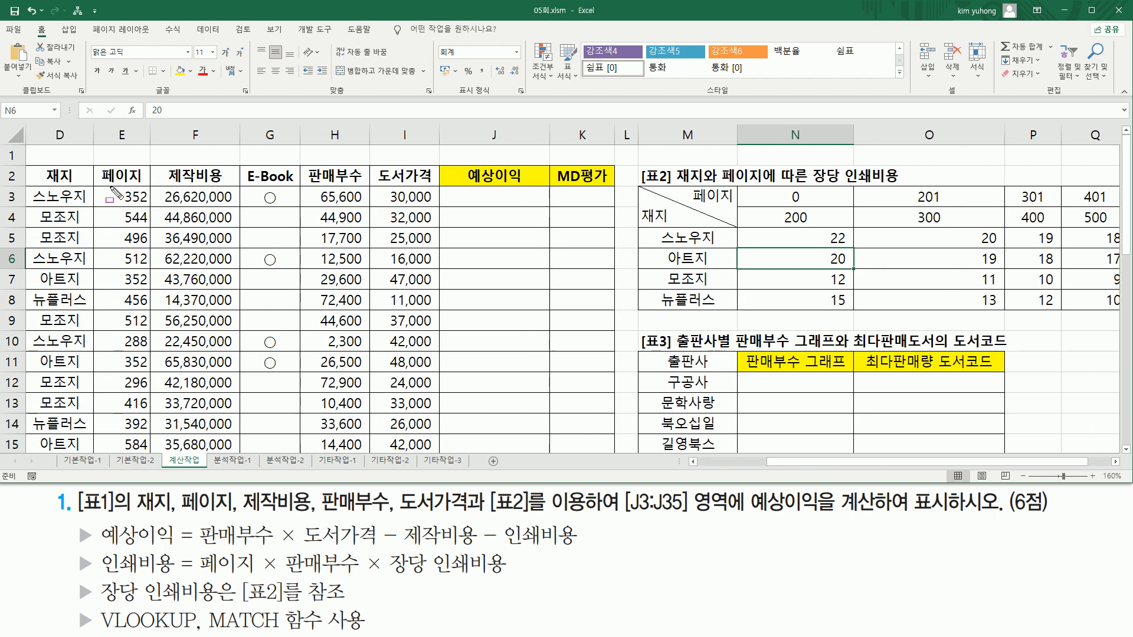
pyautogui.moveTo(112, 185); pyautogui.dragTo(153, 206)
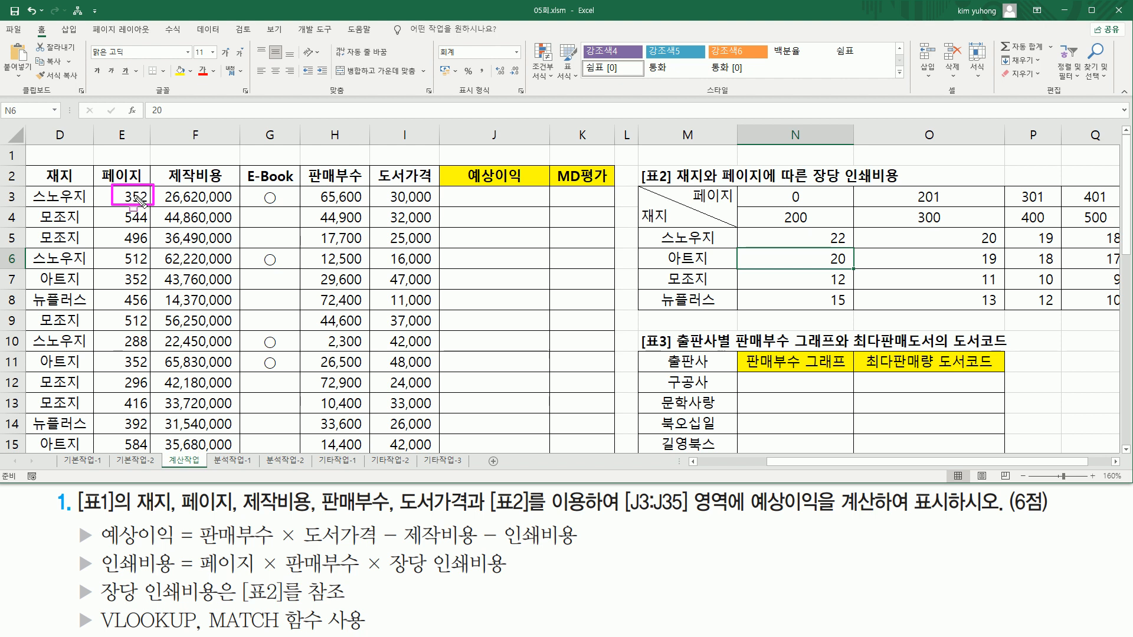
pyautogui.moveTo(30, 206); pyautogui.dragTo(88, 207)
pyautogui.moveTo(645, 229); pyautogui.dragTo(1129, 248)
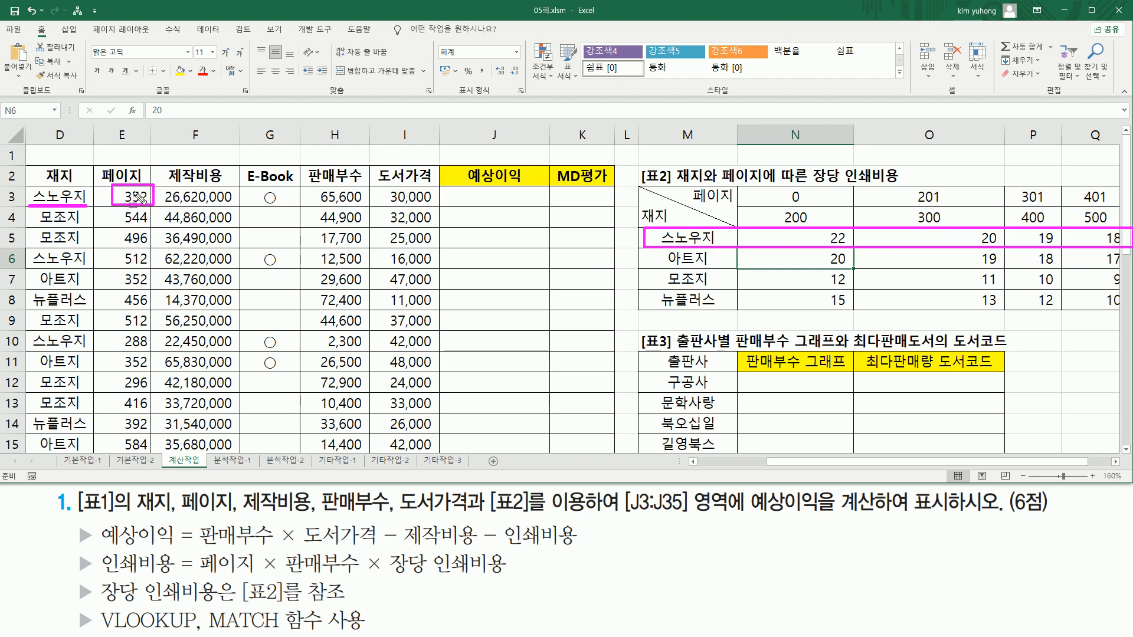
pyautogui.moveTo(1033, 180)
pyautogui.mouseDown()
pyautogui.moveTo(1032, 226)
pyautogui.moveTo(1062, 250)
pyautogui.mouseUp()
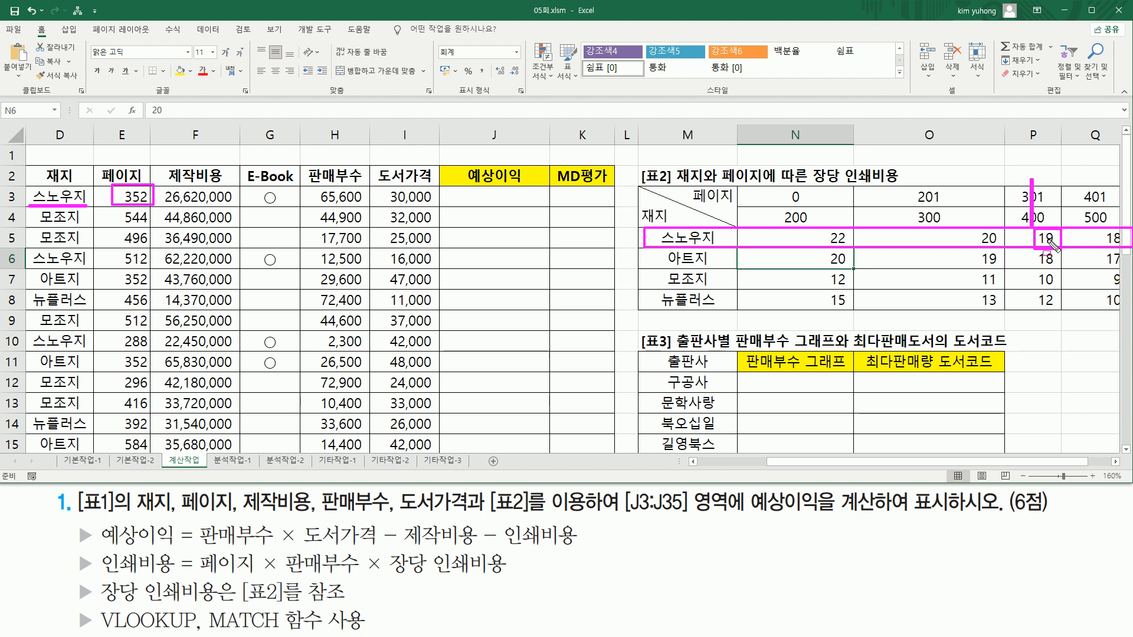
pyautogui.moveTo(644, 226); pyautogui.dragTo(1123, 316)
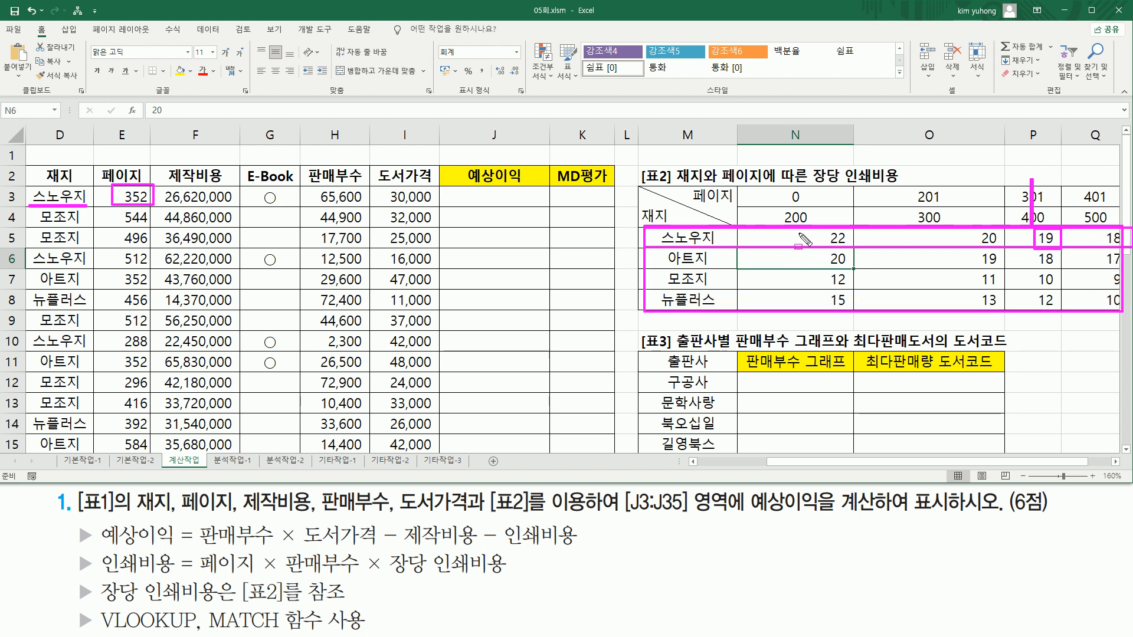
# Examine the page-bracket columns of [표2] one by one, from the 0–200 bracket through the 401–500 bracket.
pyautogui.moveTo(799, 157); pyautogui.dragTo(800, 207)
pyautogui.moveTo(800, 156); pyautogui.dragTo(800, 319)
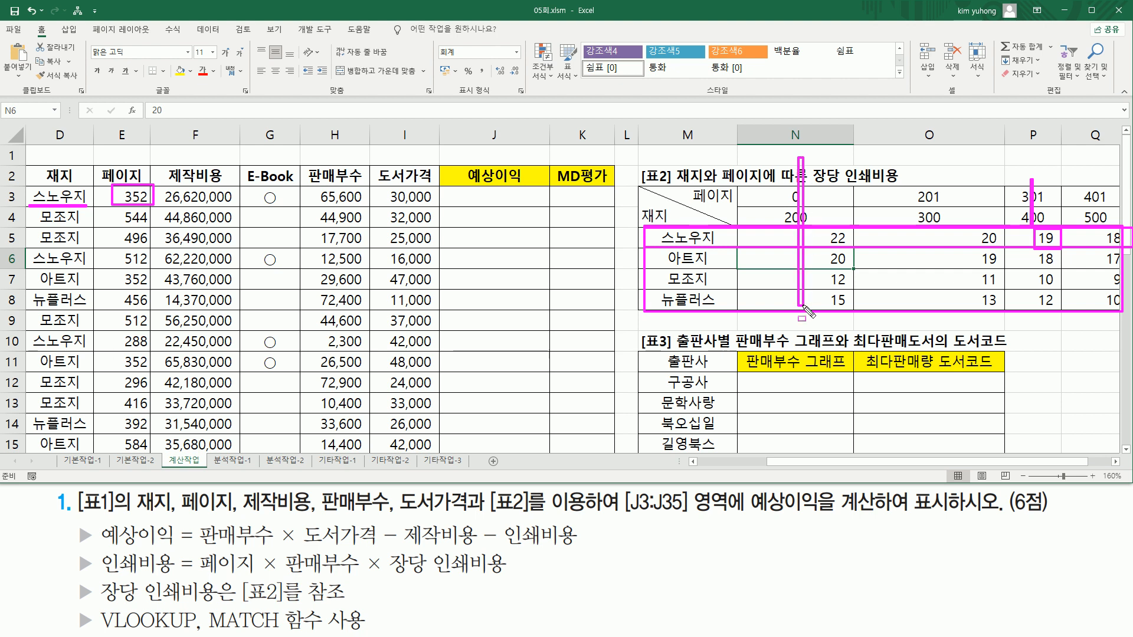
pyautogui.moveTo(932, 165); pyautogui.dragTo(932, 316)
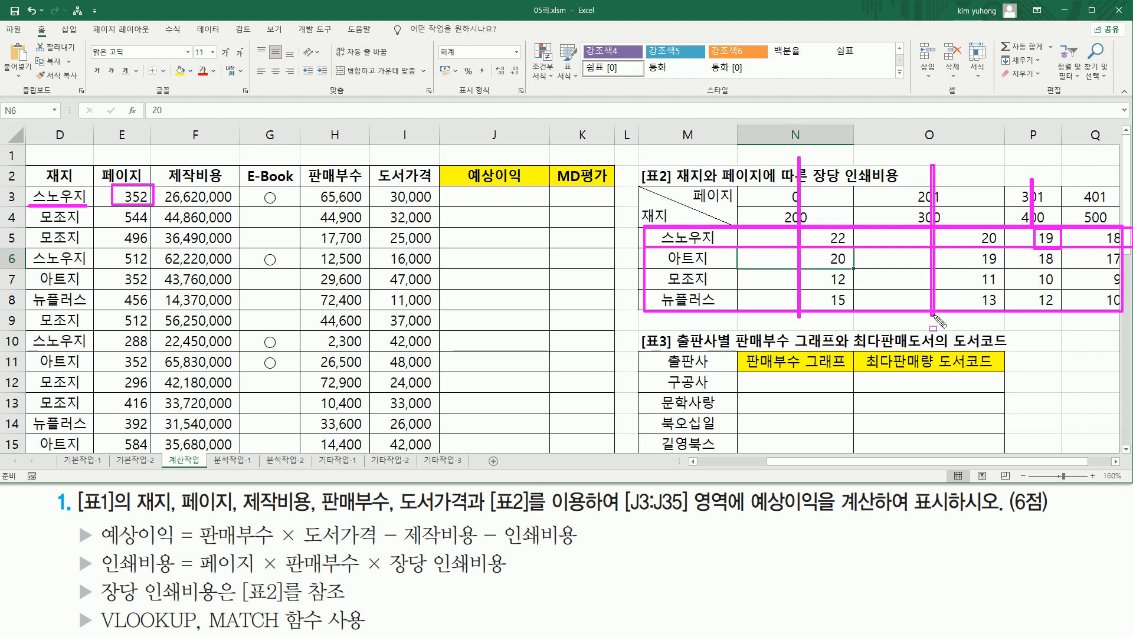
pyautogui.moveTo(1031, 175); pyautogui.dragTo(1033, 320)
pyautogui.moveTo(1087, 165); pyautogui.dragTo(1087, 325)
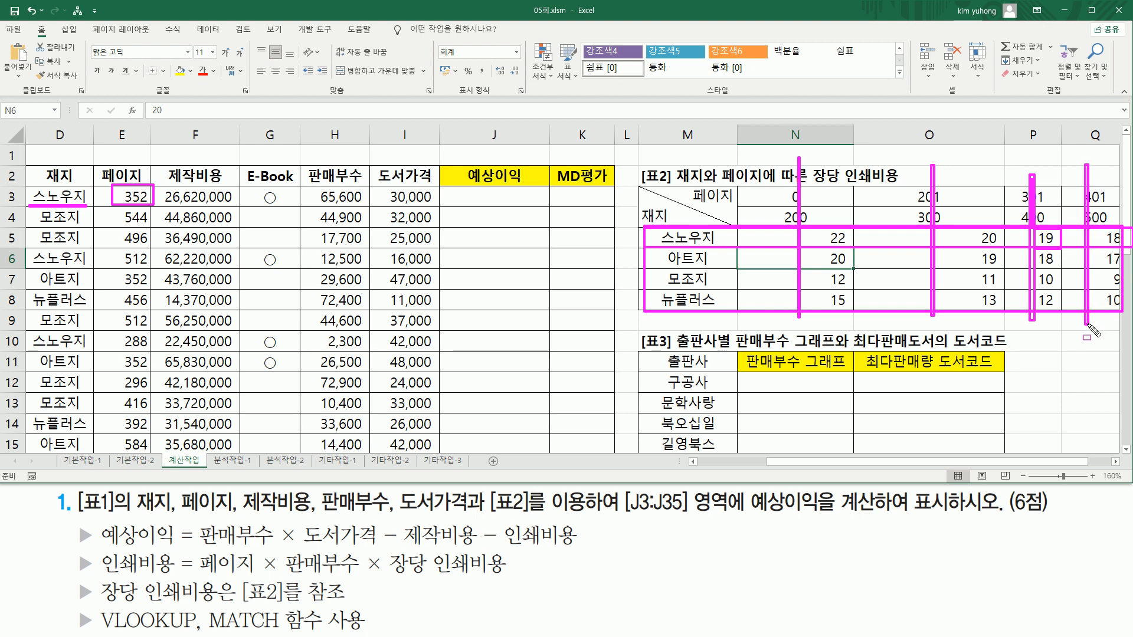
pyautogui.press('e')
# Check the MATCH requirement against the first book's 페이지 value and the page-bracket headings in [표2].
pyautogui.moveTo(774, 186)
pyautogui.mouseDown()
pyautogui.moveTo(797, 227)
pyautogui.moveTo(1115, 232)
pyautogui.mouseUp()
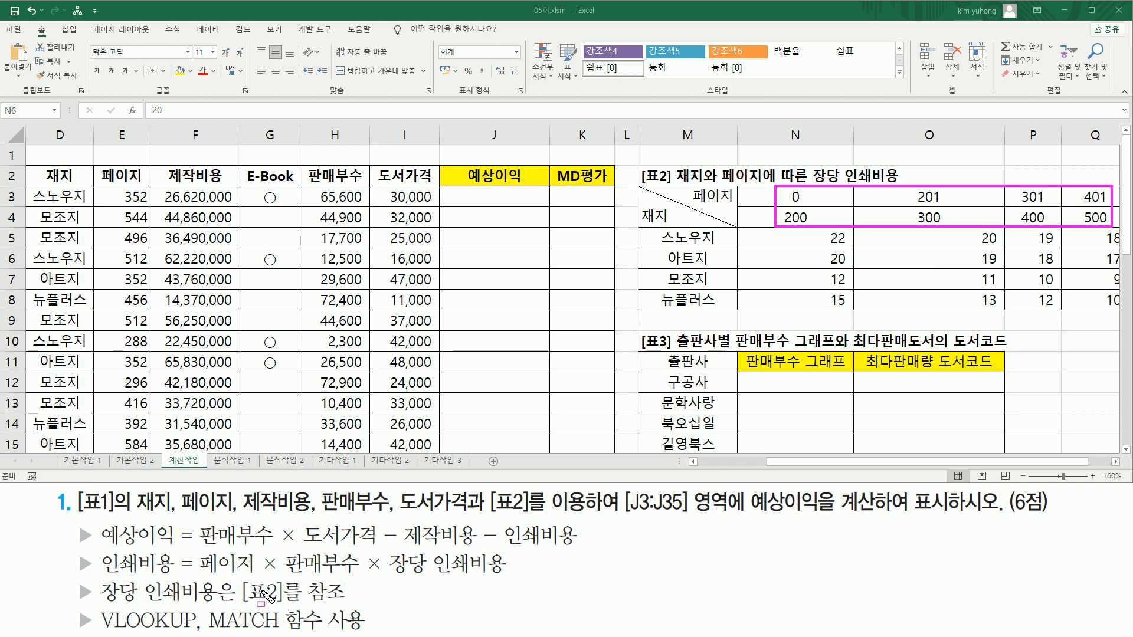
pyautogui.moveTo(203, 630); pyautogui.dragTo(284, 630)
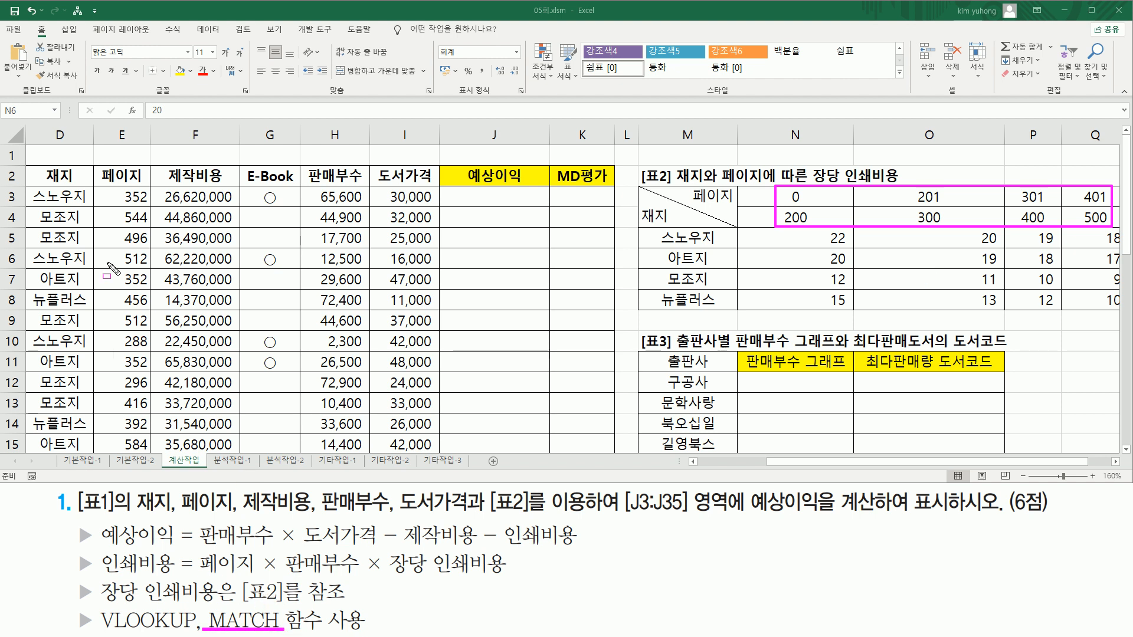
pyautogui.moveTo(121, 187); pyautogui.dragTo(151, 205)
pyautogui.press('e')
pyautogui.moveTo(740, 188)
pyautogui.mouseDown()
pyautogui.moveTo(987, 222)
pyautogui.moveTo(1128, 226)
pyautogui.mouseUp()
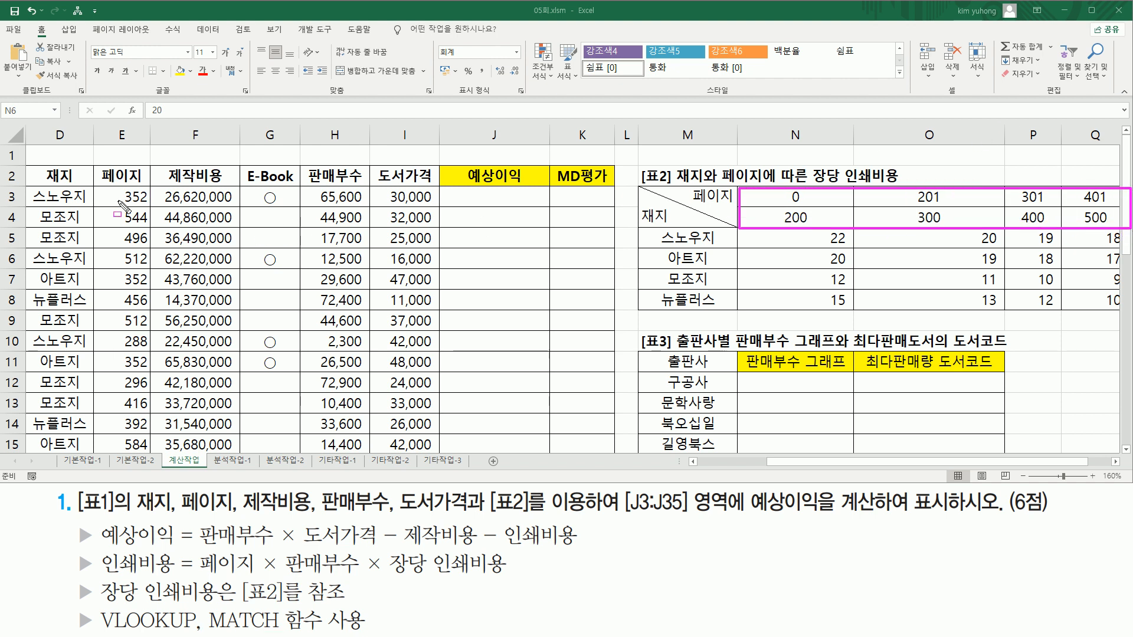
# Count the MATCH positions of the page brackets in [표2], numbering them from 1 starting at column N.
pyautogui.moveTo(117, 202); pyautogui.dragTo(149, 201)
pyautogui.moveTo(840, 200); pyautogui.dragTo(828, 213)
pyautogui.moveTo(961, 200)
pyautogui.mouseDown()
pyautogui.moveTo(958, 211)
pyautogui.moveTo(982, 214)
pyautogui.mouseUp()
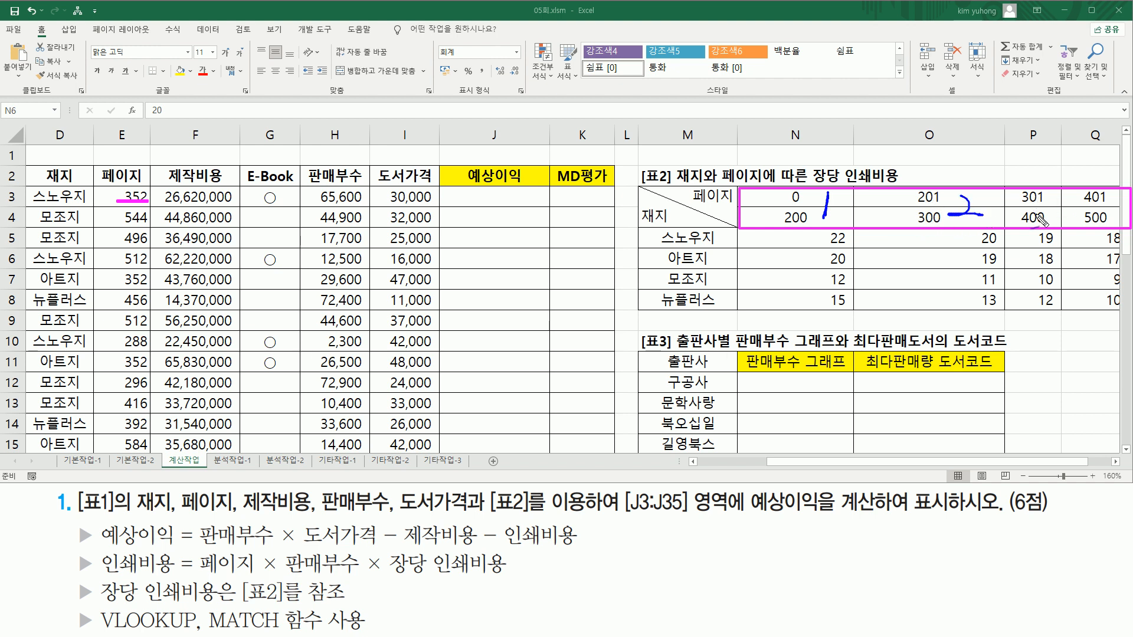
pyautogui.moveTo(1046, 200); pyautogui.dragTo(1044, 220)
pyautogui.moveTo(1114, 195)
pyautogui.mouseDown()
pyautogui.moveTo(1101, 216)
pyautogui.moveTo(1118, 210)
pyautogui.moveTo(1110, 227)
pyautogui.mouseUp()
pyautogui.press('p')
# Count the VLOOKUP column numbers of the printing costs in M5:R8, numbering the first cost column as 2.
pyautogui.moveTo(636, 230)
pyautogui.mouseDown()
pyautogui.moveTo(639, 266)
pyautogui.moveTo(795, 312)
pyautogui.moveTo(1121, 317)
pyautogui.mouseUp()
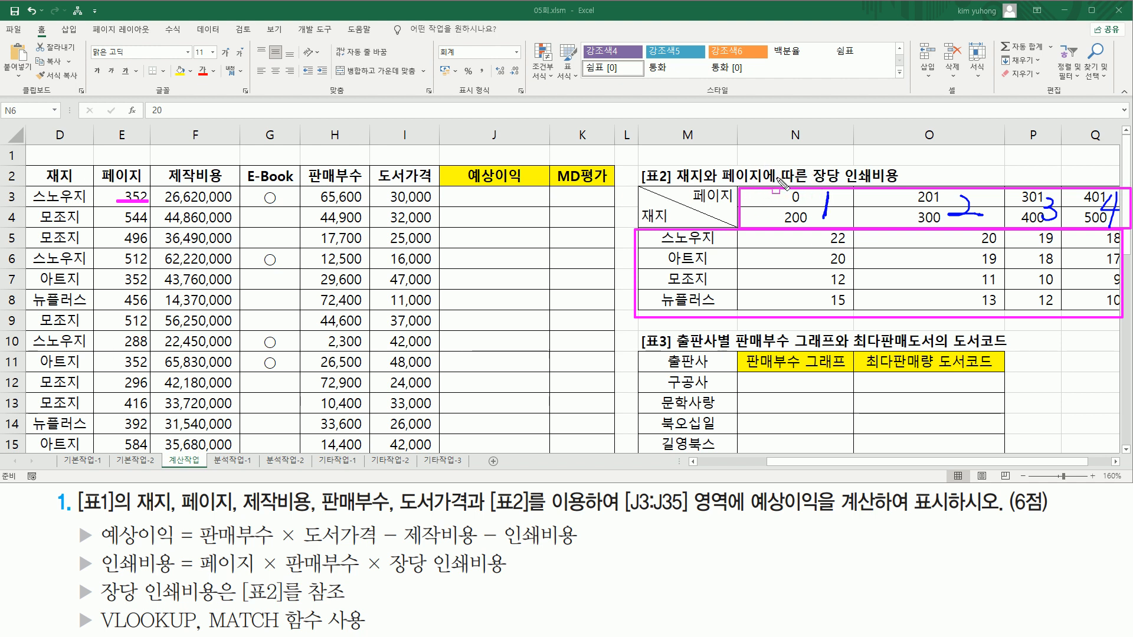
pyautogui.moveTo(839, 234)
pyautogui.mouseDown()
pyautogui.moveTo(825, 232)
pyautogui.moveTo(834, 302)
pyautogui.moveTo(833, 234)
pyautogui.mouseUp()
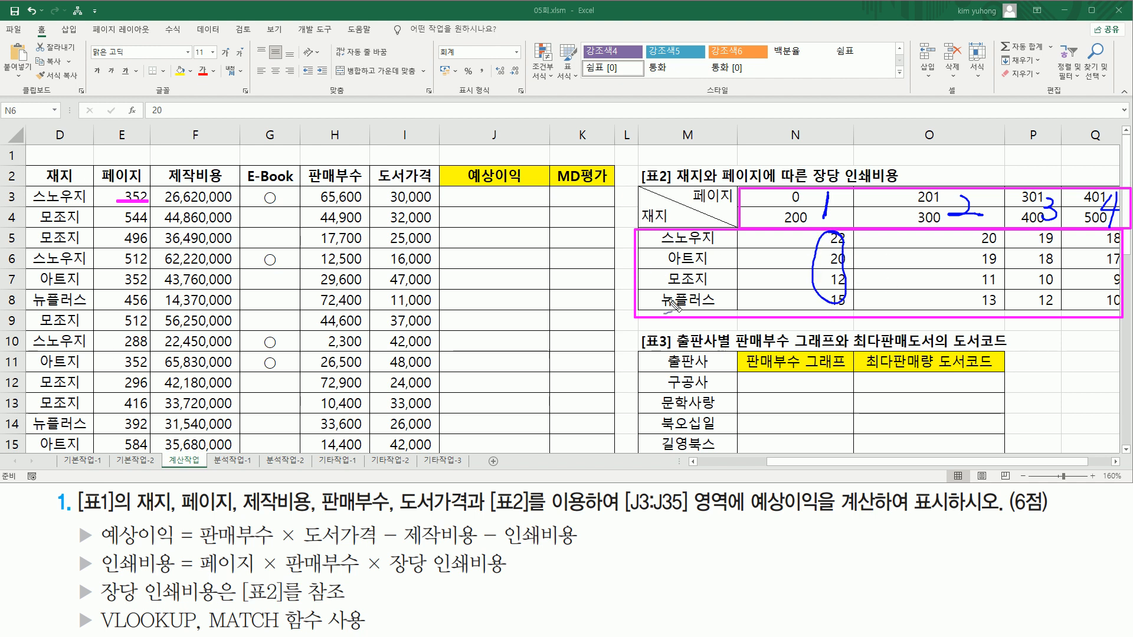
pyautogui.moveTo(772, 242)
pyautogui.mouseDown()
pyautogui.moveTo(778, 267)
pyautogui.moveTo(804, 269)
pyautogui.mouseUp()
pyautogui.moveTo(892, 243)
pyautogui.mouseDown()
pyautogui.moveTo(913, 263)
pyautogui.moveTo(891, 273)
pyautogui.mouseUp()
pyautogui.moveTo(1024, 251)
pyautogui.mouseDown()
pyautogui.moveTo(1007, 268)
pyautogui.moveTo(1037, 269)
pyautogui.mouseUp()
pyautogui.moveTo(1022, 253); pyautogui.dragTo(1021, 283)
pyautogui.moveTo(1076, 242)
pyautogui.mouseDown()
pyautogui.moveTo(1096, 266)
pyautogui.moveTo(1071, 278)
pyautogui.moveTo(1097, 256)
pyautogui.mouseUp()
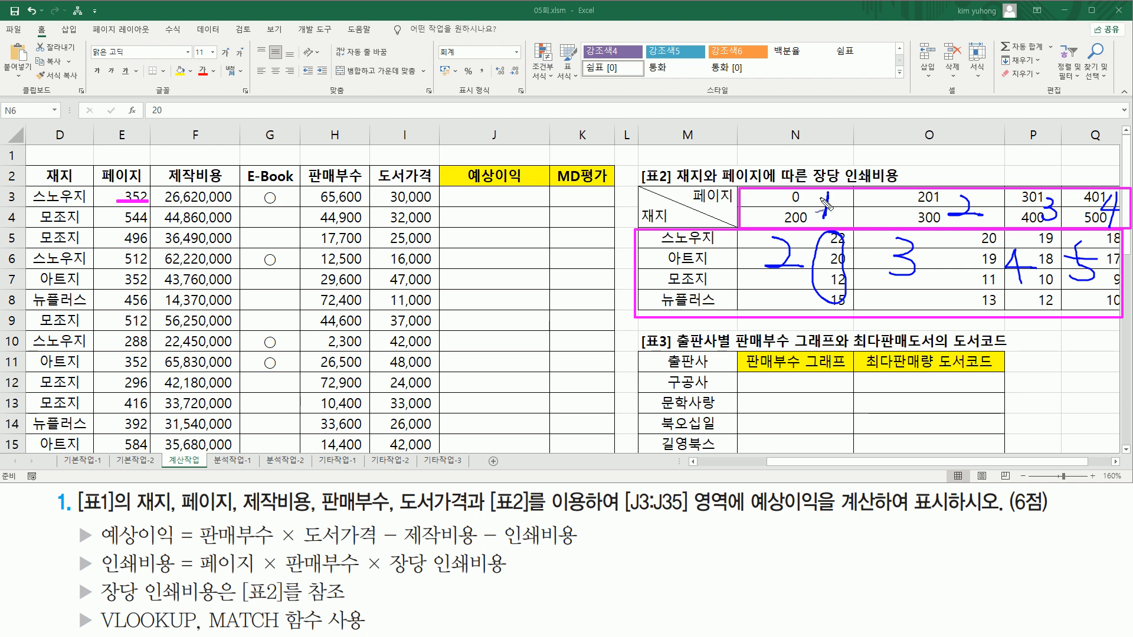
# Compare each bracket's MATCH position with its VLOOKUP column number, adding 1 to every MATCH position.
pyautogui.moveTo(815, 201)
pyautogui.mouseDown()
pyautogui.moveTo(828, 193)
pyautogui.moveTo(848, 219)
pyautogui.mouseUp()
pyautogui.moveTo(953, 214)
pyautogui.mouseDown()
pyautogui.moveTo(983, 216)
pyautogui.moveTo(951, 232)
pyautogui.mouseUp()
pyautogui.moveTo(1062, 204)
pyautogui.mouseDown()
pyautogui.moveTo(1042, 219)
pyautogui.moveTo(1048, 233)
pyautogui.mouseUp()
pyautogui.moveTo(1092, 190)
pyautogui.mouseDown()
pyautogui.moveTo(1102, 214)
pyautogui.moveTo(1084, 221)
pyautogui.mouseUp()
pyautogui.moveTo(1081, 203); pyautogui.dragTo(1112, 210)
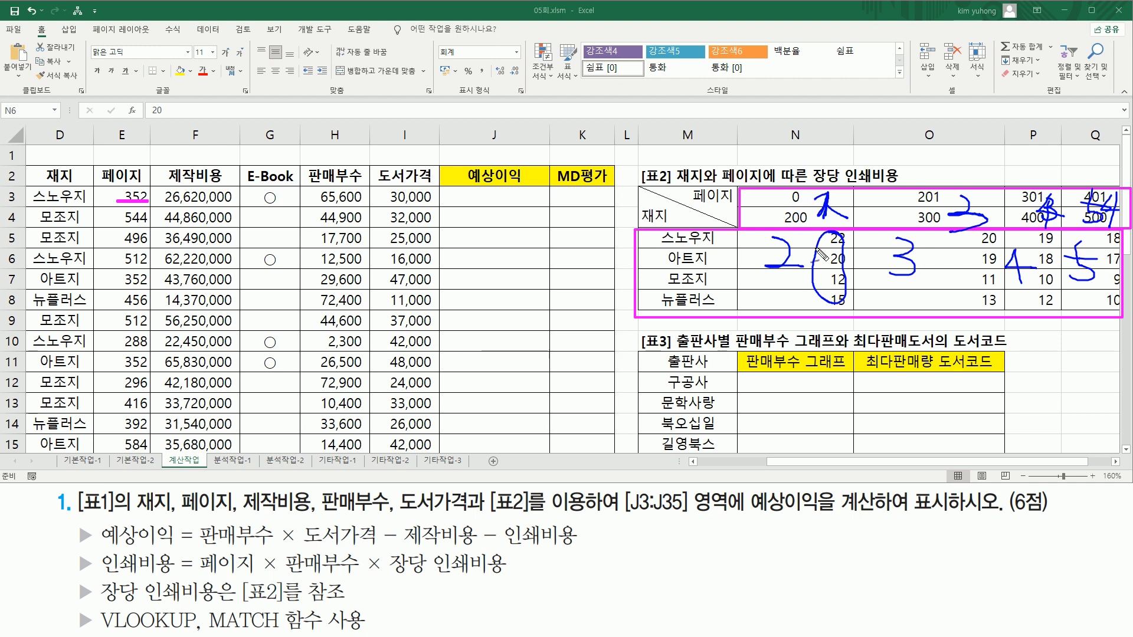
pyautogui.press('Escape')
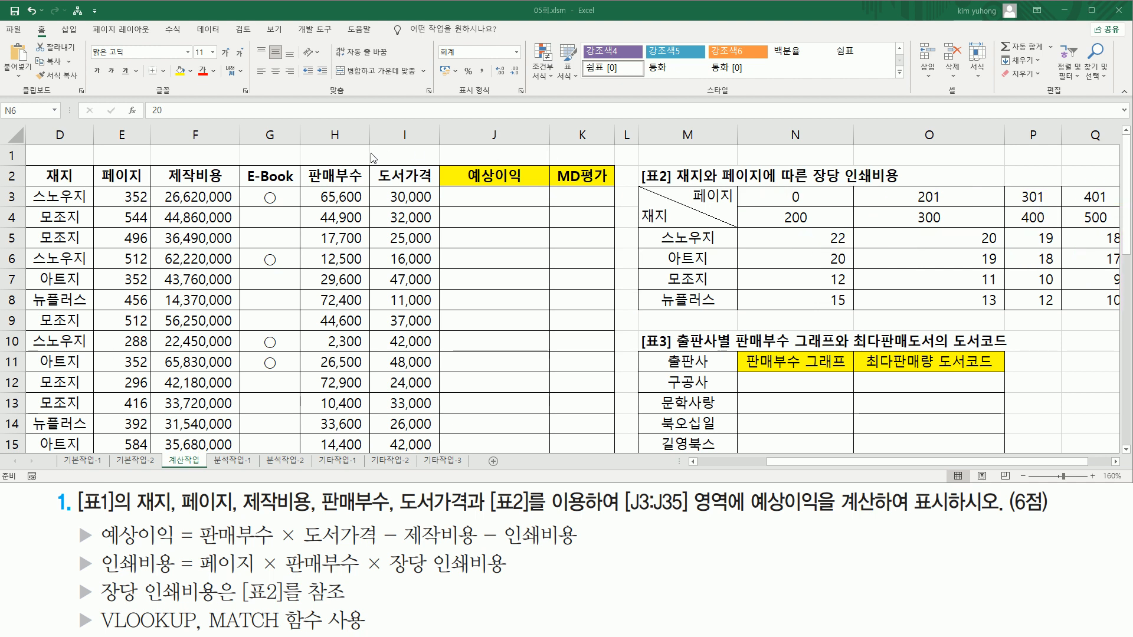
# Enter the syntax note "match( 찾을값, 범위, 옵션)" in cell M9 below [표2].
pyautogui.moveTo(851, 461); pyautogui.dragTo(929, 465)
pyautogui.click(661, 322)
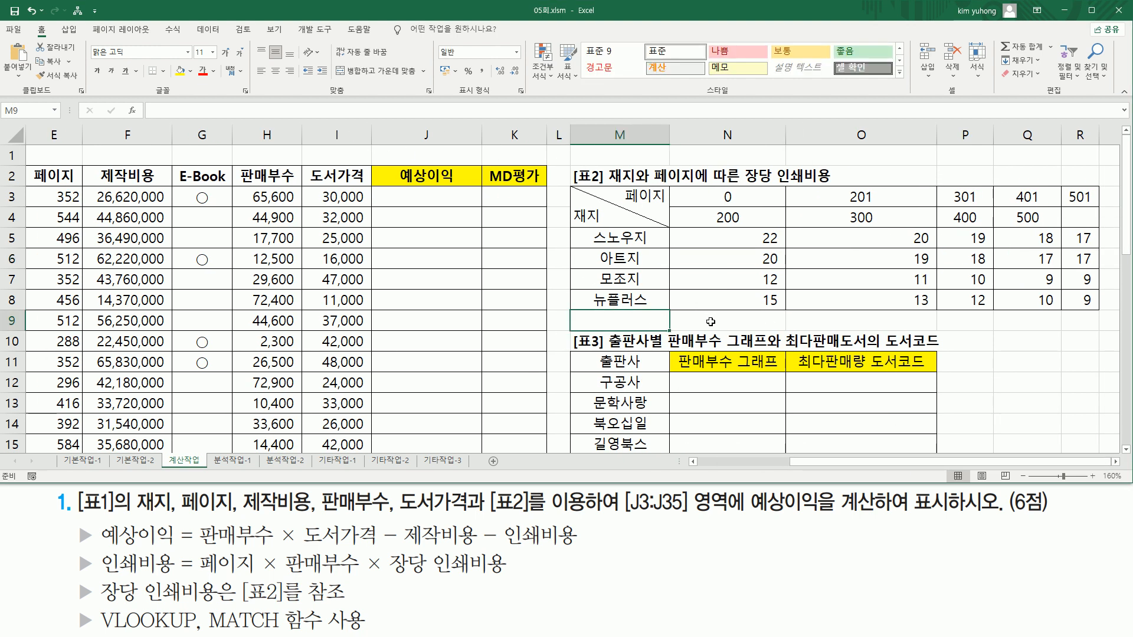
pyautogui.write('mat')
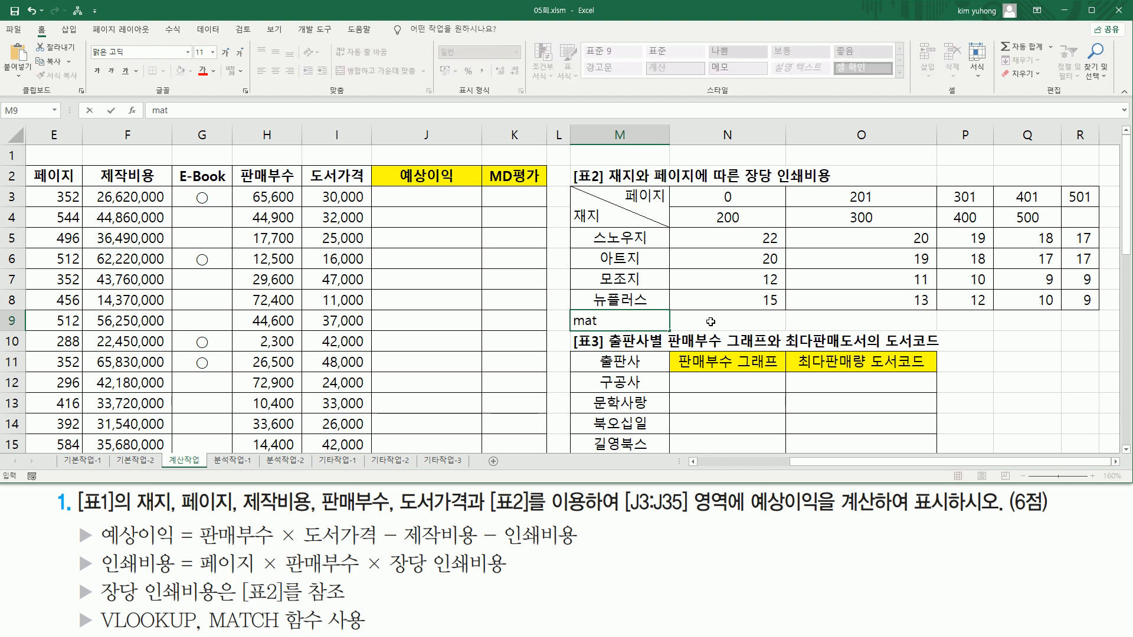
pyautogui.write('ch( 찾을값,')
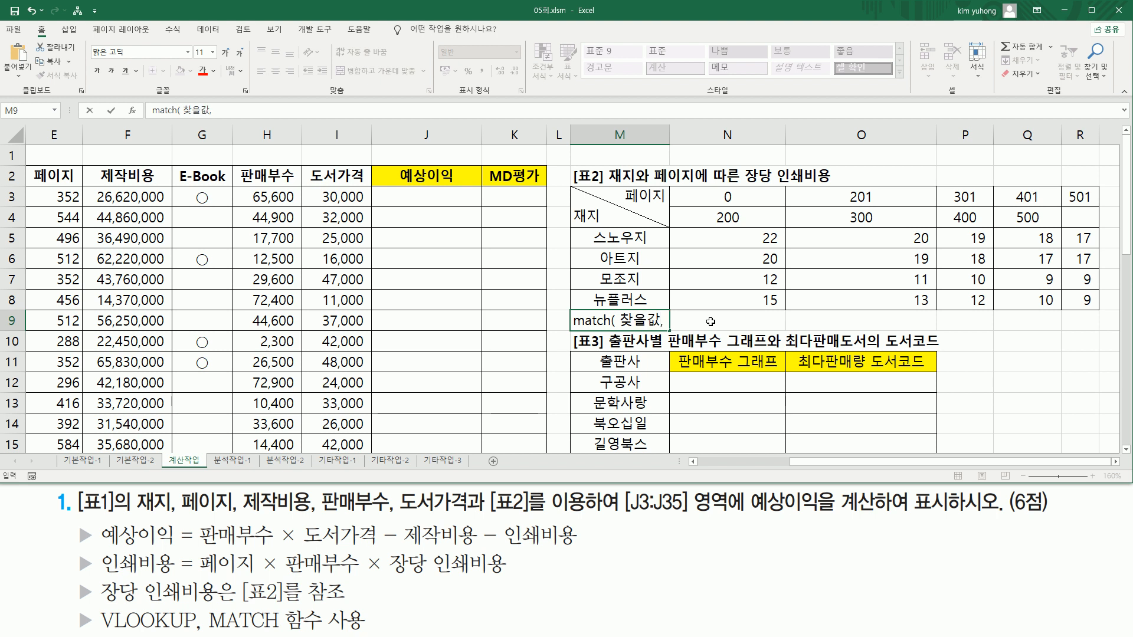
pyautogui.write(' 범위, 오')
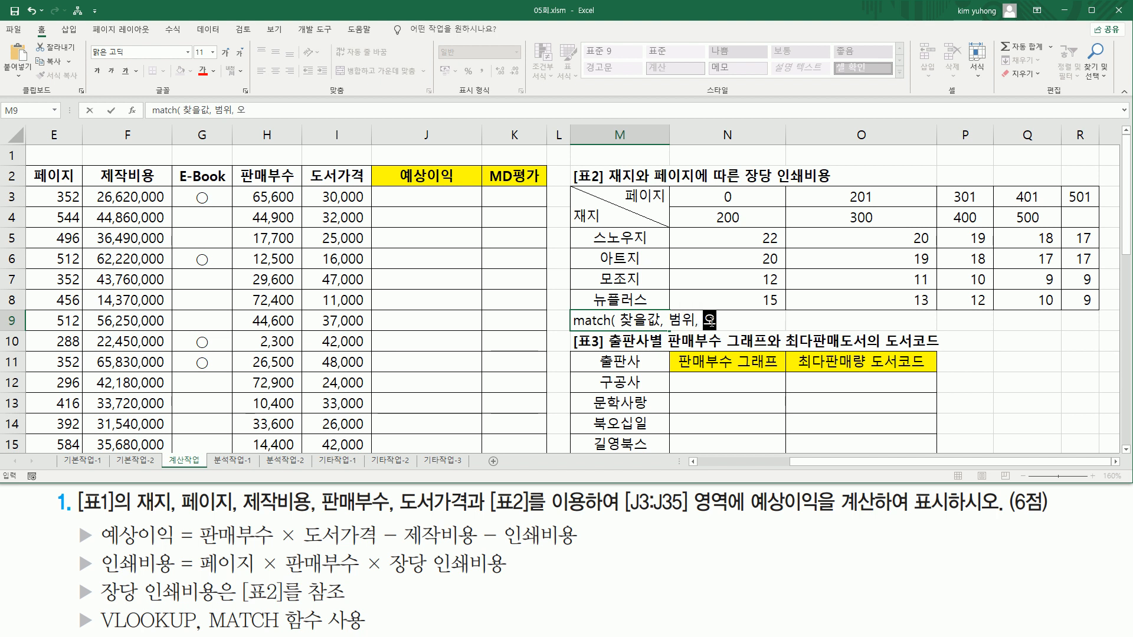
pyautogui.write('ㅂ션)')
pyautogui.press('Return')
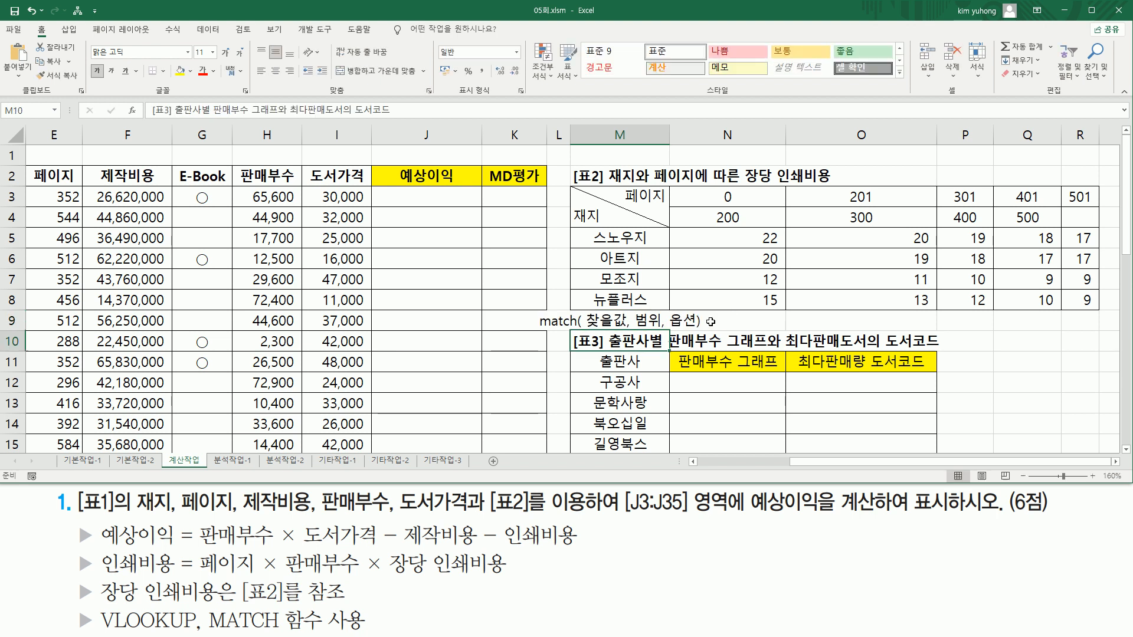
# Move the MATCH syntax note from M9 to cell O9.
pyautogui.press('Up')
pyautogui.hotkey('ctrl', 'x')
pyautogui.click(711, 322)
pyautogui.hotkey('ctrl', 'v')
pyautogui.press('Right')
pyautogui.press('Left')
pyautogui.hotkey('ctrl', 'x')
pyautogui.press('Right')
pyautogui.hotkey('ctrl', 'v')
pyautogui.press('Right')
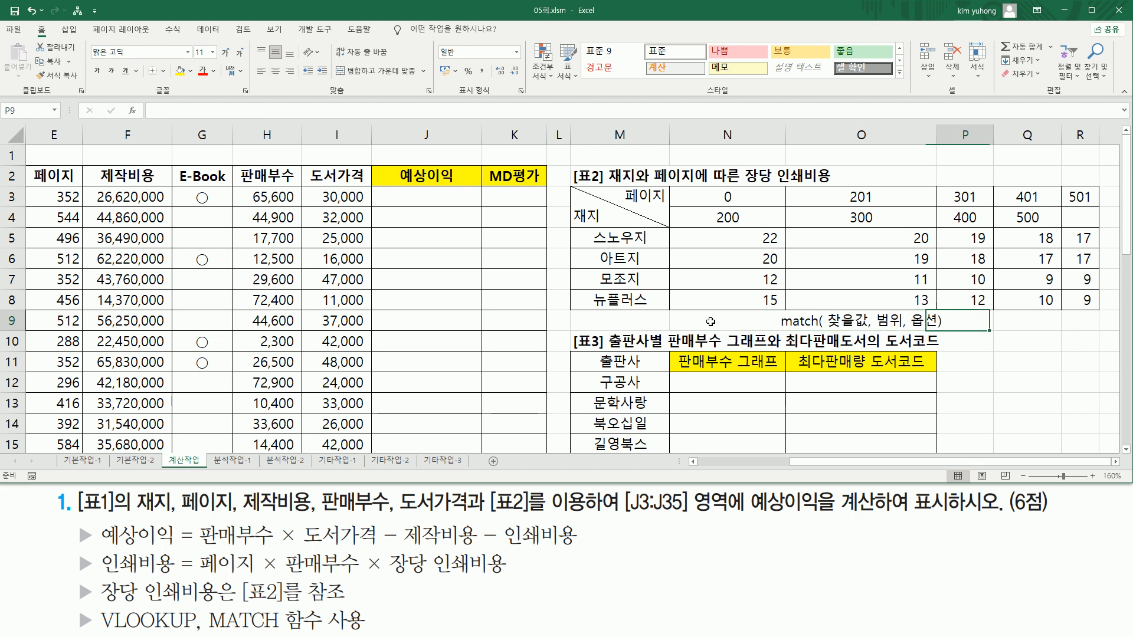
# List the MATCH option values -1, 0 and 1 in cells Q9:Q11 beside the syntax note.
pyautogui.press('Right')
pyautogui.hscroll(3, 710, 322)
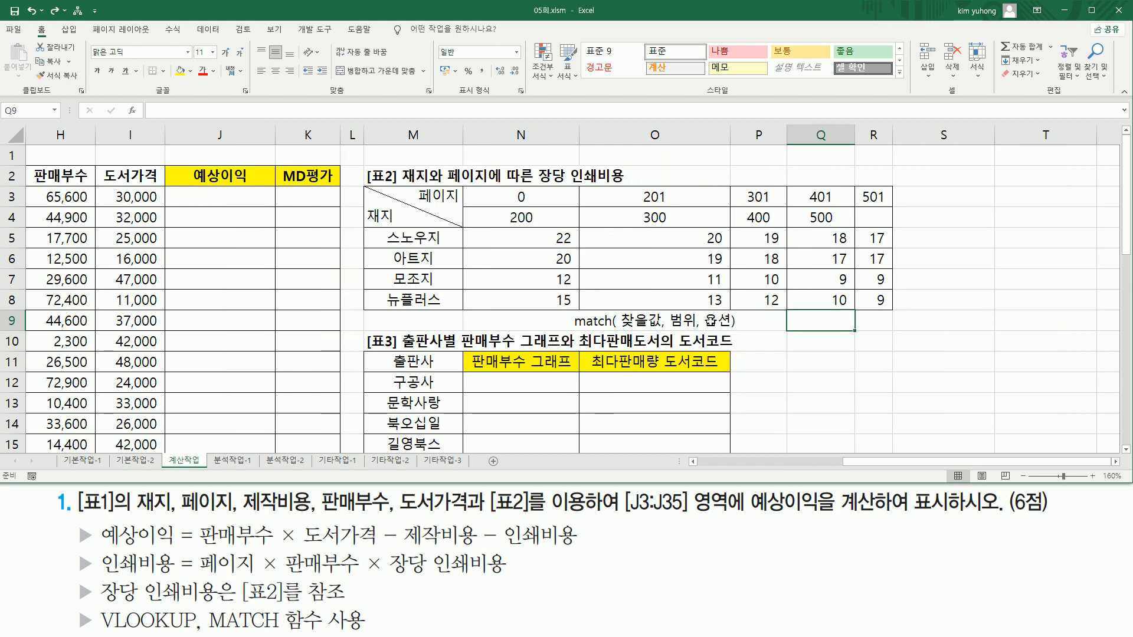
pyautogui.write('- 1')
pyautogui.press('Return')
pyautogui.write('0')
pyautogui.press('Return')
pyautogui.write('1')
pyautogui.press('Return')
# Apply the 일반 number format to the option values in Q9:Q11.
pyautogui.moveTo(809, 320); pyautogui.dragTo(820, 356)
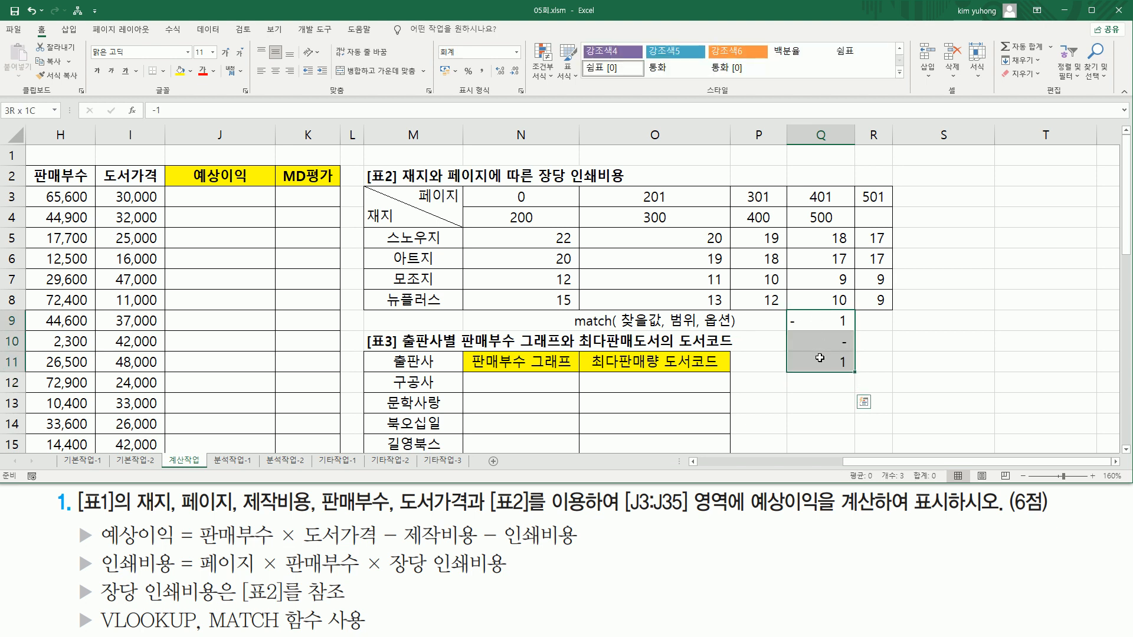
pyautogui.hotkey('ctrl', '1')
pyautogui.click(699, 155)
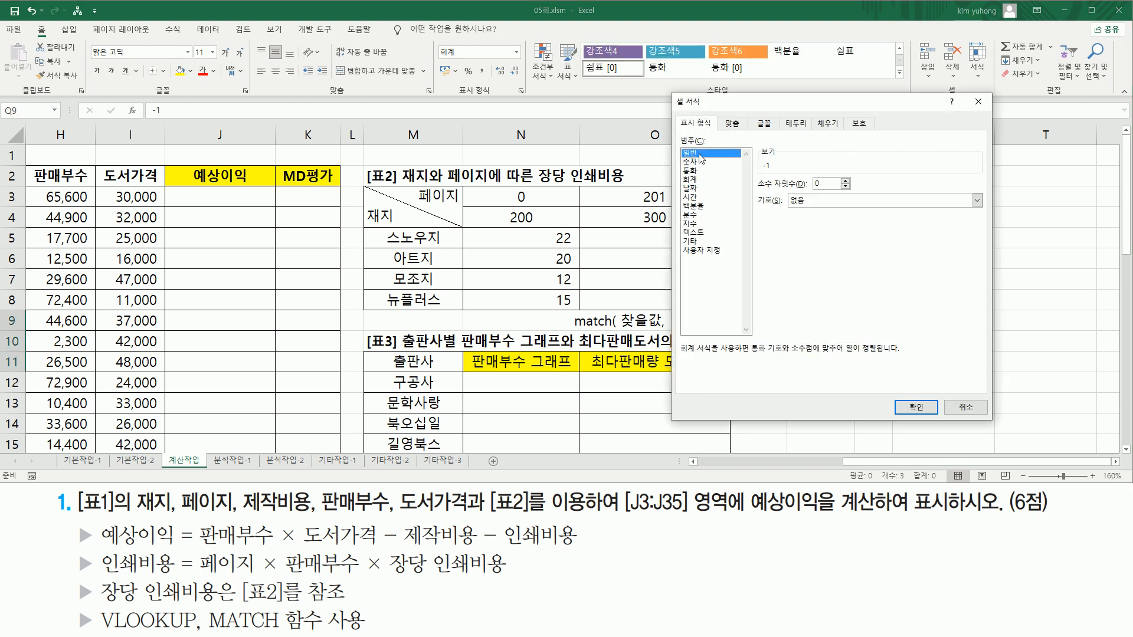
pyautogui.click(916, 407)
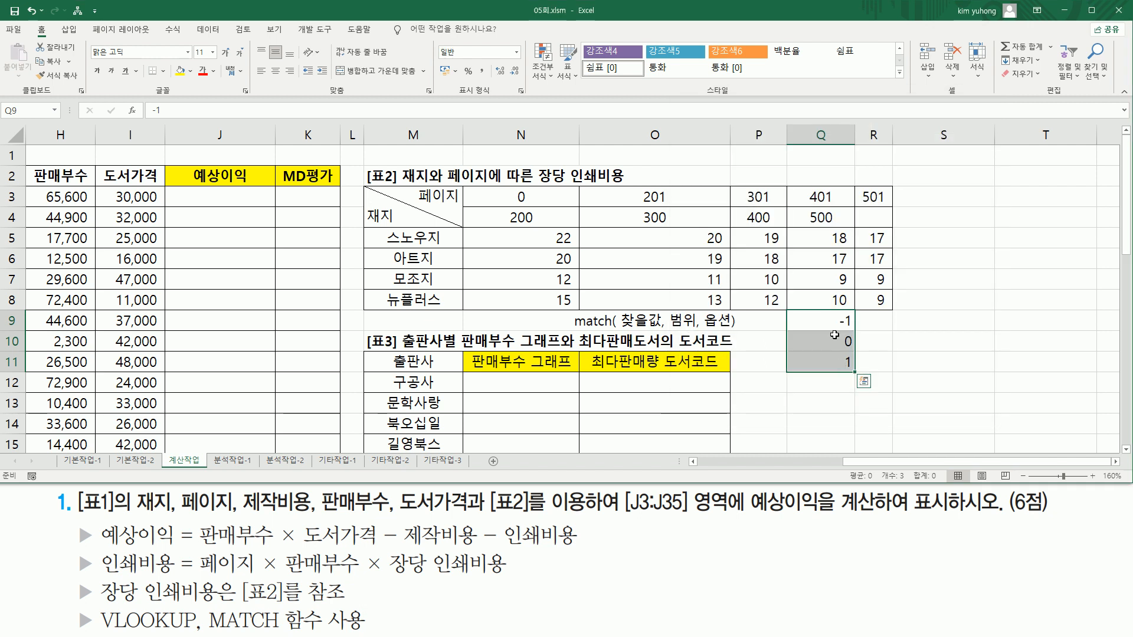
# Label the MATCH options in R9:R11 as 내림차순 for -1, 정확하게일치 for 0 and 오름차순 for 1.
pyautogui.click(881, 326)
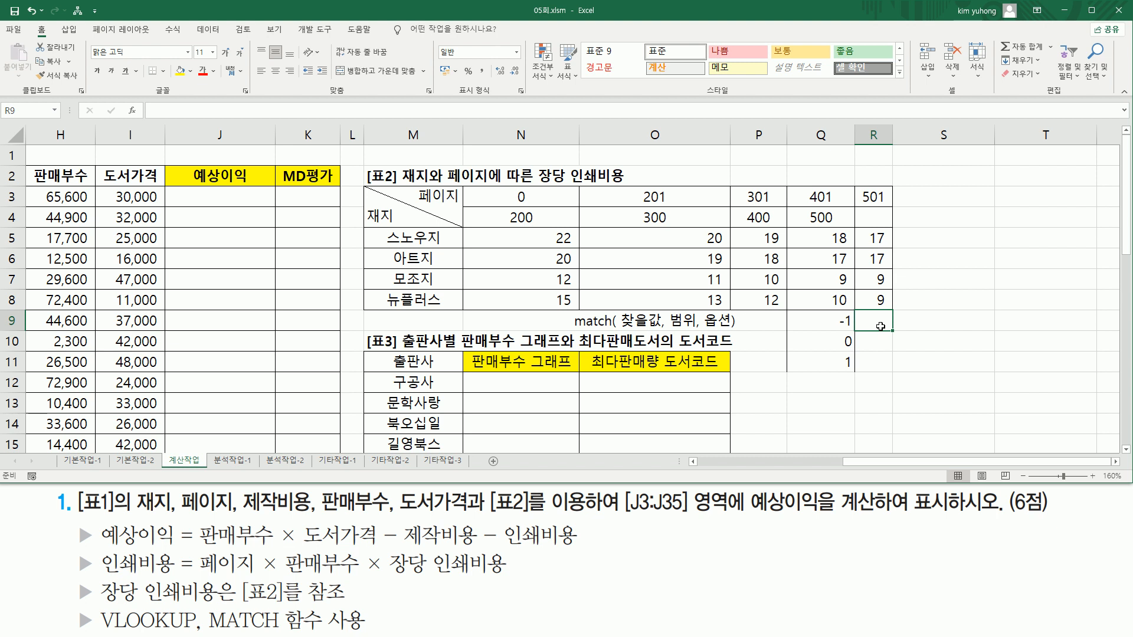
pyautogui.write('내림찬')
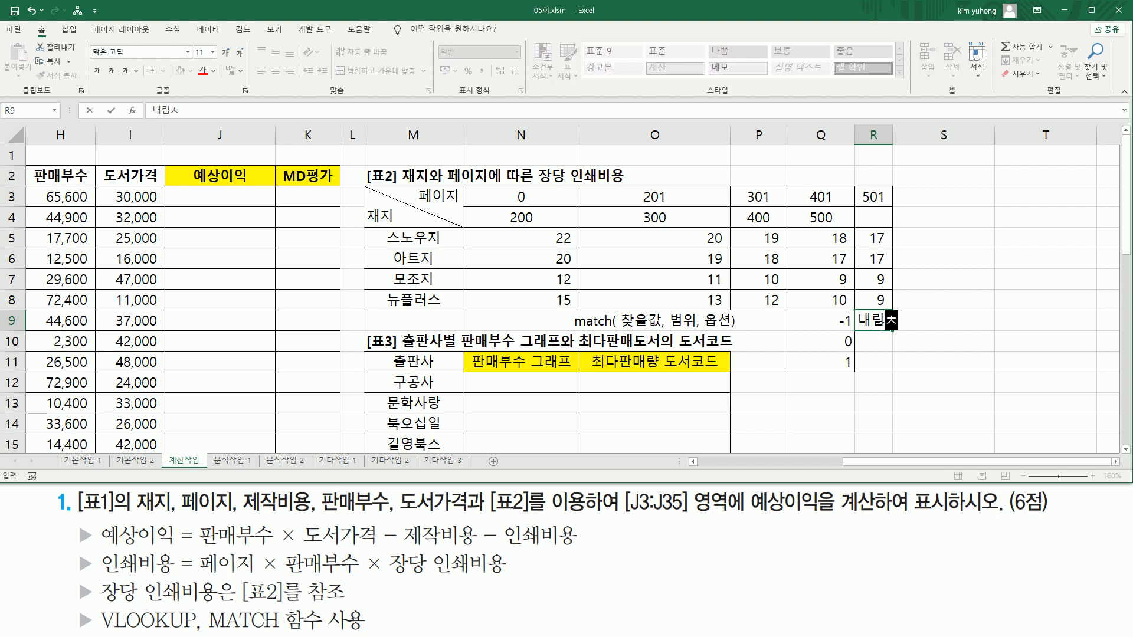
pyautogui.write('차순')
pyautogui.press('Return')
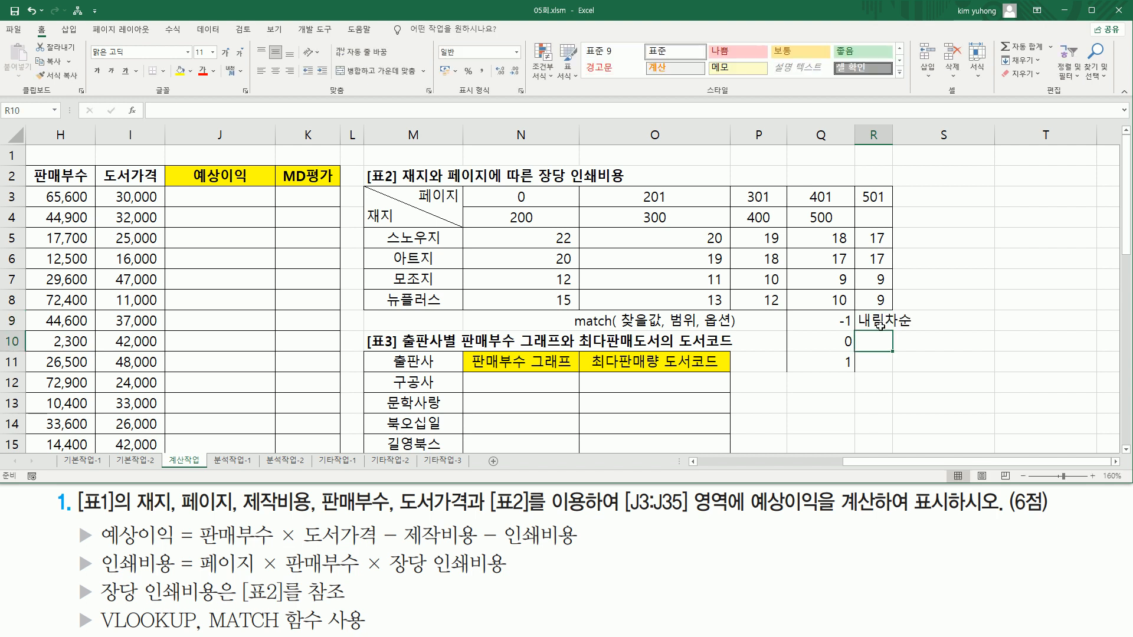
pyautogui.write('정호')
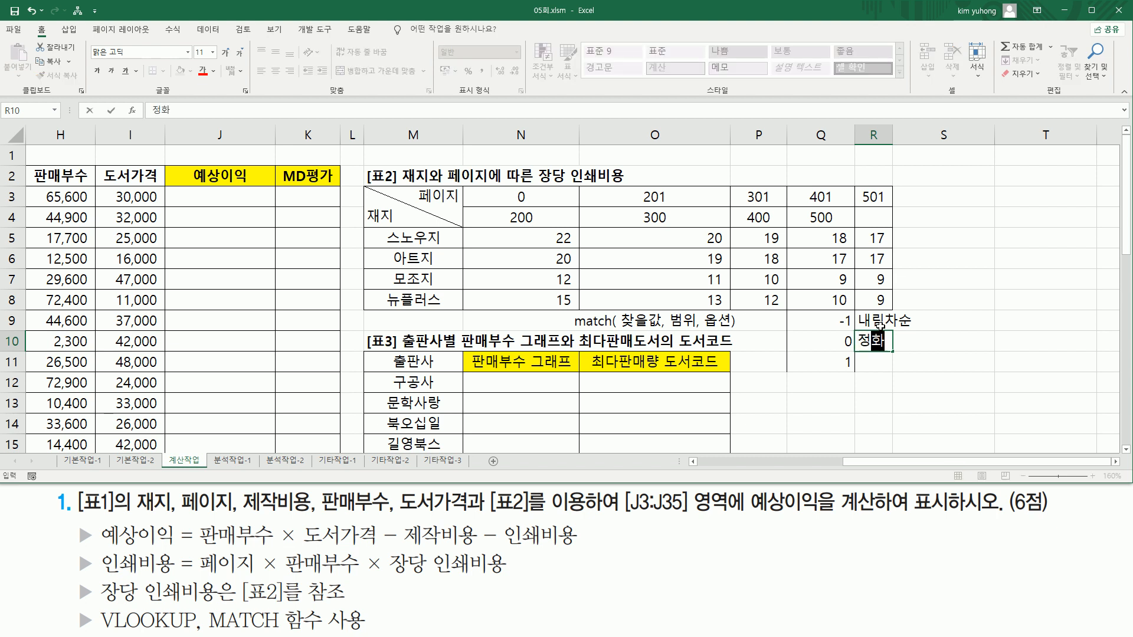
pyautogui.write('하게일치')
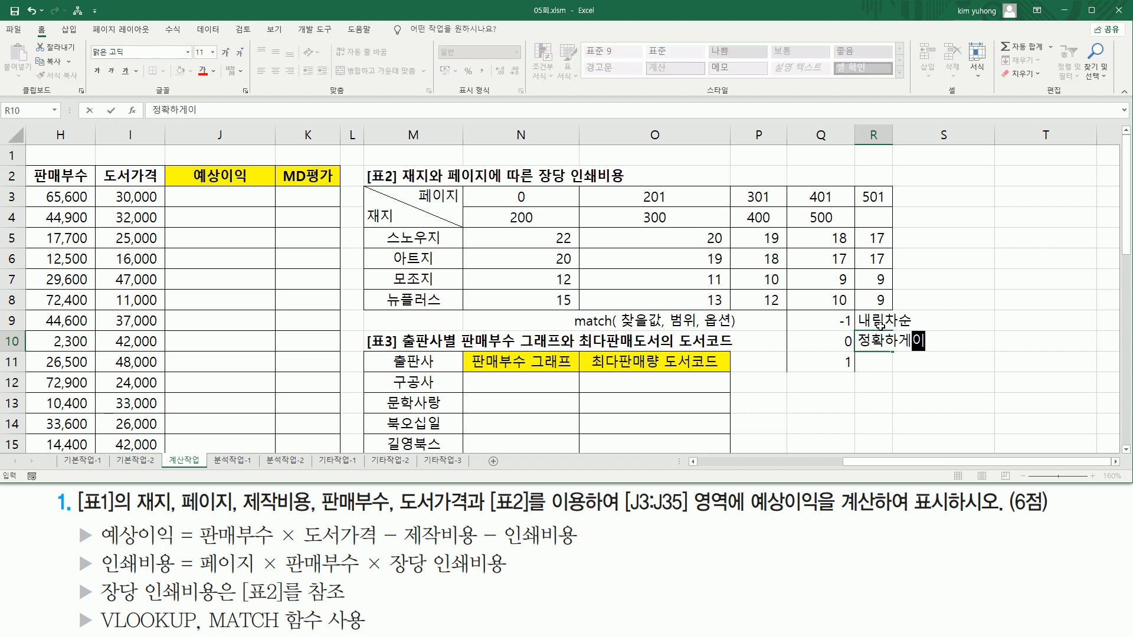
pyautogui.press('Return')
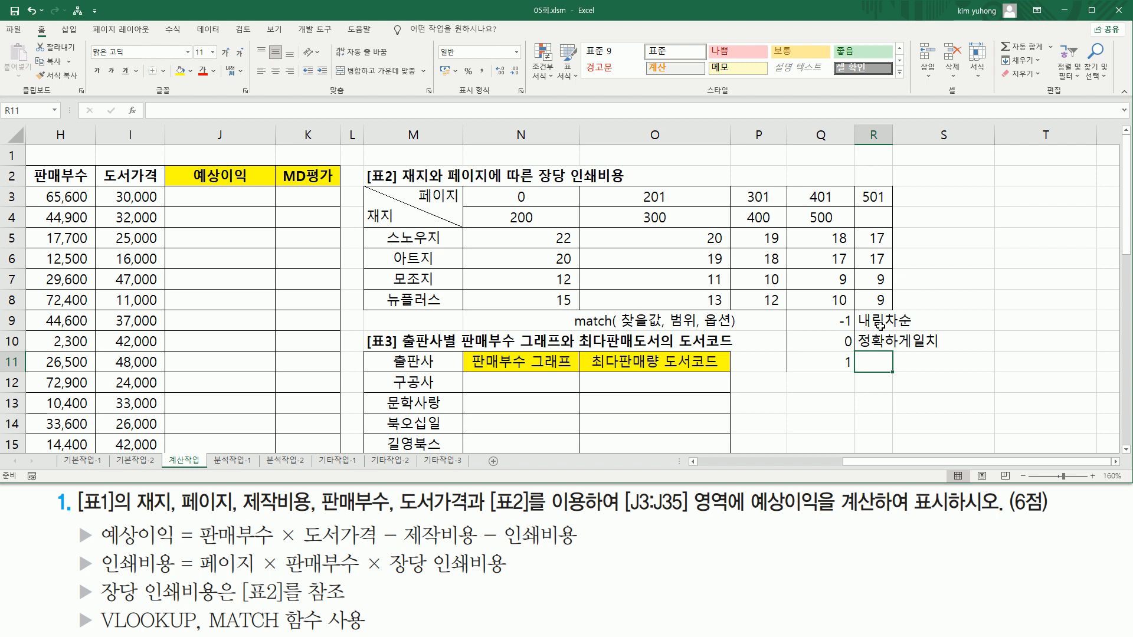
pyautogui.write('오름')
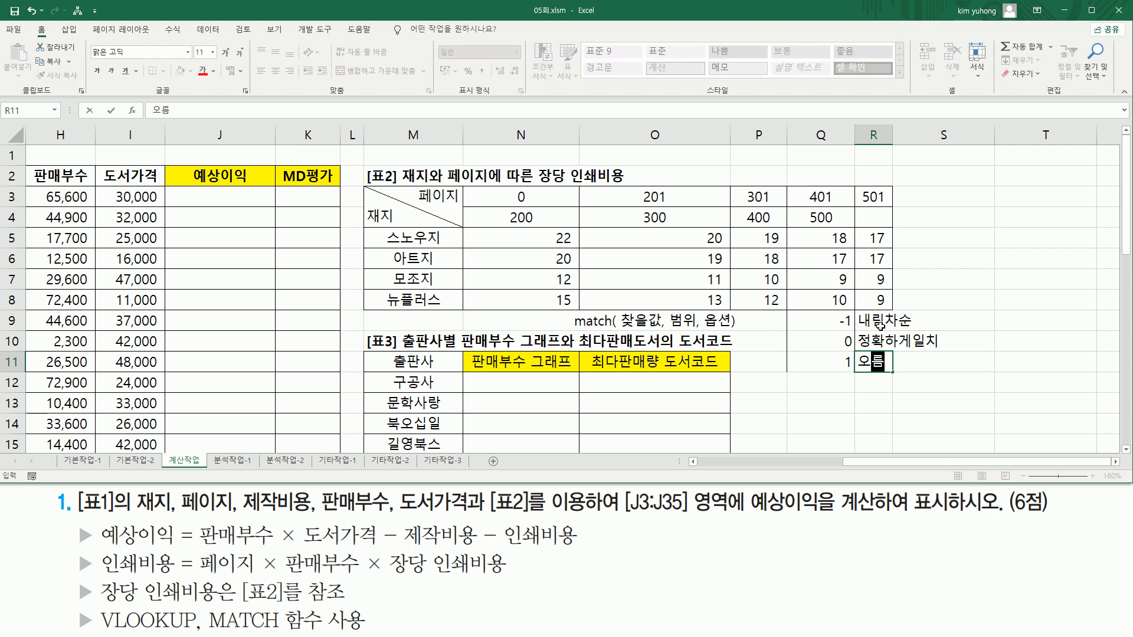
pyautogui.write('차수ㄴ')
pyautogui.press('Return')
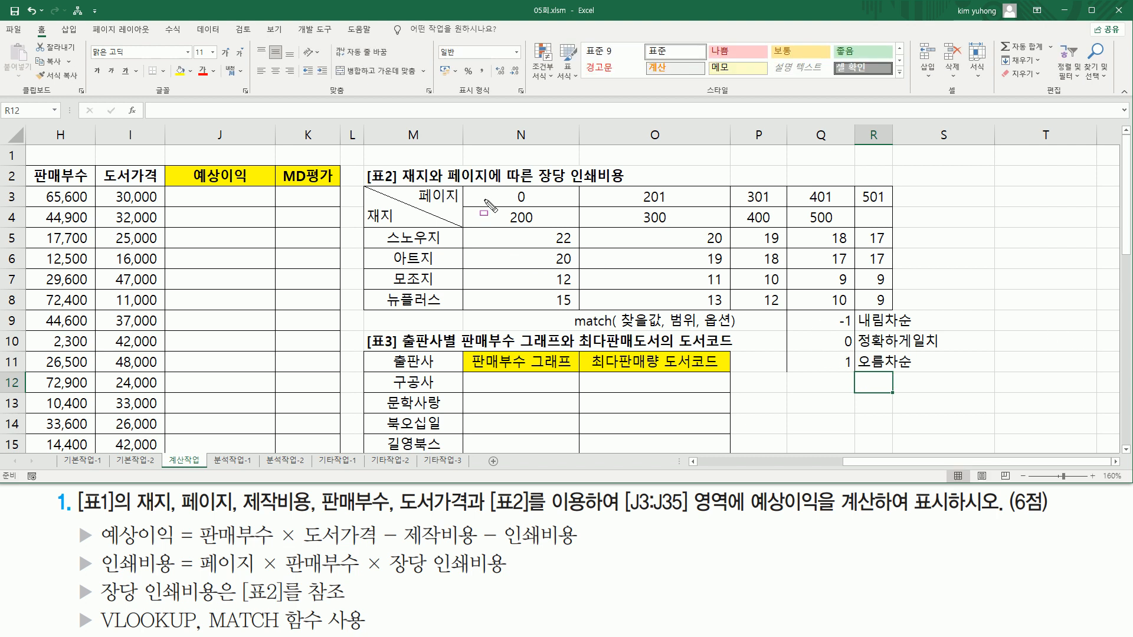
# Check the sort order of the page-bracket headings in N3:R4 against the MATCH syntax and option 1.
pyautogui.moveTo(473, 188)
pyautogui.mouseDown()
pyautogui.moveTo(732, 230)
pyautogui.moveTo(895, 230)
pyautogui.mouseUp()
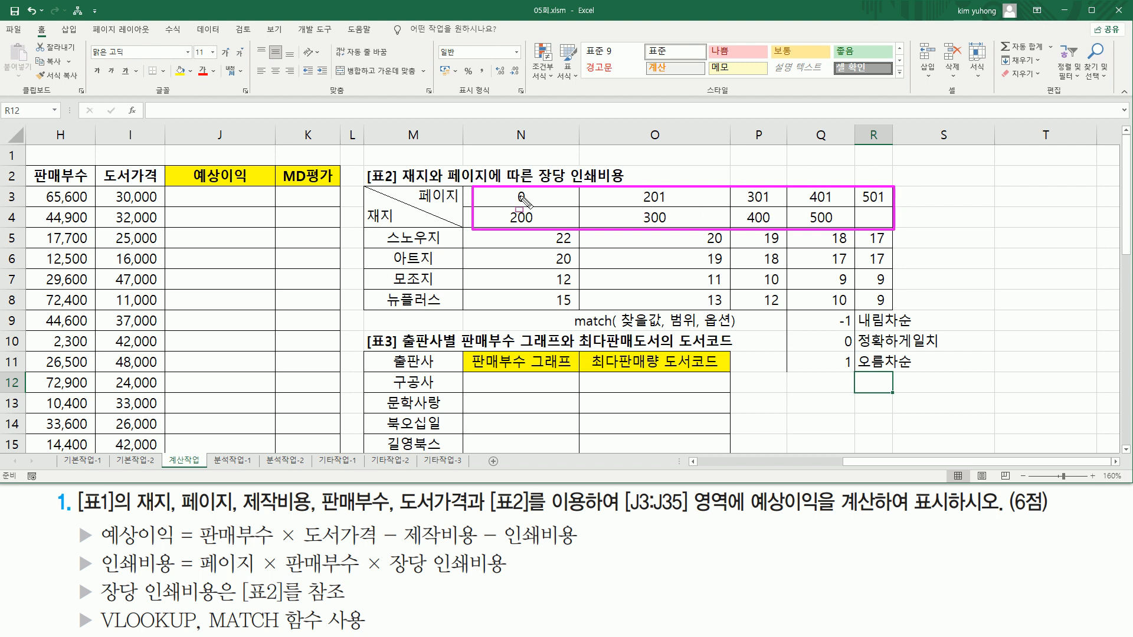
pyautogui.moveTo(499, 206); pyautogui.dragTo(894, 211)
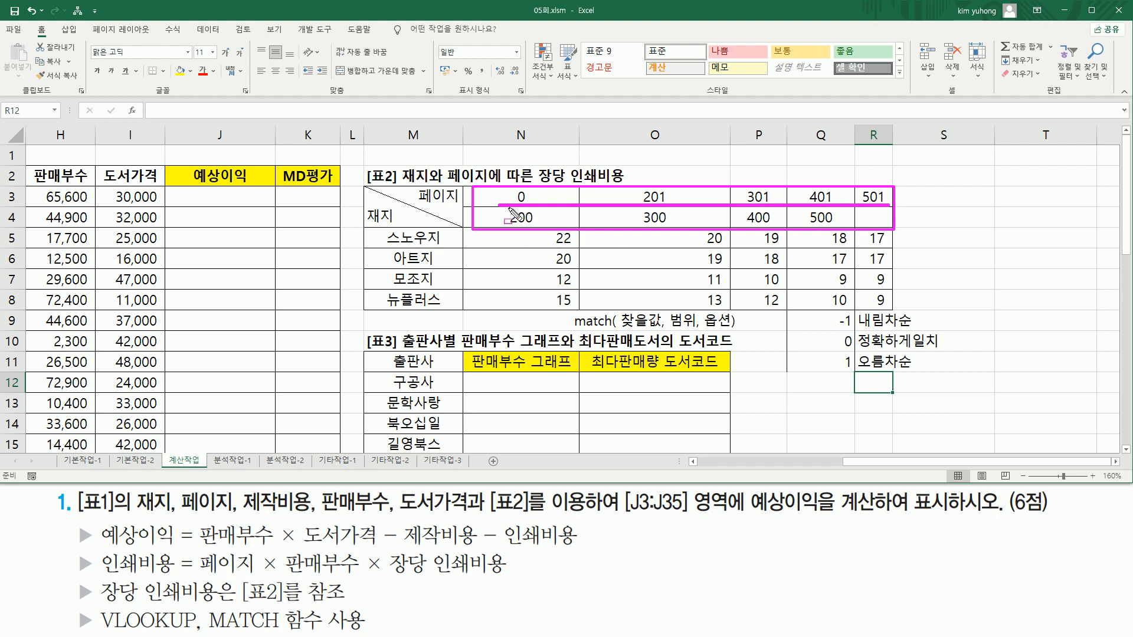
pyautogui.moveTo(566, 308)
pyautogui.mouseDown()
pyautogui.moveTo(584, 328)
pyautogui.moveTo(751, 329)
pyautogui.mouseUp()
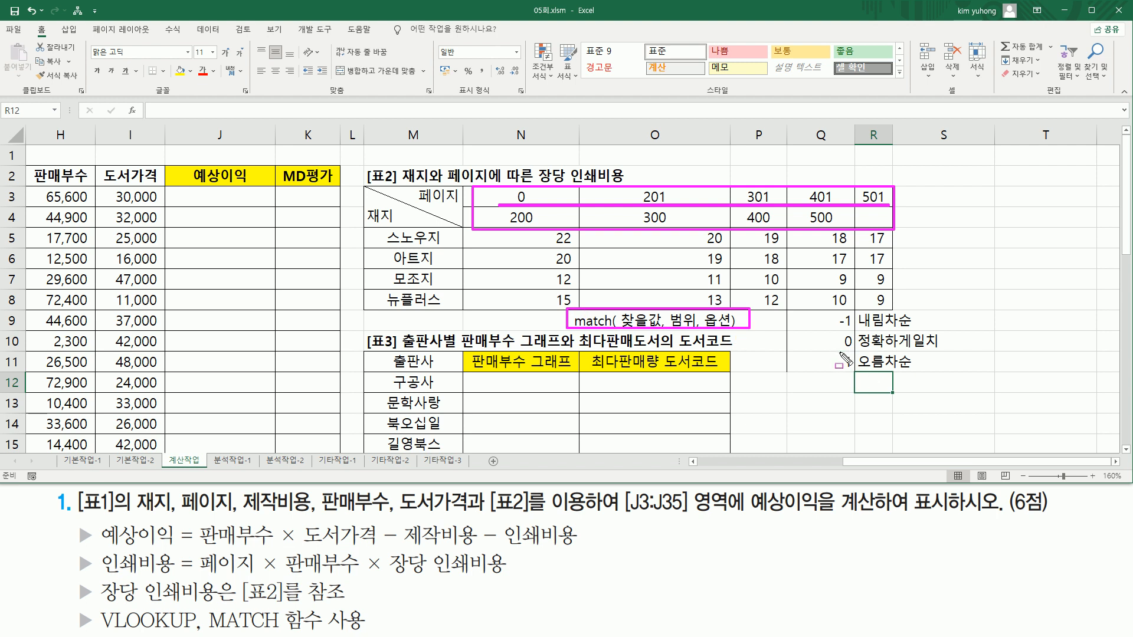
pyautogui.moveTo(833, 352); pyautogui.dragTo(859, 373)
pyautogui.press('Escape')
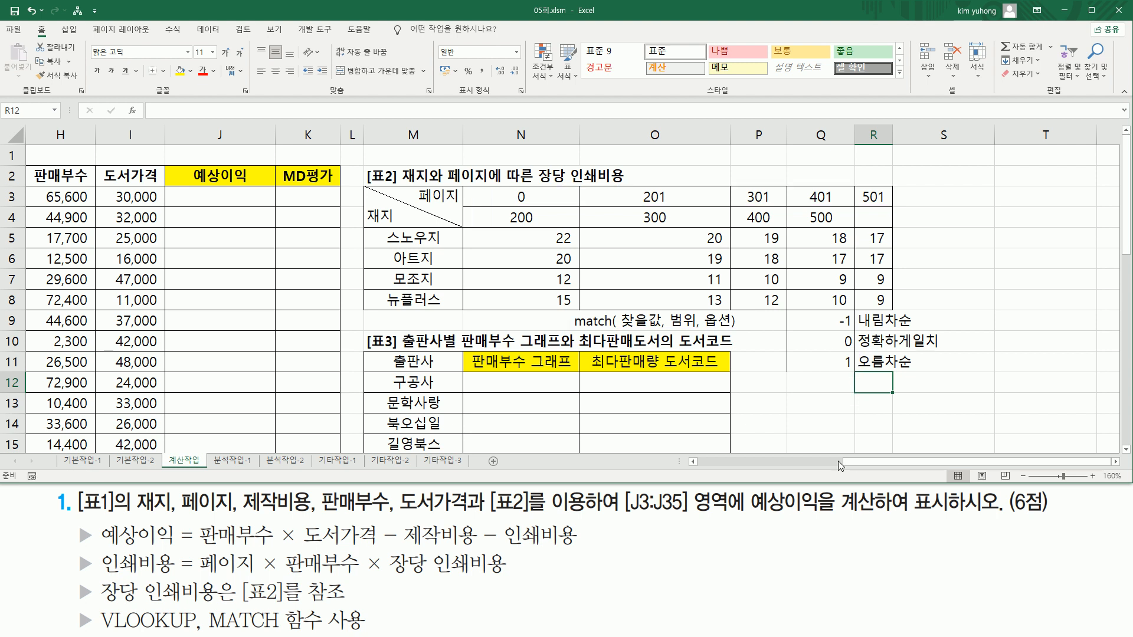
# Start a MATCH formula in J3 with the page count in E3 as the lookup value.
pyautogui.moveTo(847, 462); pyautogui.dragTo(791, 463)
pyautogui.click(420, 202)
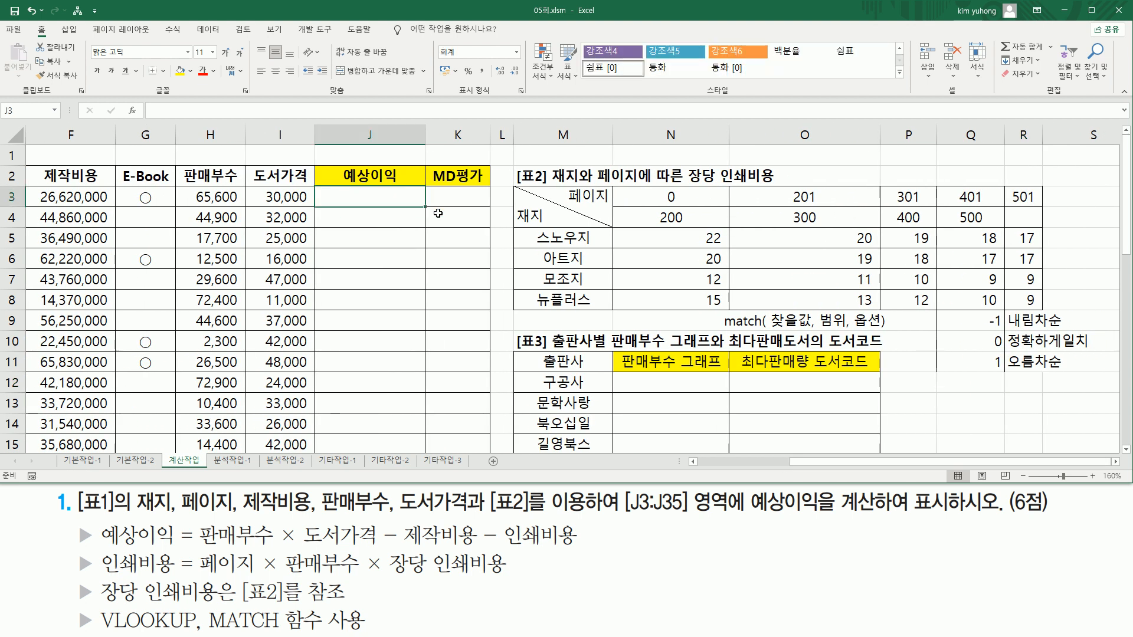
pyautogui.write('=mav')
pyautogui.press('BackSpace')
pyautogui.press('Tab')
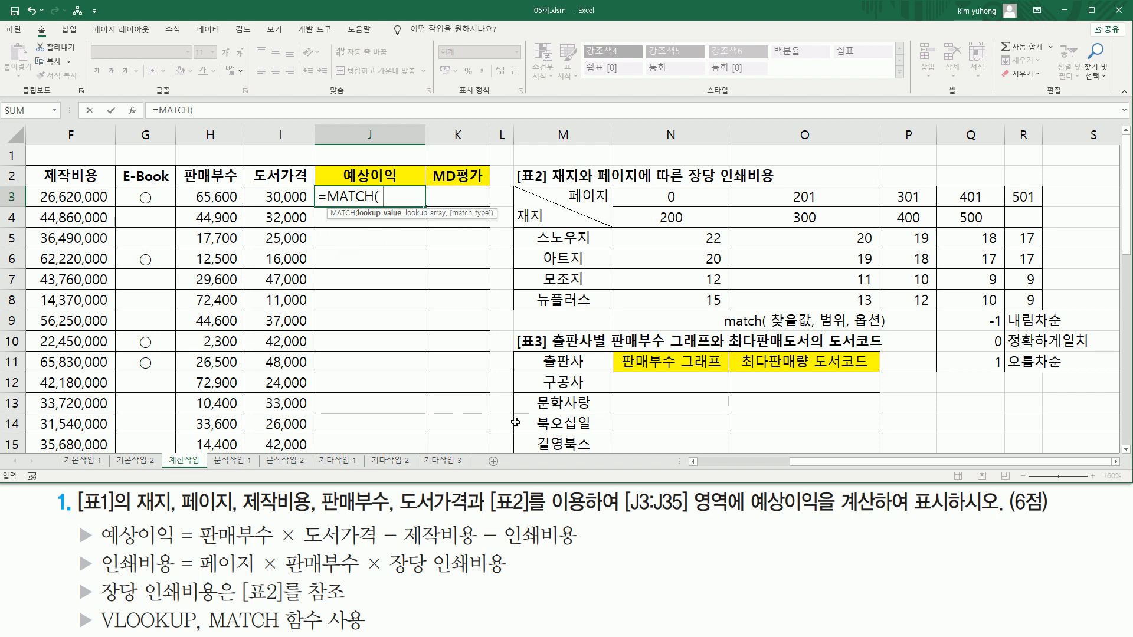
pyautogui.click(693, 462)
pyautogui.click(694, 462)
pyautogui.click(136, 199)
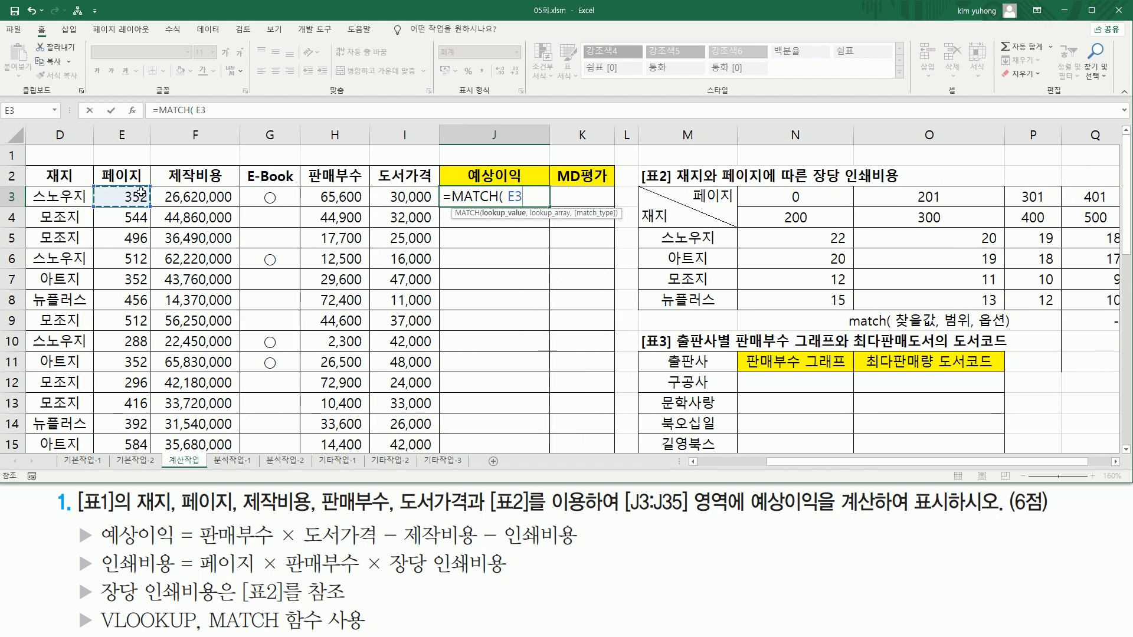
# Complete J3's MATCH formula with the page headings N3:R3 as the lookup range and 1 as the match type.
pyautogui.write(',')
pyautogui.moveTo(790, 196); pyautogui.dragTo(943, 199)
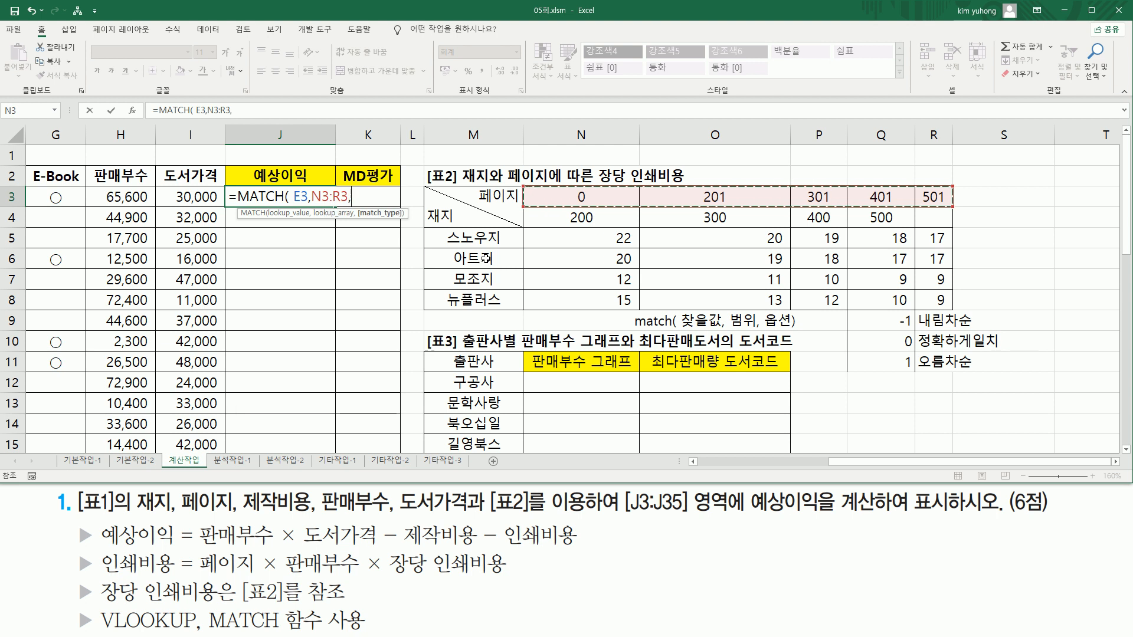
pyautogui.write(',')
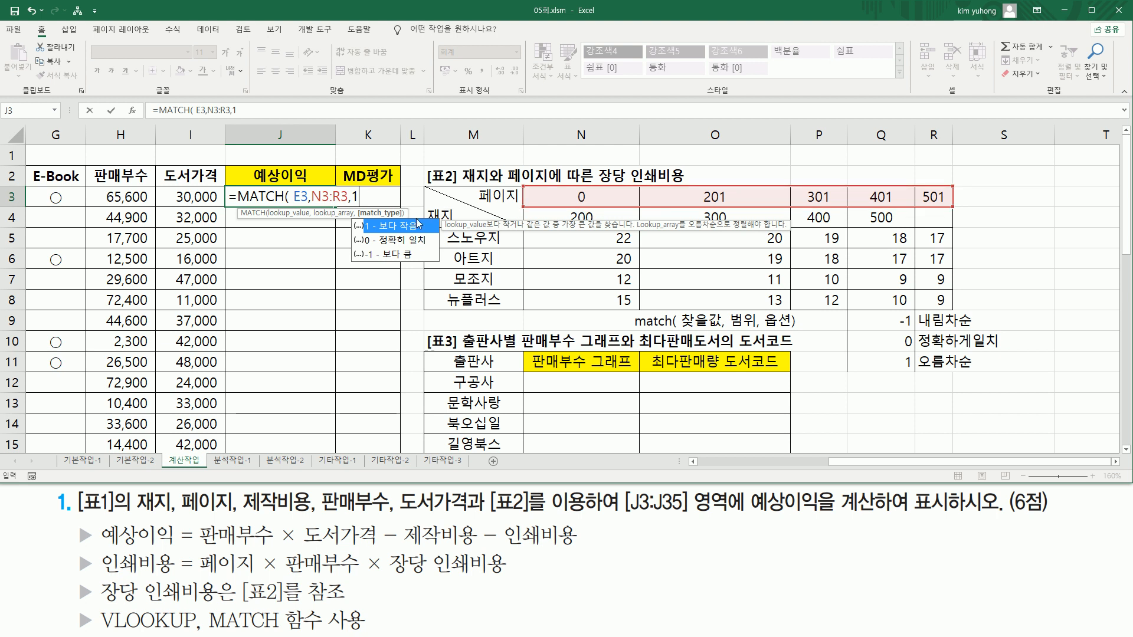
pyautogui.write(')')
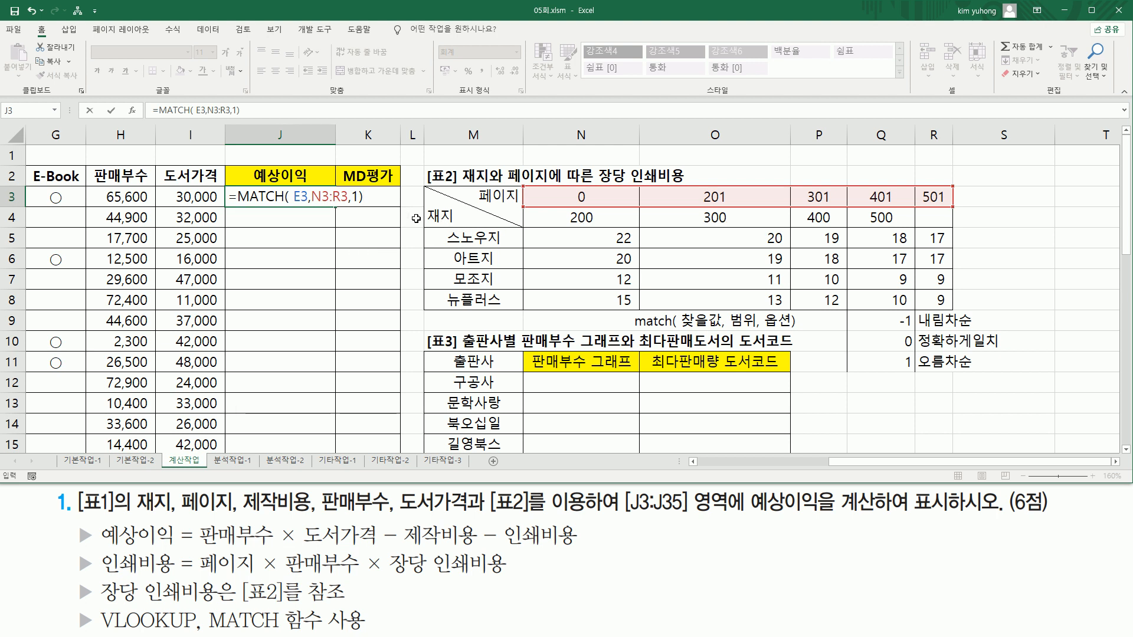
pyautogui.press('Return')
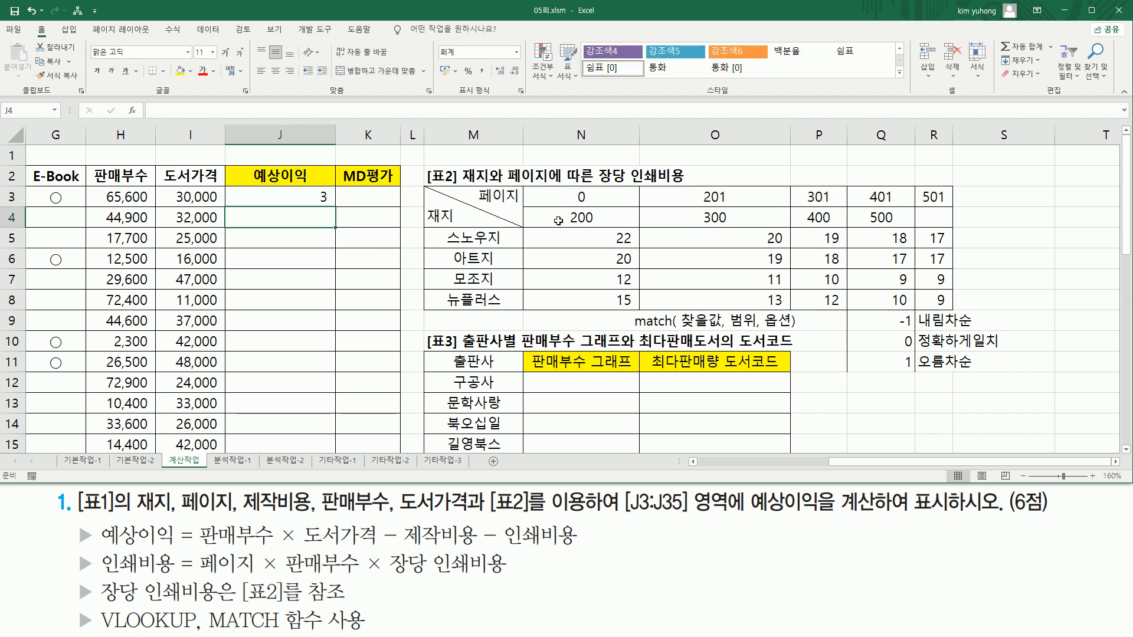
# Check J3's MATCH result by comparing the page count in E3 with the page brackets in N3:R4.
pyautogui.moveTo(263, 199)
pyautogui.mouseDown()
pyautogui.moveTo(65, 196)
pyautogui.moveTo(80, 205)
pyautogui.mouseUp()
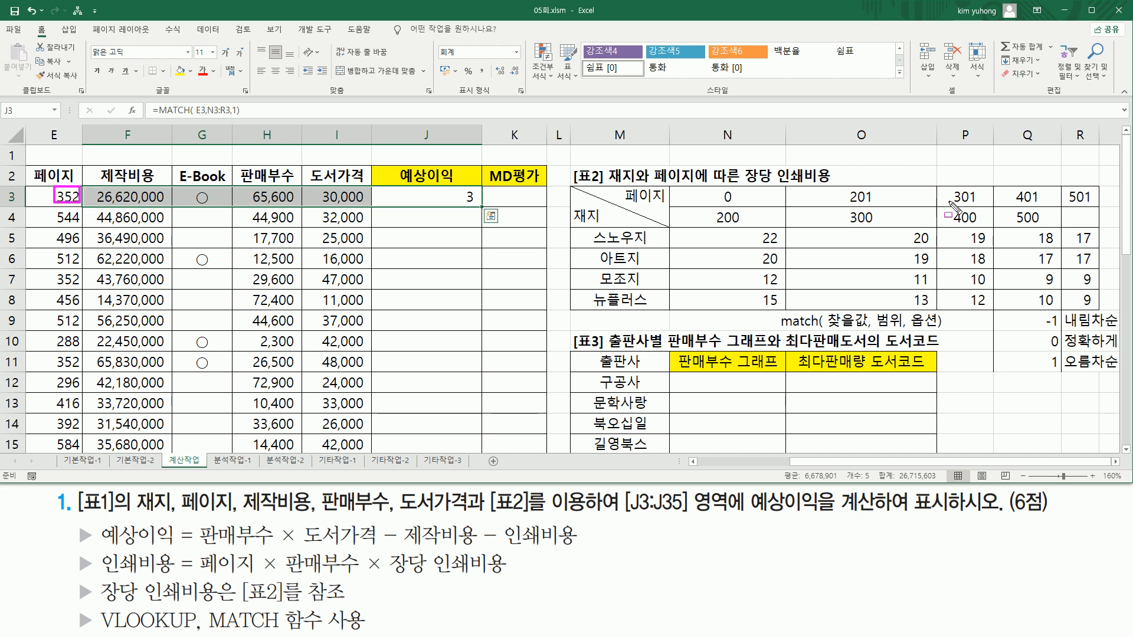
pyautogui.moveTo(950, 184); pyautogui.dragTo(983, 225)
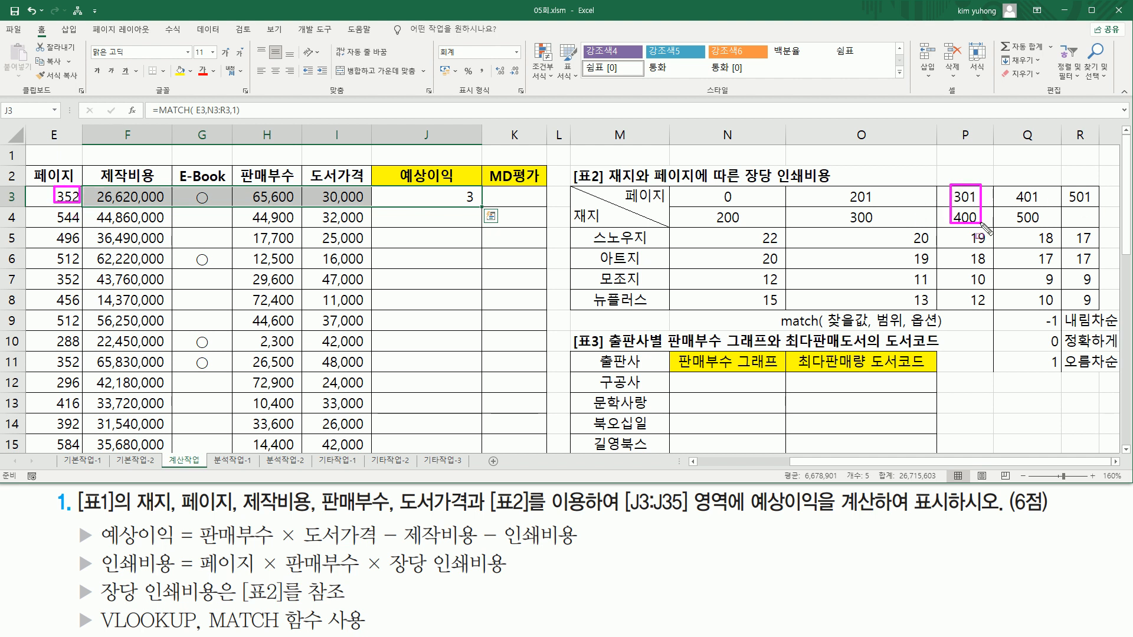
pyautogui.moveTo(671, 180)
pyautogui.mouseDown()
pyautogui.moveTo(818, 219)
pyautogui.moveTo(1117, 233)
pyautogui.moveTo(1107, 228)
pyautogui.mouseUp()
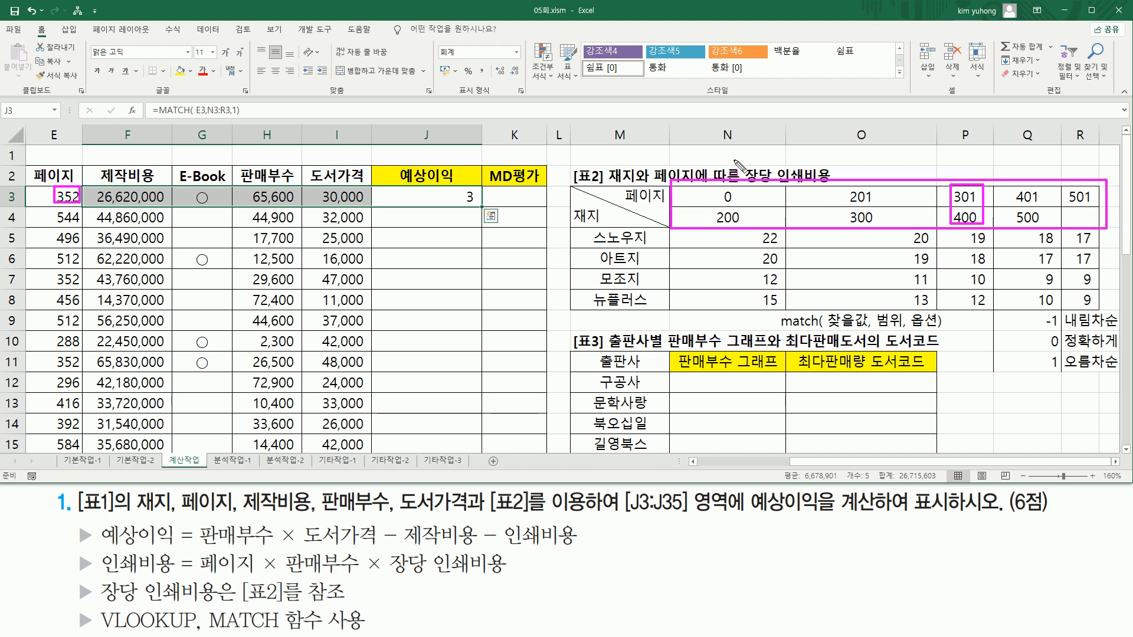
pyautogui.moveTo(741, 170); pyautogui.dragTo(740, 191)
pyautogui.click(879, 173)
pyautogui.moveTo(877, 193); pyautogui.dragTo(880, 196)
pyautogui.moveTo(971, 164); pyautogui.dragTo(971, 193)
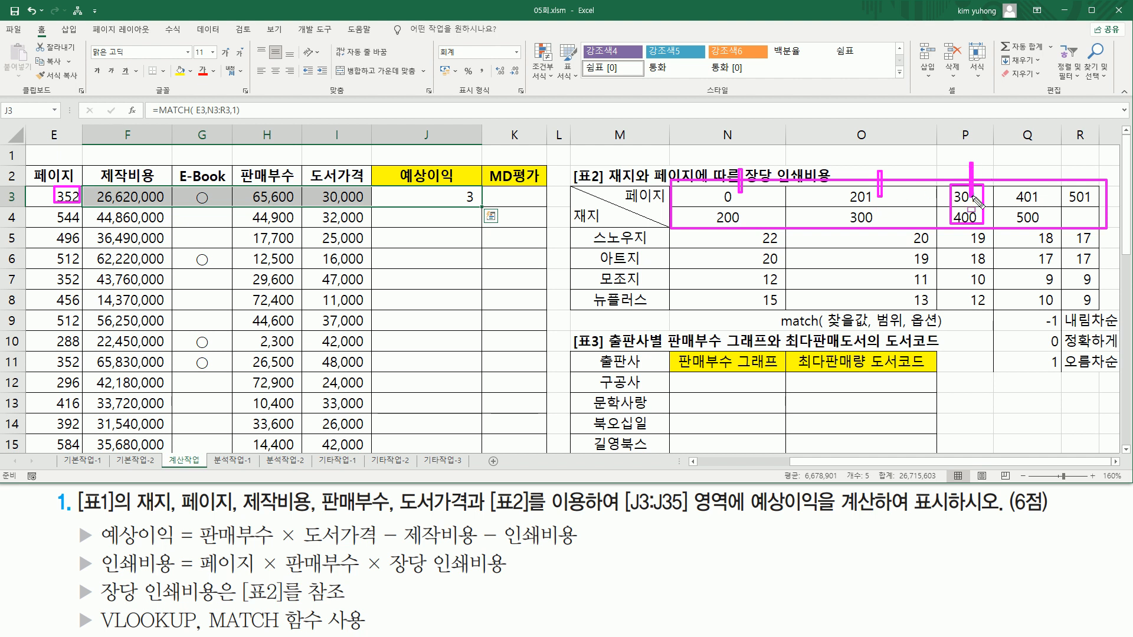
pyautogui.moveTo(459, 188); pyautogui.dragTo(480, 206)
pyautogui.press('Escape')
# Make the lookup range in J3's MATCH formula absolute as $N$3:$R$3.
pyautogui.doubleClick(472, 197)
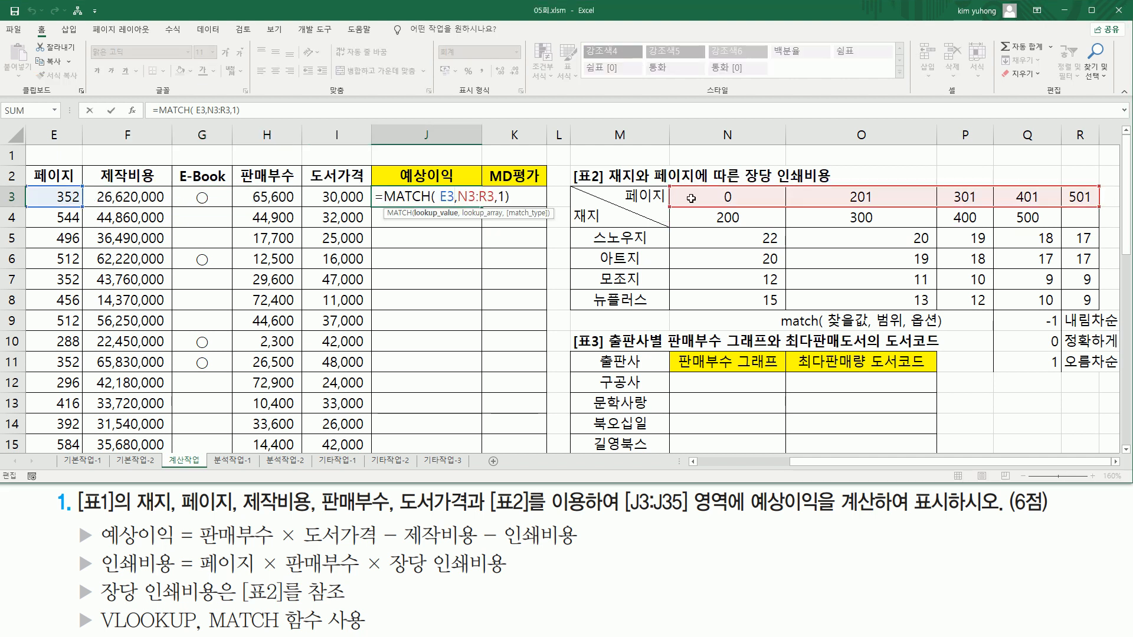
pyautogui.moveTo(58, 210)
pyautogui.mouseDown()
pyautogui.moveTo(80, 223)
pyautogui.moveTo(74, 261)
pyautogui.mouseUp()
pyautogui.moveTo(53, 260); pyautogui.dragTo(73, 273)
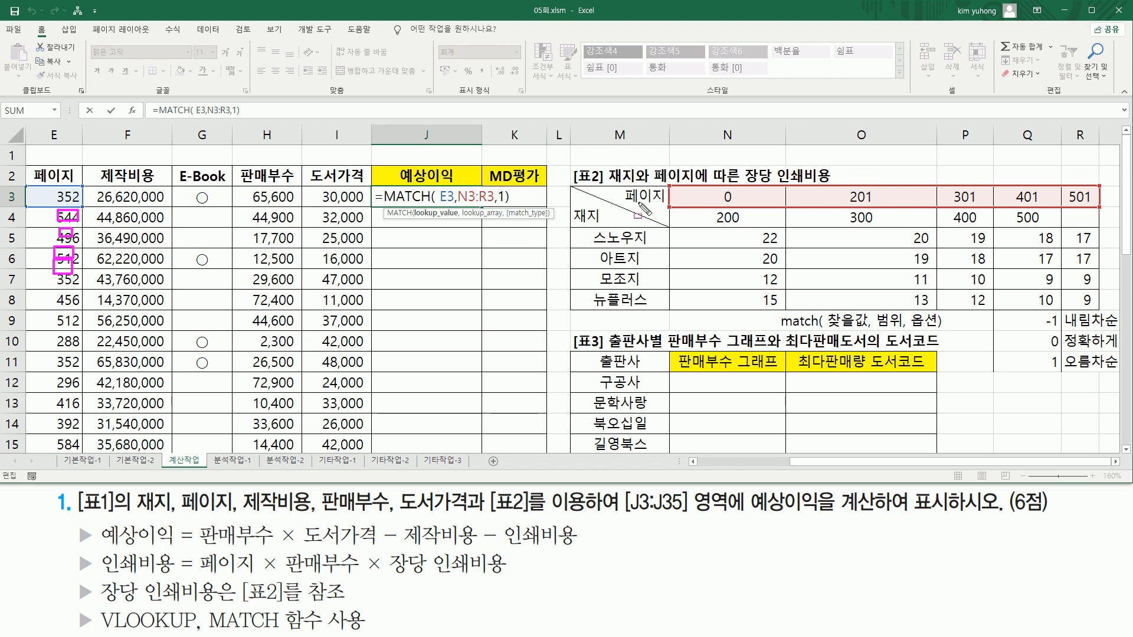
pyautogui.moveTo(677, 187); pyautogui.dragTo(1111, 210)
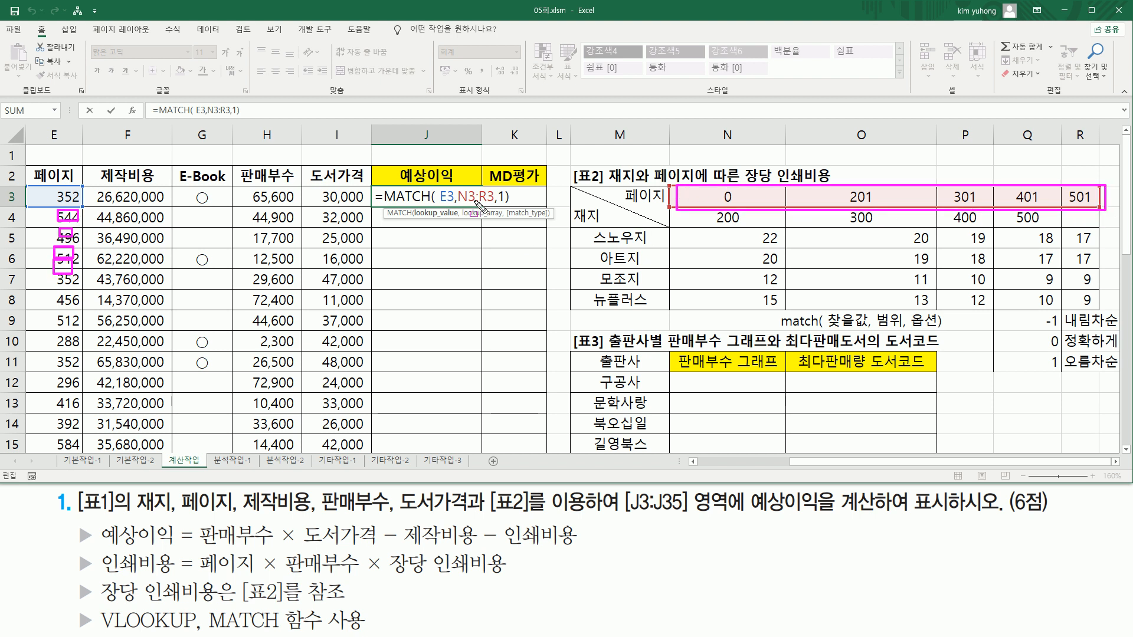
pyautogui.press('Escape')
pyautogui.moveTo(468, 196); pyautogui.dragTo(486, 197)
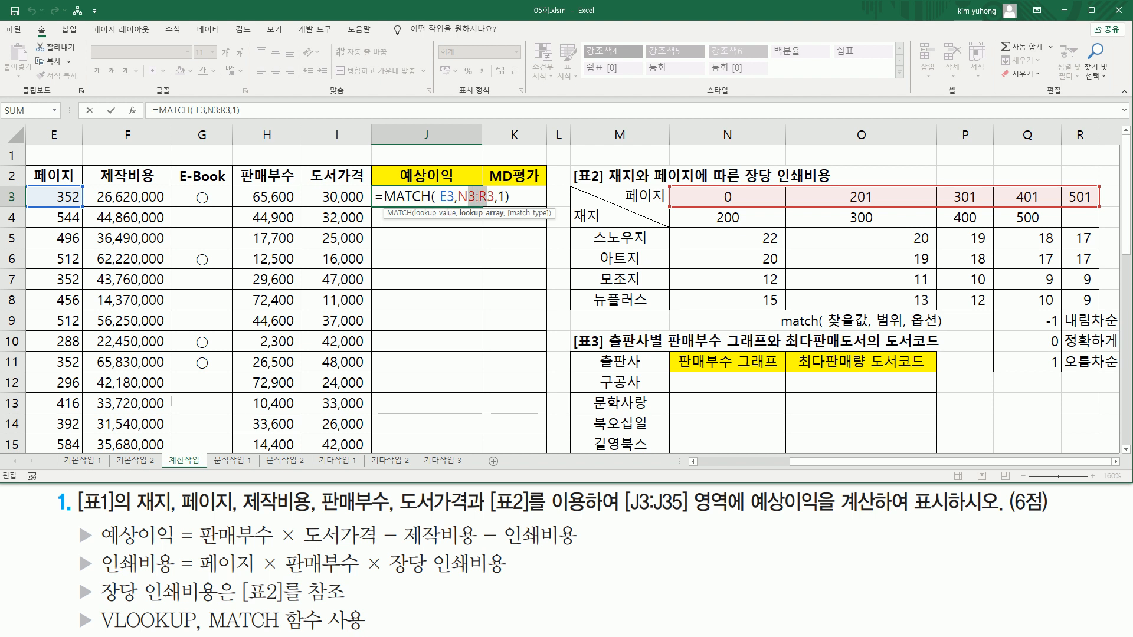
pyautogui.press('F4')
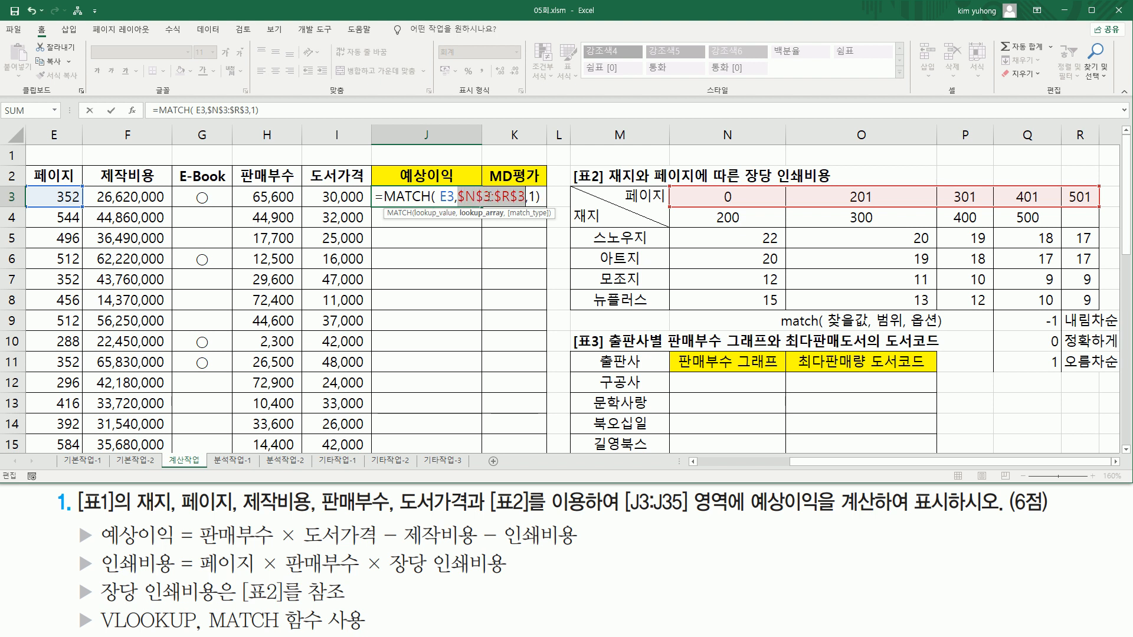
# Append +1 to J3's MATCH formula and compare the heading range N3:R3 with the cost table M5:R8.
pyautogui.click(542, 197)
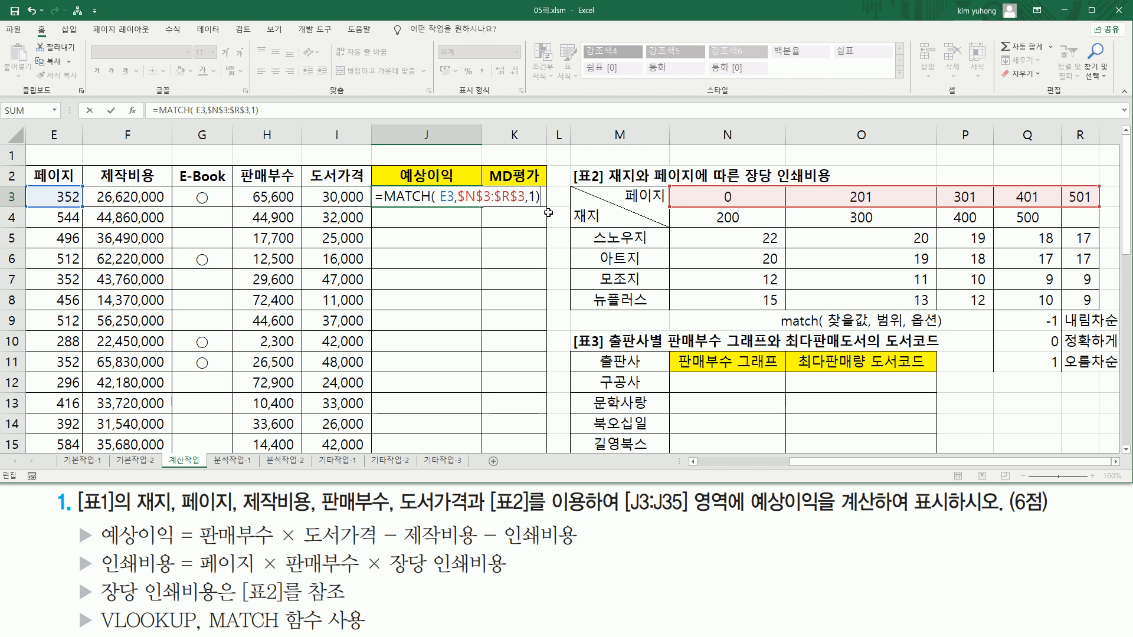
pyautogui.moveTo(538, 180); pyautogui.dragTo(559, 210)
pyautogui.moveTo(50, 188); pyautogui.dragTo(83, 206)
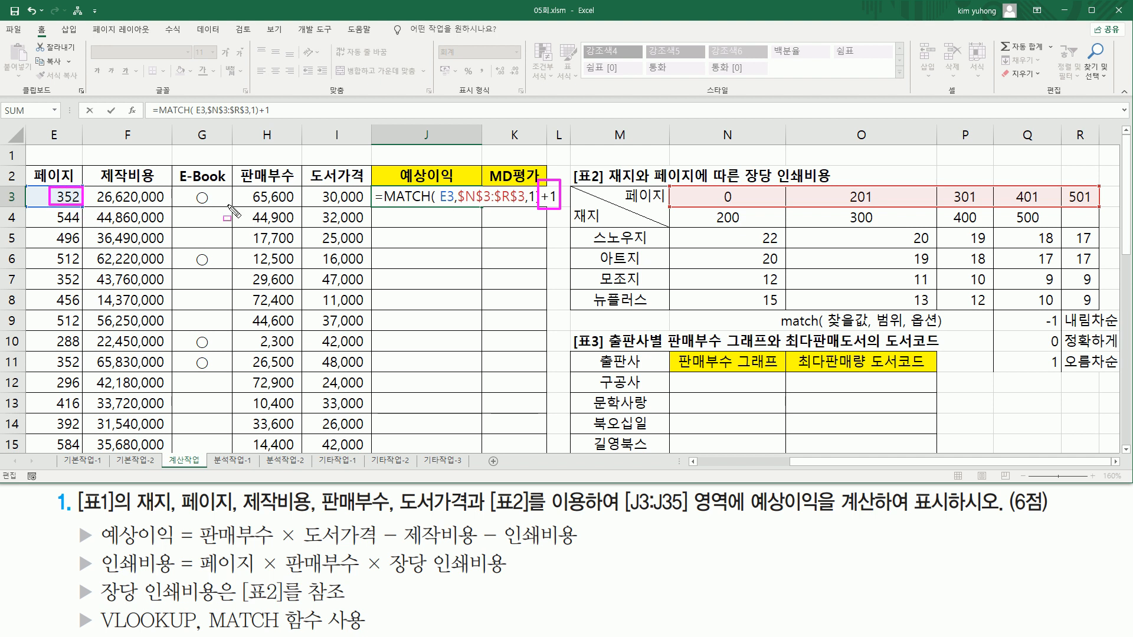
pyautogui.moveTo(674, 185); pyautogui.dragTo(1102, 209)
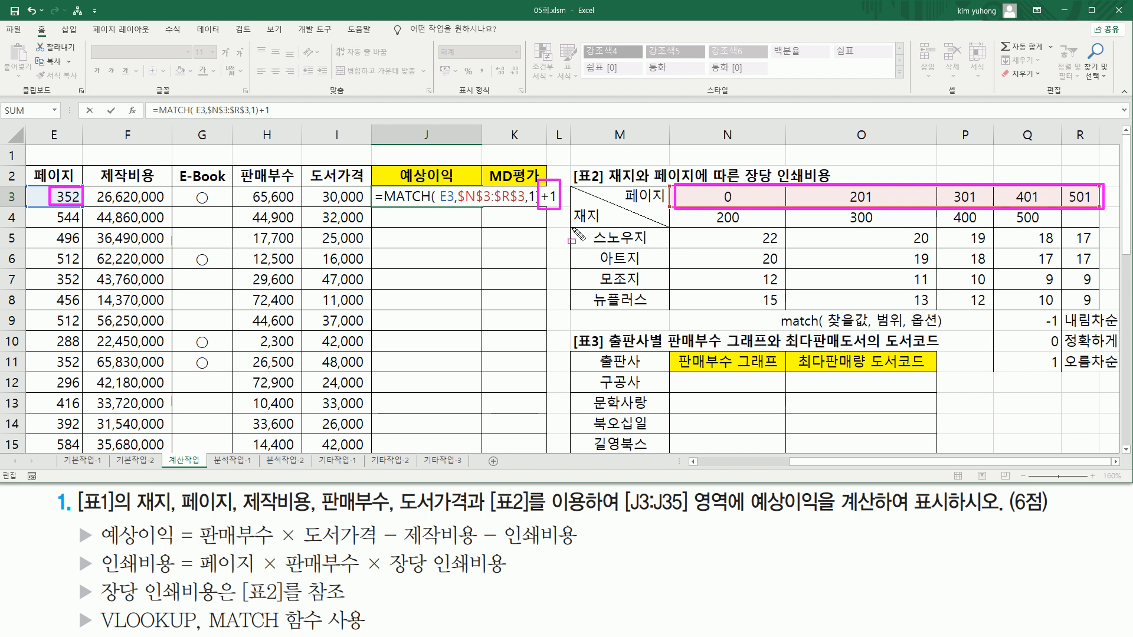
pyautogui.moveTo(571, 226)
pyautogui.mouseDown()
pyautogui.moveTo(779, 300)
pyautogui.moveTo(1100, 314)
pyautogui.mouseUp()
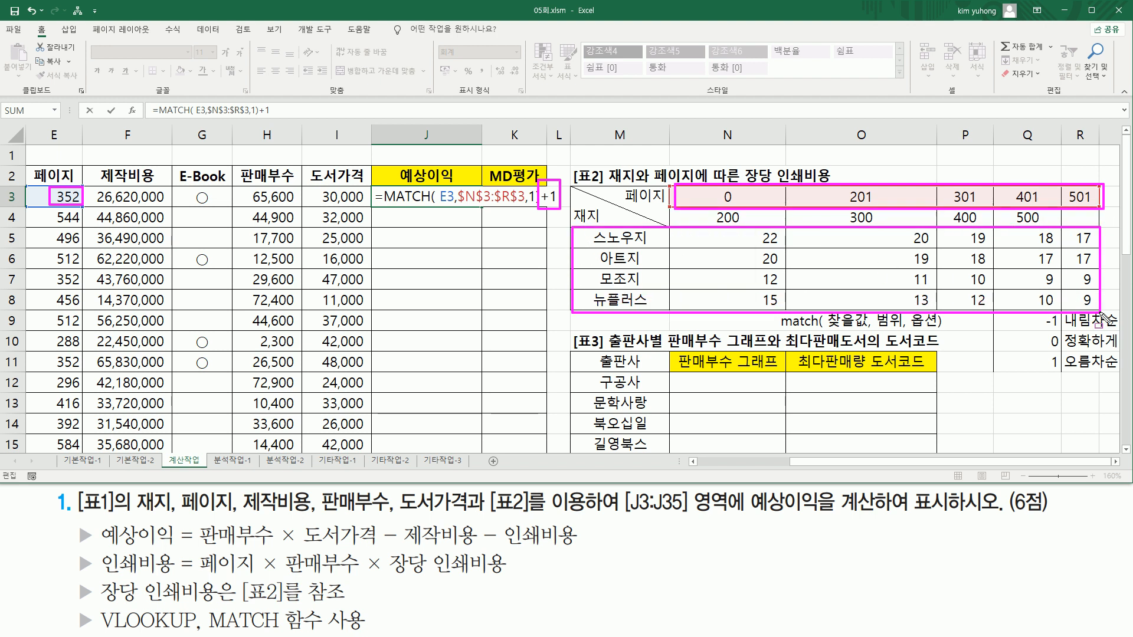
pyautogui.moveTo(683, 189); pyautogui.dragTo(1103, 209)
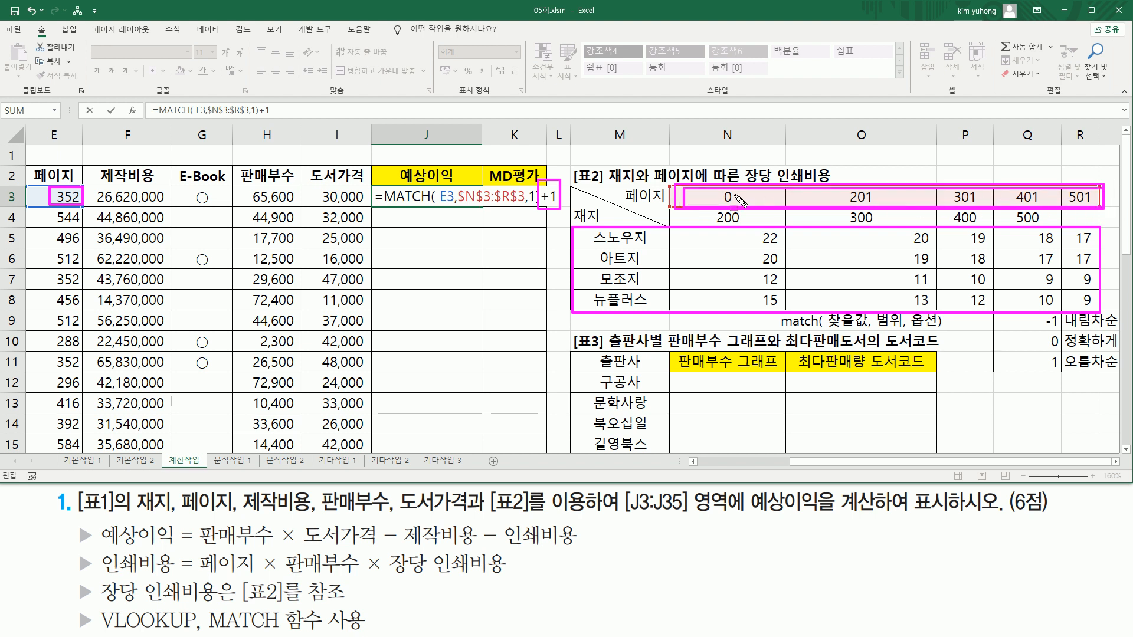
pyautogui.moveTo(583, 233)
pyautogui.mouseDown()
pyautogui.moveTo(1101, 313)
pyautogui.moveTo(1090, 319)
pyautogui.moveTo(1089, 306)
pyautogui.mouseUp()
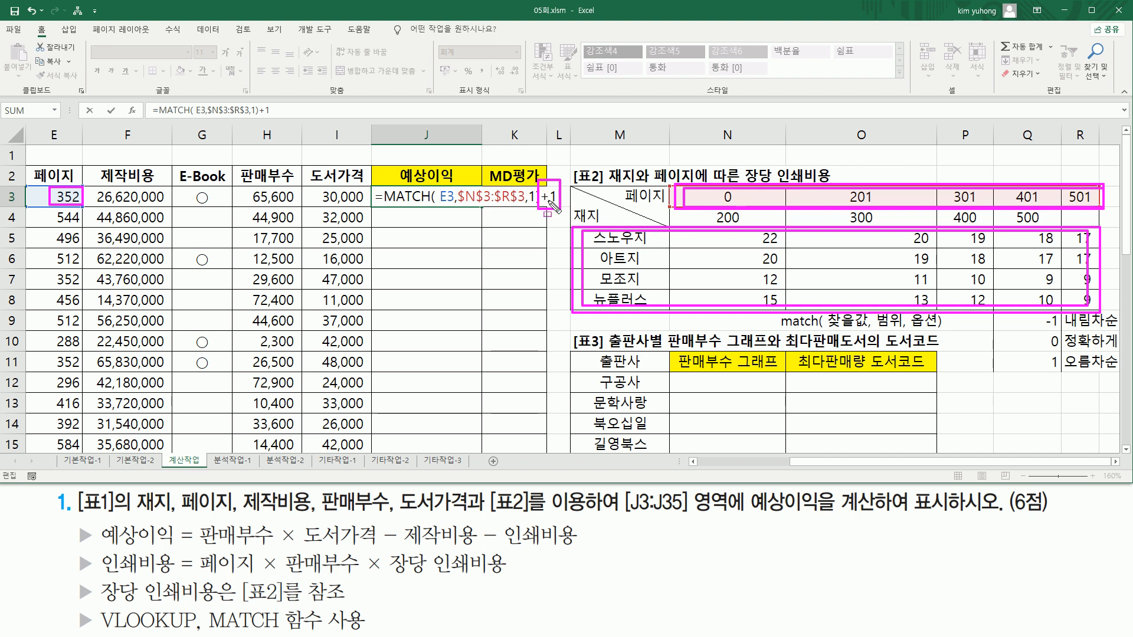
pyautogui.press('Escape')
# Copy the MATCH expression with its +1, remove it from J3 and start a VLOOKUP function after the equals sign.
pyautogui.moveTo(382, 197); pyautogui.dragTo(589, 196)
pyautogui.hotkey('ctrl', 'c')
pyautogui.press('BackSpace')
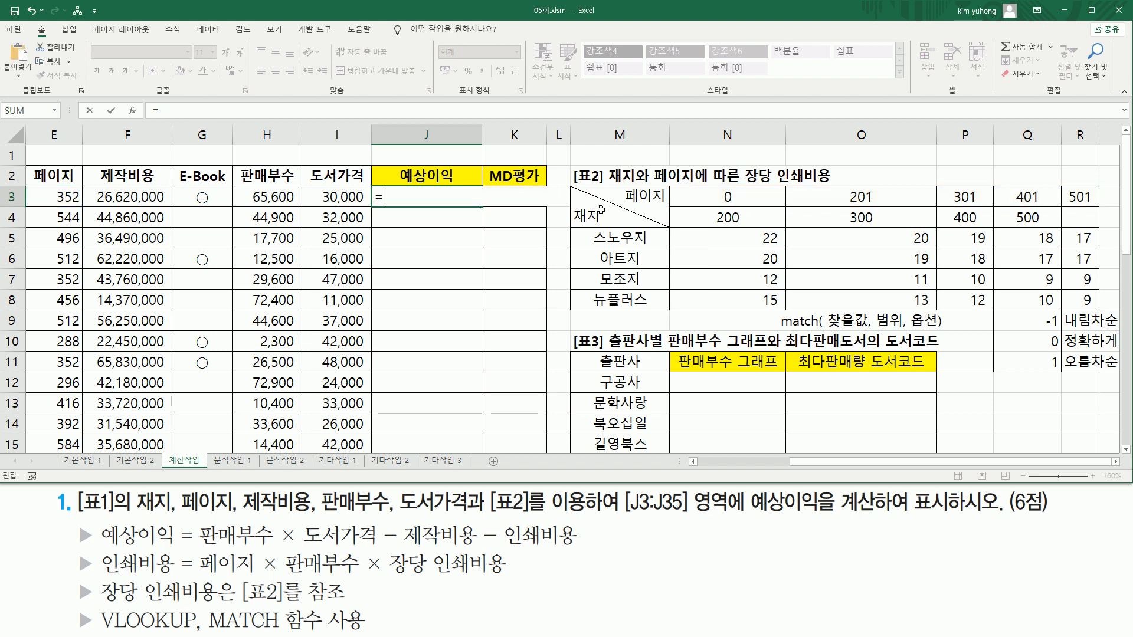
pyautogui.write('vloo')
pyautogui.press('Tab')
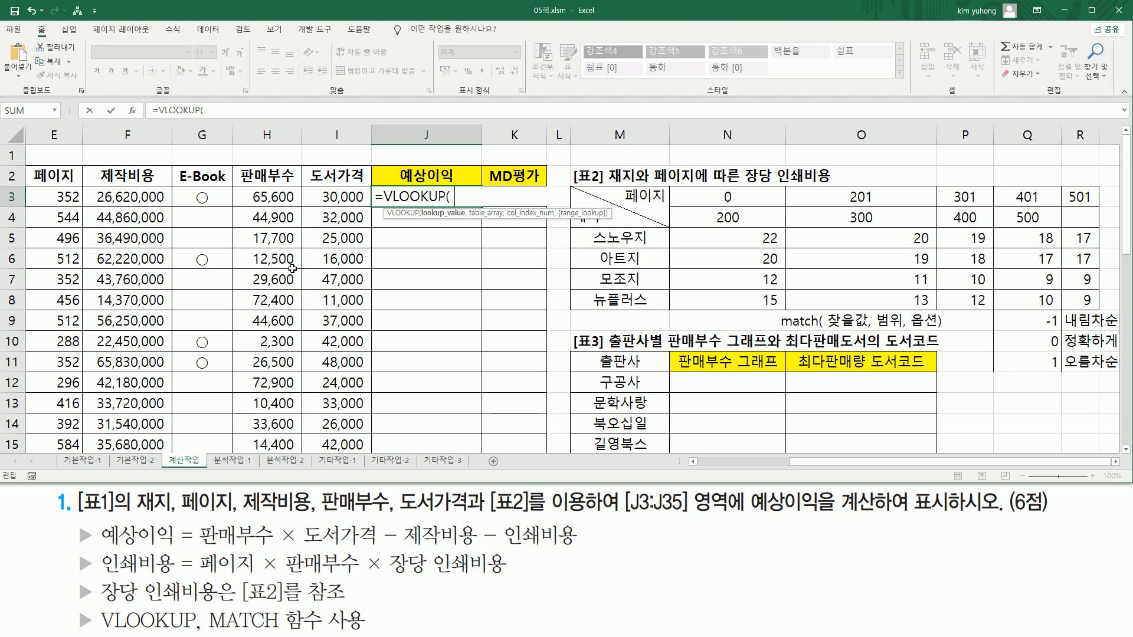
# Set the paper type in D3 as VLOOKUP's lookup value and $M$5:$R$8 as its table array.
pyautogui.click(694, 462)
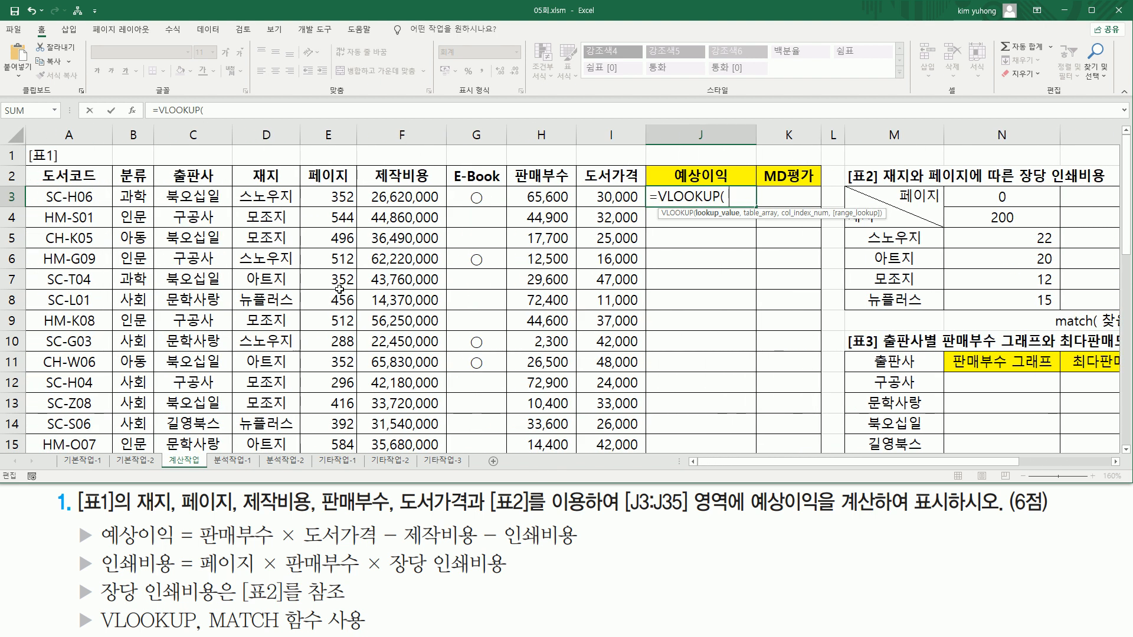
pyautogui.click(279, 202)
pyautogui.write(',')
pyautogui.moveTo(930, 240); pyautogui.dragTo(933, 298)
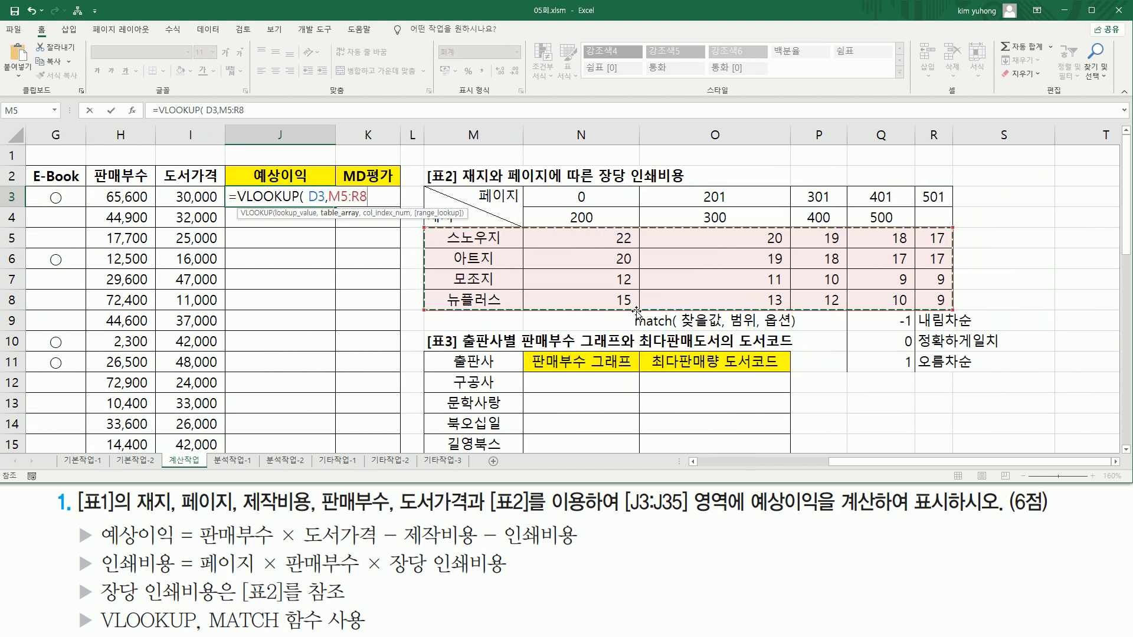
pyautogui.press('F4')
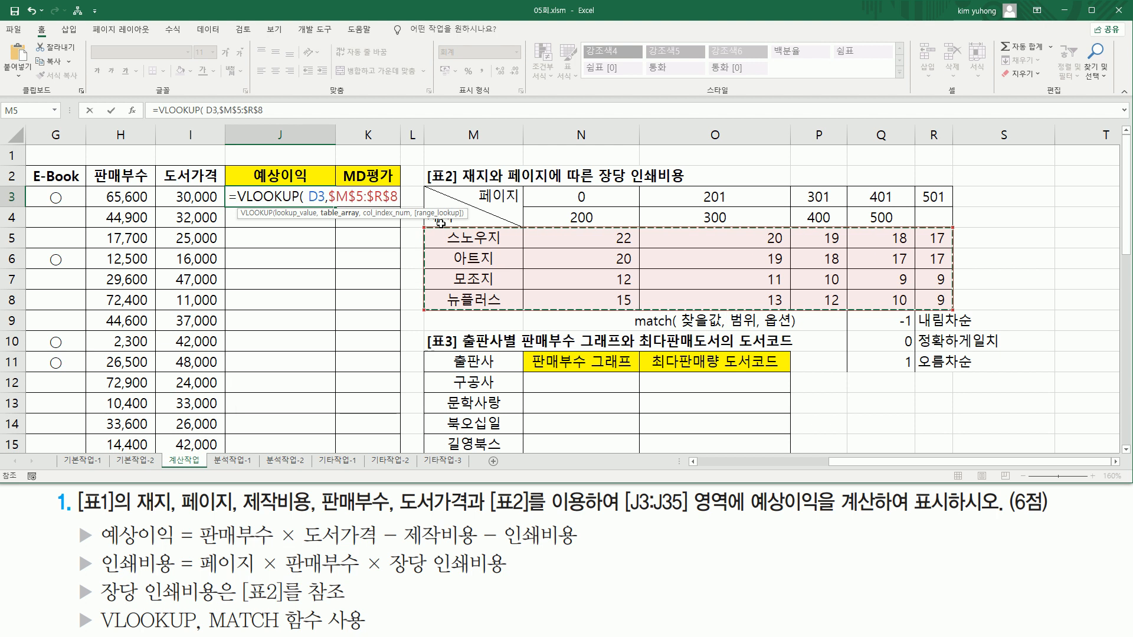
pyautogui.write(',')
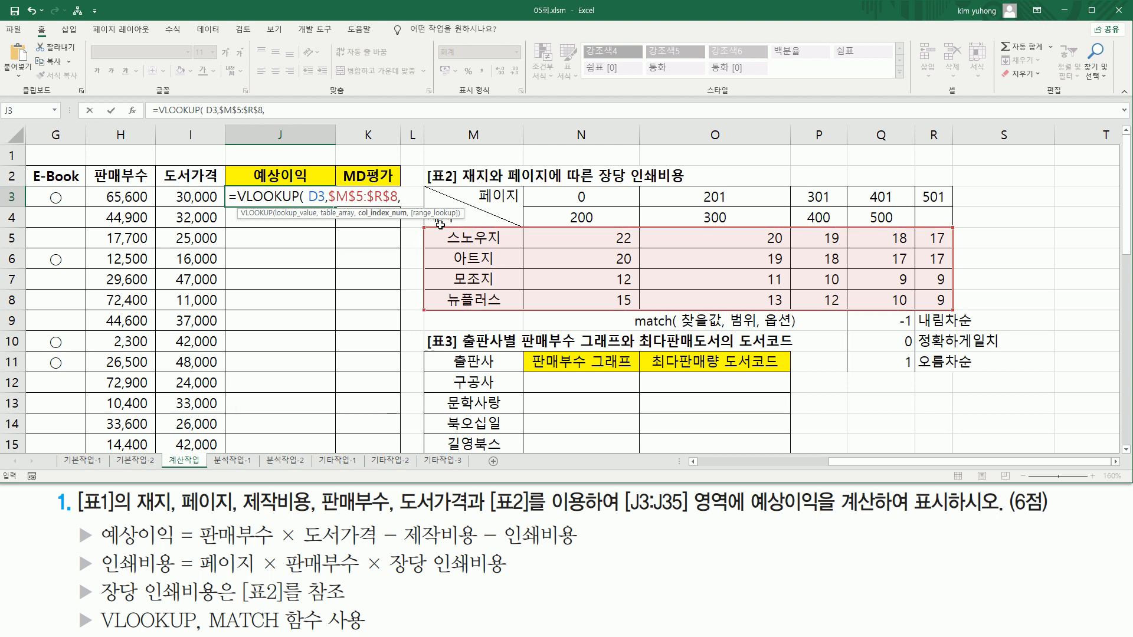
# Paste the copied MATCH expression as VLOOKUP's column index and add spaces around the argument separators.
pyautogui.hotkey('ctrl', 'v')
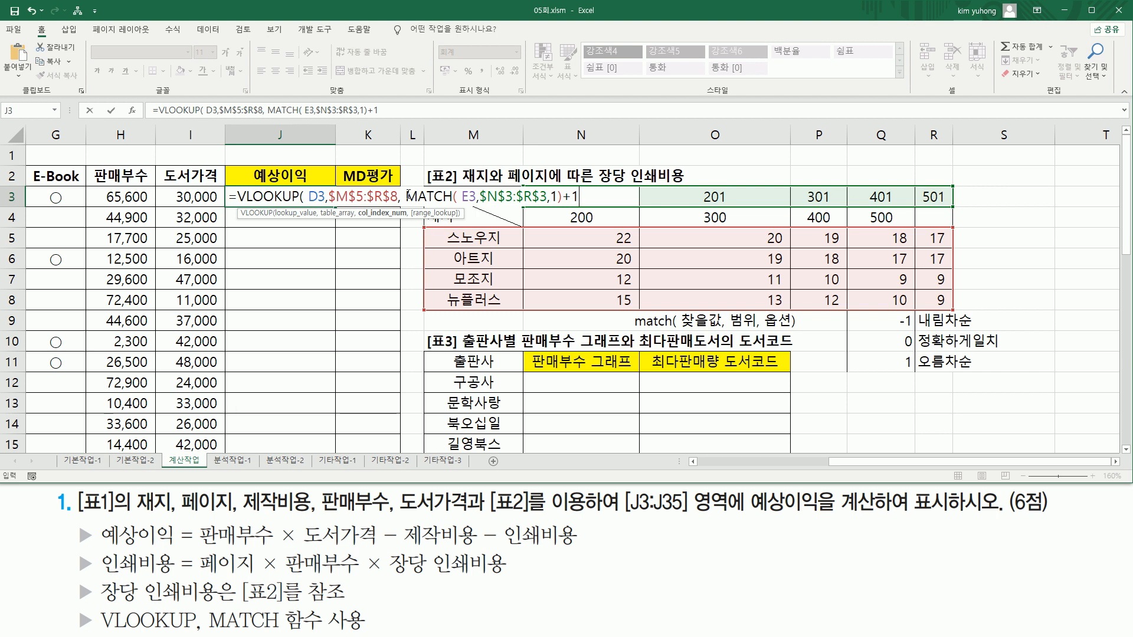
pyautogui.moveTo(408, 193); pyautogui.dragTo(645, 196)
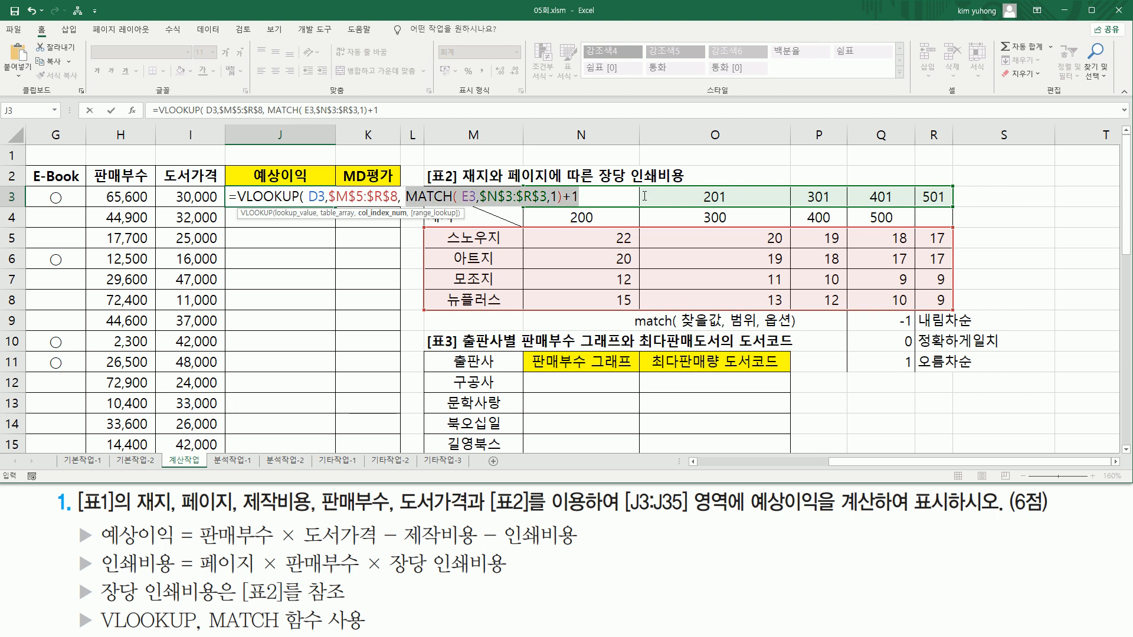
pyautogui.click(329, 201)
pyautogui.click(326, 200)
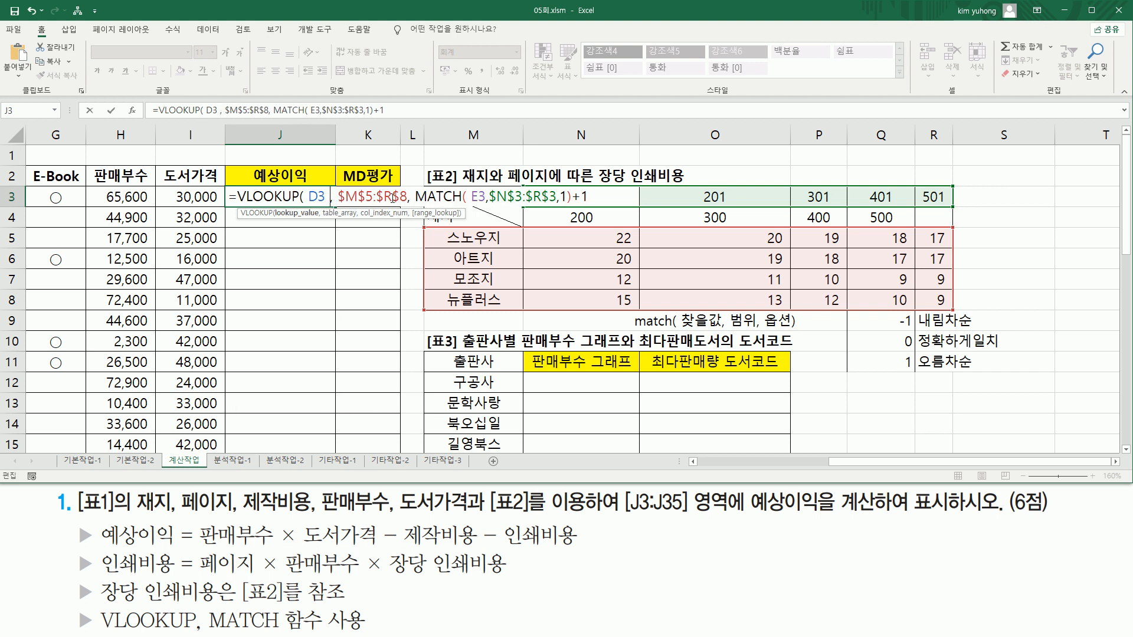
pyautogui.click(408, 198)
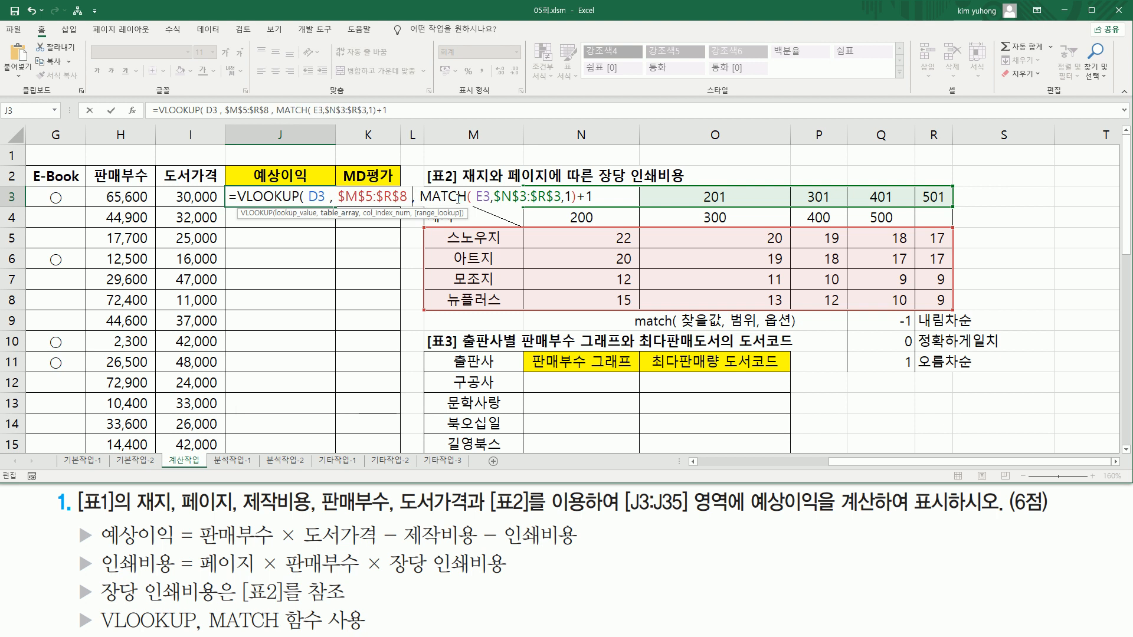
# Review the VLOOKUP arguments, then finish the formula in J3 with false as the range lookup option.
pyautogui.click(597, 196)
pyautogui.hotkey('ctrl', 'shift', 'd')
pyautogui.moveTo(309, 185); pyautogui.dragTo(322, 204)
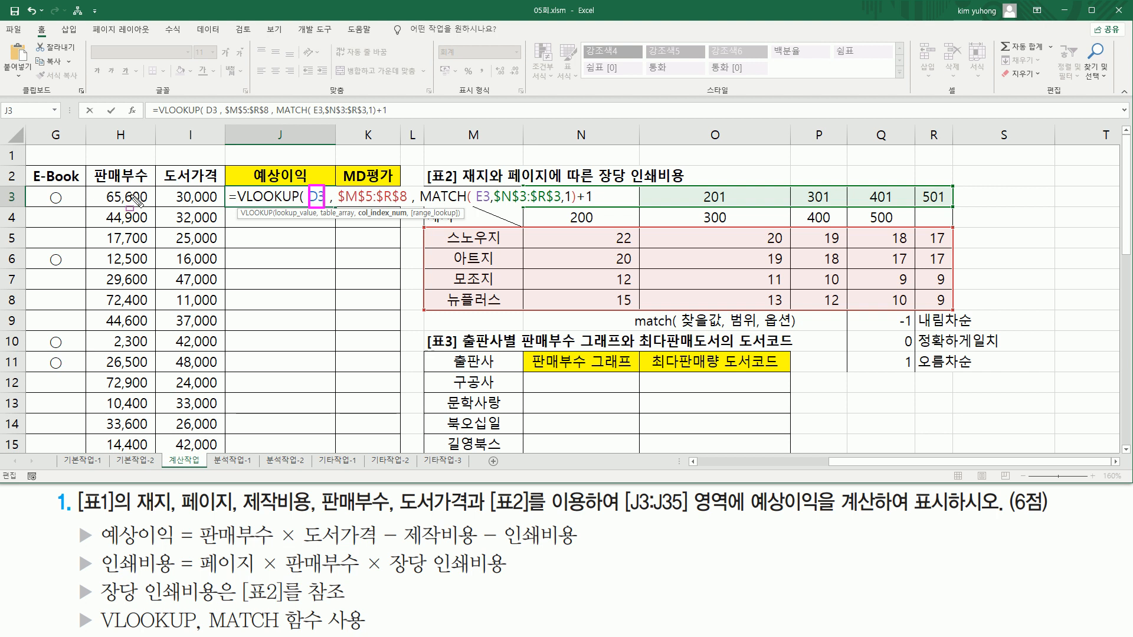
pyautogui.moveTo(425, 229); pyautogui.dragTo(959, 319)
pyautogui.press('Escape')
pyautogui.write(', fals')
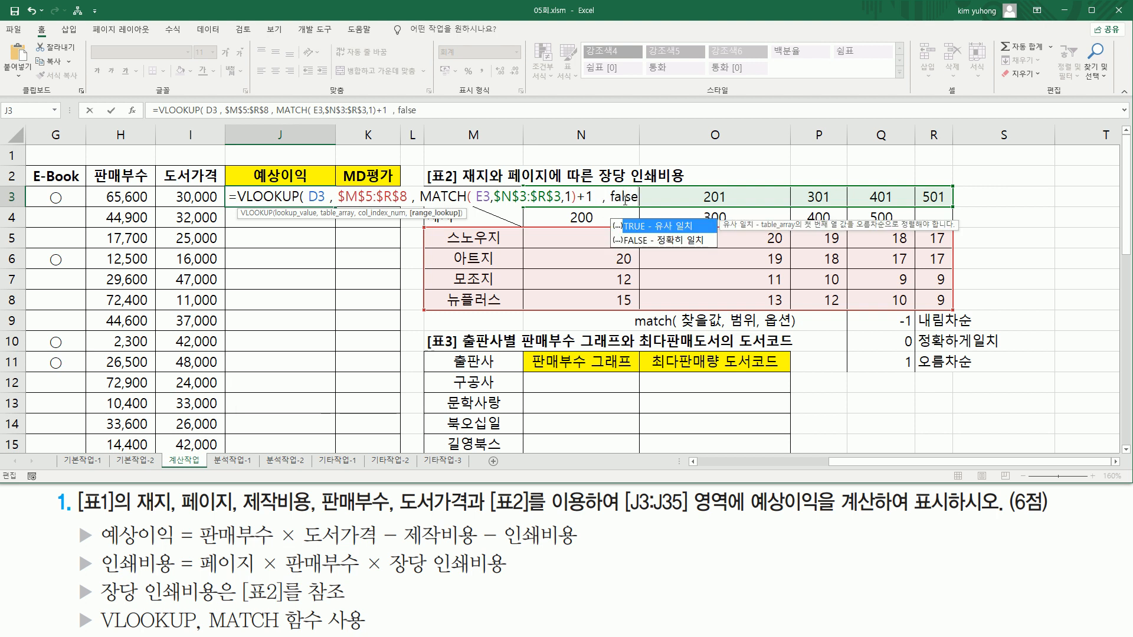
pyautogui.write('e')
pyautogui.press('Return')
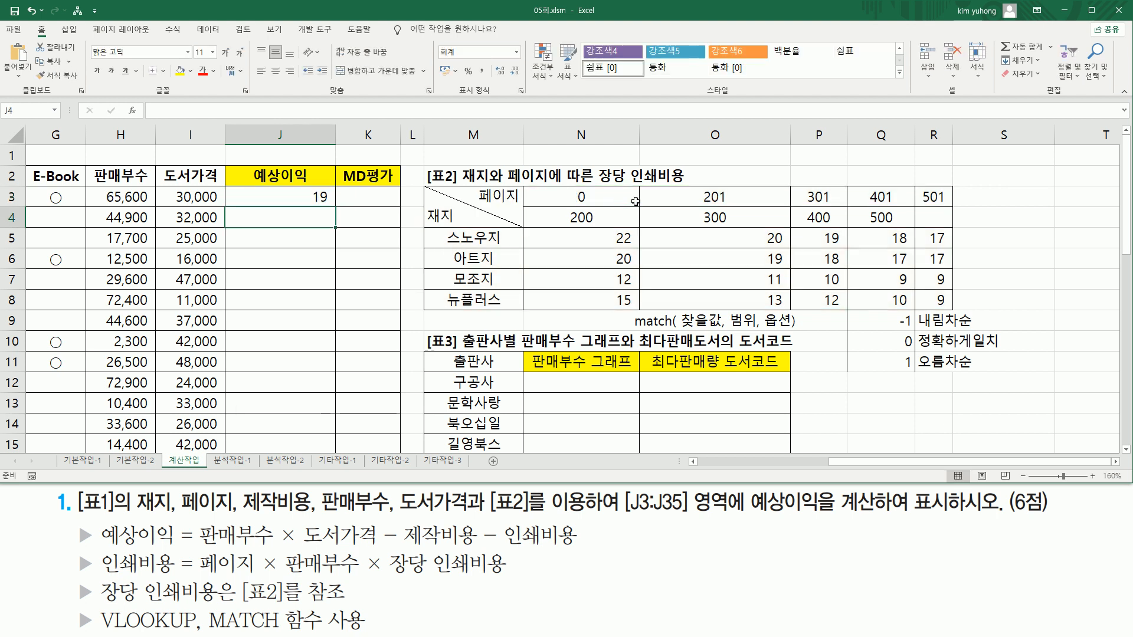
# Check the VLOOKUP result in J3 against the 스노우지 row and the page column of [표2] that matches E3.
pyautogui.click(318, 196)
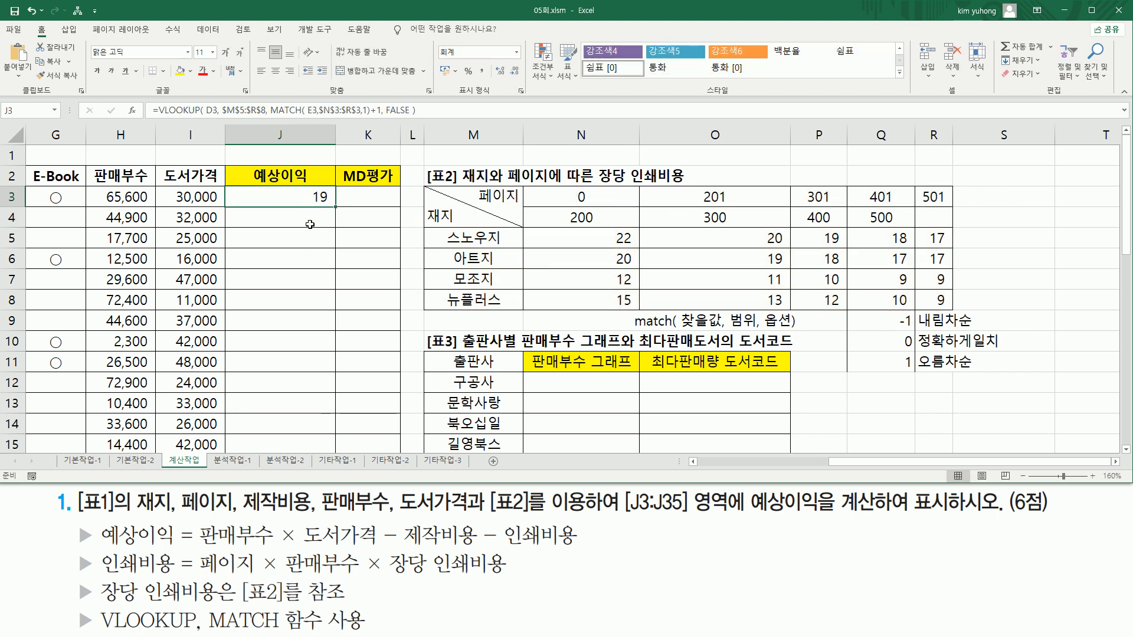
pyautogui.click(693, 462)
pyautogui.click(693, 462)
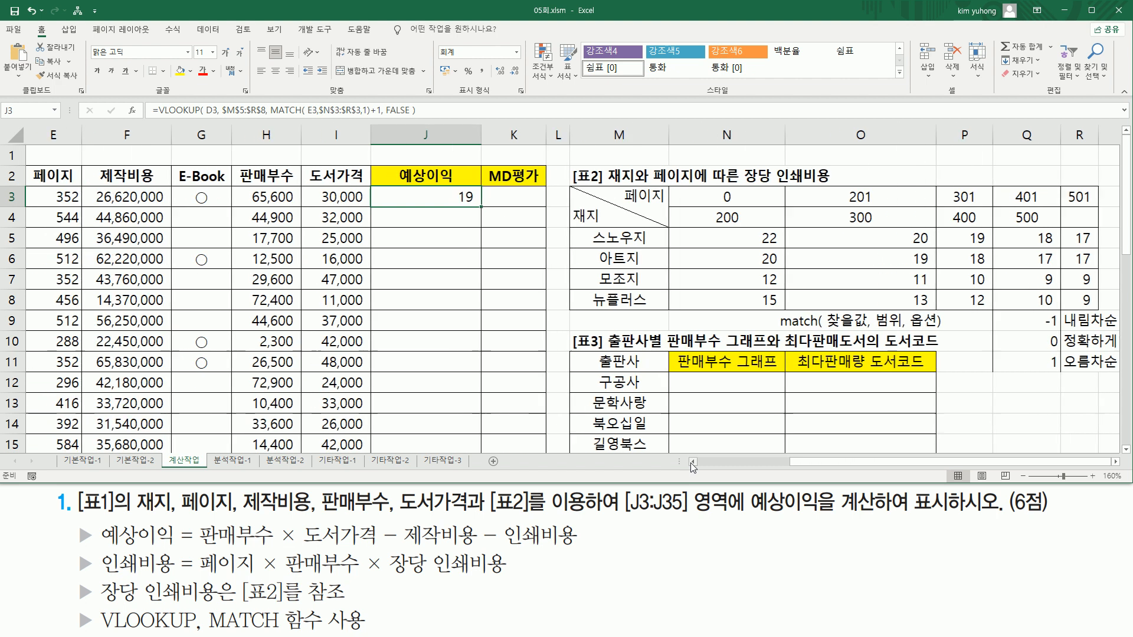
pyautogui.click(692, 463)
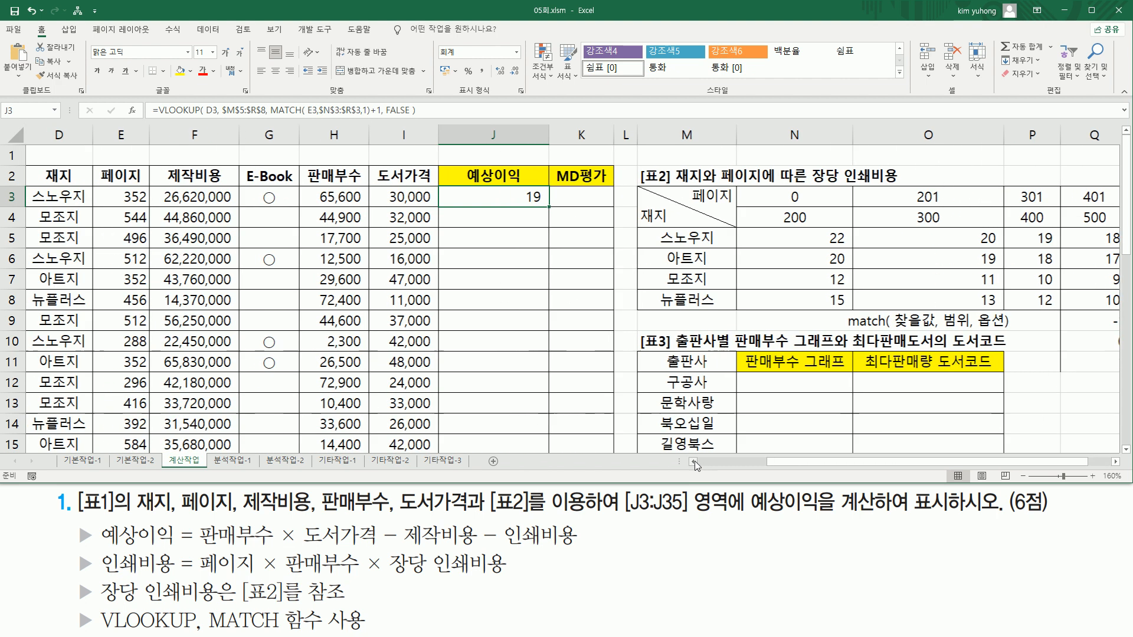
pyautogui.click(1115, 462)
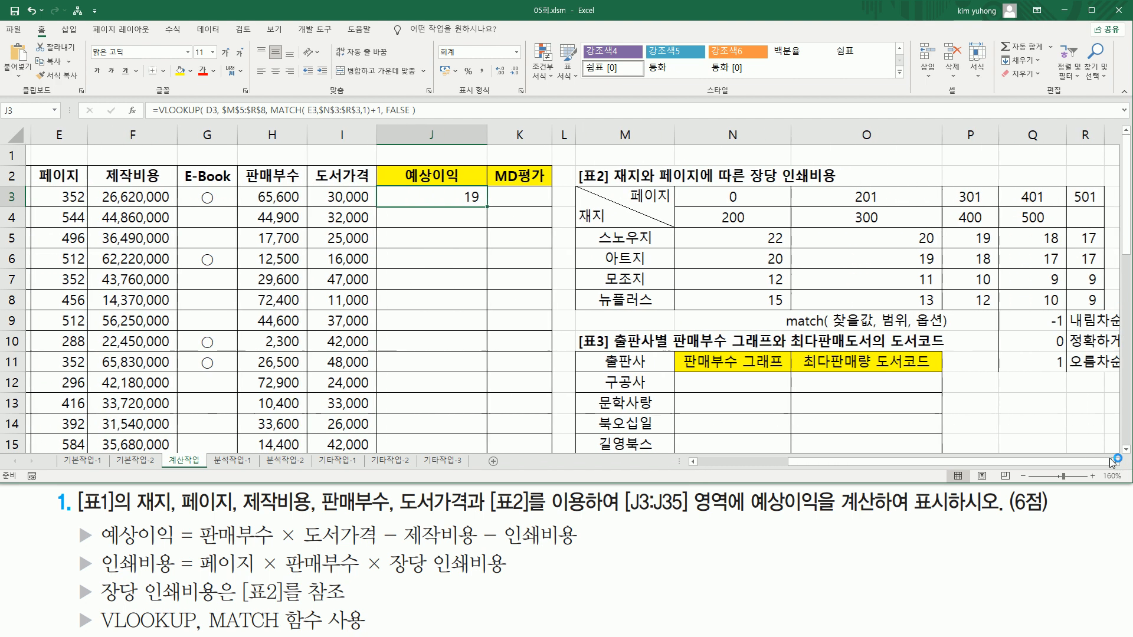
pyautogui.moveTo(735, 248)
pyautogui.mouseDown()
pyautogui.moveTo(1124, 260)
pyautogui.moveTo(1112, 244)
pyautogui.mouseUp()
pyautogui.moveTo(53, 187); pyautogui.dragTo(82, 208)
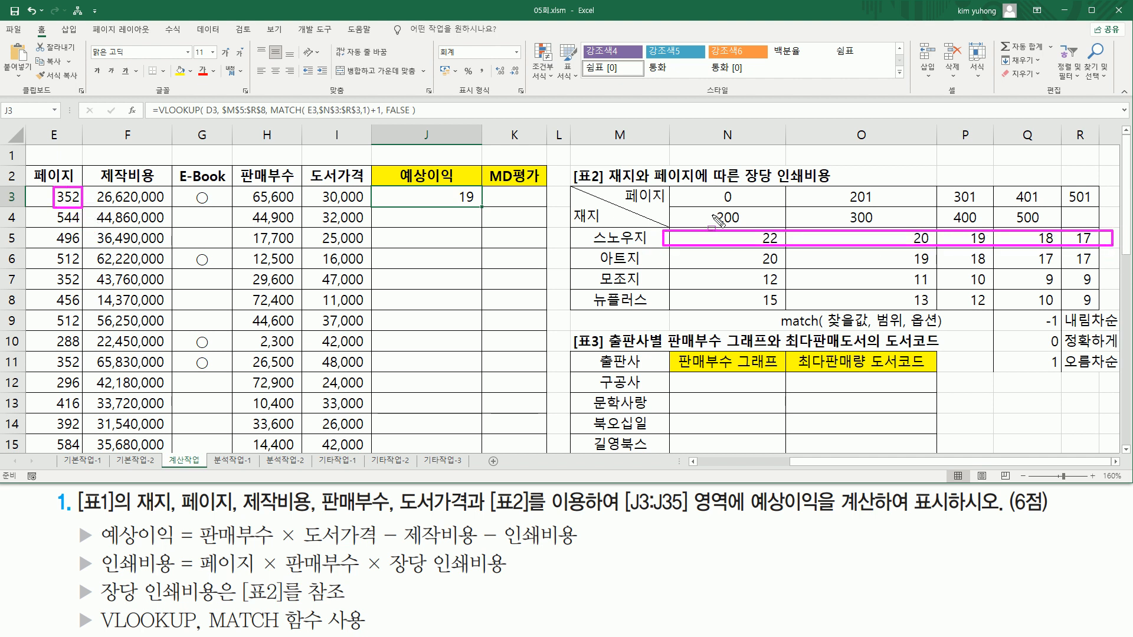
pyautogui.moveTo(949, 177)
pyautogui.mouseDown()
pyautogui.moveTo(1009, 367)
pyautogui.moveTo(1004, 390)
pyautogui.moveTo(989, 372)
pyautogui.mouseUp()
pyautogui.moveTo(967, 233); pyautogui.dragTo(991, 245)
pyautogui.moveTo(457, 187); pyautogui.dragTo(479, 206)
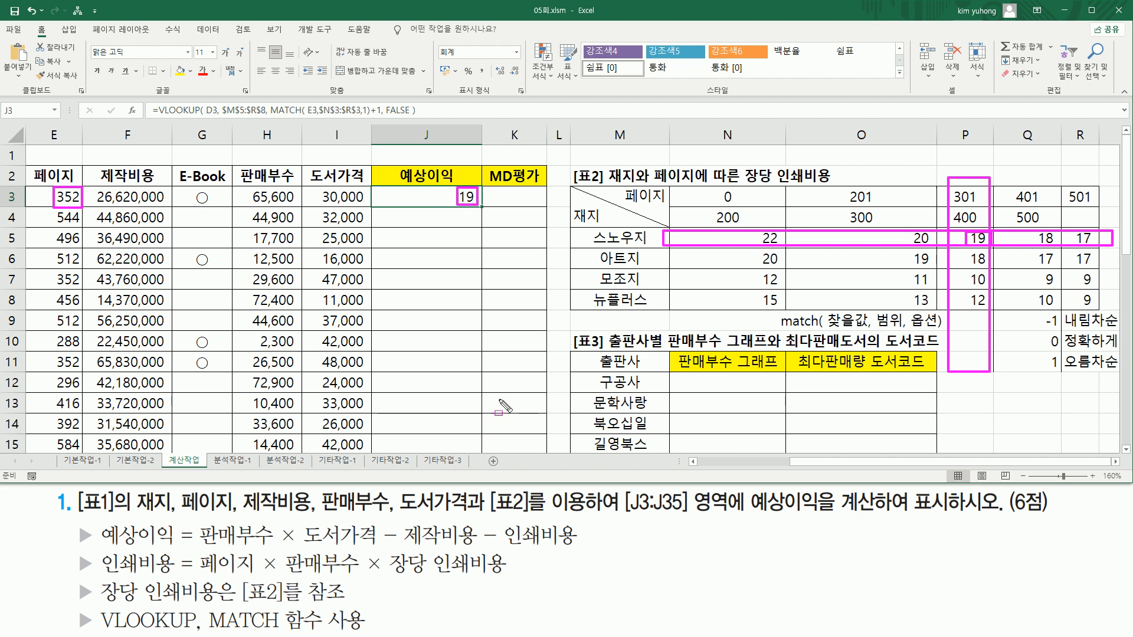
# Review the 인쇄비용 definition (페이지 × 판매부수 × 장당 인쇄비용) and locate its operands in row 3.
pyautogui.moveTo(391, 578); pyautogui.dragTo(510, 580)
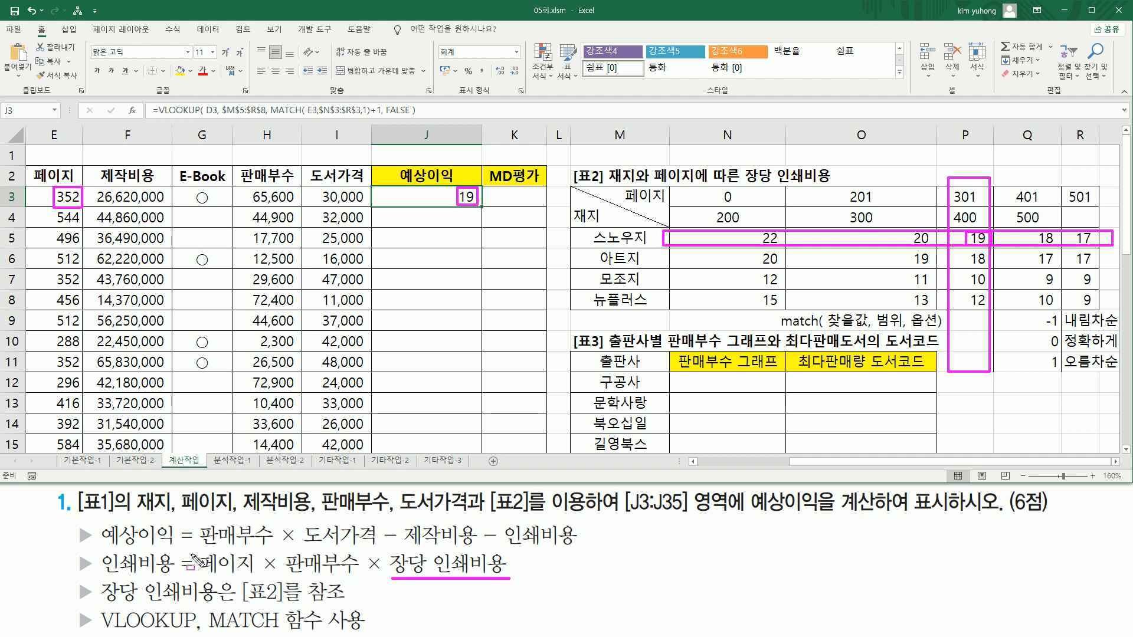
pyautogui.moveTo(95, 549); pyautogui.dragTo(180, 576)
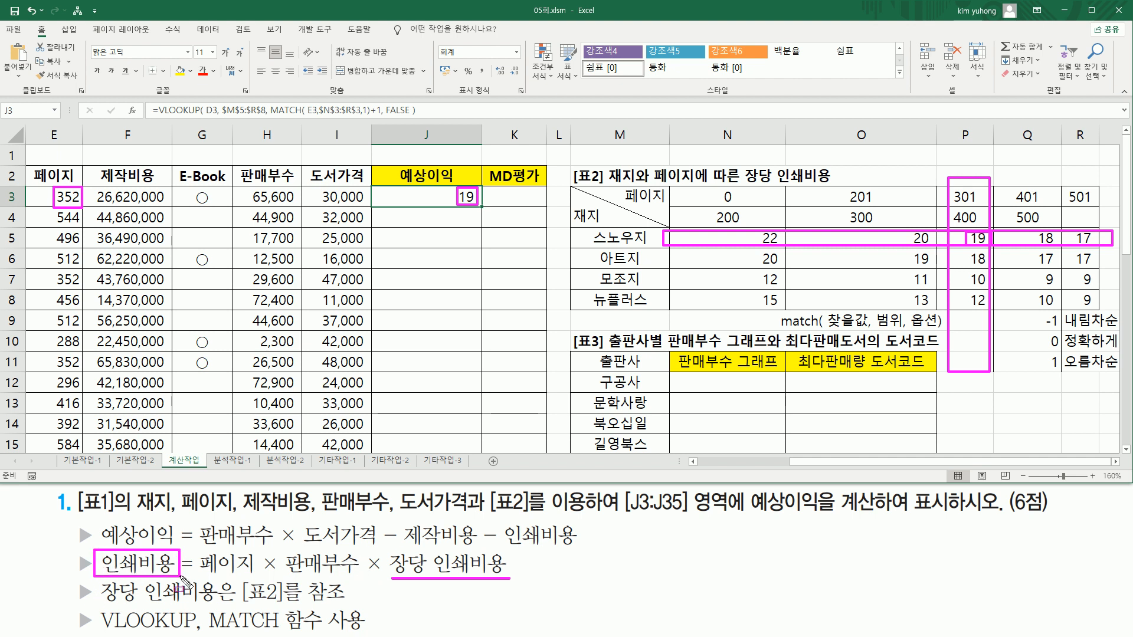
pyautogui.moveTo(452, 180); pyautogui.dragTo(482, 210)
pyautogui.moveTo(200, 575); pyautogui.dragTo(354, 574)
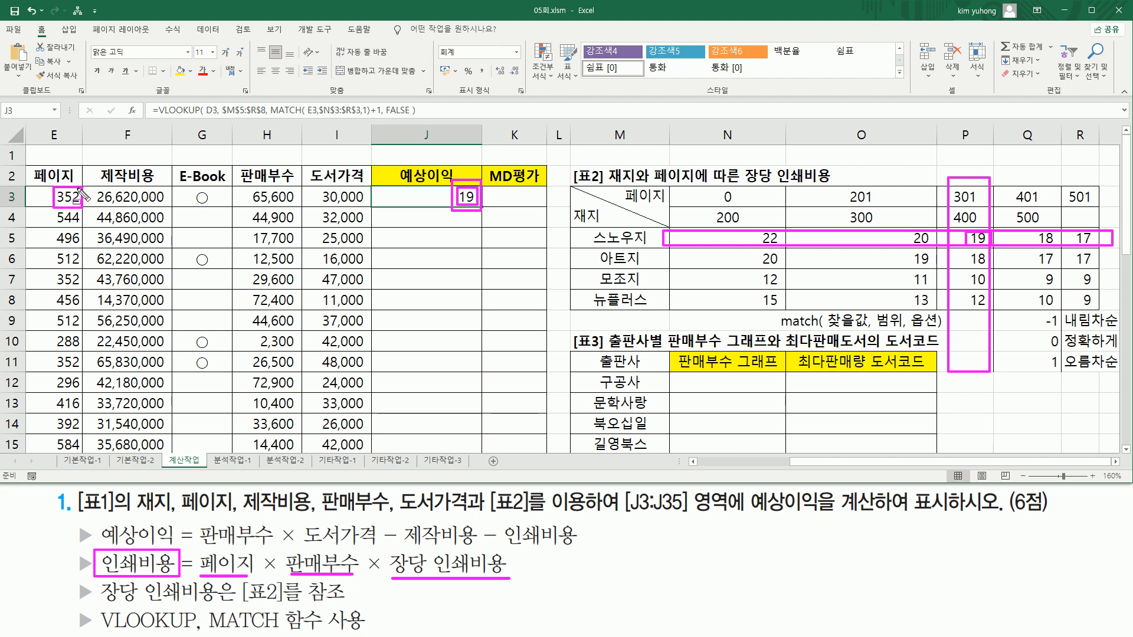
pyautogui.moveTo(278, 205); pyautogui.dragTo(303, 207)
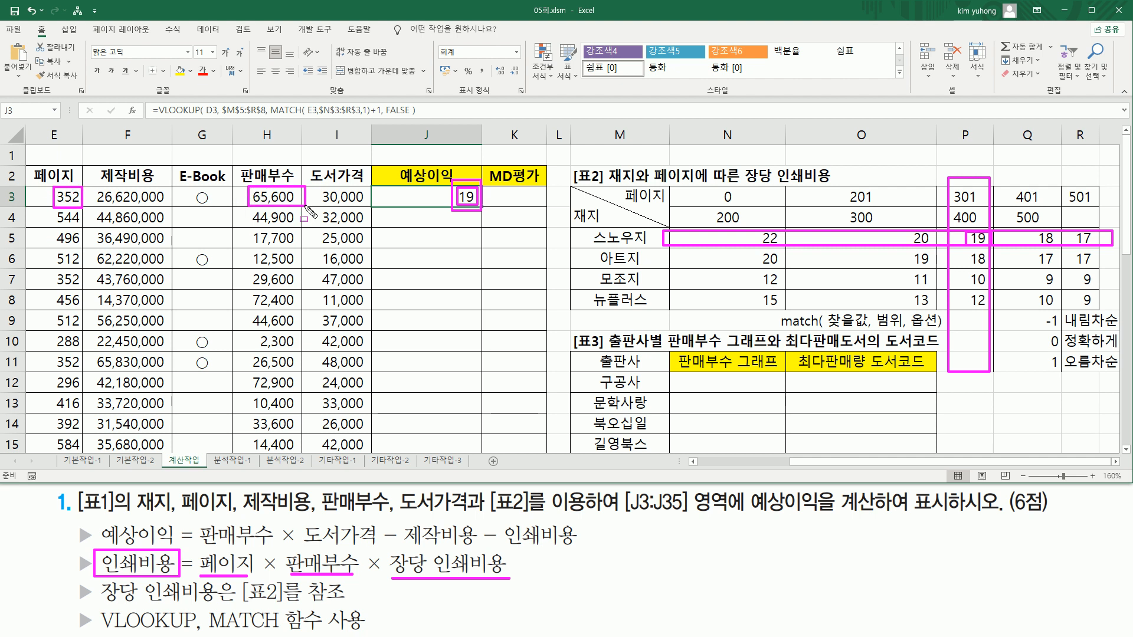
pyautogui.press('Escape')
# Multiply J3's VLOOKUP by the page count in E3 and the sales quantity in H3, with spaces around the asterisks.
pyautogui.doubleClick(451, 193)
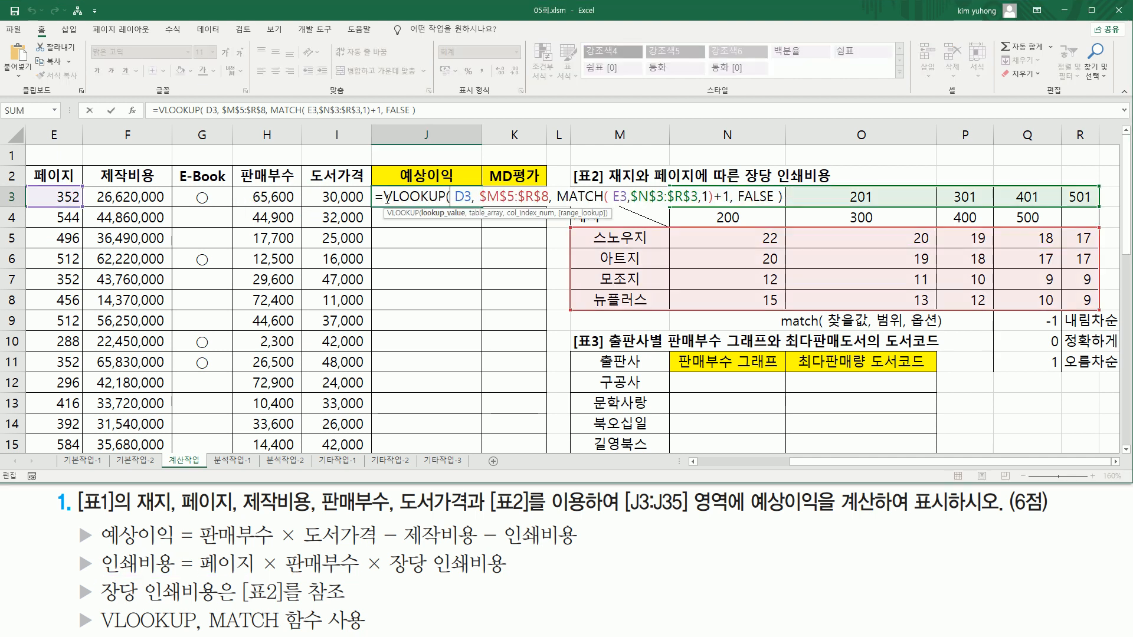
pyautogui.click(67, 197)
pyautogui.write('*')
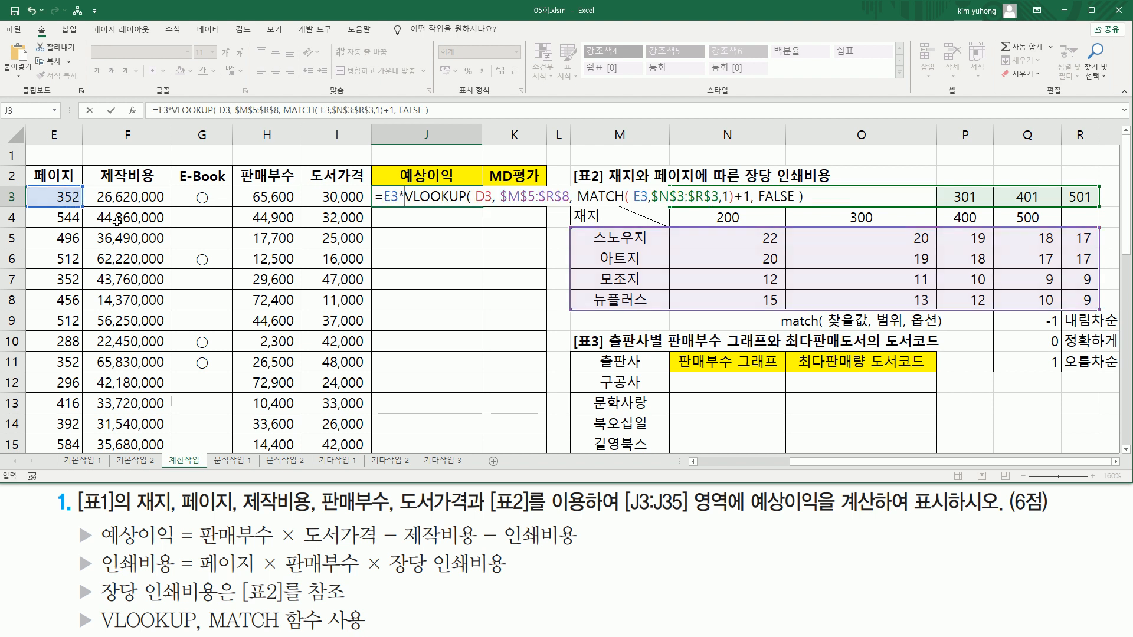
pyautogui.click(273, 200)
pyautogui.write('*')
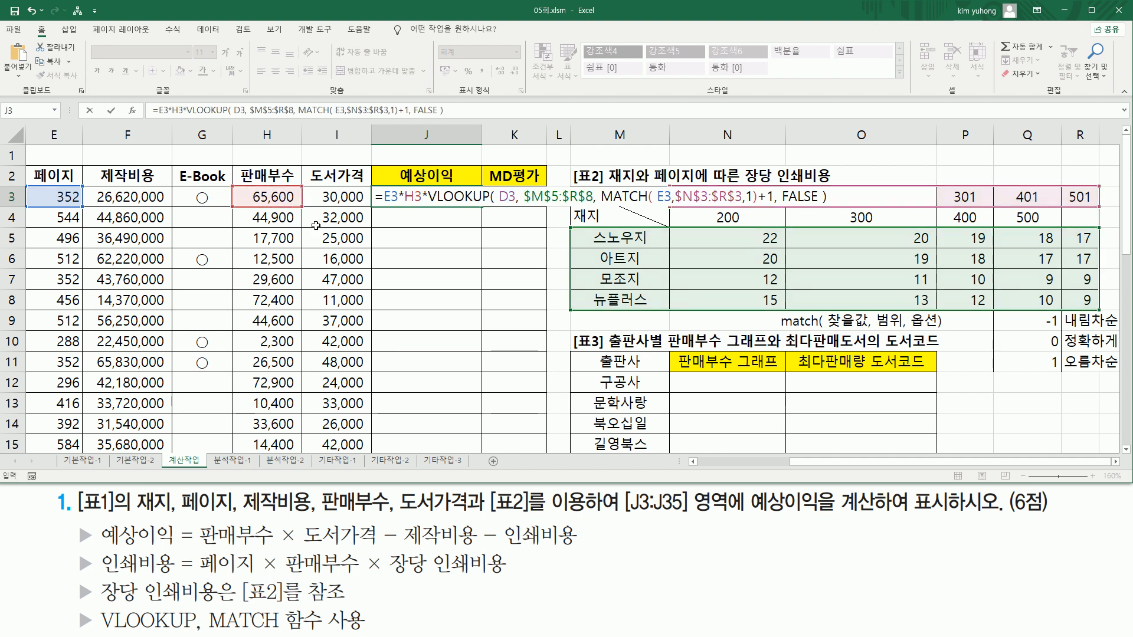
pyautogui.click(399, 196)
pyautogui.click(410, 196)
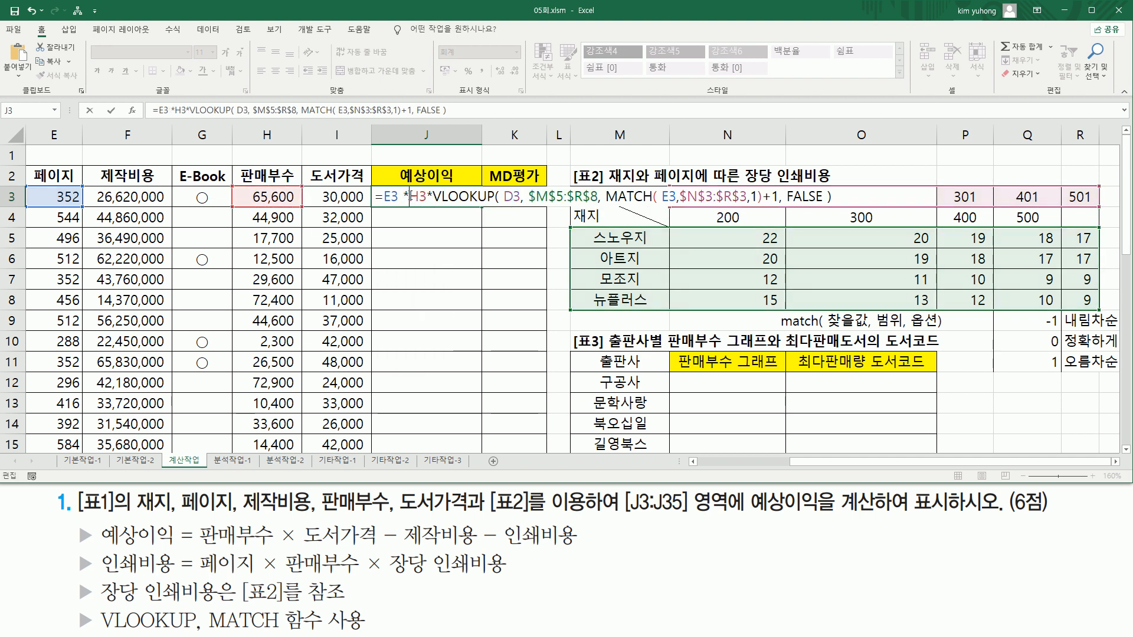
pyautogui.click(433, 196)
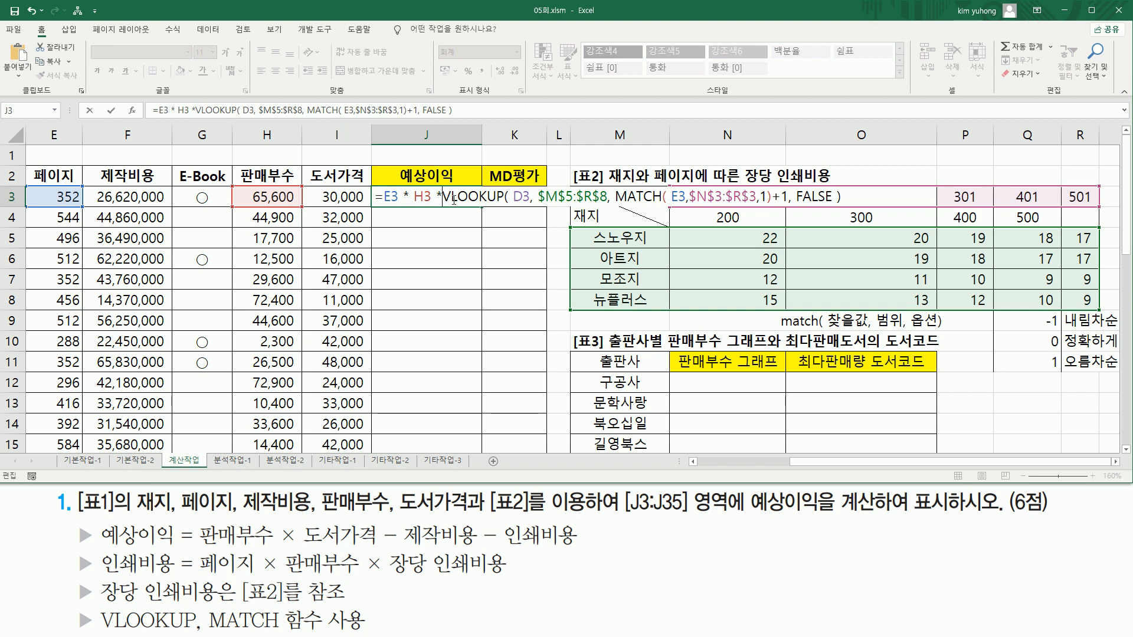
pyautogui.click(444, 196)
# Compare each factor of J3's formula with the 인쇄비용 definition, then commit the formula.
pyautogui.moveTo(385, 188); pyautogui.dragTo(402, 207)
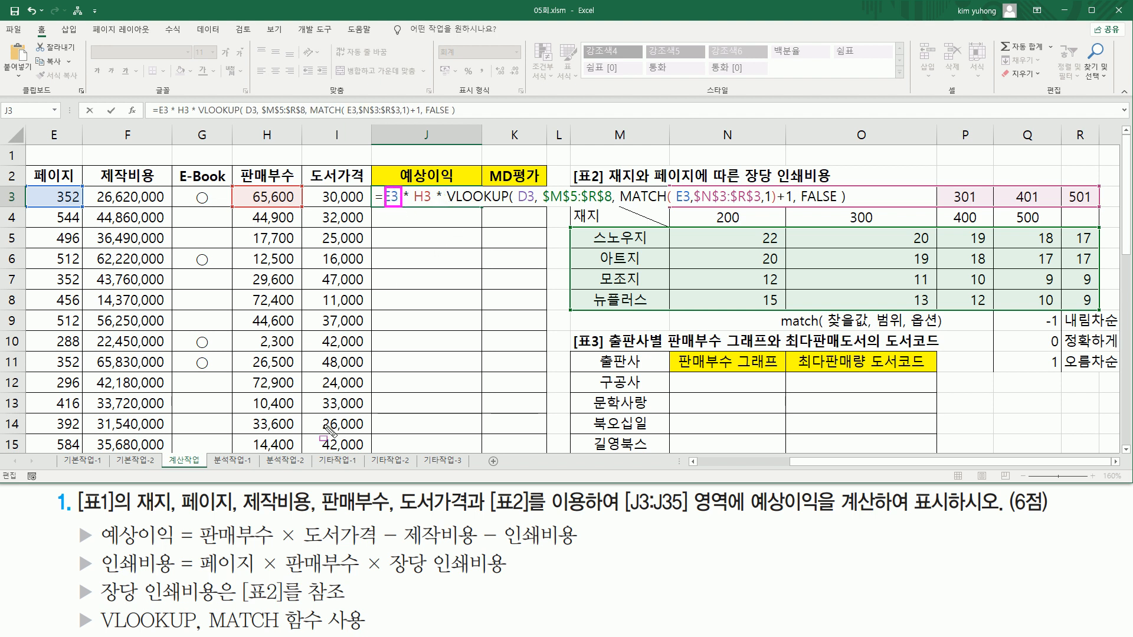
pyautogui.moveTo(203, 553)
pyautogui.mouseDown()
pyautogui.moveTo(247, 587)
pyautogui.moveTo(252, 574)
pyautogui.mouseUp()
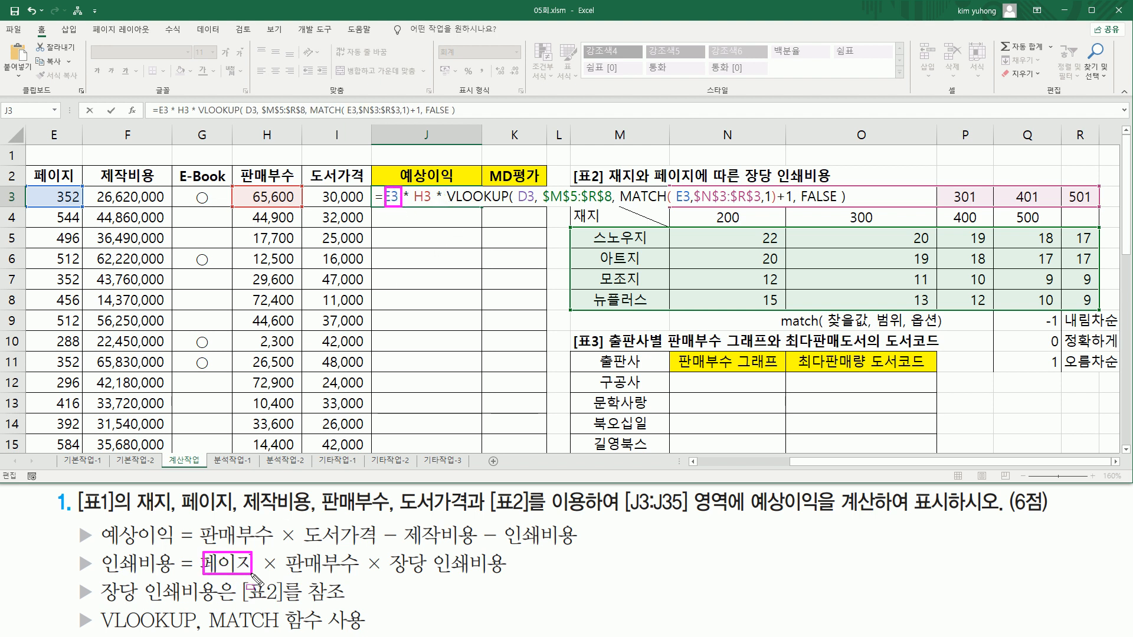
pyautogui.moveTo(419, 187); pyautogui.dragTo(433, 206)
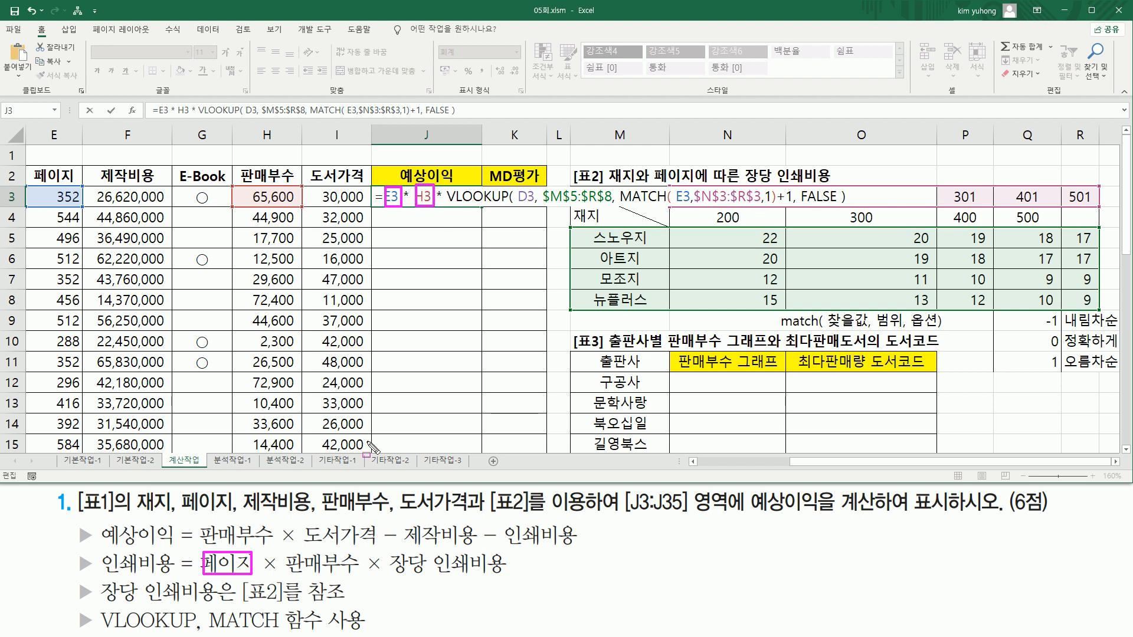
pyautogui.moveTo(293, 554)
pyautogui.mouseDown()
pyautogui.moveTo(353, 579)
pyautogui.moveTo(294, 555)
pyautogui.mouseUp()
pyautogui.moveTo(448, 183)
pyautogui.mouseDown()
pyautogui.moveTo(458, 220)
pyautogui.moveTo(859, 215)
pyautogui.mouseUp()
pyautogui.moveTo(388, 576); pyautogui.dragTo(513, 576)
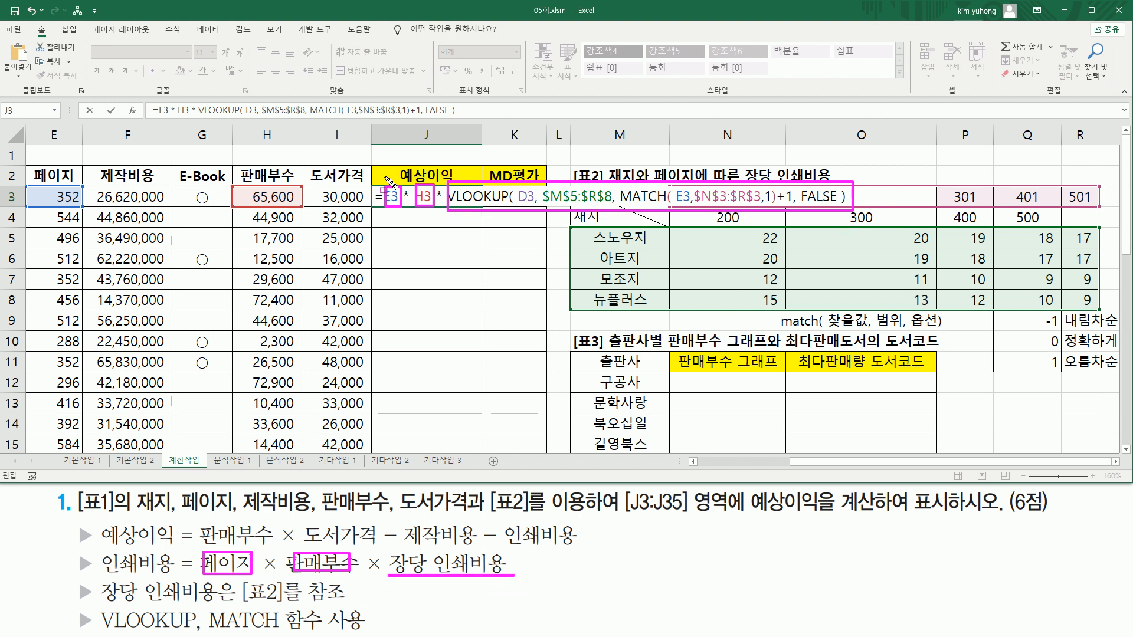
pyautogui.moveTo(99, 557); pyautogui.dragTo(188, 589)
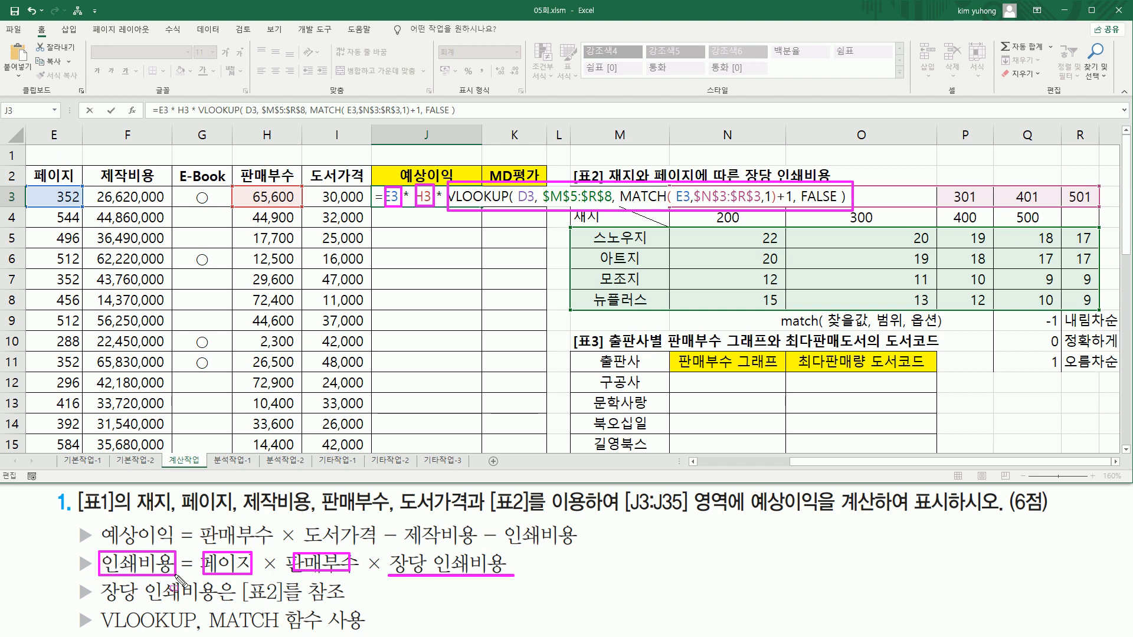
pyautogui.press('Escape')
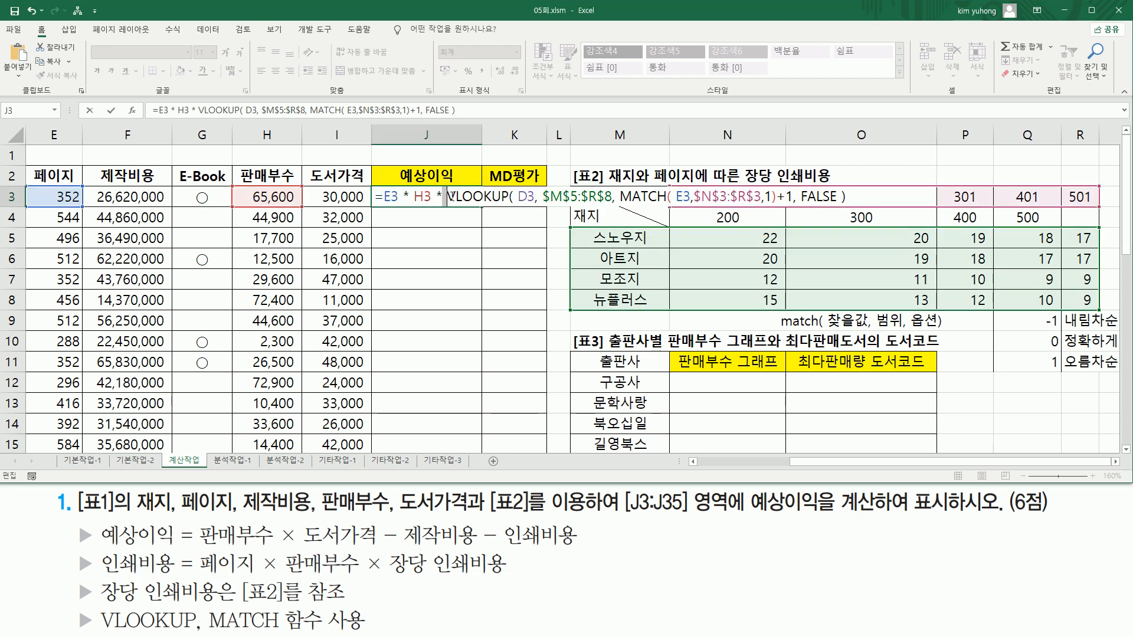
pyautogui.press('Return')
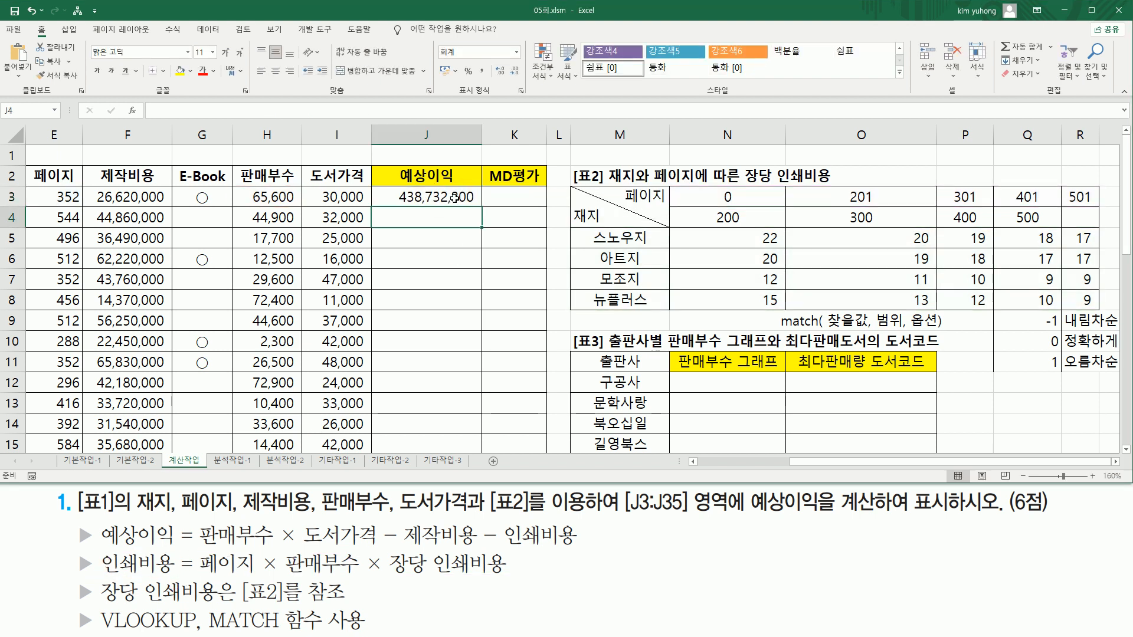
# Open J3's formula for editing and match the 예상이익 definition to the sales quantity, book price and production cost cells in row 3.
pyautogui.click(436, 195)
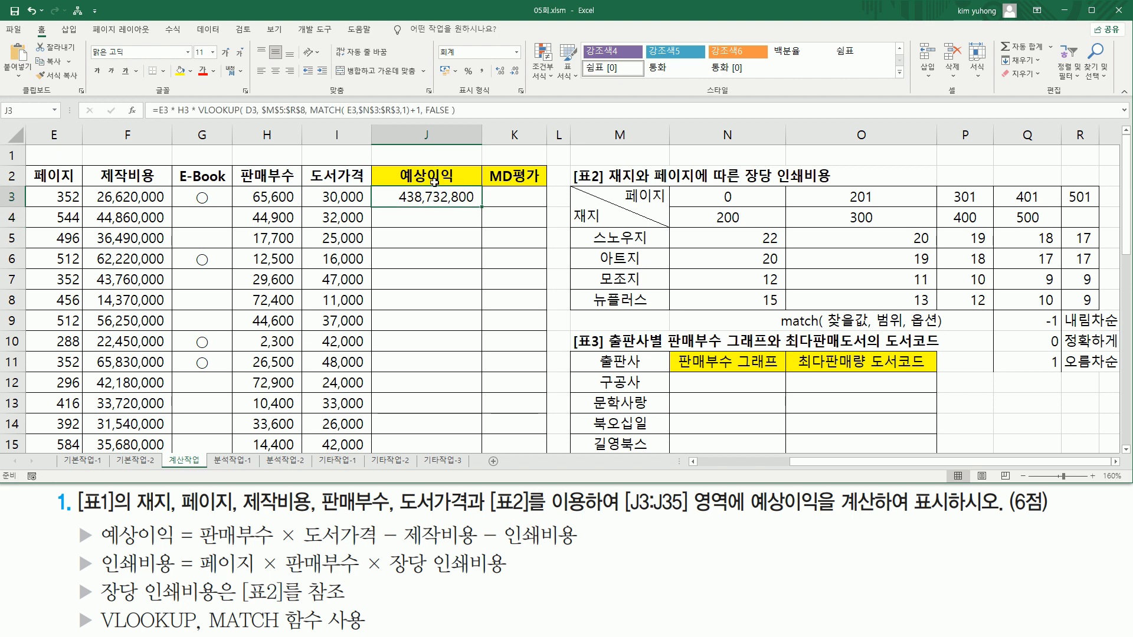
pyautogui.doubleClick(433, 198)
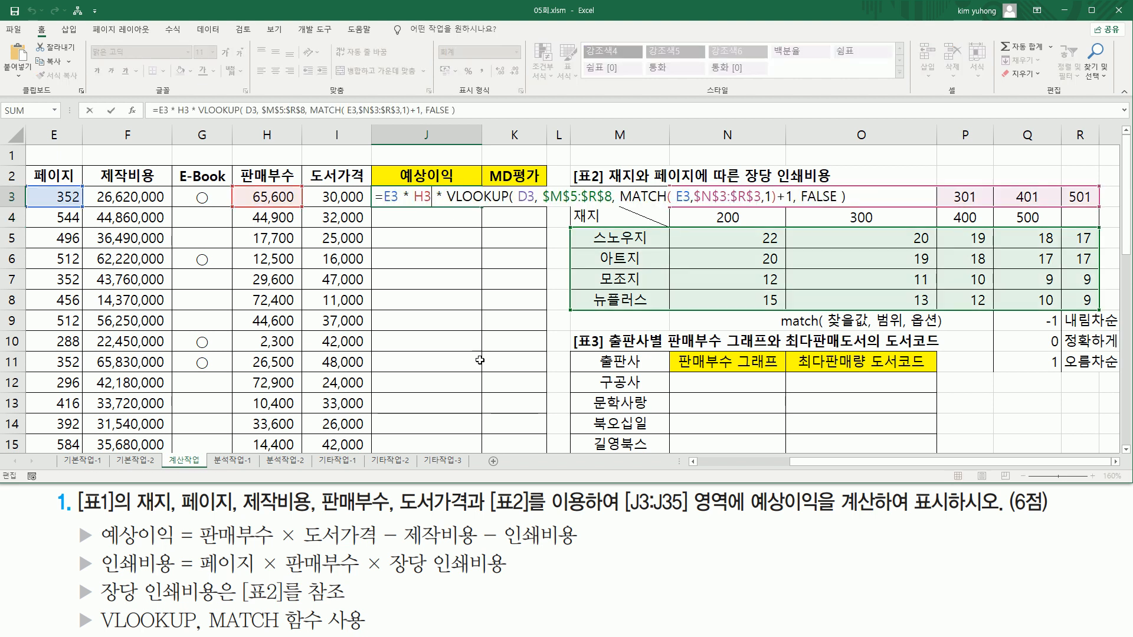
pyautogui.moveTo(96, 517); pyautogui.dragTo(179, 549)
pyautogui.moveTo(506, 546); pyautogui.dragTo(581, 547)
pyautogui.moveTo(197, 515); pyautogui.dragTo(505, 550)
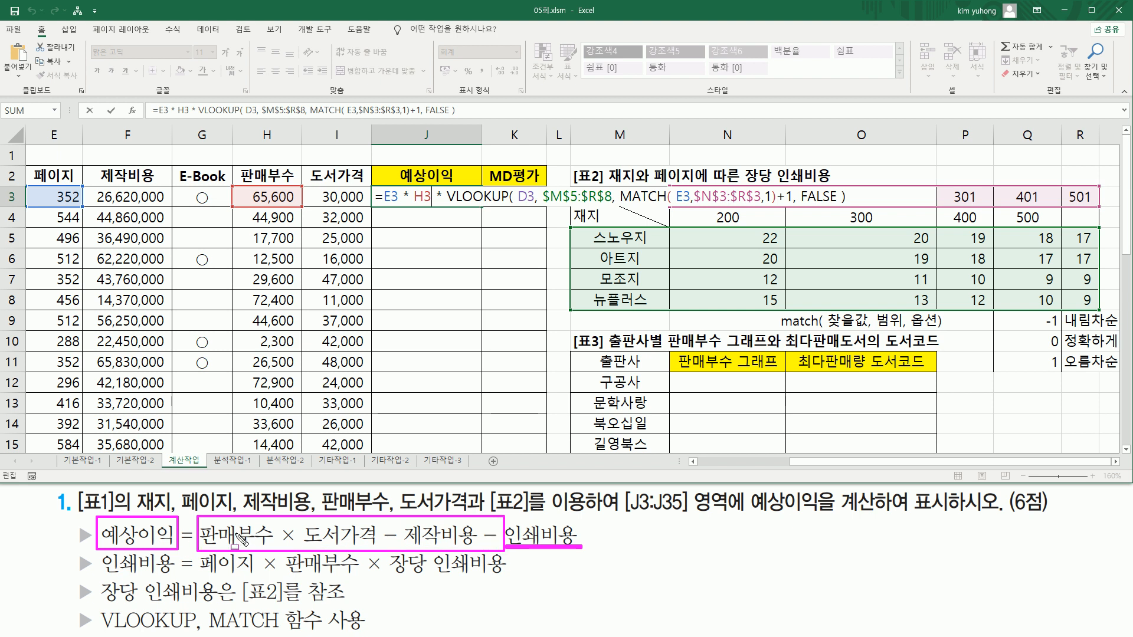
pyautogui.moveTo(248, 184)
pyautogui.mouseDown()
pyautogui.moveTo(292, 214)
pyautogui.moveTo(365, 204)
pyautogui.mouseUp()
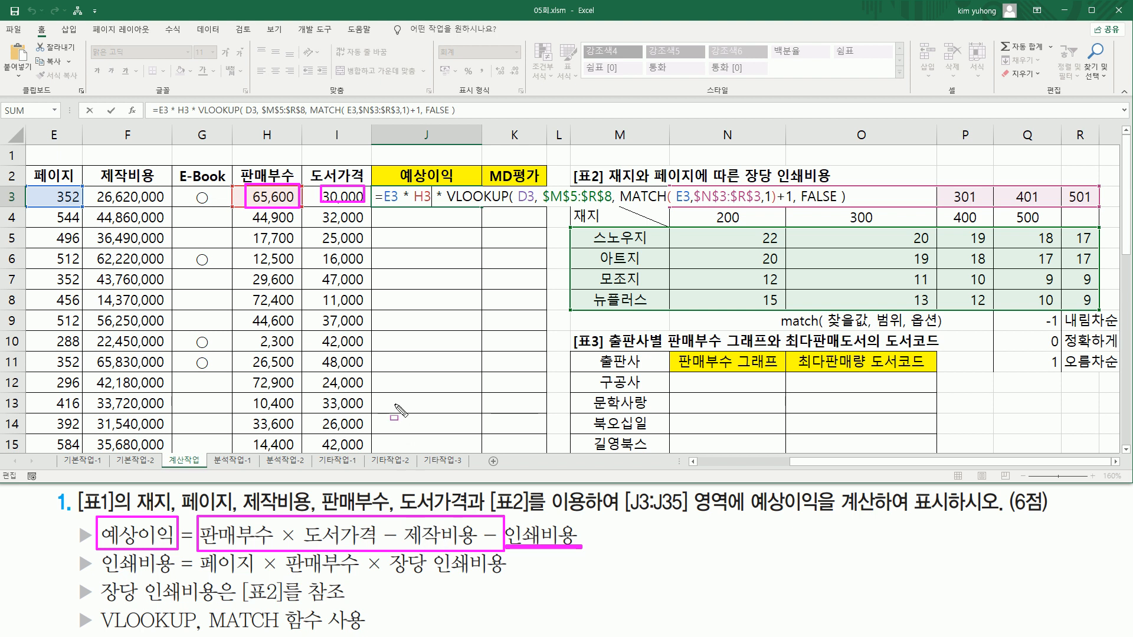
pyautogui.moveTo(97, 202); pyautogui.dragTo(175, 202)
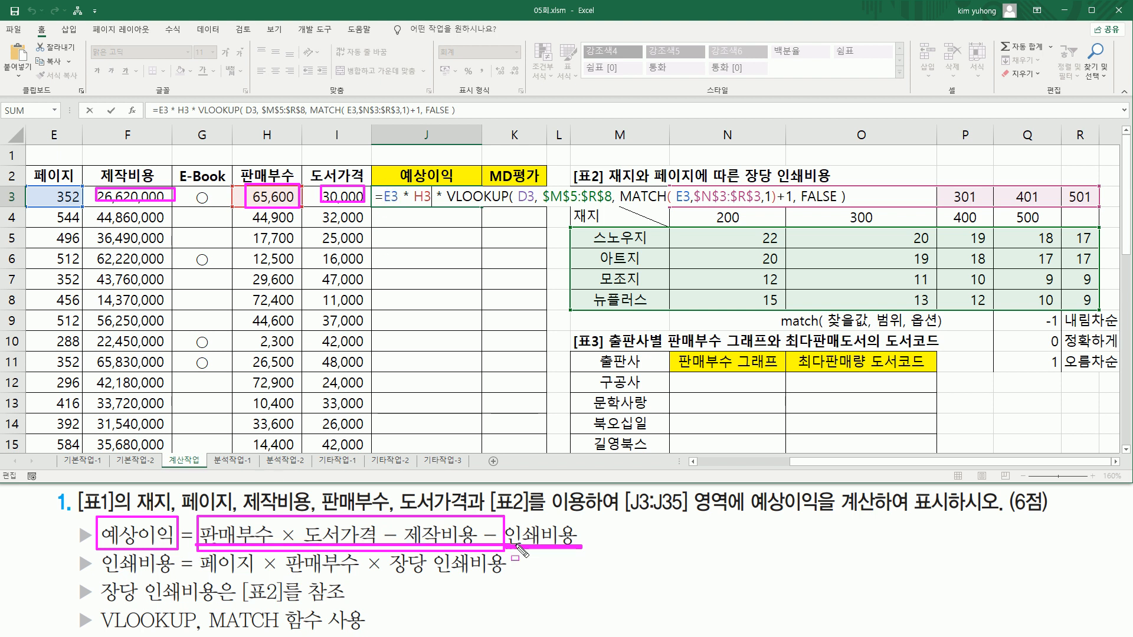
pyautogui.press('Escape')
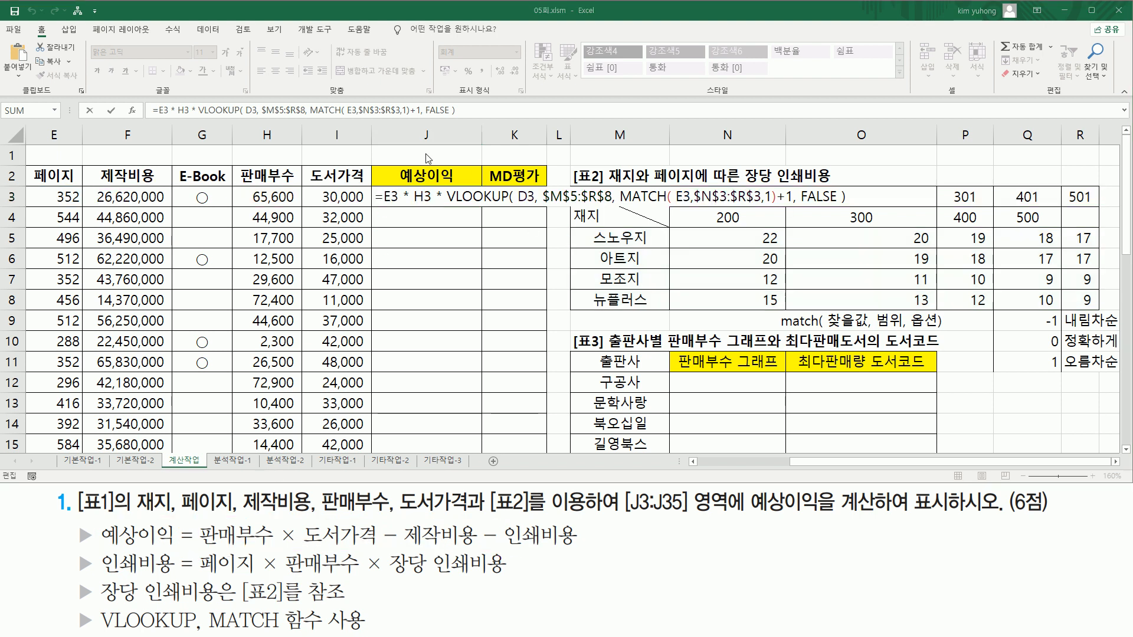
# Insert H3*I3-F3- before the printing-cost expression in J3's formula and check the part being subtracted.
pyautogui.click(391, 198)
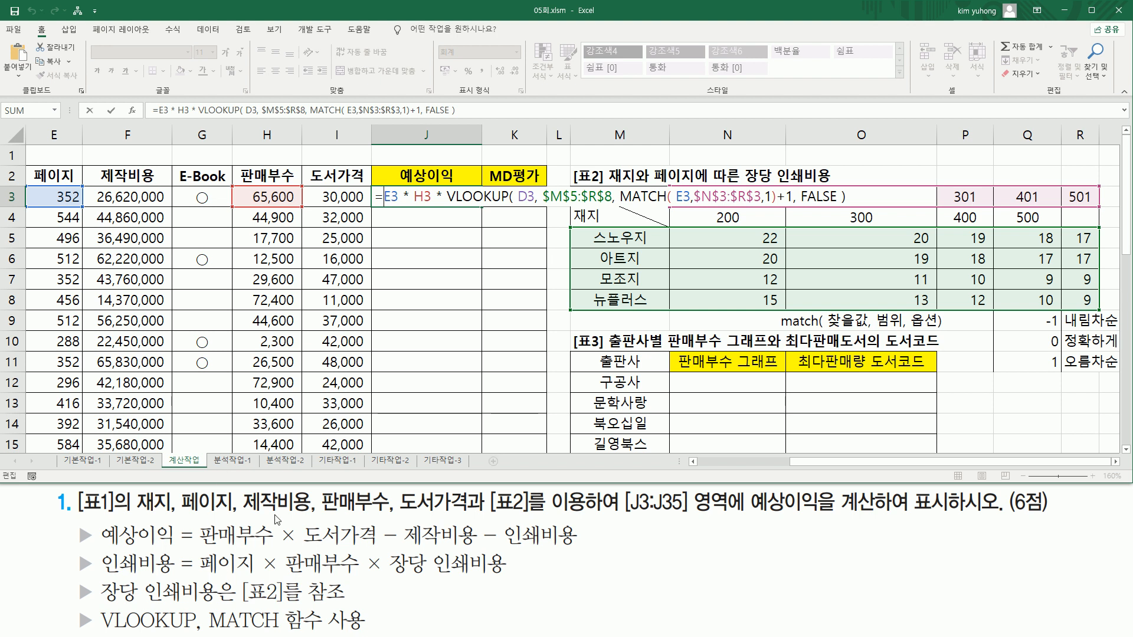
pyautogui.click(265, 197)
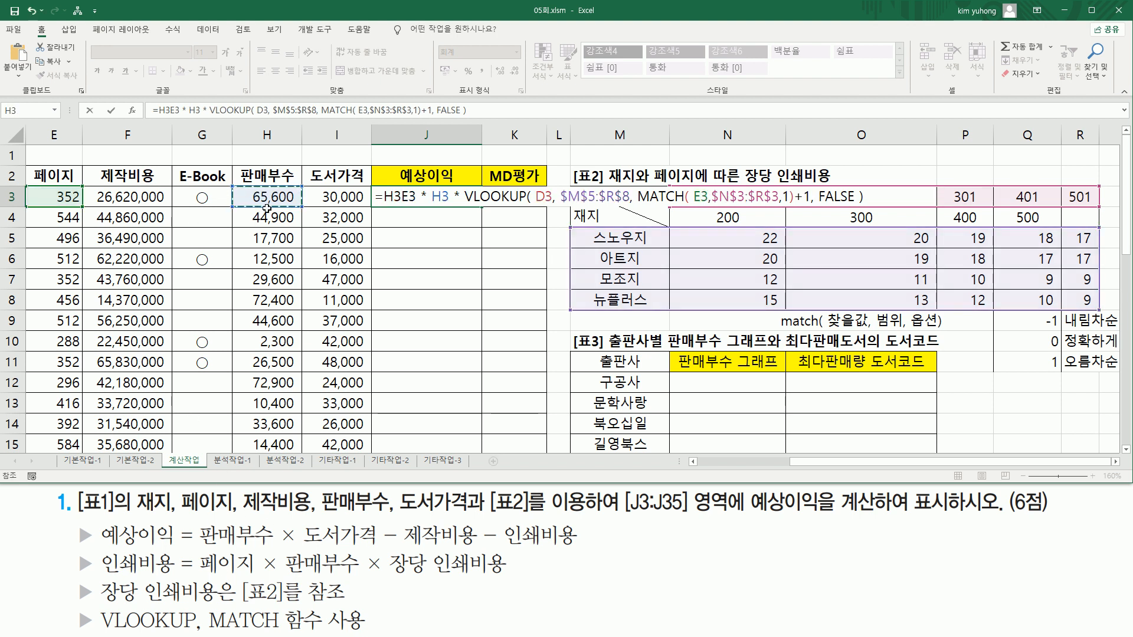
pyautogui.write('*')
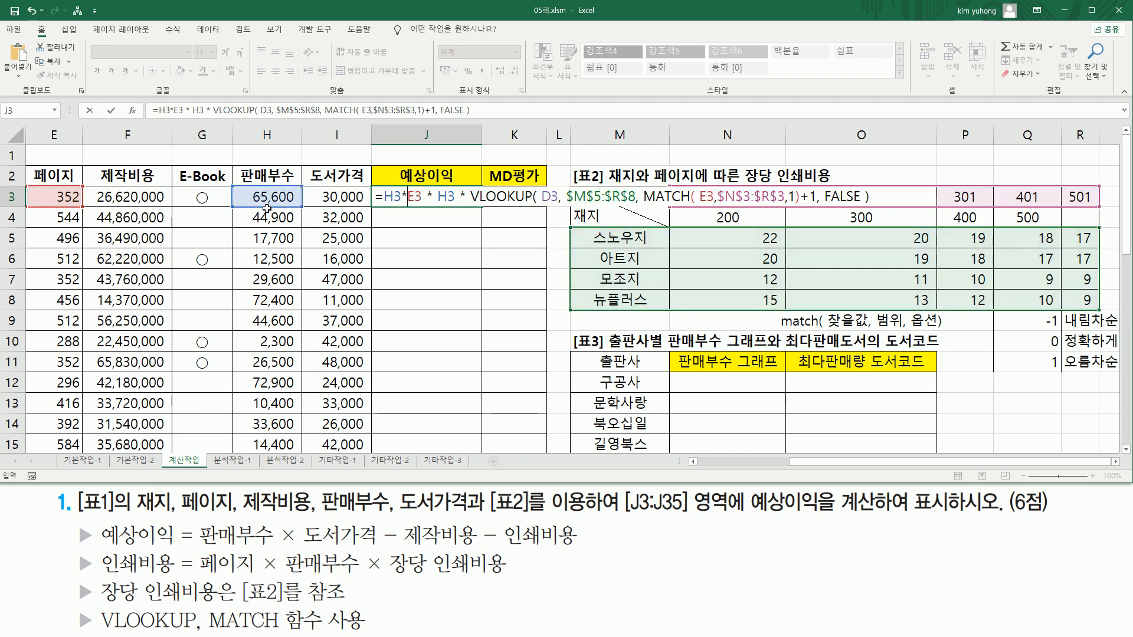
pyautogui.click(346, 199)
pyautogui.write('-')
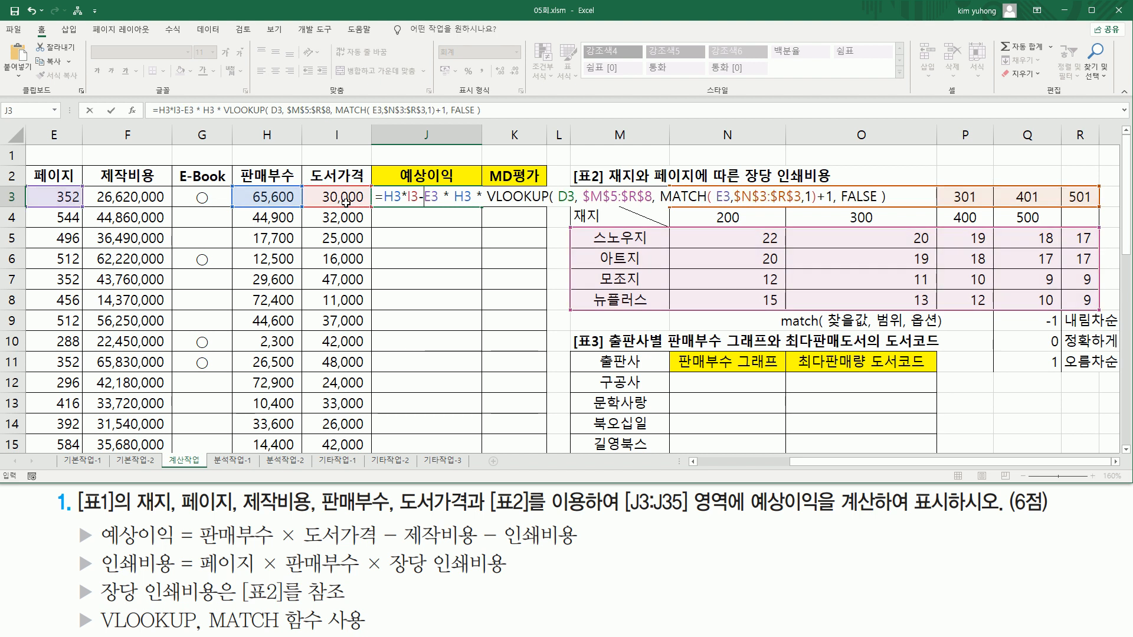
pyautogui.click(153, 200)
pyautogui.write('-F')
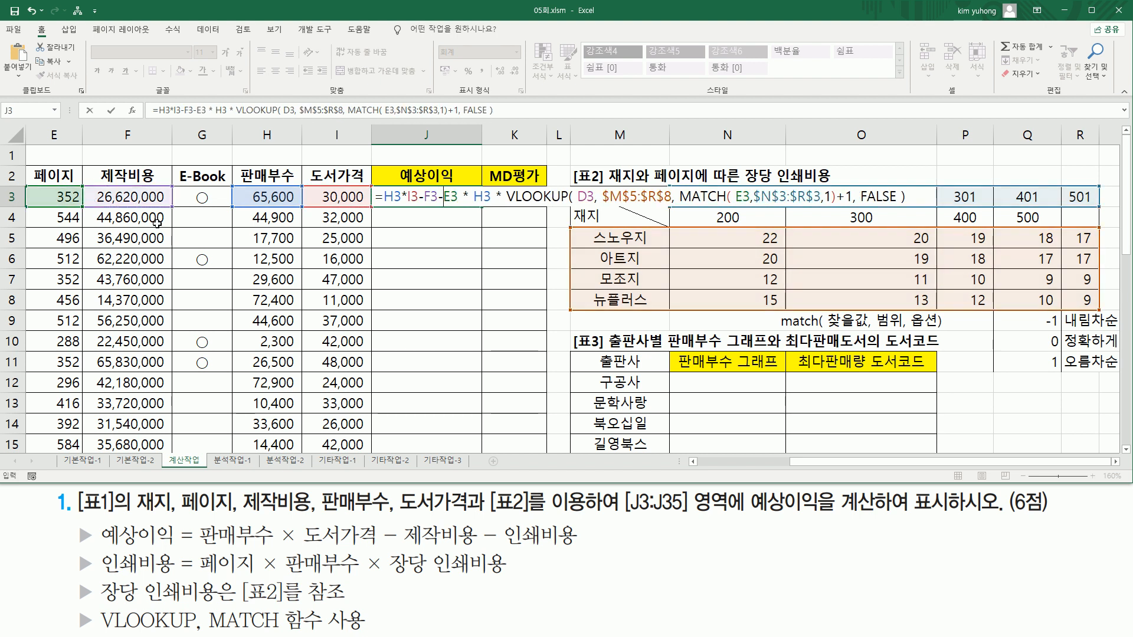
pyautogui.moveTo(444, 196); pyautogui.dragTo(1072, 196)
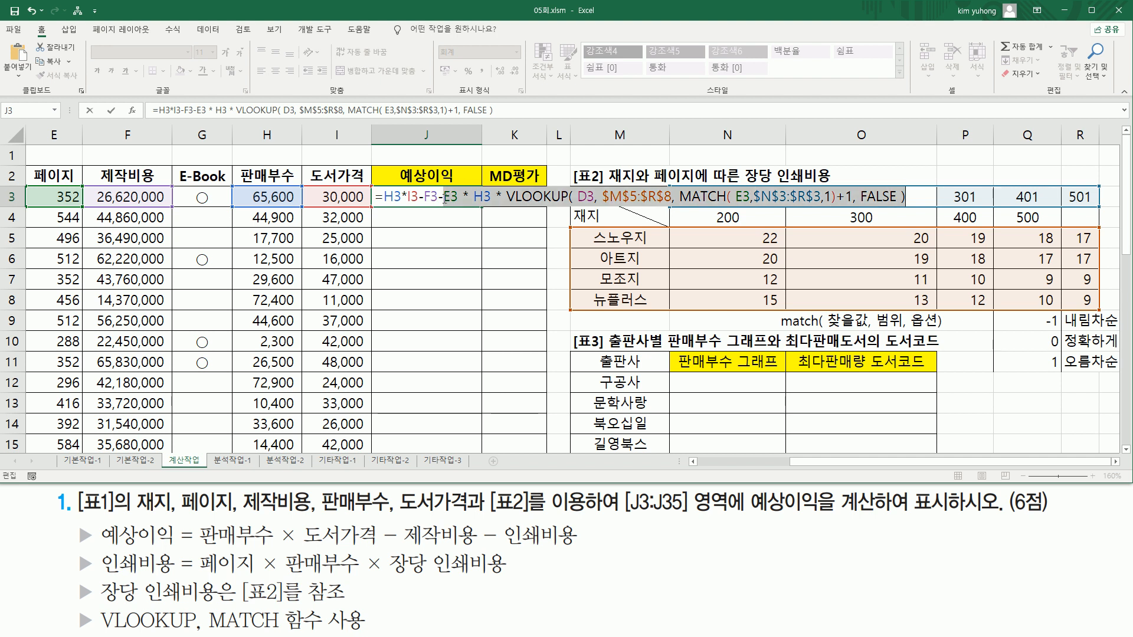
pyautogui.click(420, 198)
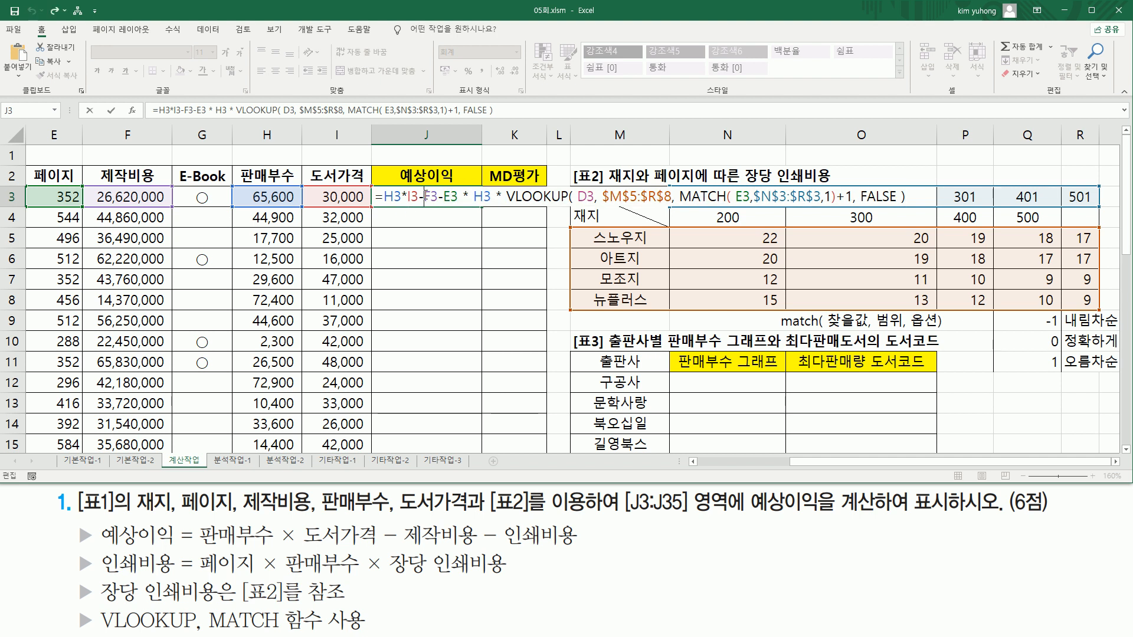
# Add spaces around the operators of H3 * I3 - F3 - in J3's formula and commit it.
pyautogui.click(420, 197)
pyautogui.click(408, 198)
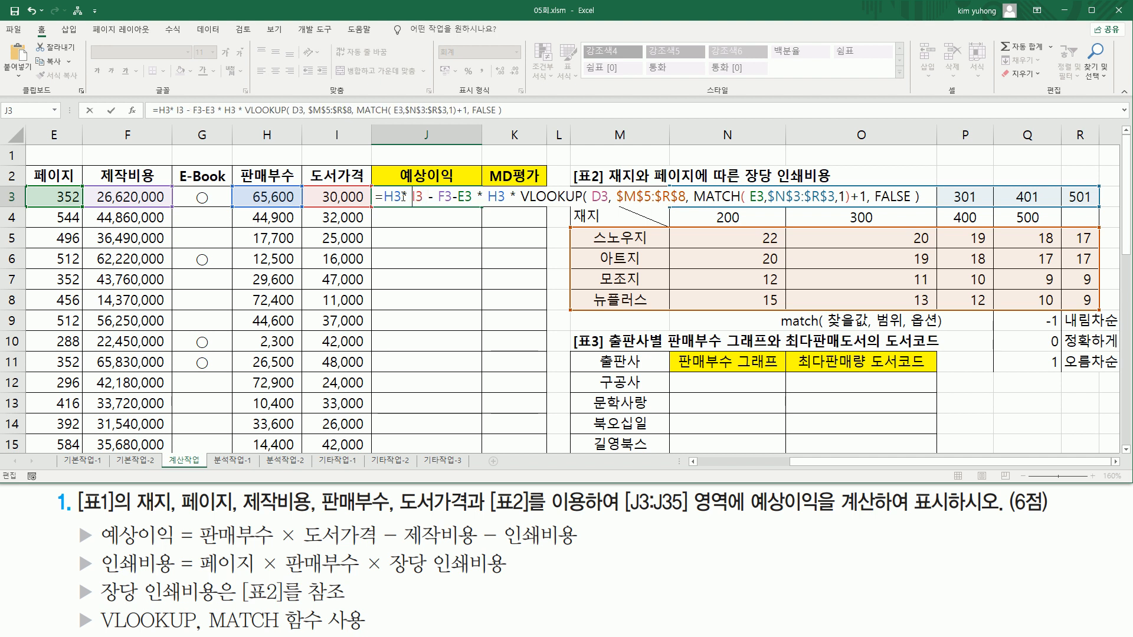
pyautogui.click(402, 198)
pyautogui.click(459, 198)
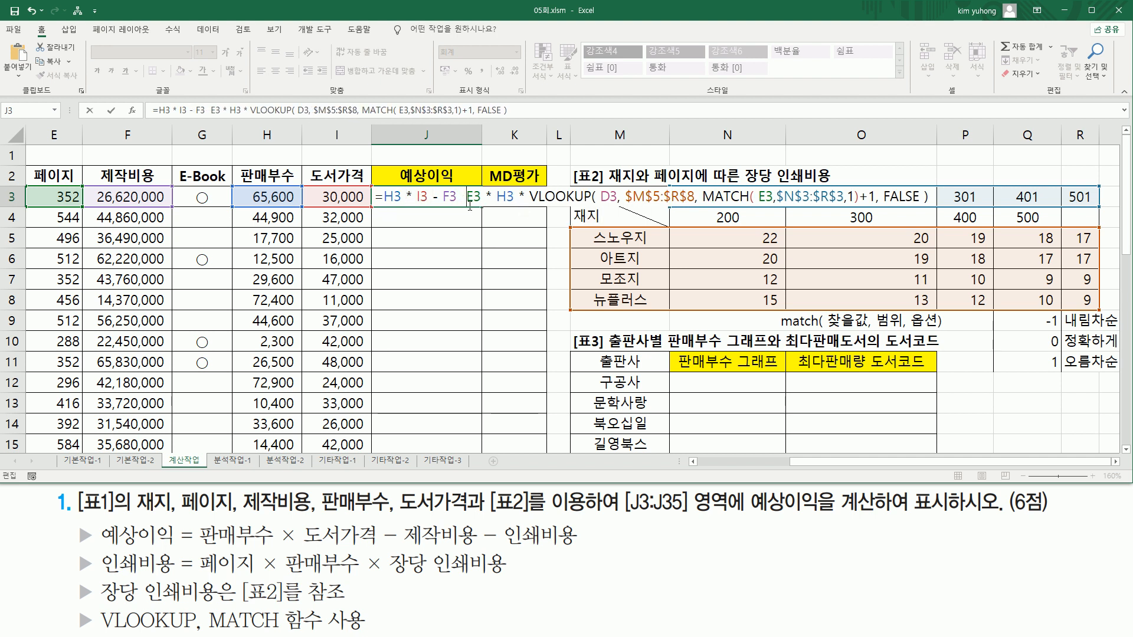
pyautogui.write('-')
pyautogui.press('Return')
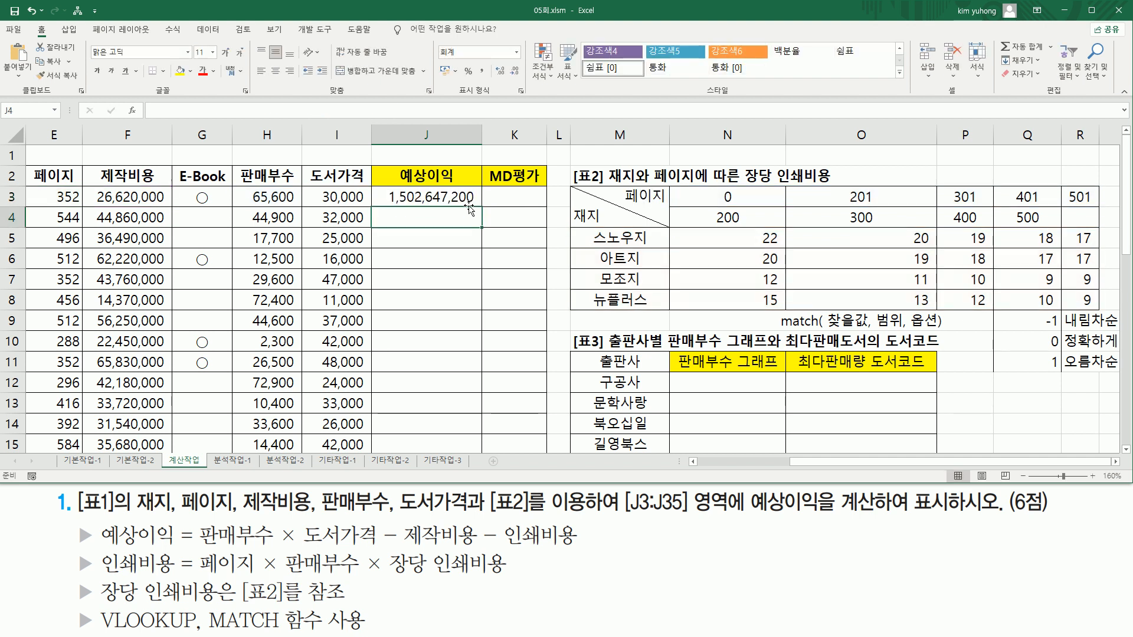
# Fill J3's expected-profit formula down through J35.
pyautogui.press('Up')
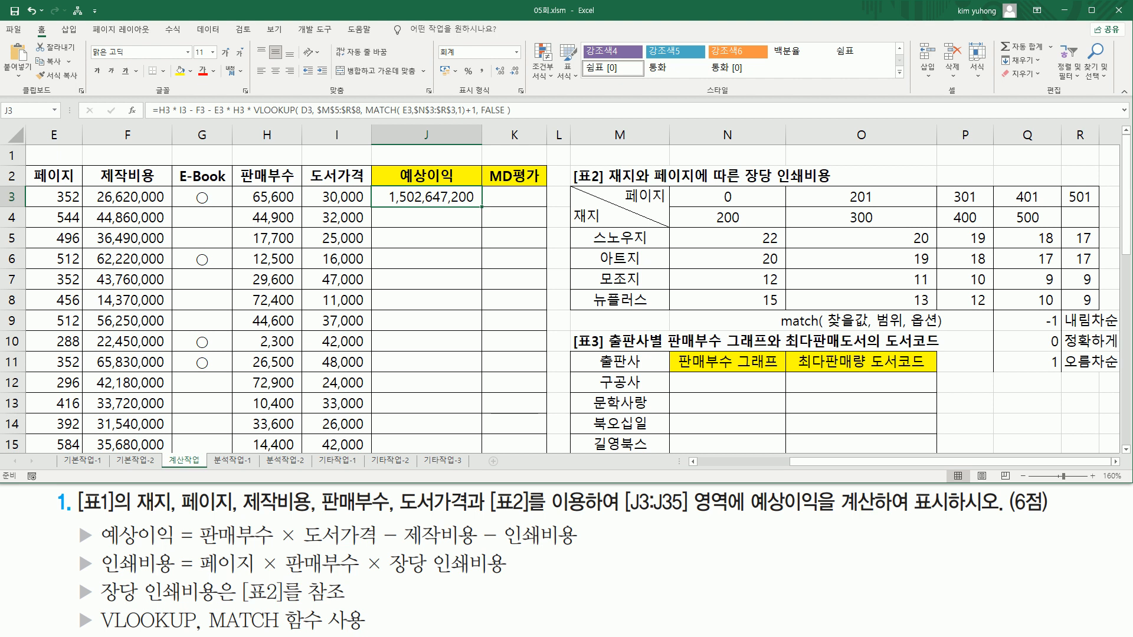
pyautogui.moveTo(484, 210); pyautogui.dragTo(492, 408)
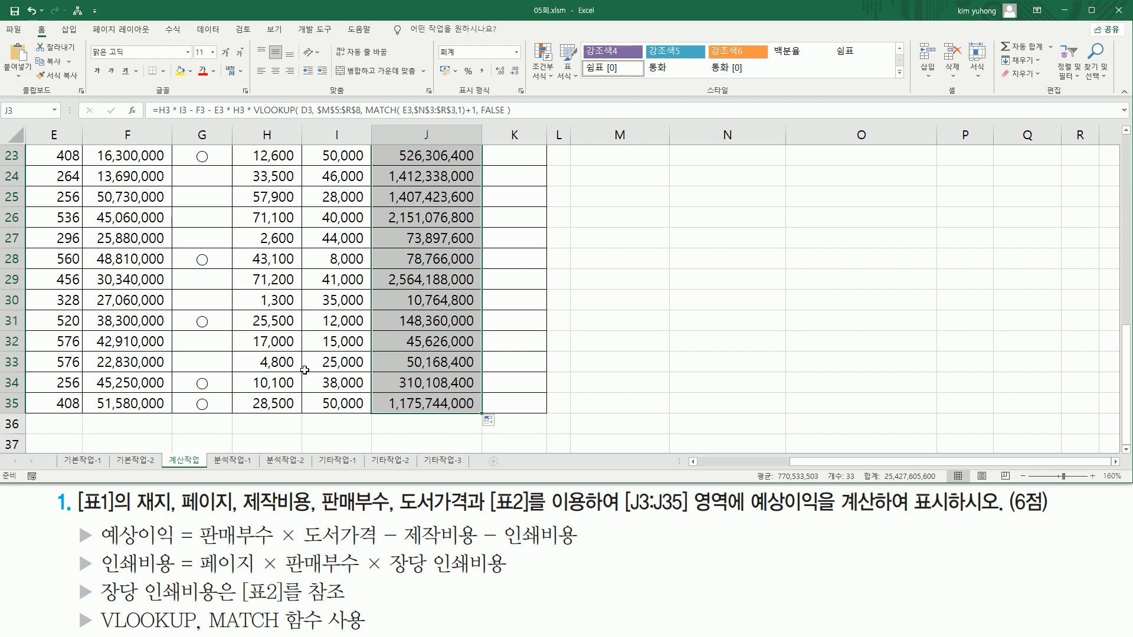
pyautogui.scroll(7, 275, 289)
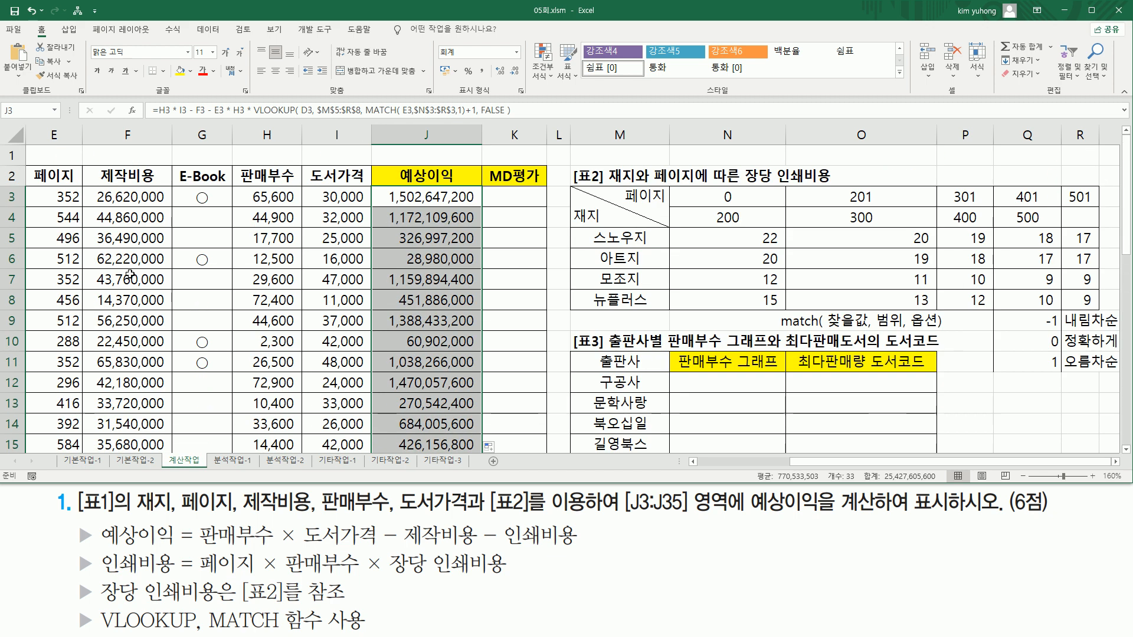
# Put a copy of J3's formula in F1 as plain text, prefixed with an apostrophe.
pyautogui.click(151, 154)
pyautogui.write("'")
pyautogui.hotkey('ctrl', 'v')
pyautogui.press('Return')
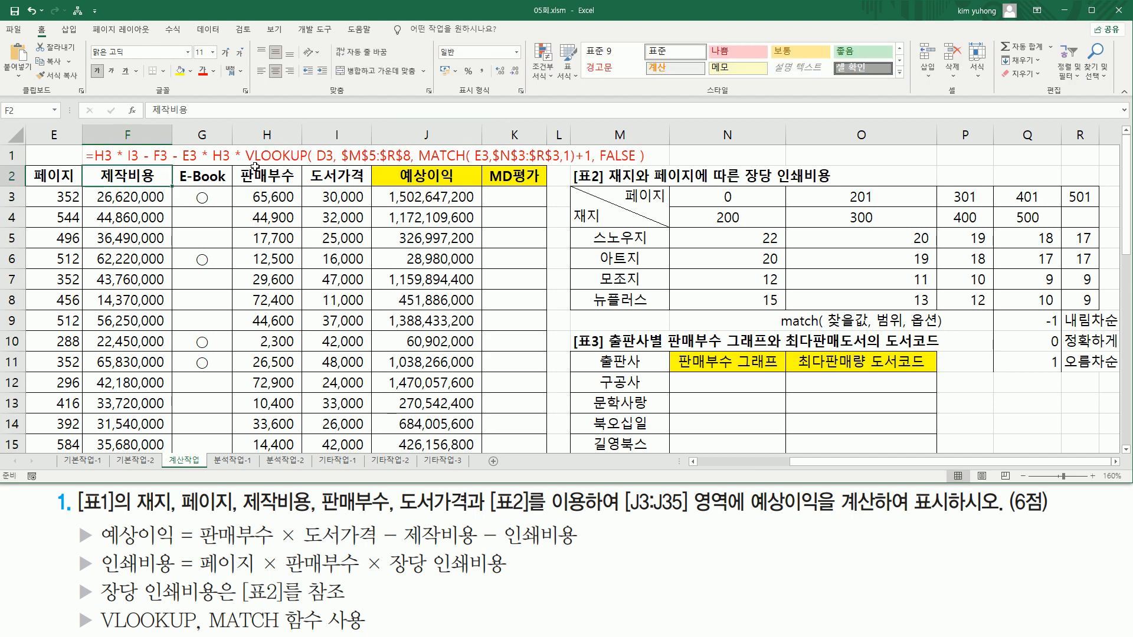
# Examine the F1 copy of the profit formula, comparing the VLOOKUP arguments and nested MATCH with the paper and page ranges in [표2].
pyautogui.moveTo(242, 131); pyautogui.dragTo(657, 171)
pyautogui.moveTo(87, 166)
pyautogui.mouseDown()
pyautogui.moveTo(238, 165)
pyautogui.moveTo(243, 139)
pyautogui.mouseUp()
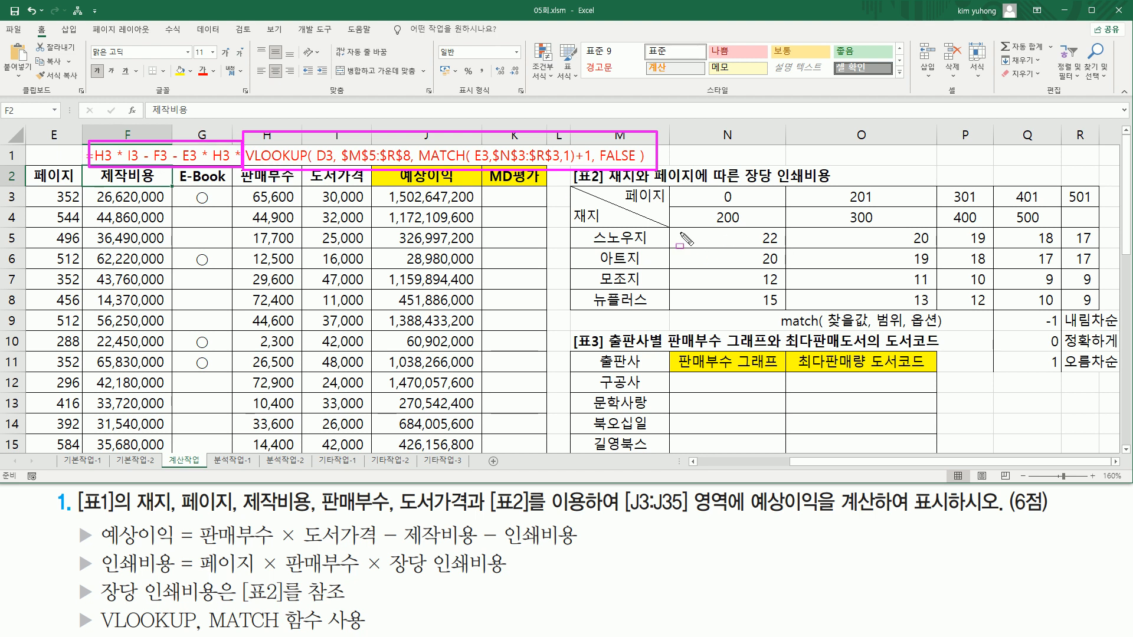
pyautogui.moveTo(674, 232); pyautogui.dragTo(1093, 308)
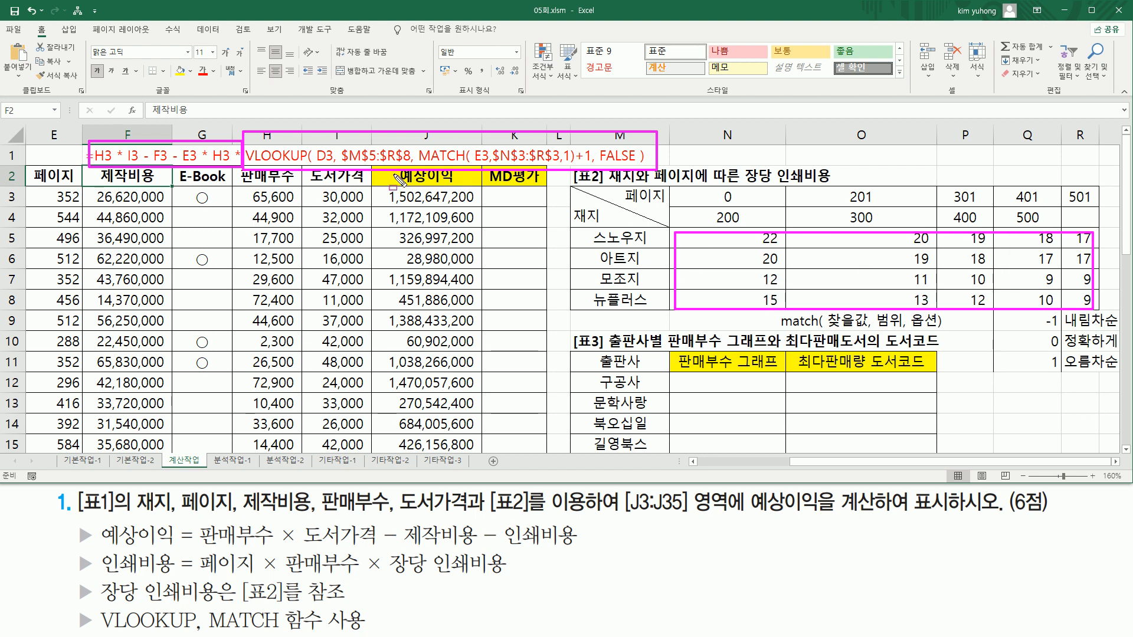
pyautogui.press('e')
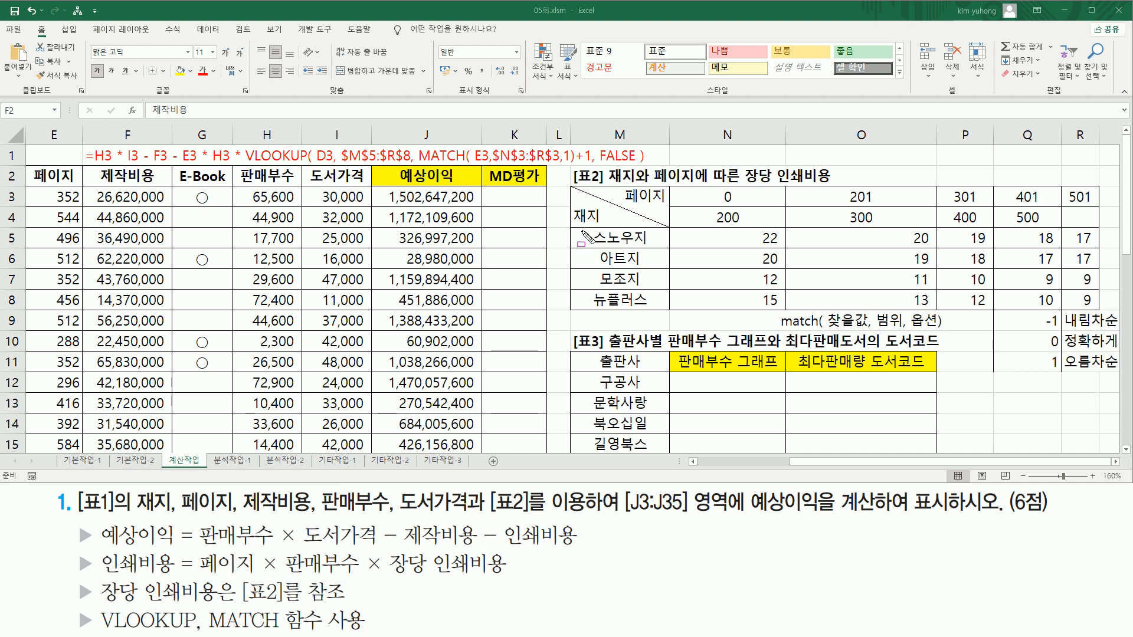
pyautogui.moveTo(577, 232)
pyautogui.mouseDown()
pyautogui.moveTo(947, 309)
pyautogui.moveTo(1108, 311)
pyautogui.mouseUp()
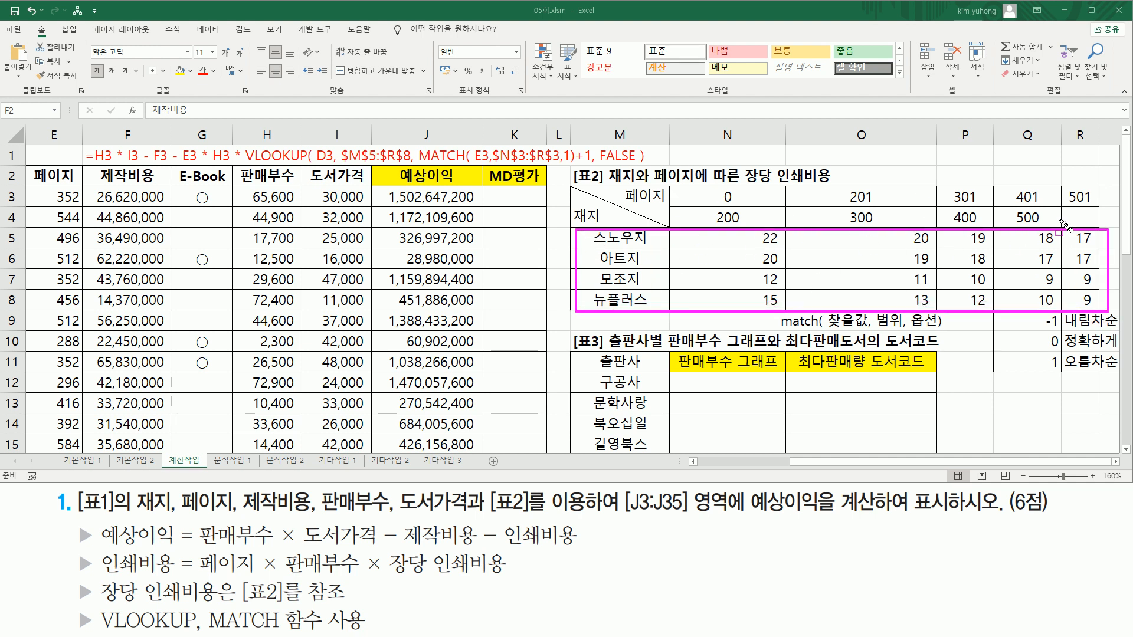
pyautogui.moveTo(419, 164)
pyautogui.mouseDown()
pyautogui.moveTo(561, 164)
pyautogui.moveTo(419, 144)
pyautogui.mouseUp()
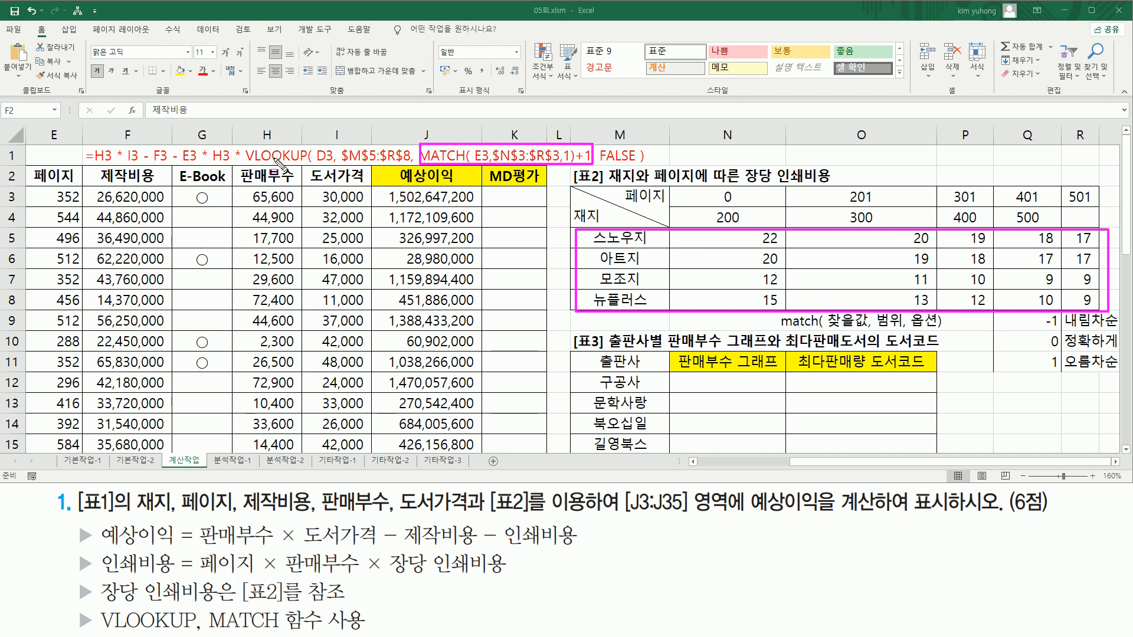
pyautogui.moveTo(316, 162); pyautogui.dragTo(333, 163)
pyautogui.moveTo(344, 139)
pyautogui.mouseDown()
pyautogui.moveTo(421, 172)
pyautogui.moveTo(410, 175)
pyautogui.mouseUp()
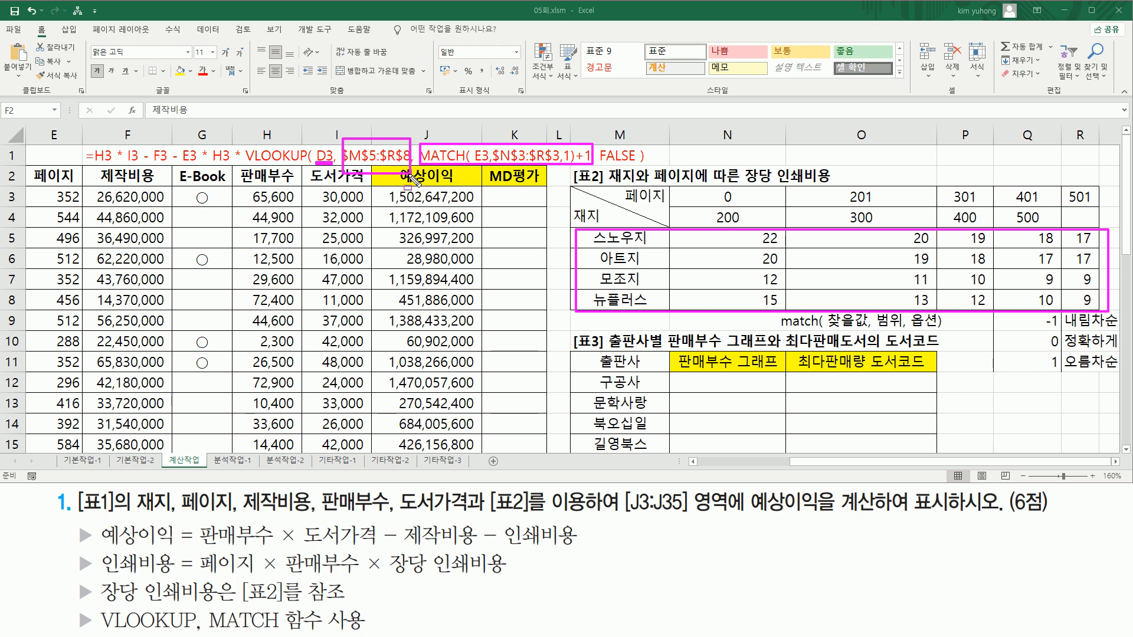
pyautogui.moveTo(600, 163); pyautogui.dragTo(636, 163)
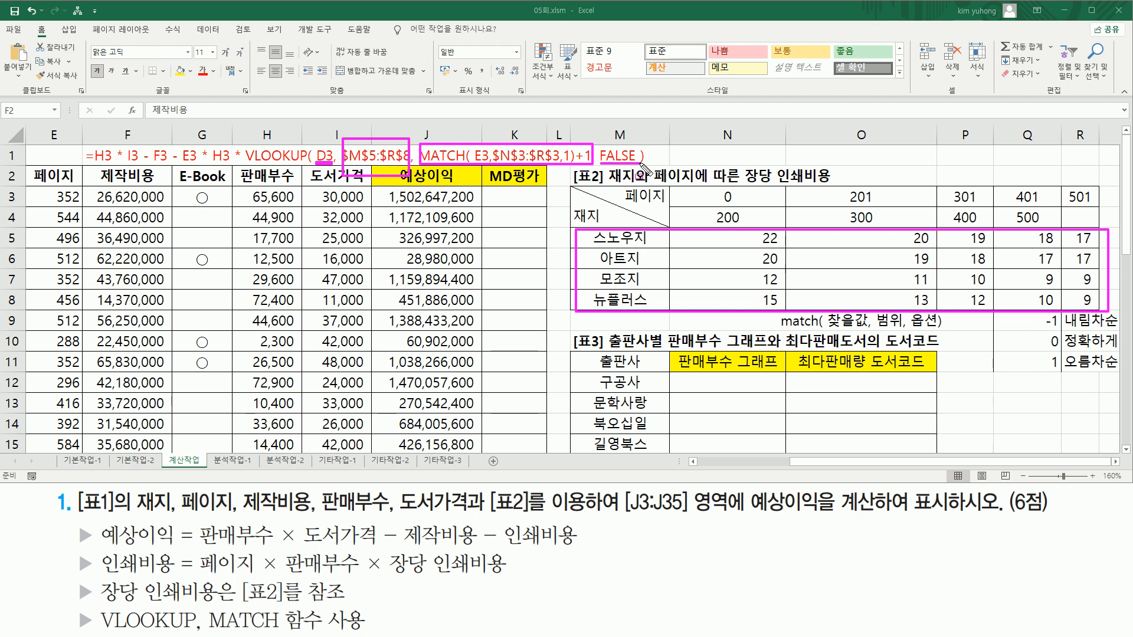
pyautogui.moveTo(421, 128)
pyautogui.mouseDown()
pyautogui.moveTo(436, 177)
pyautogui.moveTo(602, 191)
pyautogui.moveTo(594, 185)
pyautogui.mouseUp()
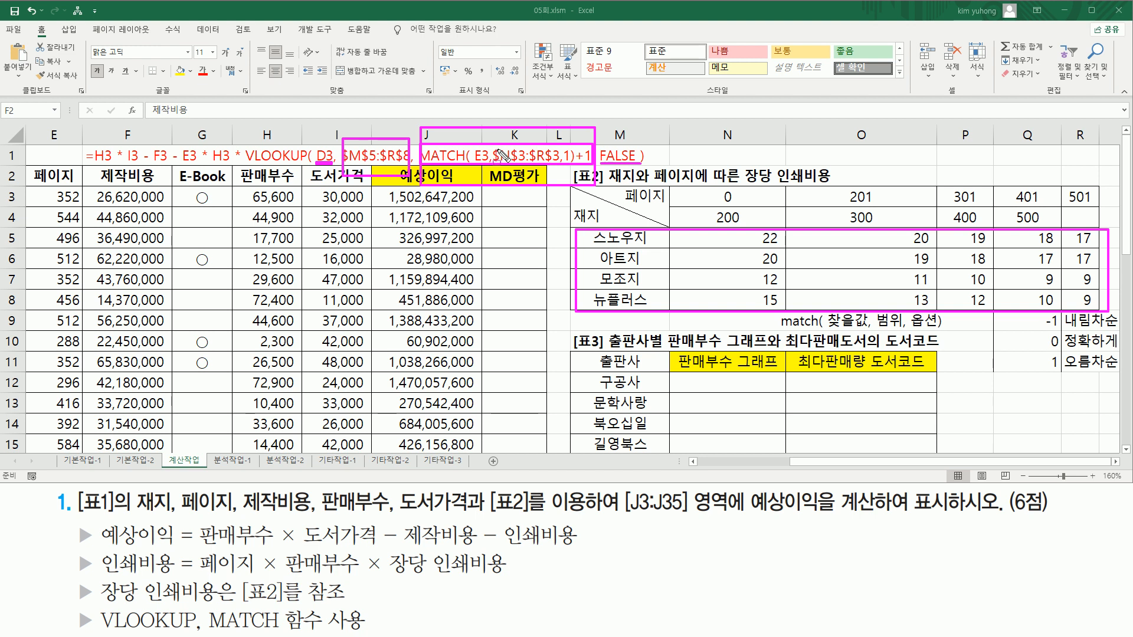
pyautogui.moveTo(454, 192); pyautogui.dragTo(462, 192)
pyautogui.press('Escape')
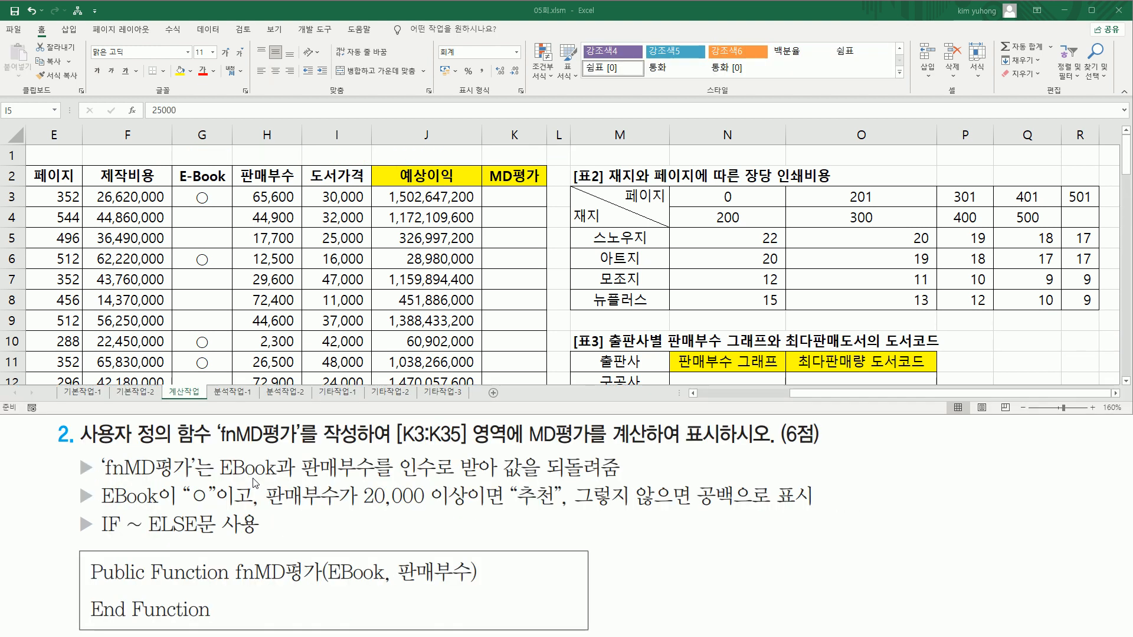
# Read task 2's requirements for the fnMD평가 function: target range K3:K35, arguments, conditions and the IF ~ ELSE rule.
pyautogui.moveTo(83, 445)
pyautogui.mouseDown()
pyautogui.moveTo(212, 447)
pyautogui.moveTo(211, 419)
pyautogui.mouseUp()
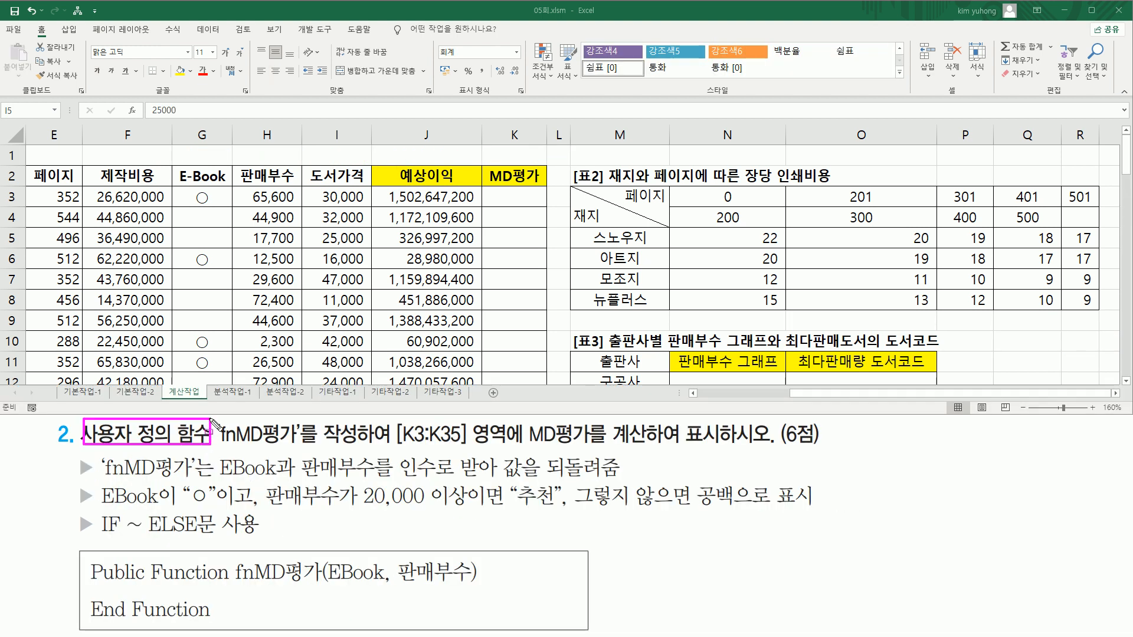
pyautogui.moveTo(219, 444); pyautogui.dragTo(295, 446)
pyautogui.moveTo(515, 420)
pyautogui.mouseDown()
pyautogui.moveTo(529, 441)
pyautogui.moveTo(592, 447)
pyautogui.moveTo(798, 447)
pyautogui.mouseUp()
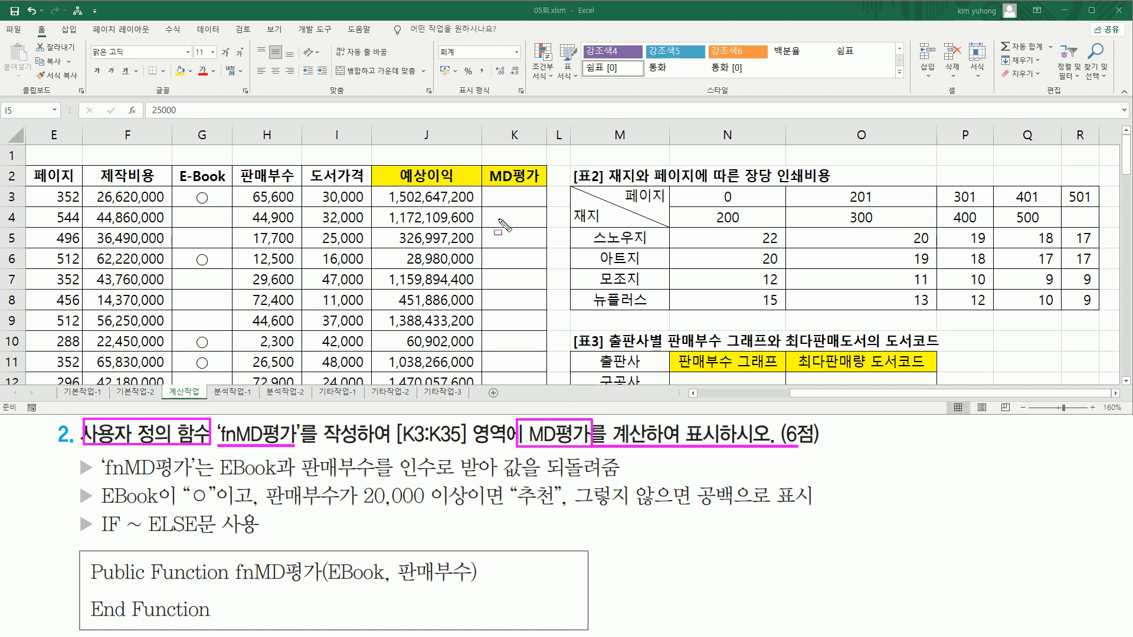
pyautogui.moveTo(499, 189); pyautogui.dragTo(535, 382)
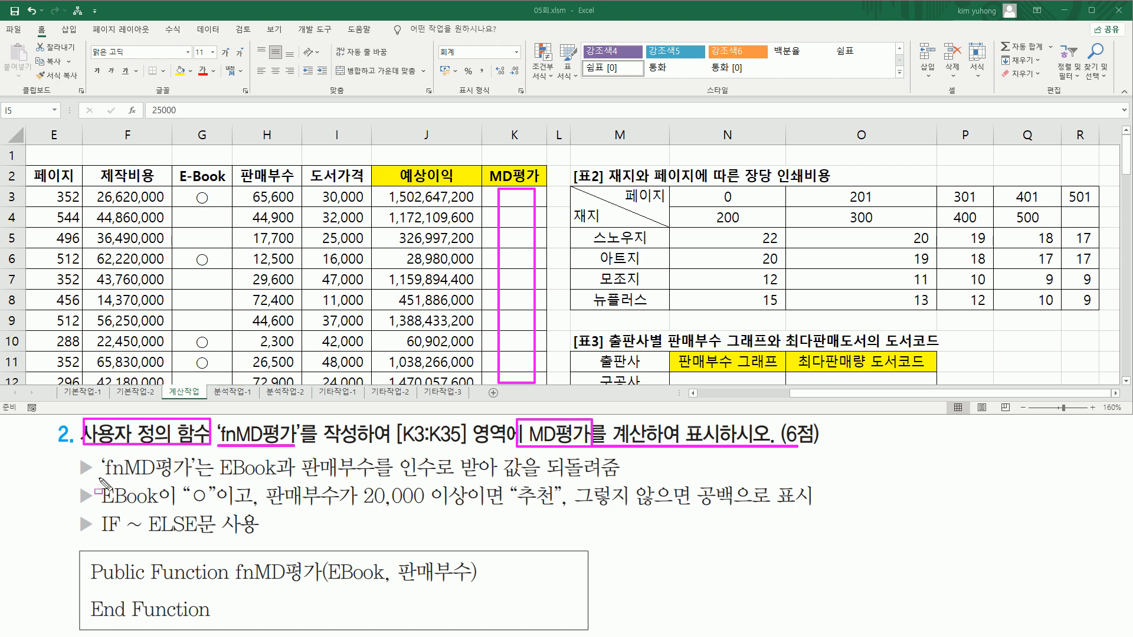
pyautogui.moveTo(98, 476)
pyautogui.mouseDown()
pyautogui.moveTo(203, 477)
pyautogui.moveTo(198, 453)
pyautogui.moveTo(230, 480)
pyautogui.moveTo(629, 480)
pyautogui.mouseUp()
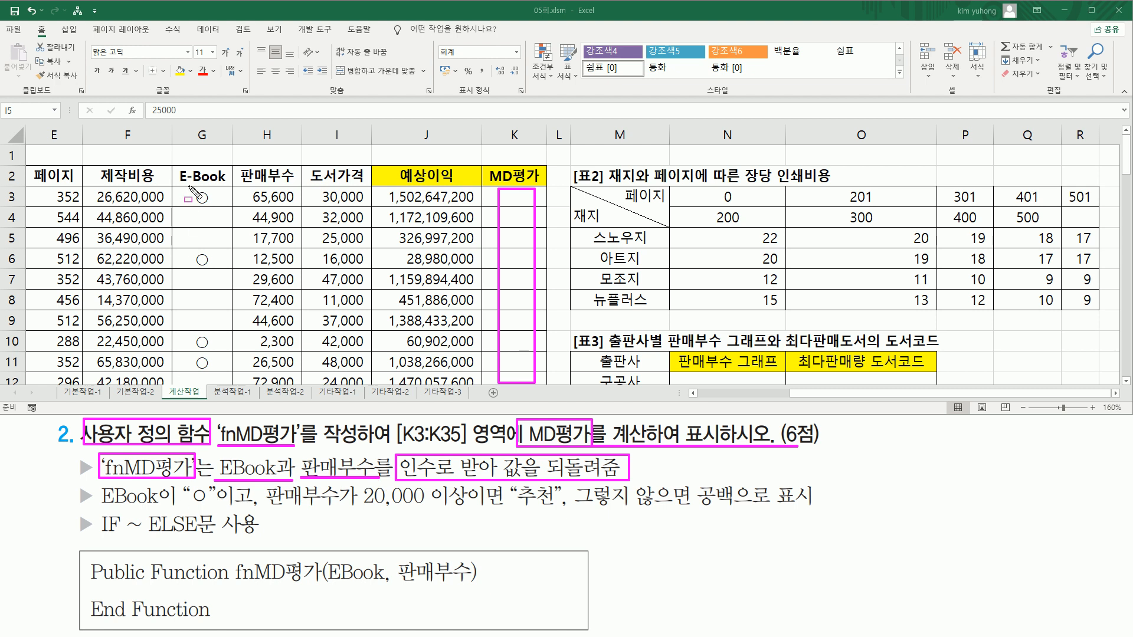
pyautogui.moveTo(189, 191); pyautogui.dragTo(216, 206)
pyautogui.moveTo(100, 506); pyautogui.dragTo(253, 506)
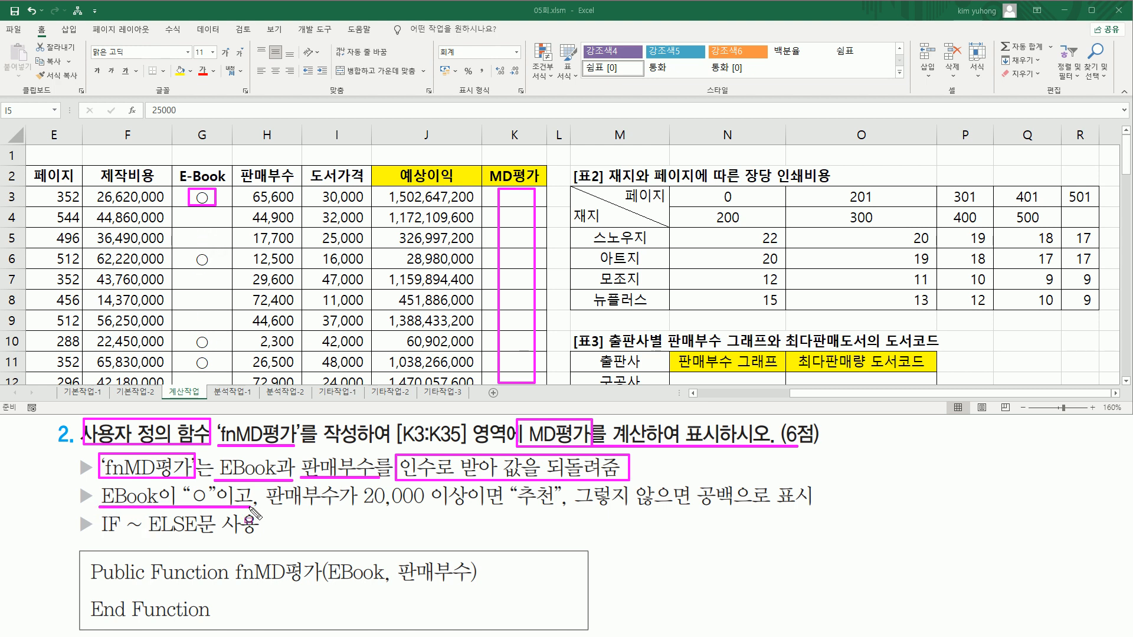
pyautogui.moveTo(269, 507); pyautogui.dragTo(553, 507)
pyautogui.moveTo(698, 511); pyautogui.dragTo(727, 511)
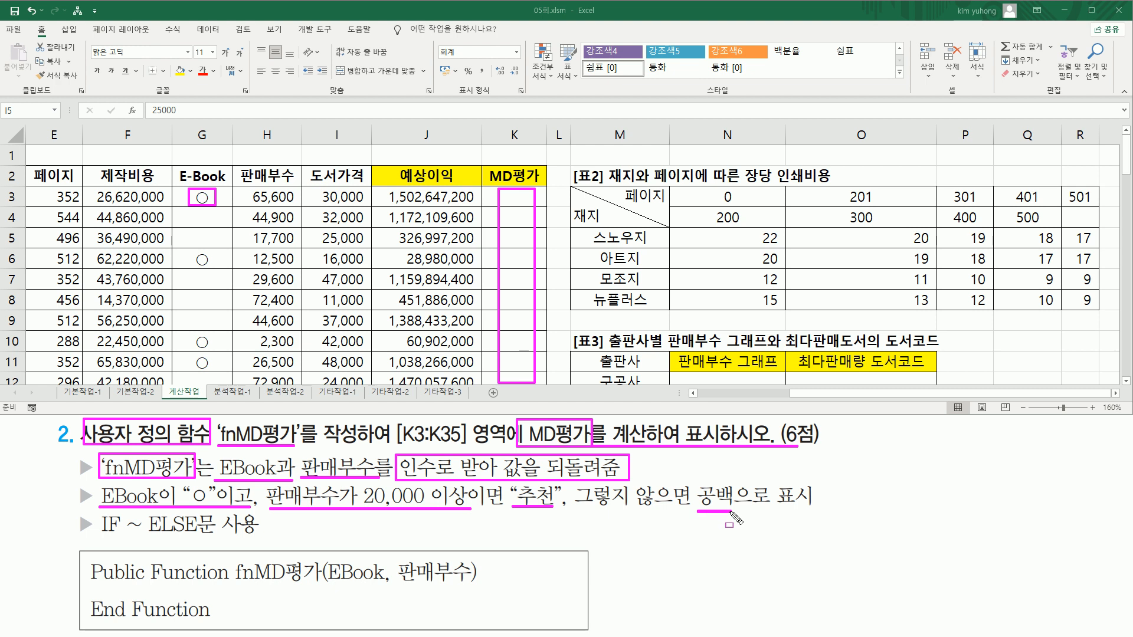
pyautogui.moveTo(98, 536); pyautogui.dragTo(260, 534)
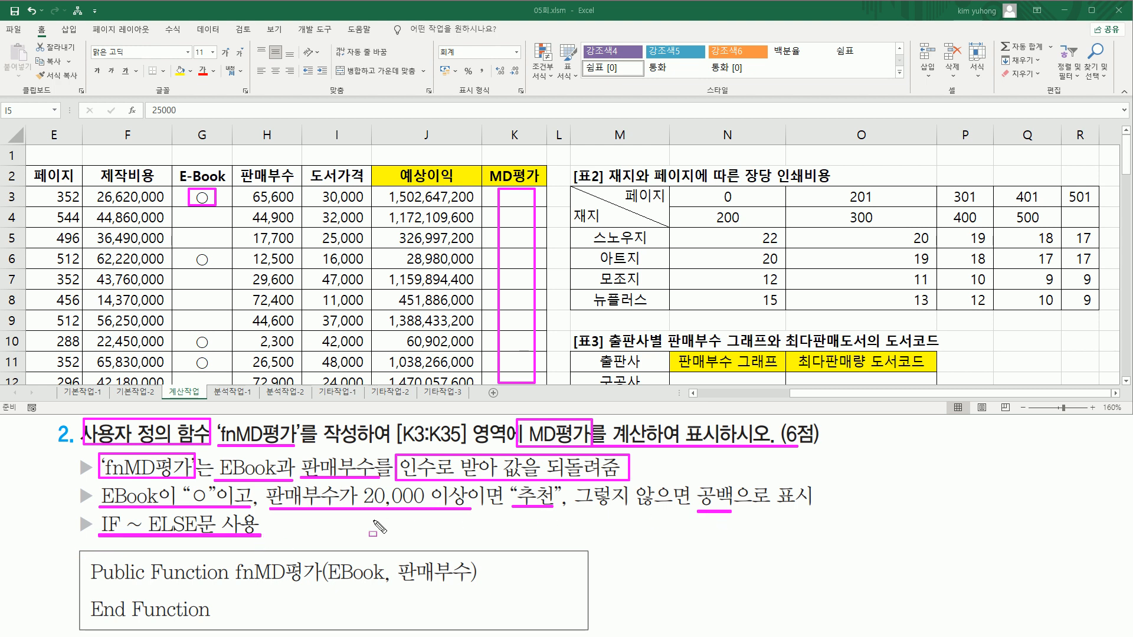
pyautogui.press('Escape')
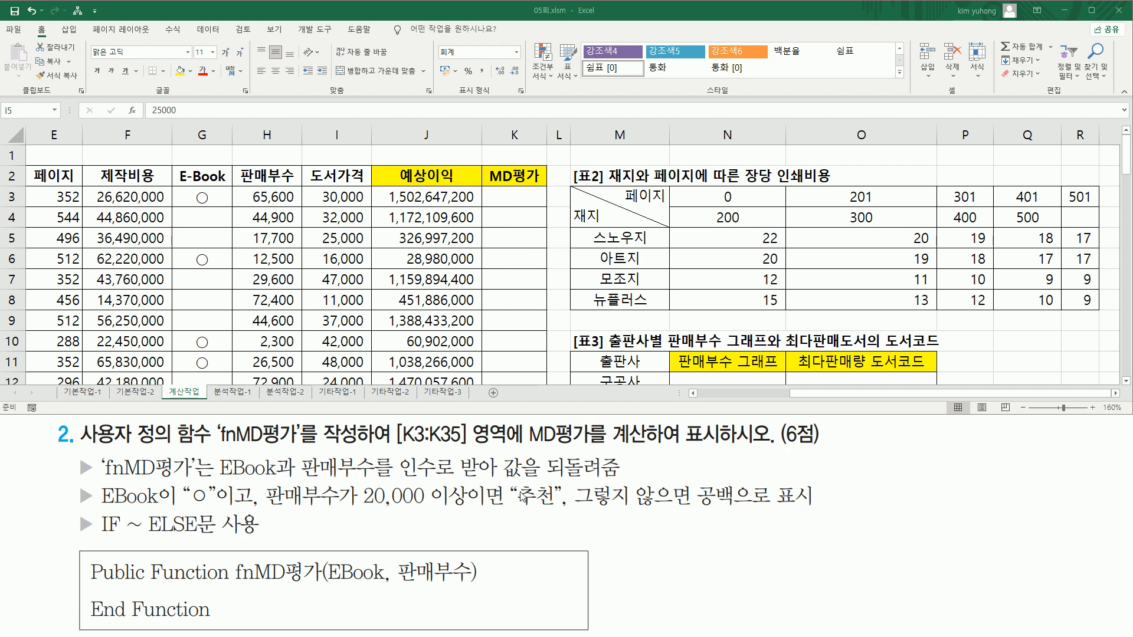
# Examine the two conditions for returning "추천", the EBook mark and the sales quantity, and the target cell K3.
pyautogui.moveTo(515, 480); pyautogui.dragTo(559, 513)
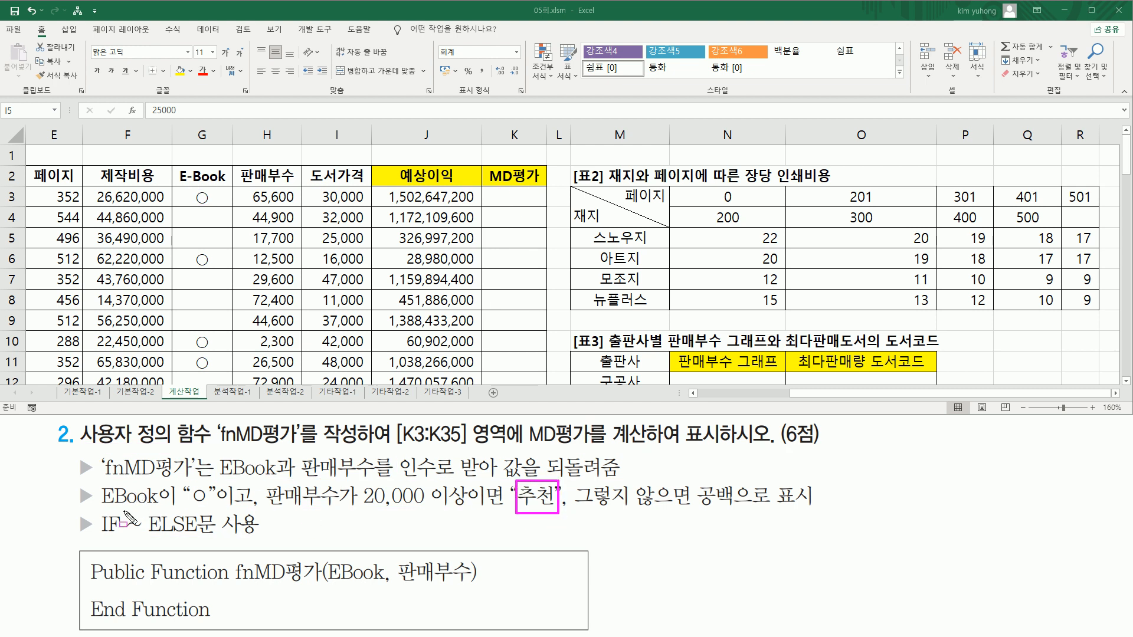
pyautogui.moveTo(98, 508)
pyautogui.mouseDown()
pyautogui.moveTo(217, 482)
pyautogui.moveTo(374, 508)
pyautogui.moveTo(473, 510)
pyautogui.mouseUp()
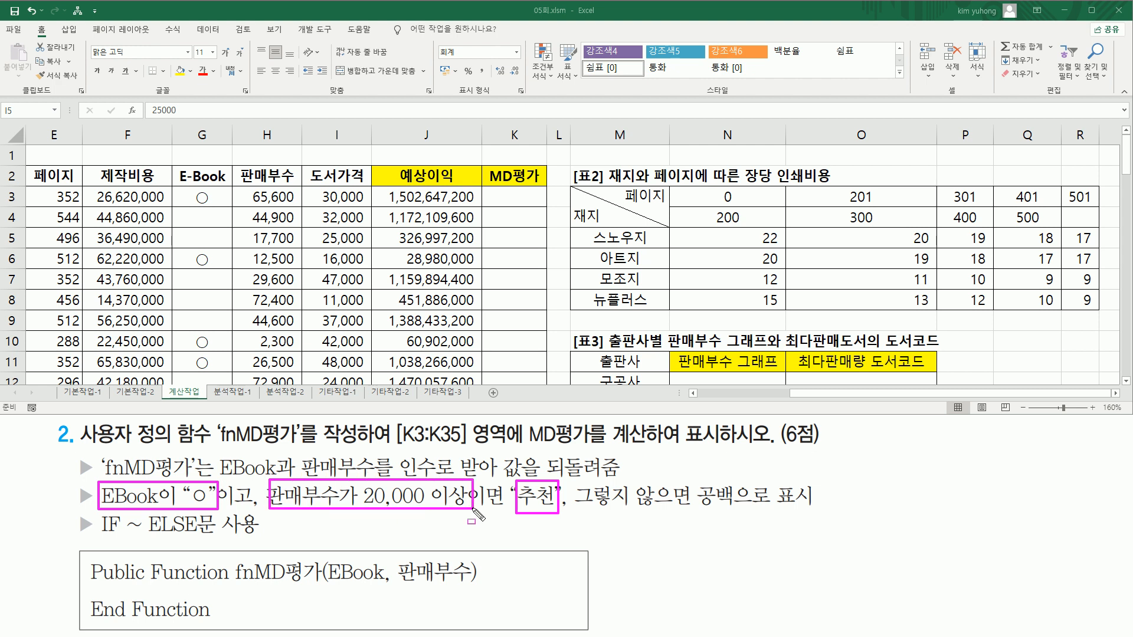
pyautogui.moveTo(223, 507); pyautogui.dragTo(250, 508)
pyautogui.press('Escape')
pyautogui.hotkey('ctrl', '2')
pyautogui.moveTo(495, 190); pyautogui.dragTo(533, 203)
pyautogui.press('Escape')
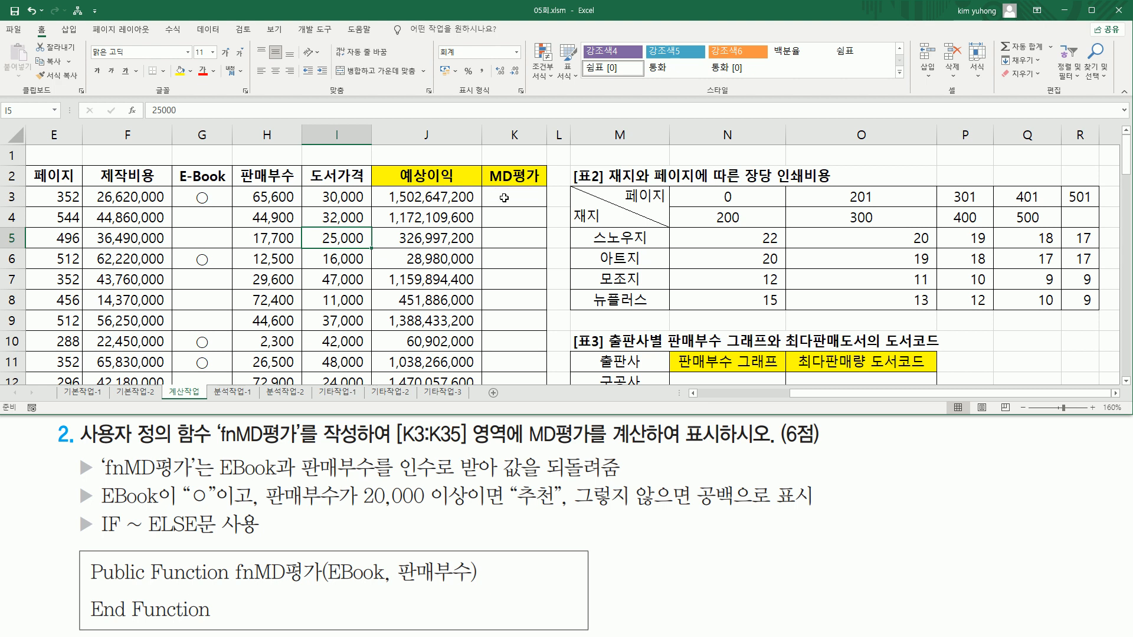
# From cell K3, open the Visual Basic editor, insert a new module and make its code window taller.
pyautogui.click(506, 195)
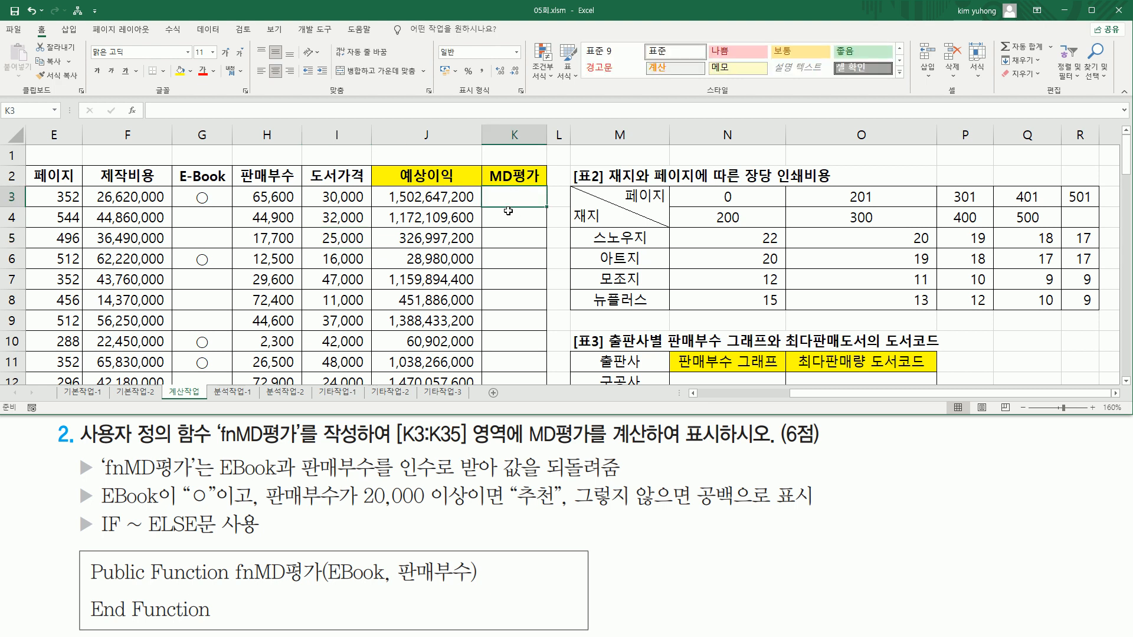
pyautogui.hotkey('alt', 'F11')
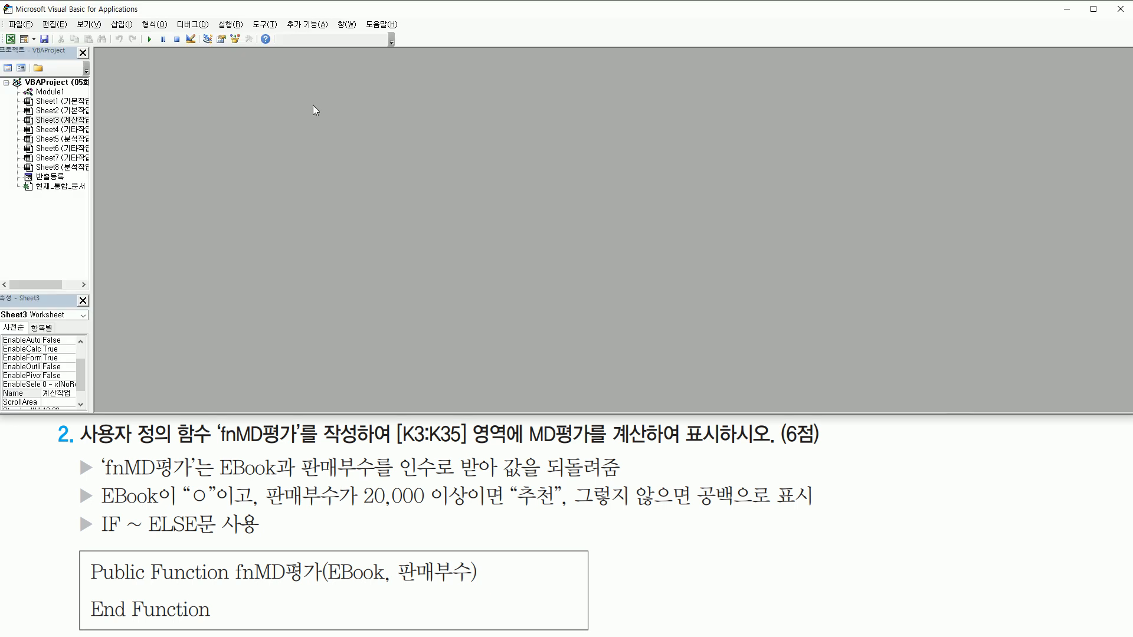
pyautogui.click(121, 25)
pyautogui.click(89, 70)
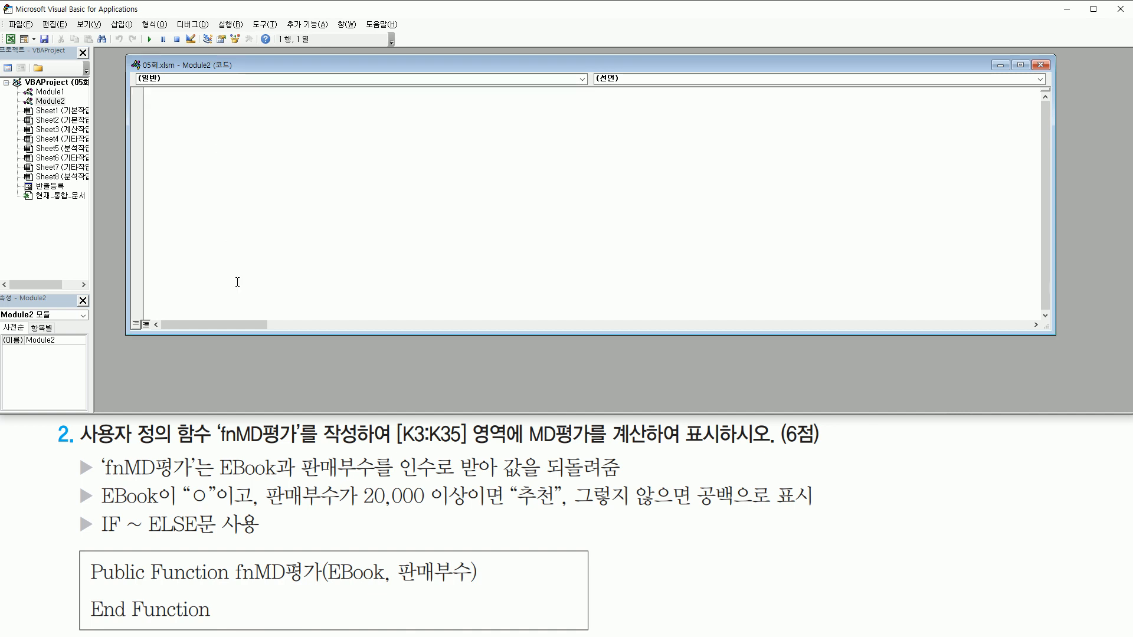
pyautogui.moveTo(230, 335); pyautogui.dragTo(232, 407)
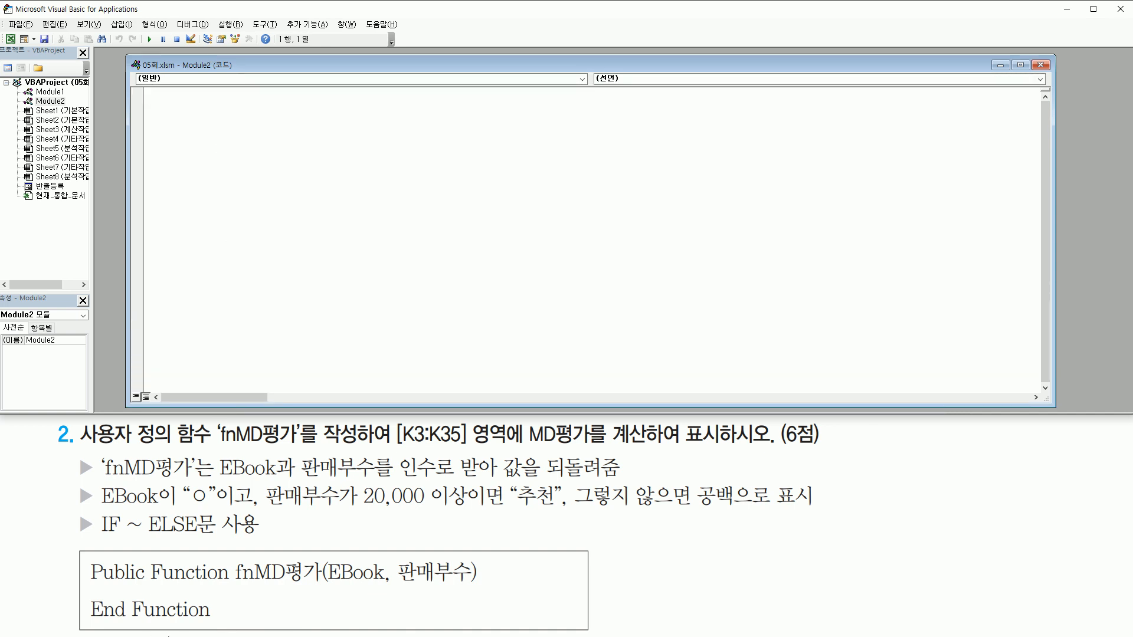
# Declare Public Function fnMD평가(EBook, 판매부수) in the new module, following the given function outline.
pyautogui.moveTo(91, 548)
pyautogui.mouseDown()
pyautogui.moveTo(107, 596)
pyautogui.moveTo(497, 631)
pyautogui.mouseUp()
pyautogui.press('Escape')
pyautogui.write('pu')
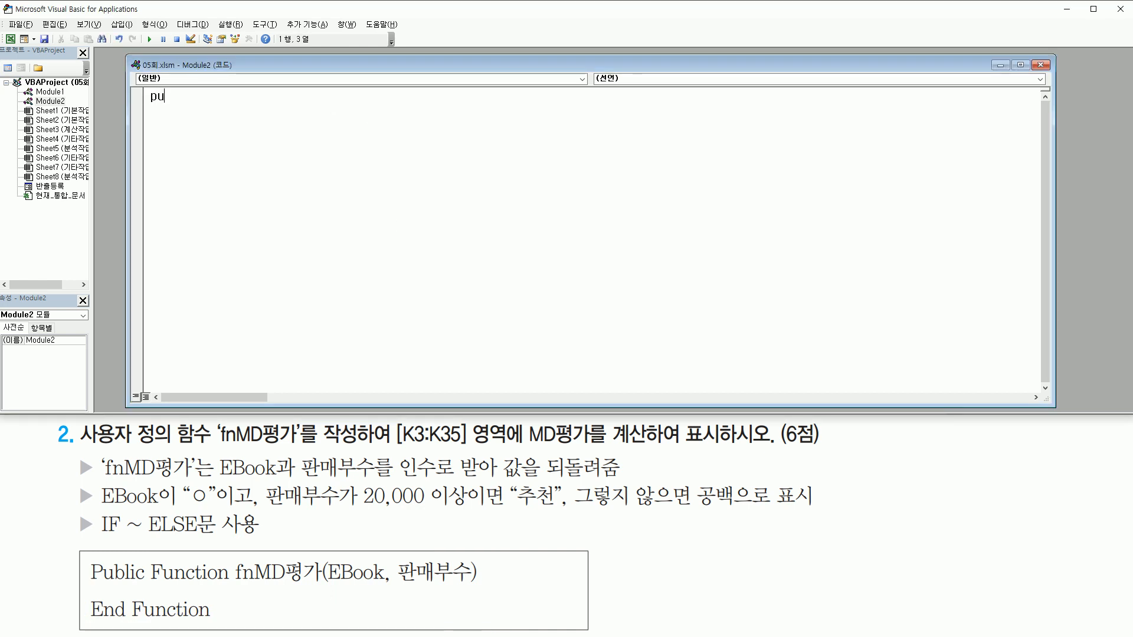
pyautogui.write('blic f')
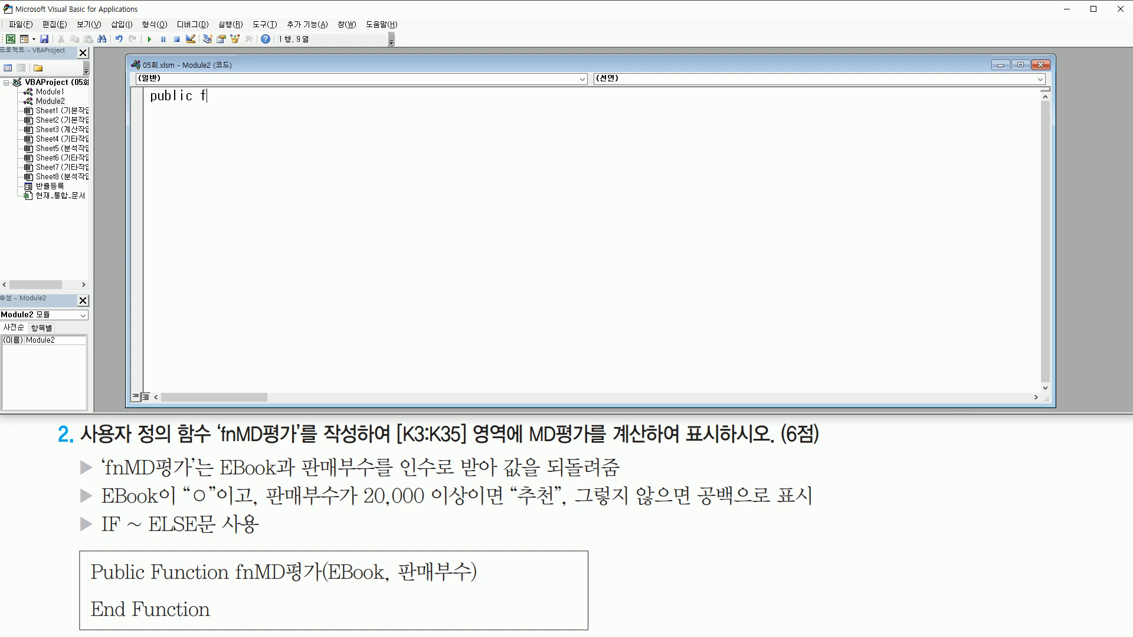
pyautogui.write('unction fnMD평가(')
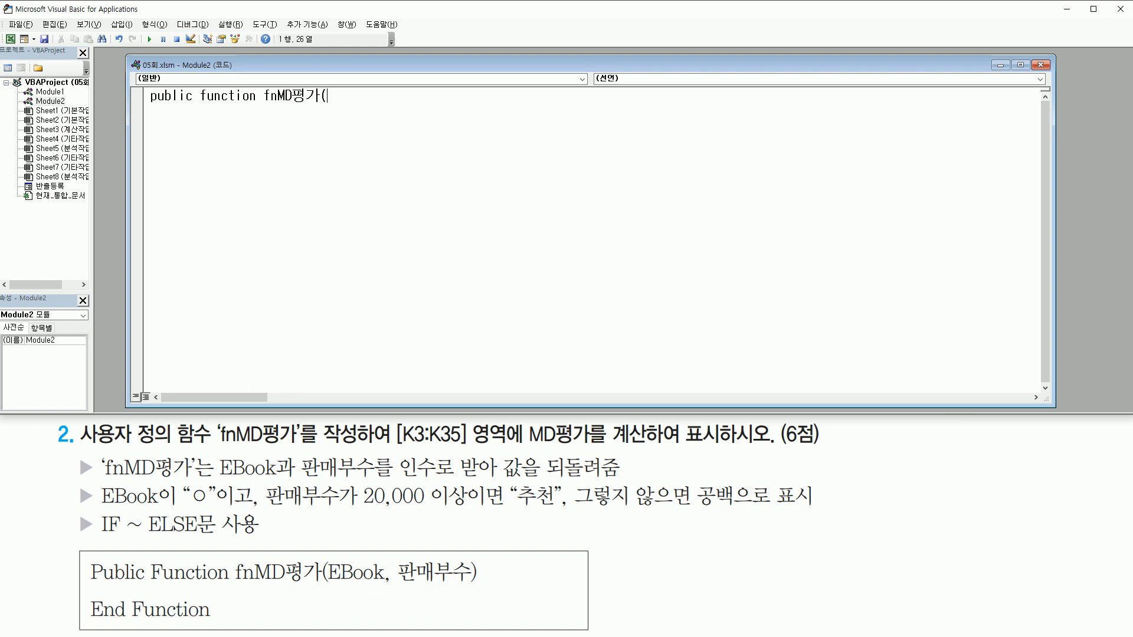
pyautogui.write('EBook, 판매부수)')
pyautogui.press('Return')
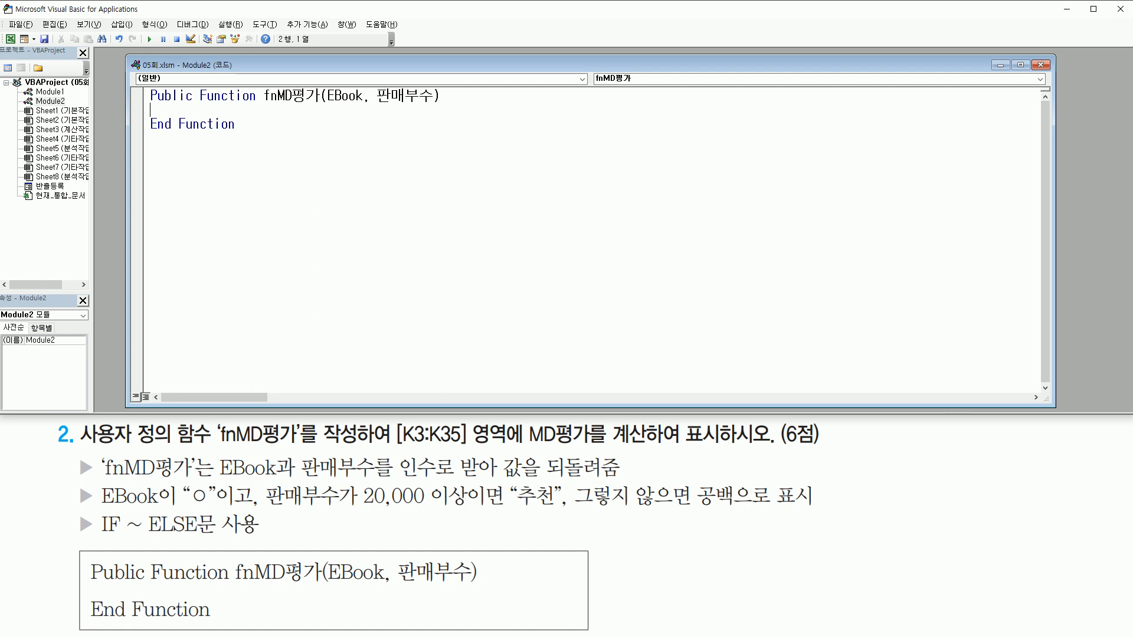
# Begin an If statement in the function body with the condition EBook = "○", inserting the circle as a special character.
pyautogui.press('Return')
pyautogui.press('Return')
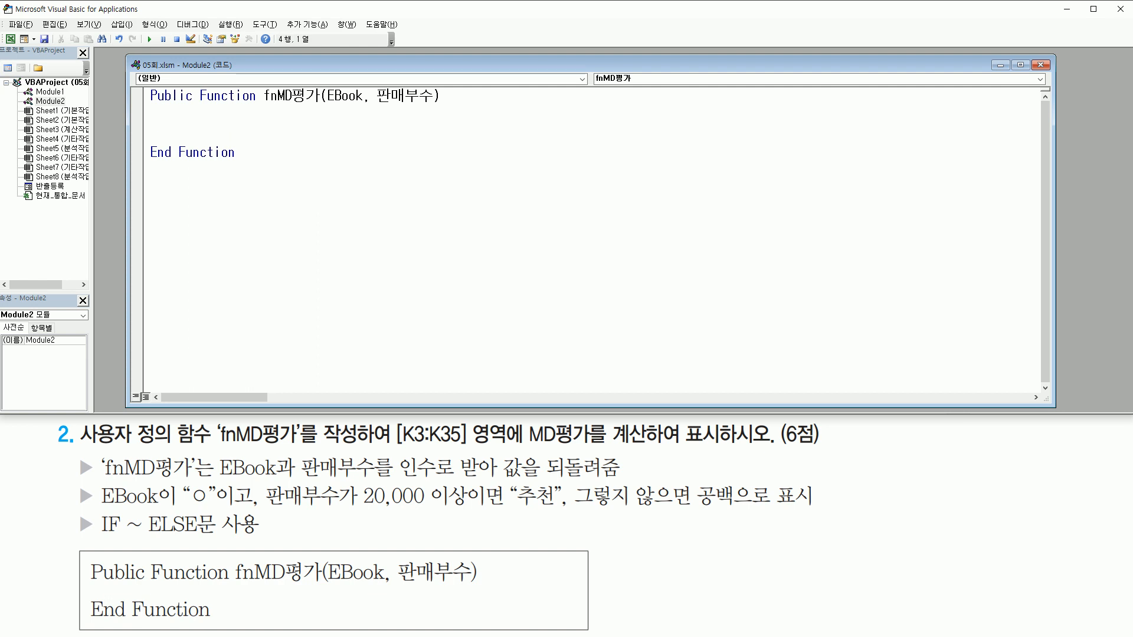
pyautogui.press('Up')
pyautogui.write('if EBook =')
pyautogui.write('"ㅁ')
pyautogui.press('Hangul_Hanja')
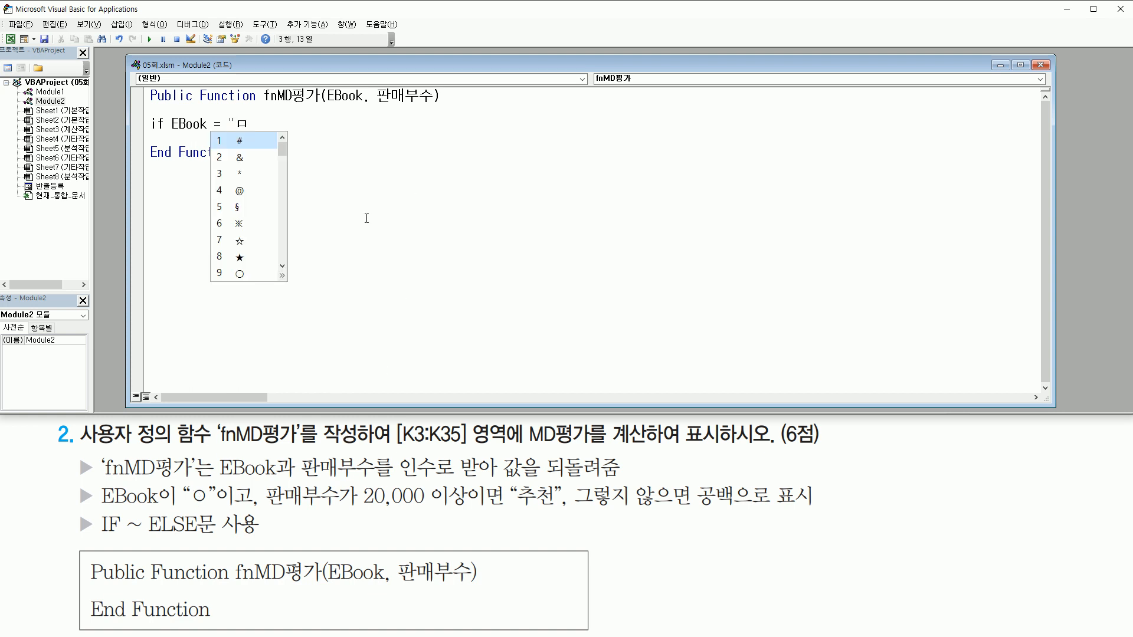
pyautogui.click(239, 274)
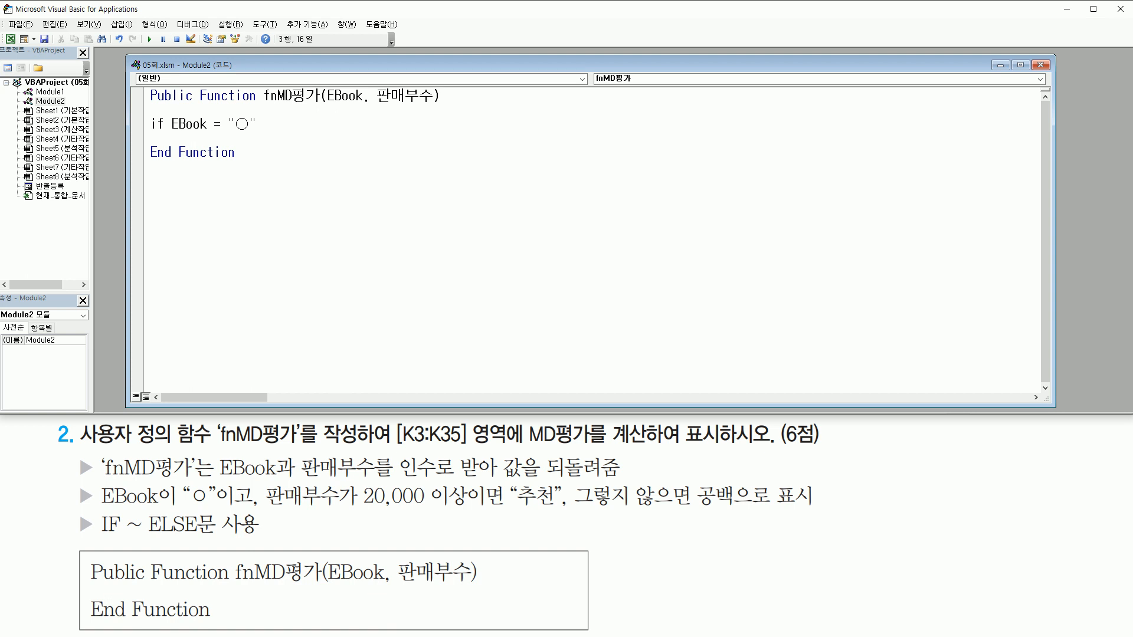
# Replace the circle in the EBook condition with the exact symbol copied from worksheet cell G3.
pyautogui.press('BackSpace')
pyautogui.click(11, 39)
pyautogui.click(210, 197)
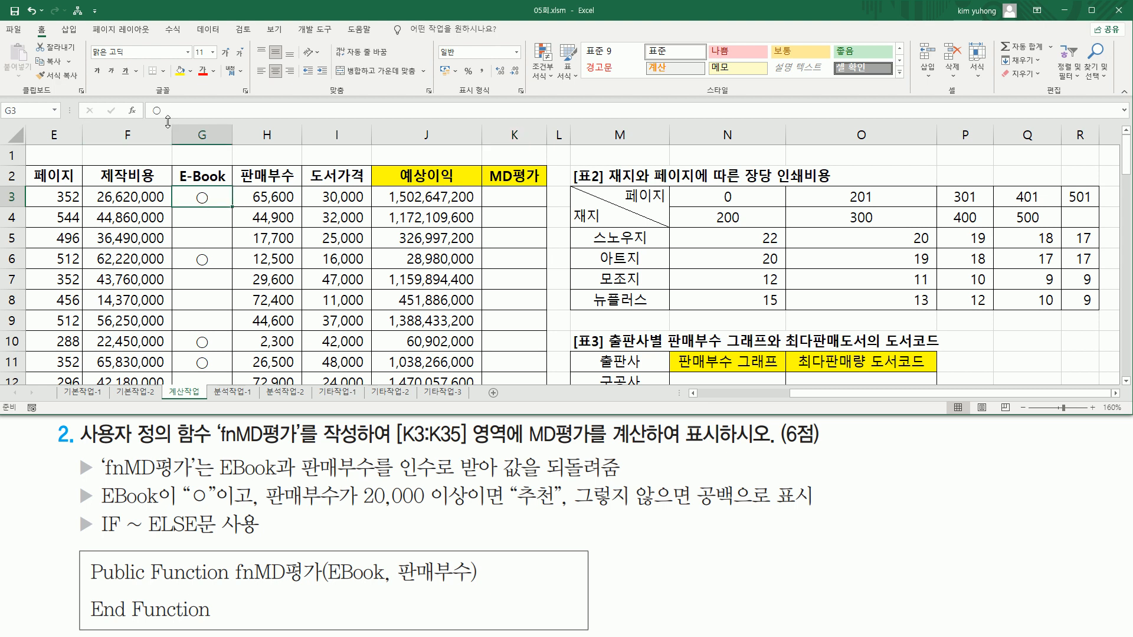
pyautogui.doubleClick(213, 199)
pyautogui.doubleClick(210, 199)
pyautogui.hotkey('ctrl', 'c')
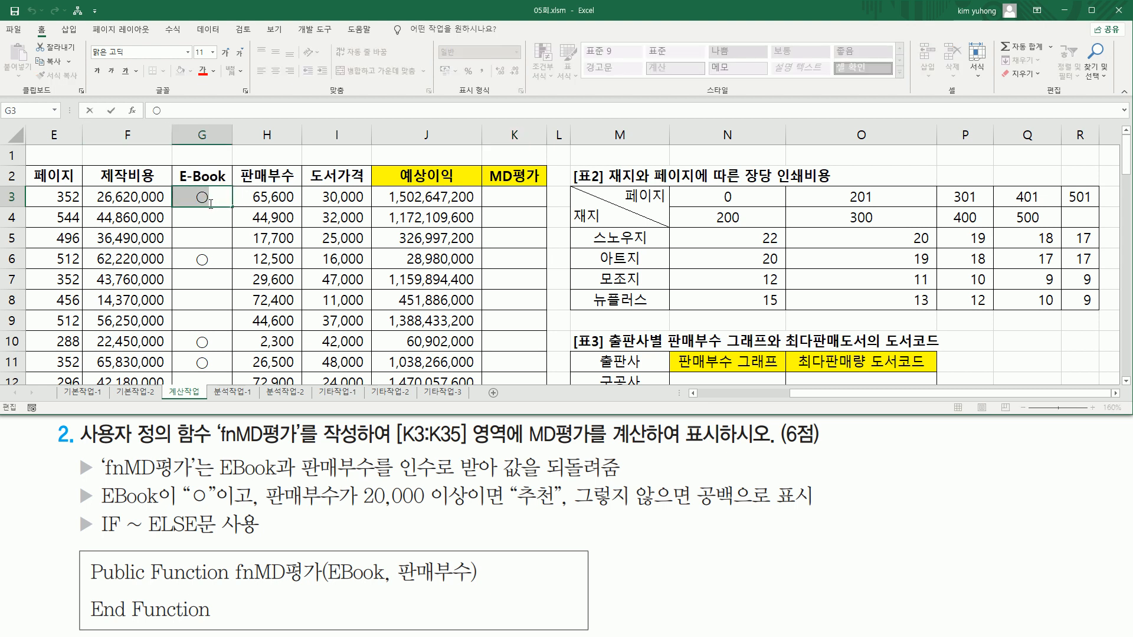
pyautogui.press('Escape')
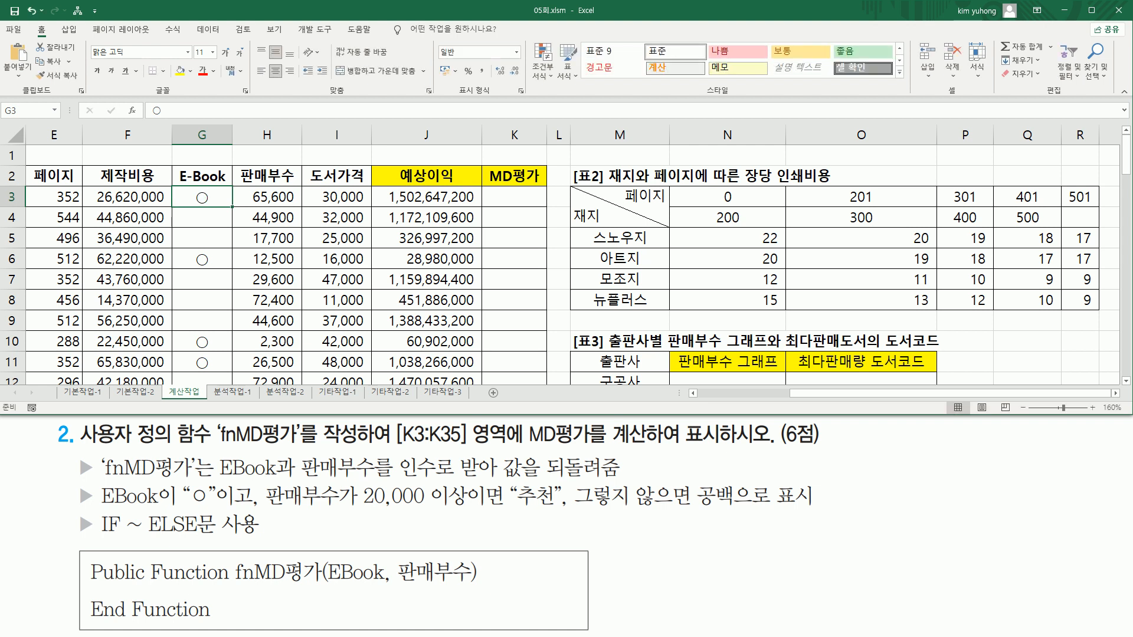
pyautogui.hotkey('alt', 'Tab')
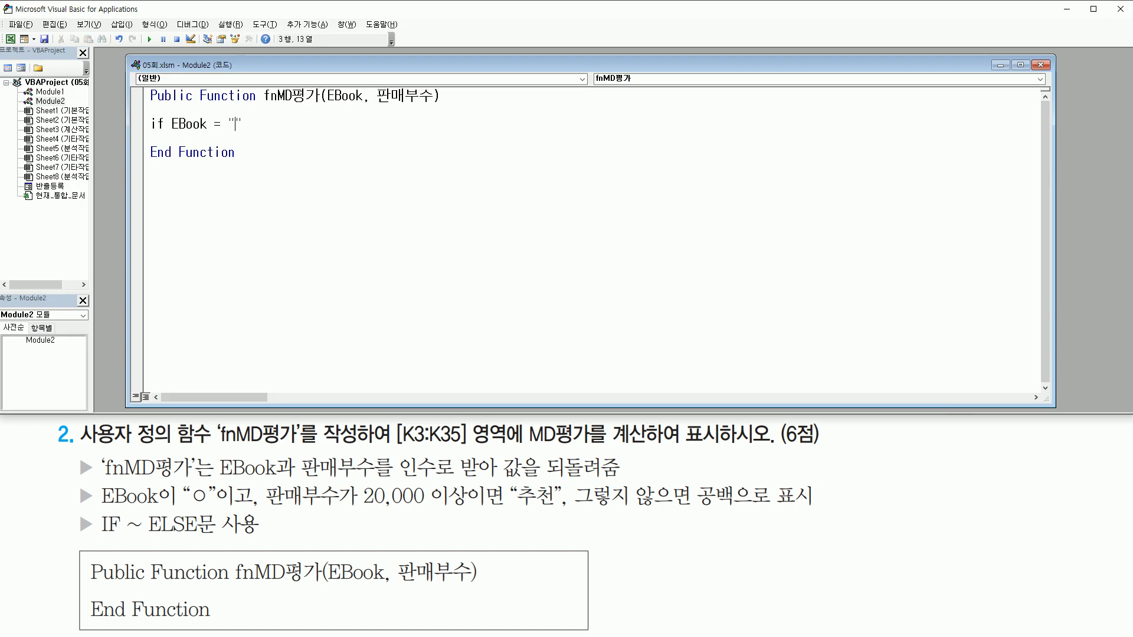
pyautogui.hotkey('ctrl', 'v')
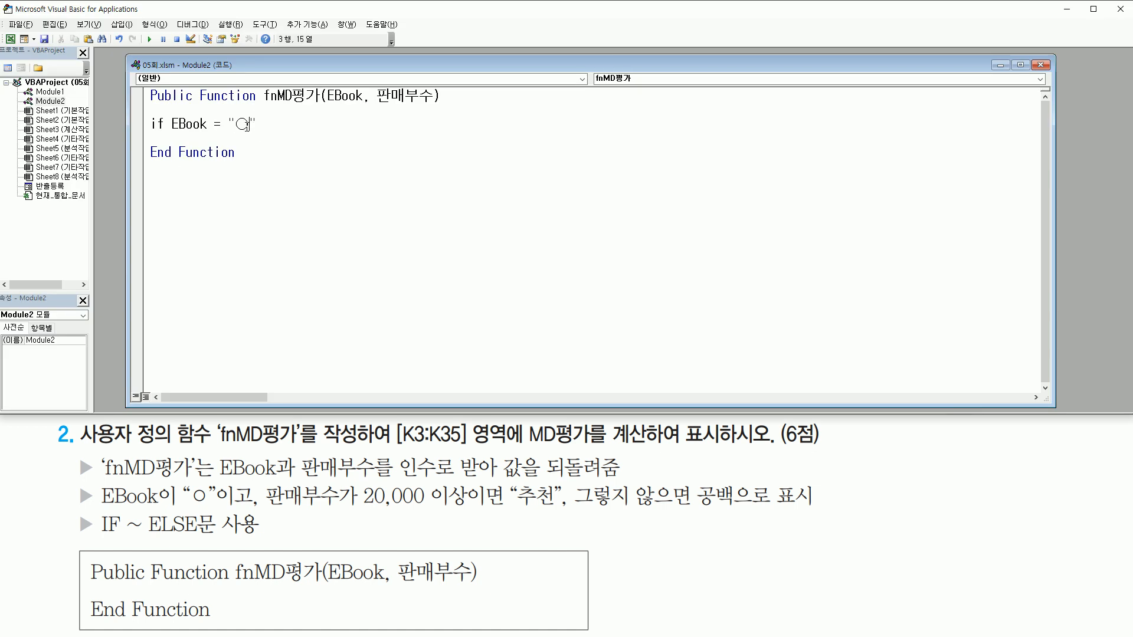
# Extend the If line after the EBook condition with 판매부수 >= 20000 and the Then keyword.
pyautogui.click(263, 124)
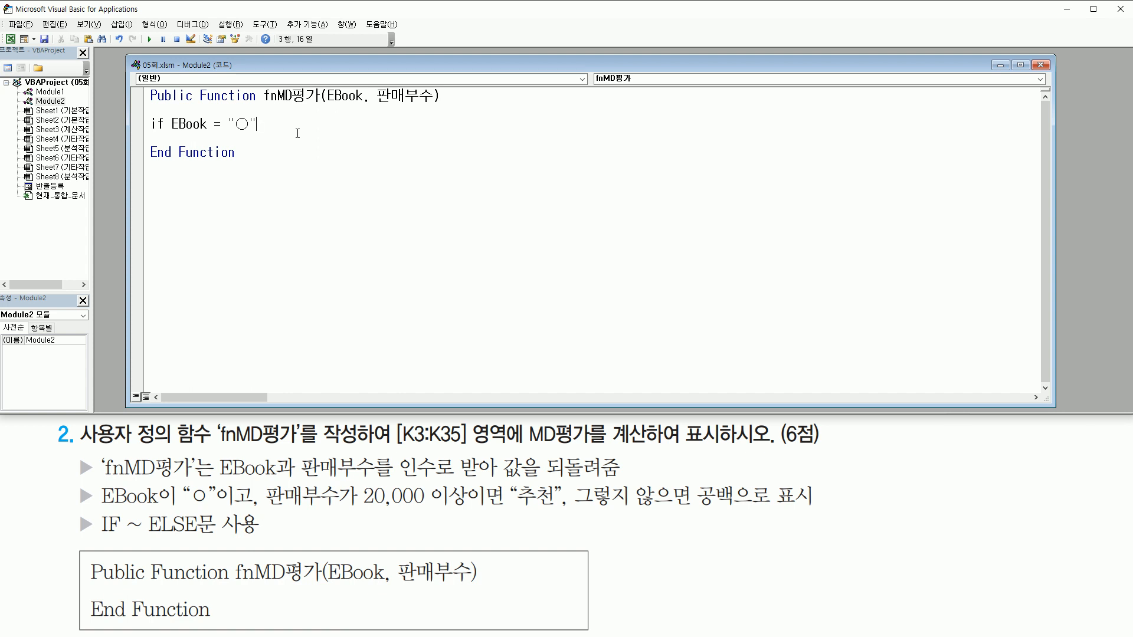
pyautogui.write('판매붓')
pyautogui.write('수 ')
pyautogui.write('>=')
pyautogui.write('20000')
pyautogui.press('Left')
pyautogui.write('then')
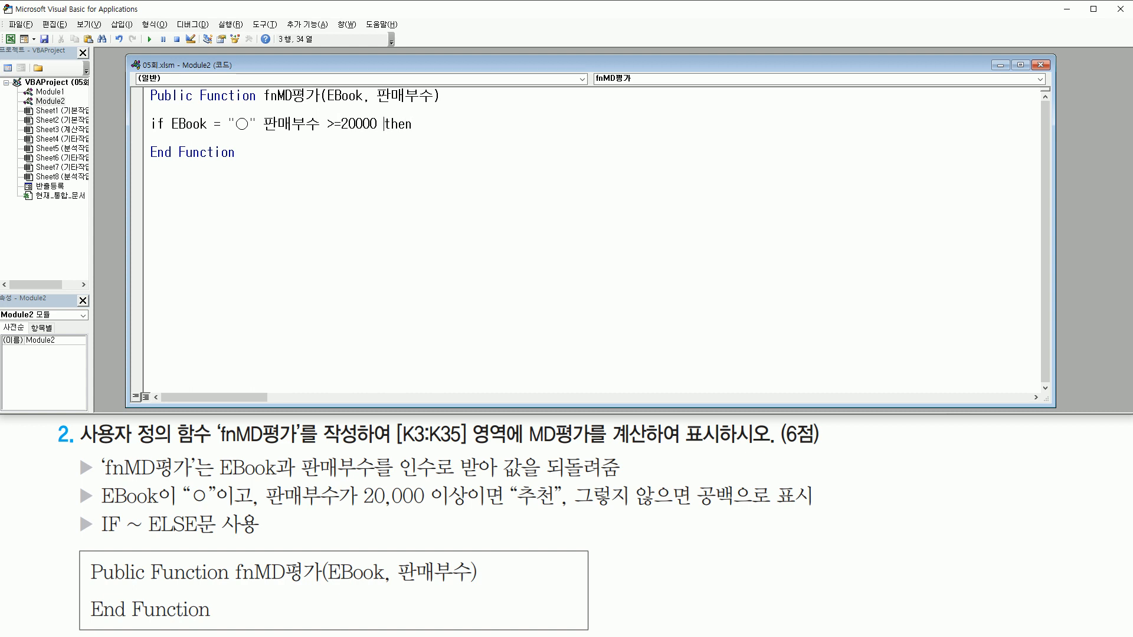
# Insert the And operator between the EBook and 판매부수 conditions and start a new line below the If line.
pyautogui.moveTo(170, 136); pyautogui.dragTo(369, 136)
pyautogui.press('Escape')
pyautogui.click(258, 126)
pyautogui.write('and')
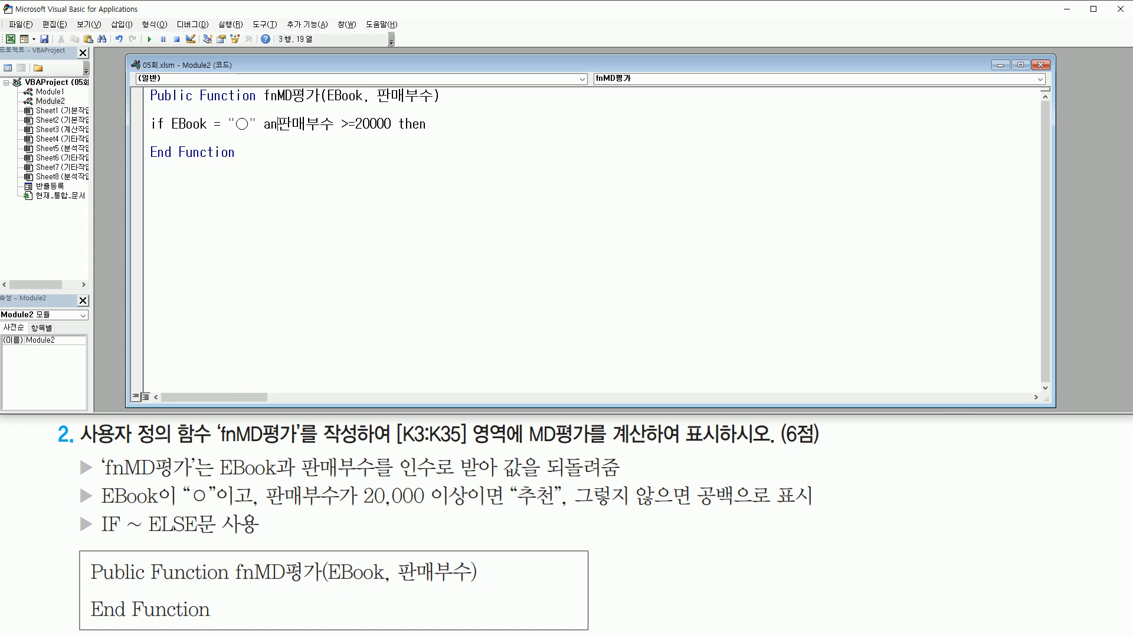
pyautogui.click(440, 124)
pyautogui.press('Return')
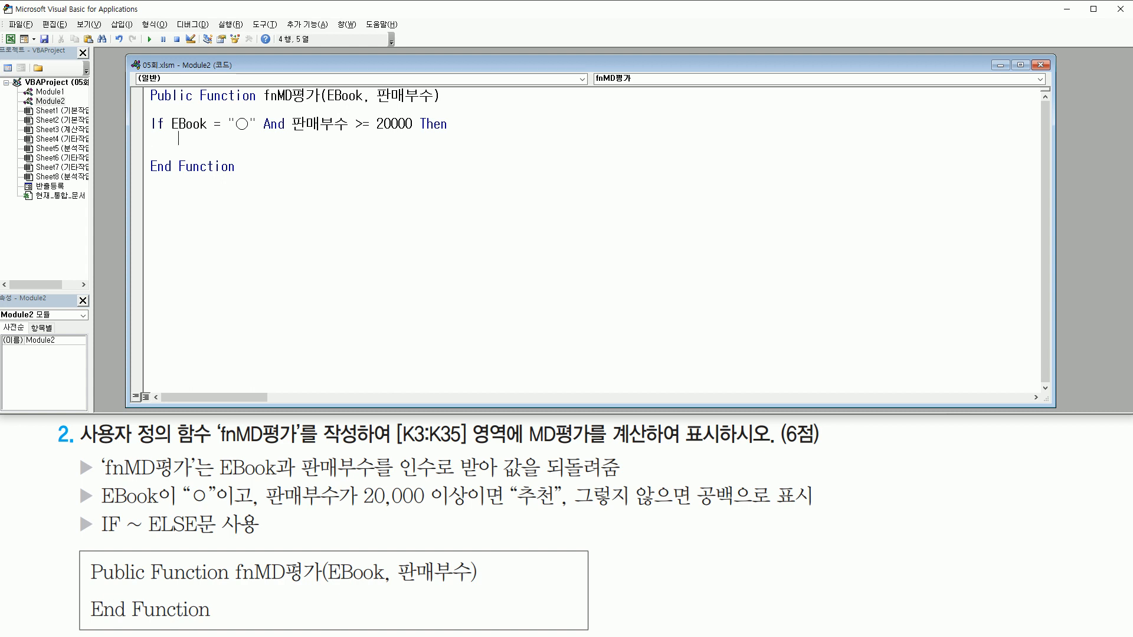
# Make the function return "추천" when both conditions are met by adding fnMD평가 = "추천" under the If line.
pyautogui.write('fnMD평가 = ')
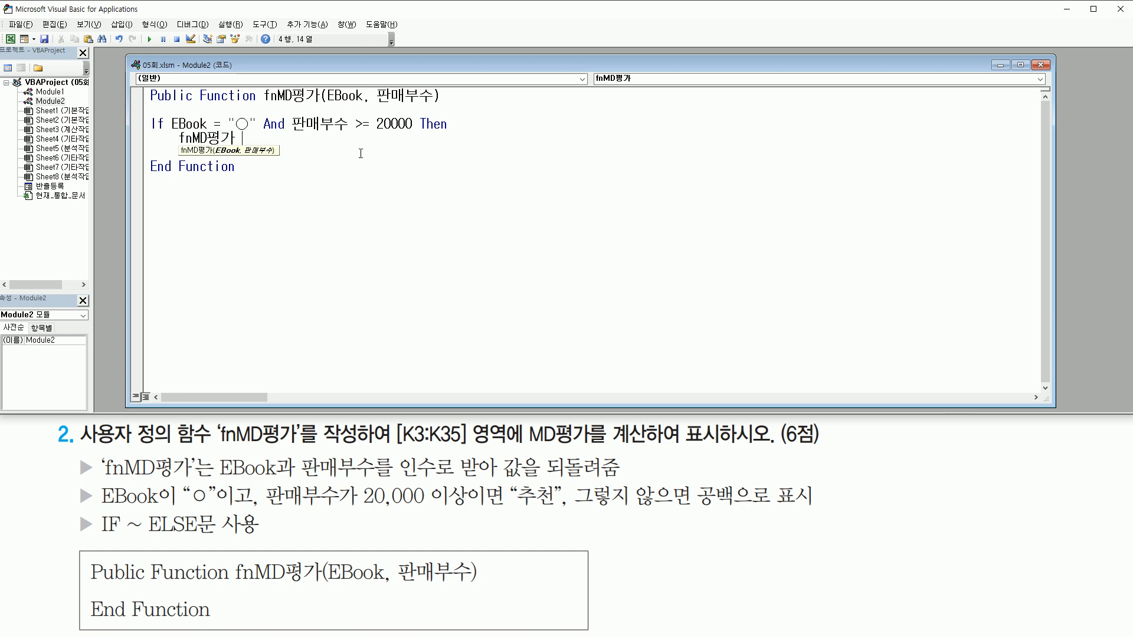
pyautogui.write('"cncj')
pyautogui.press('BackSpace')
pyautogui.press('BackSpace')
pyautogui.press('BackSpace')
pyautogui.press('BackSpace')
pyautogui.write('추천"')
pyautogui.press('Return')
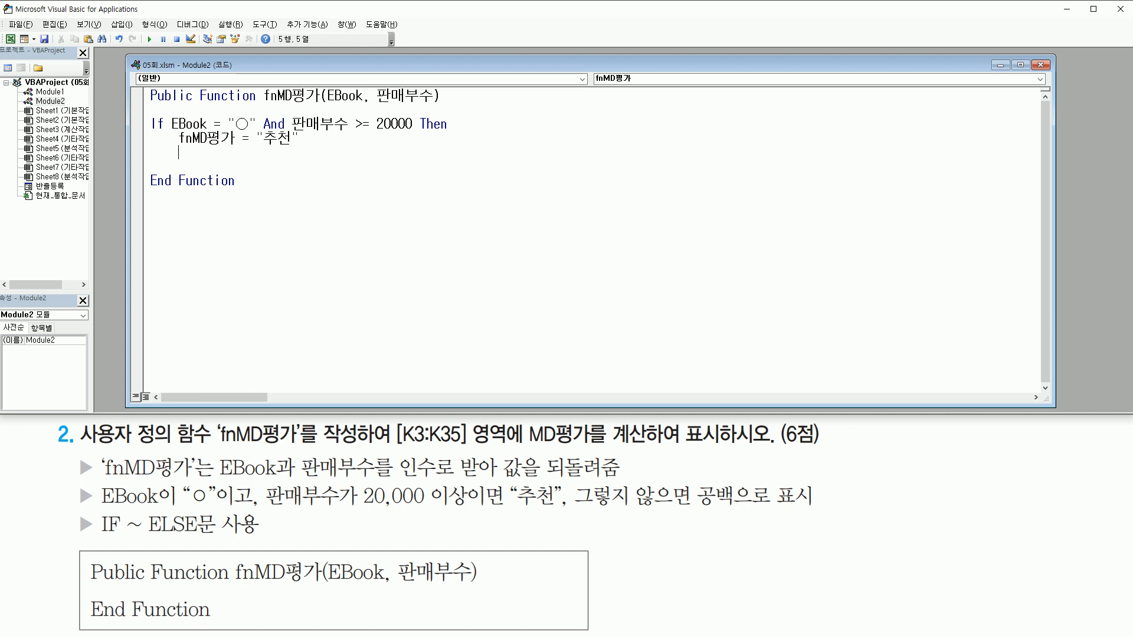
# Add an Else branch with fnMD평가 = "" and close the block with End If.
pyautogui.write('else')
pyautogui.press('Return')
pyautogui.write('fn')
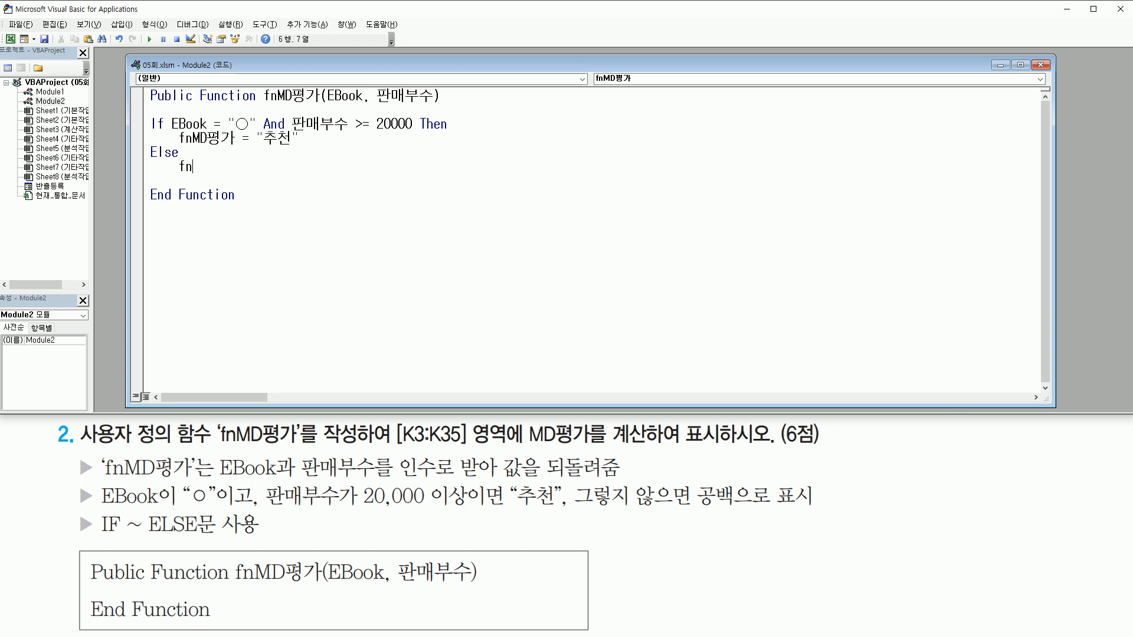
pyautogui.write('MD평가 = ""')
pyautogui.press('Return')
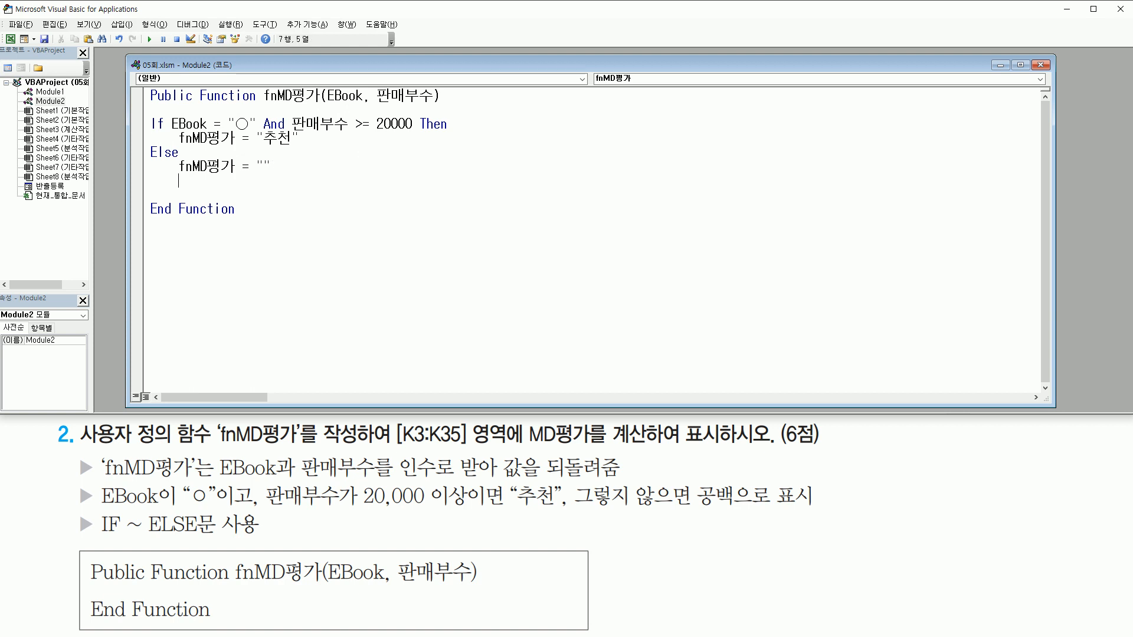
pyautogui.write('end if')
pyautogui.press('Return')
# Space out the code with a blank line before End If and another before Else.
pyautogui.press('Up')
pyautogui.press('Up')
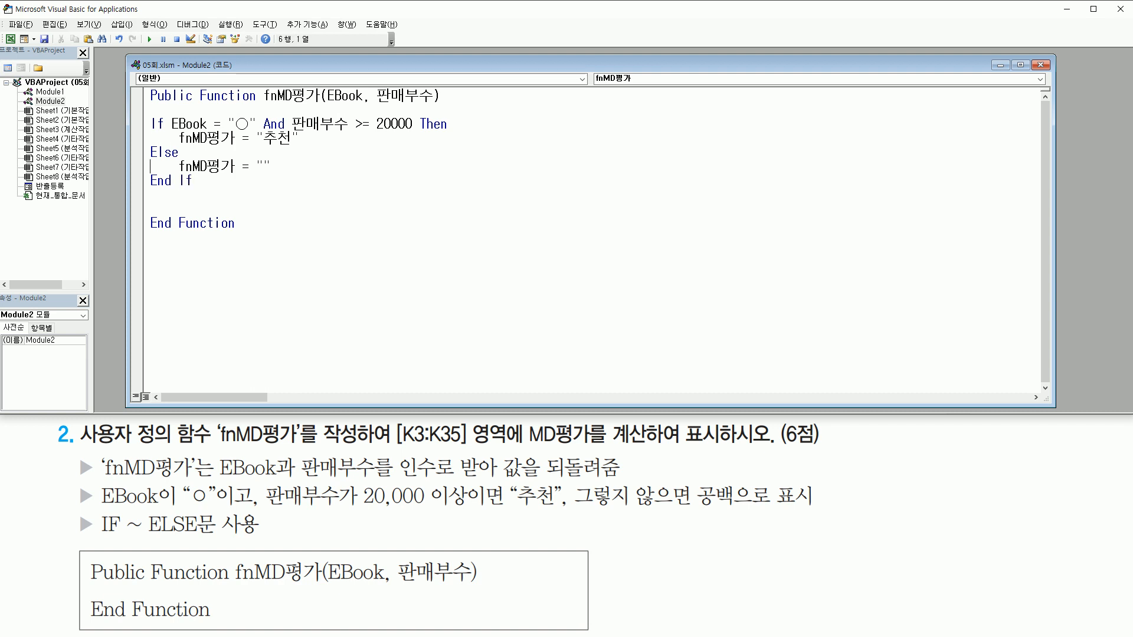
pyautogui.press('Return')
pyautogui.click(150, 153)
pyautogui.press('Return')
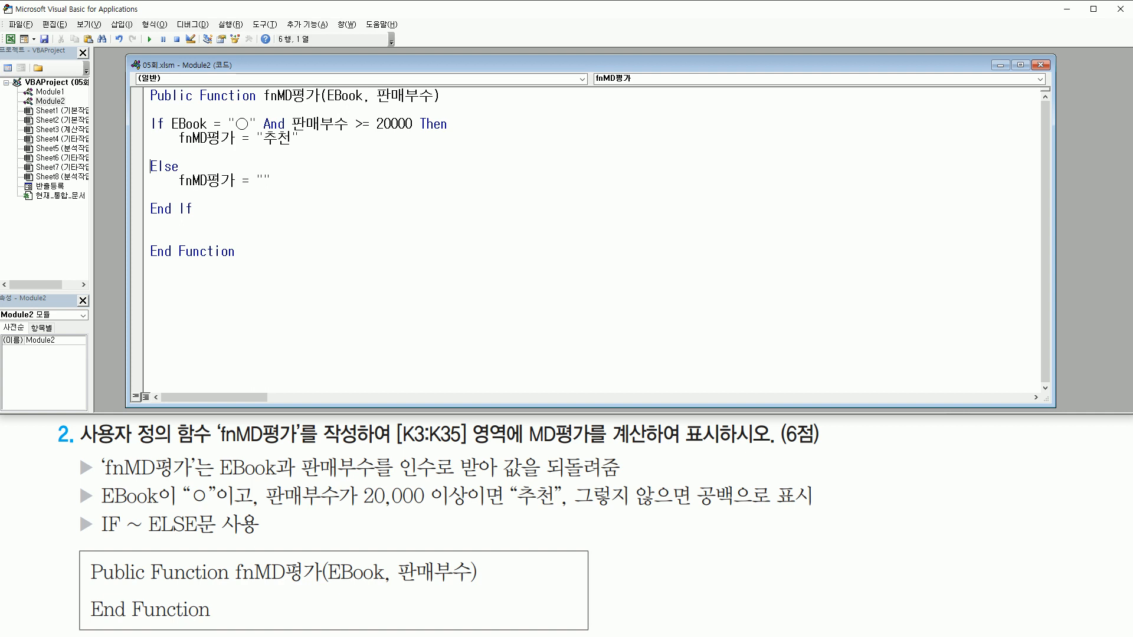
pyautogui.moveTo(170, 109); pyautogui.dragTo(418, 127)
pyautogui.moveTo(258, 148); pyautogui.dragTo(293, 149)
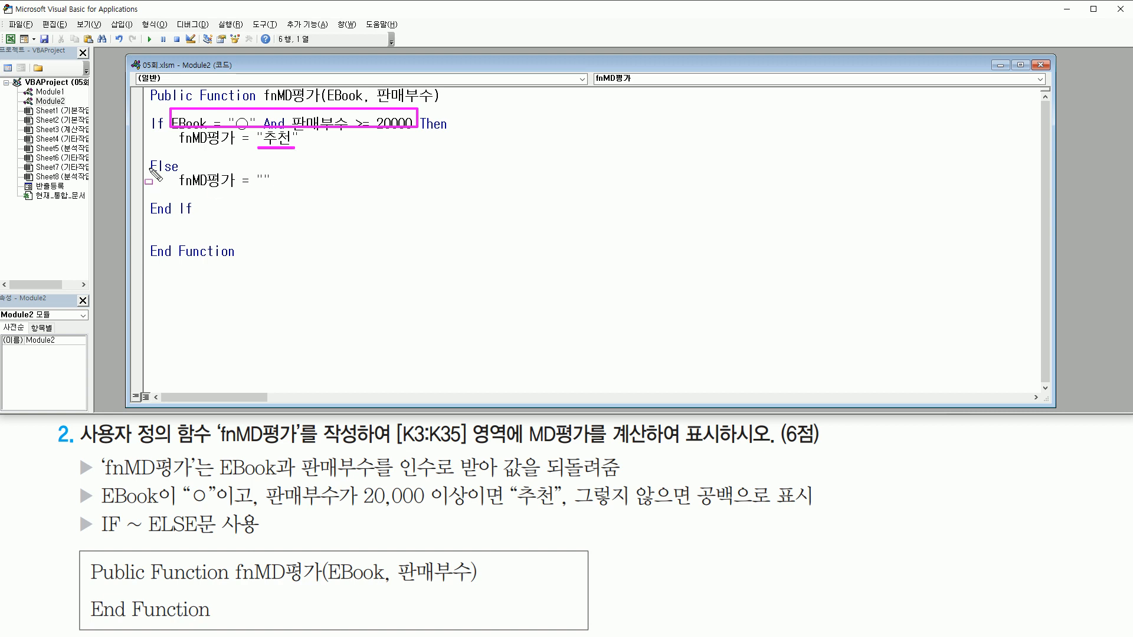
pyautogui.moveTo(256, 191); pyautogui.dragTo(274, 192)
pyautogui.press('Escape')
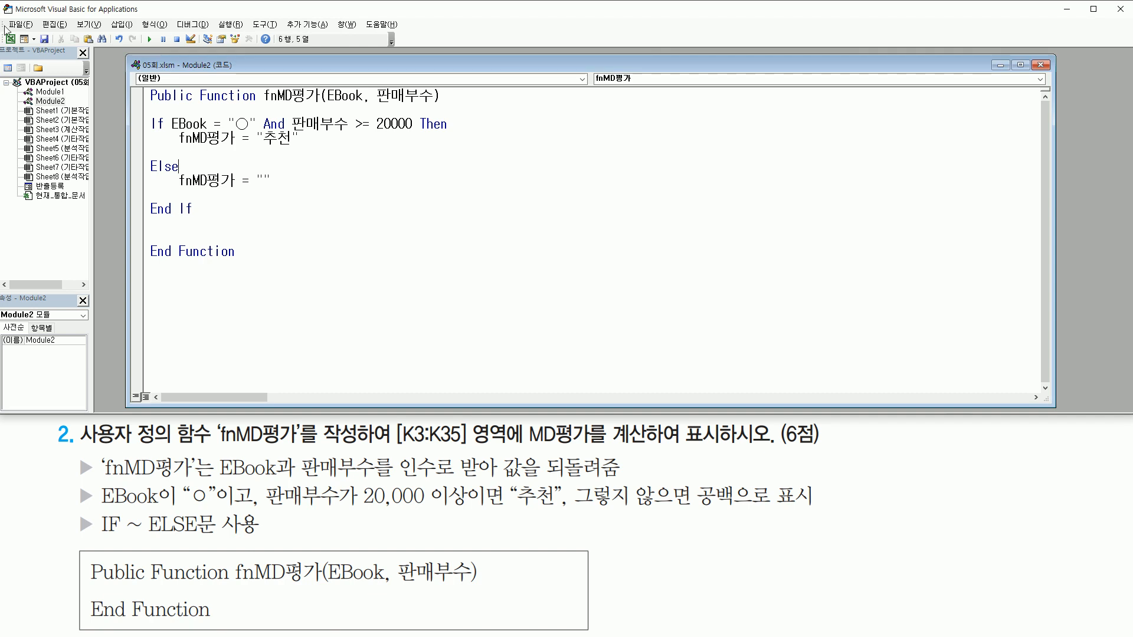
# Return to the worksheet and insert the user-defined function fnMD평가 (category 사용자 정의) in cell K3.
pyautogui.click(12, 39)
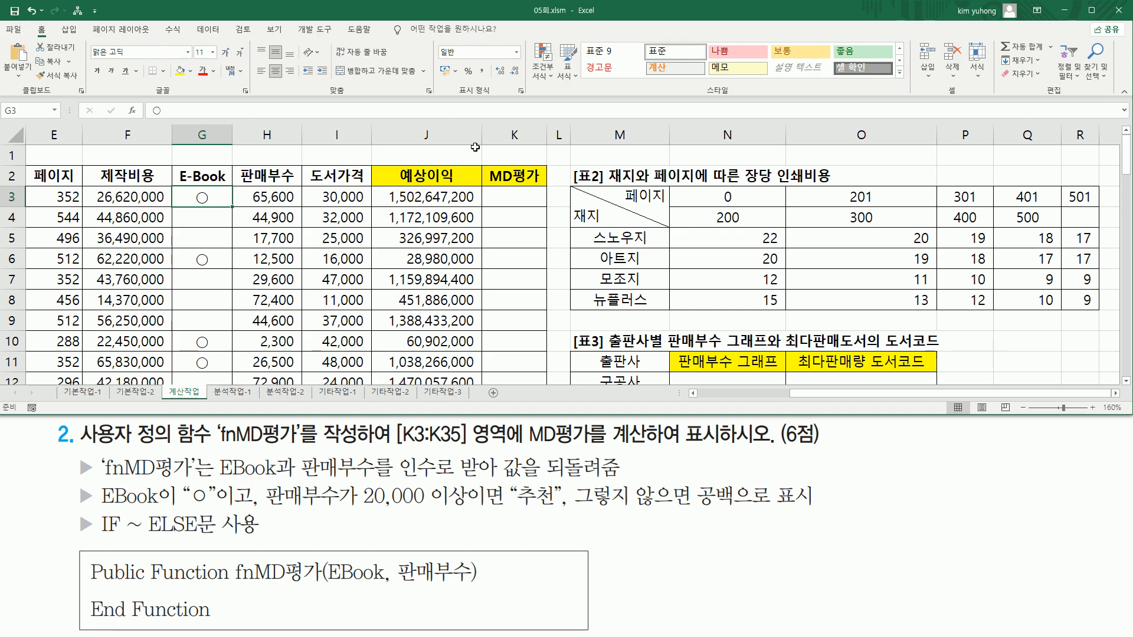
pyautogui.click(511, 195)
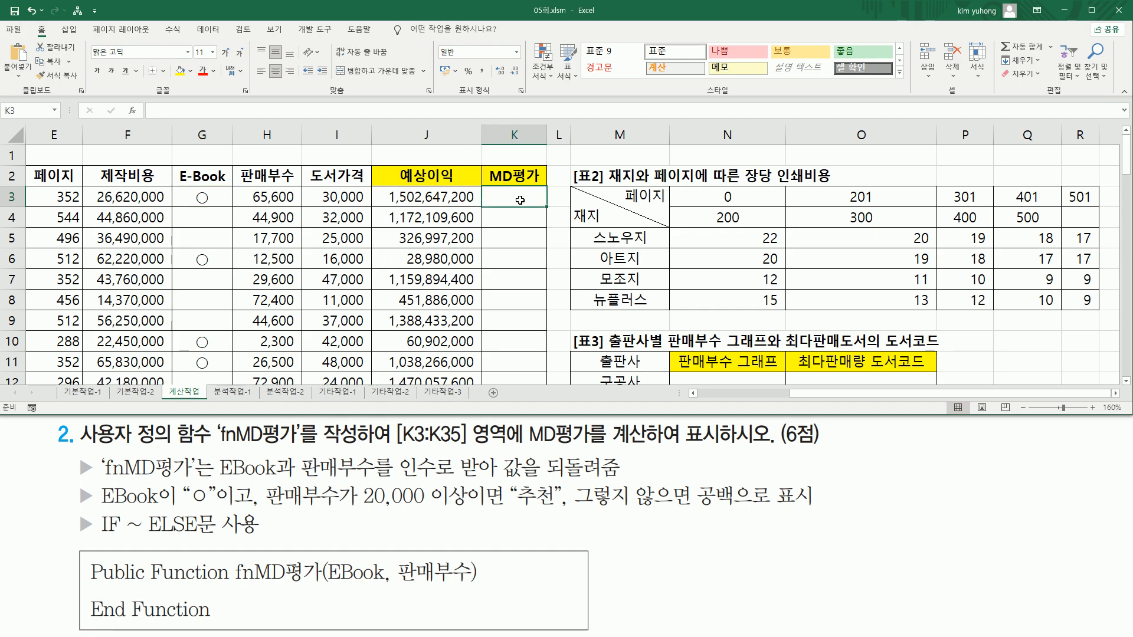
pyautogui.moveTo(498, 189); pyautogui.dragTo(540, 204)
pyautogui.moveTo(125, 98); pyautogui.dragTo(143, 119)
pyautogui.click(133, 112)
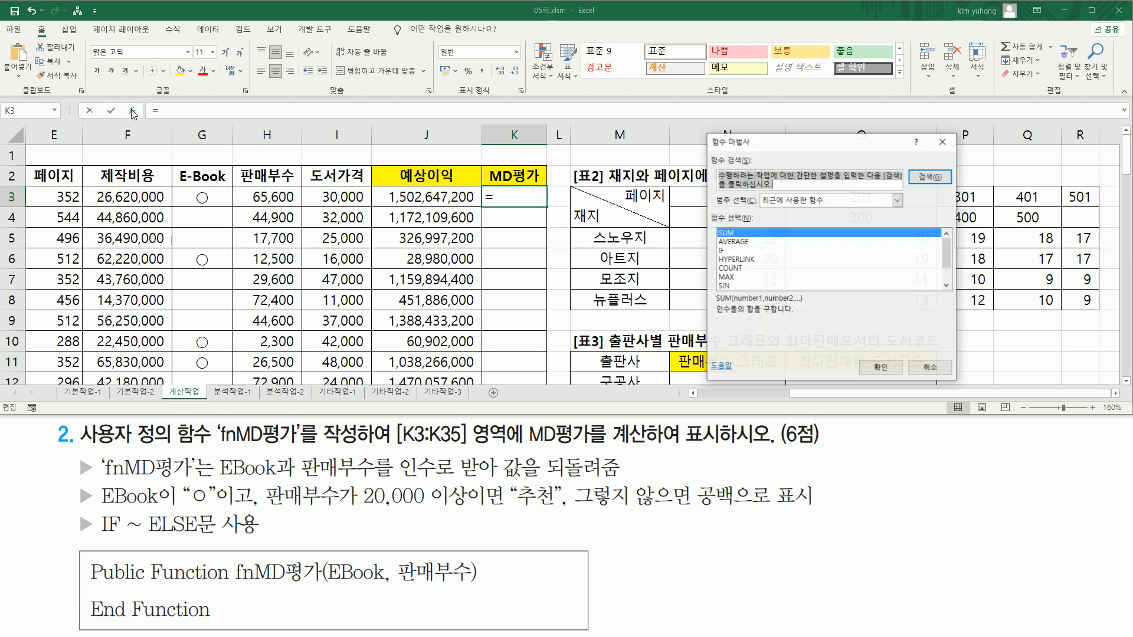
pyautogui.click(790, 204)
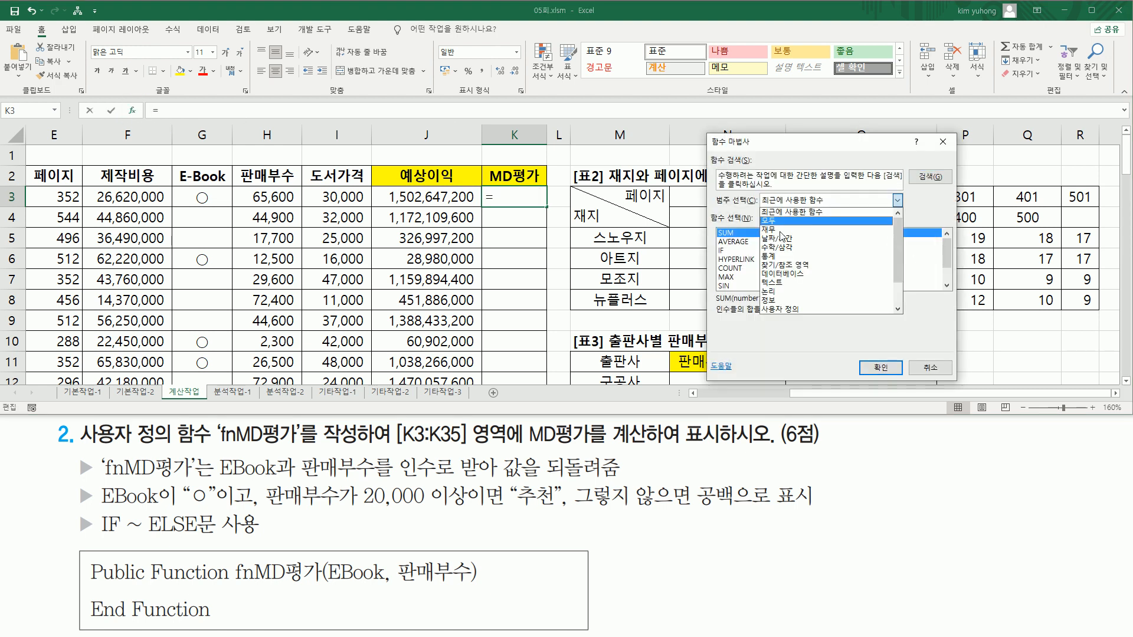
pyautogui.click(787, 308)
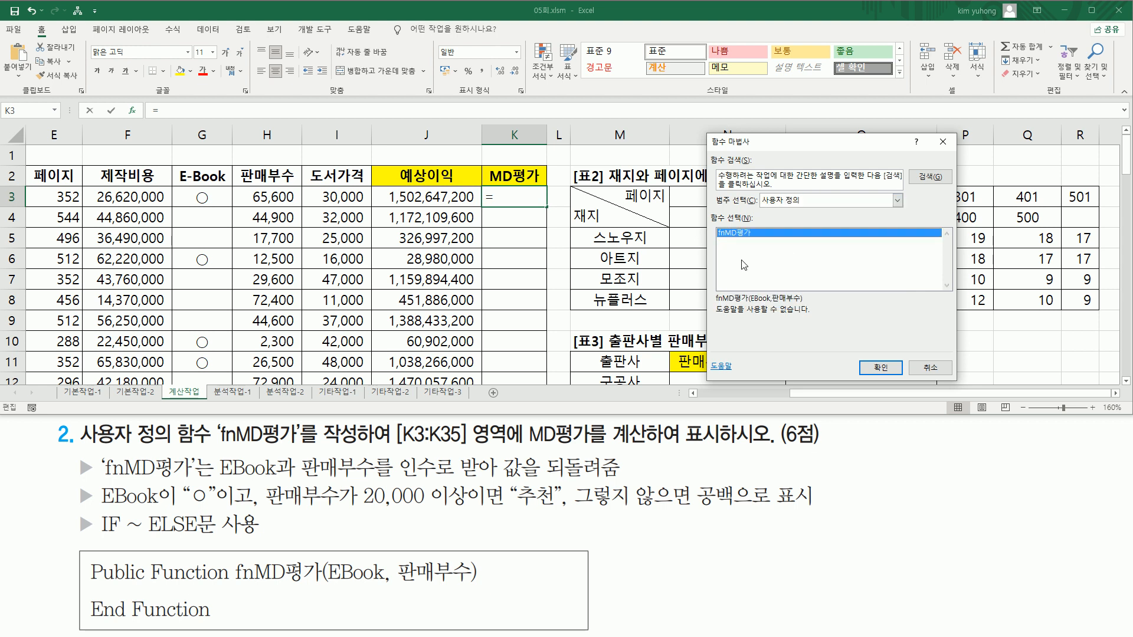
pyautogui.moveTo(709, 221); pyautogui.dragTo(764, 246)
pyautogui.press('Escape')
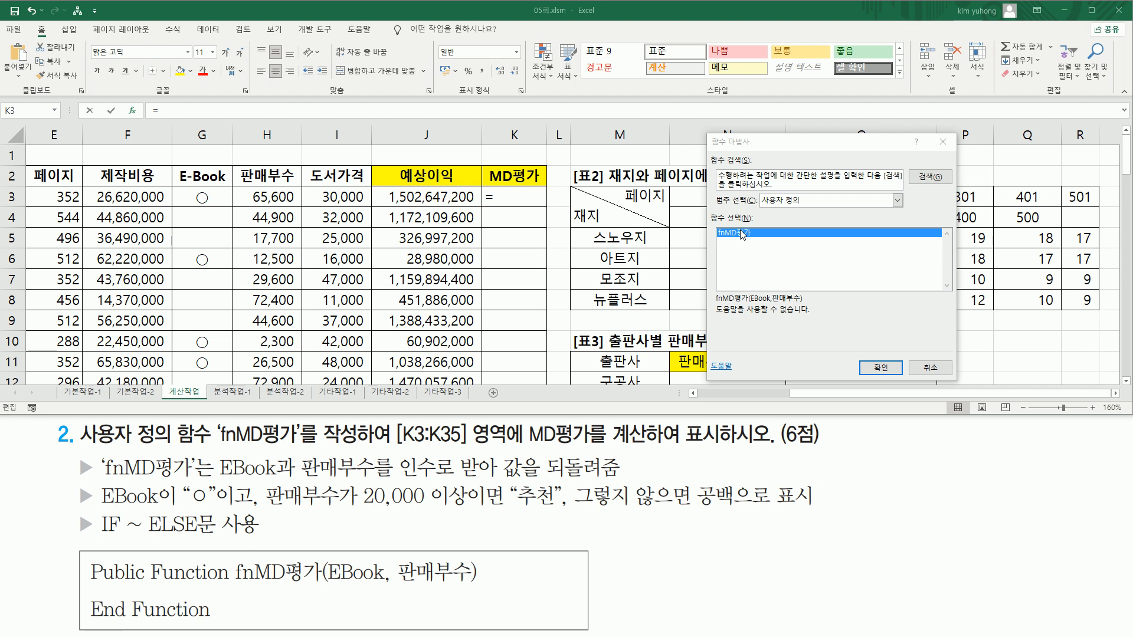
pyautogui.click(864, 362)
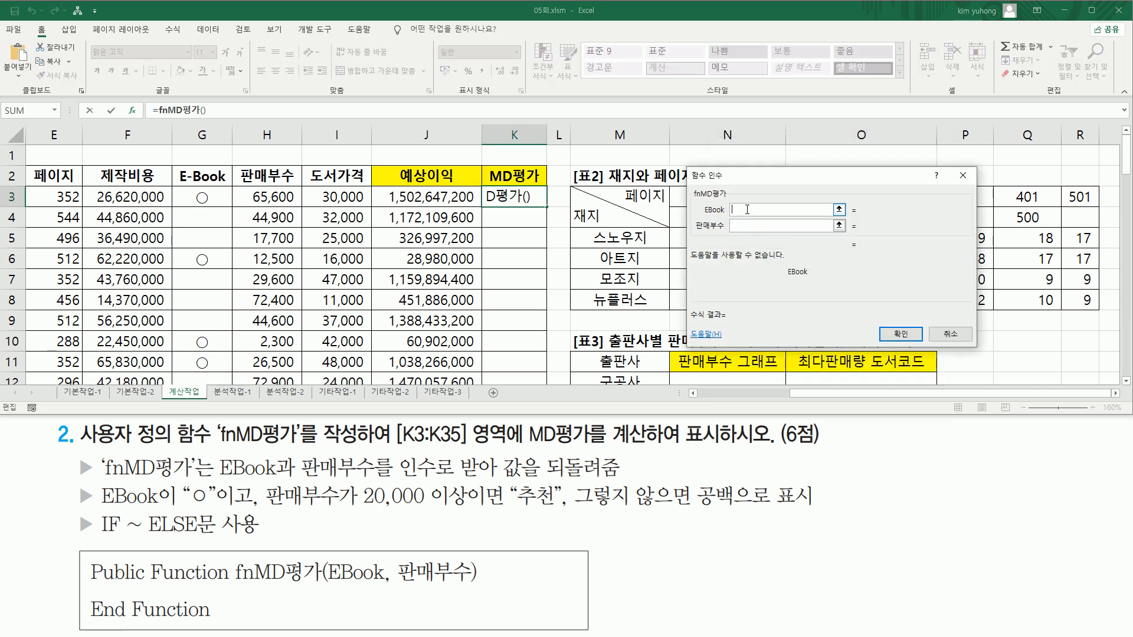
# Set the function's EBook argument to G3 and its 판매부수 argument to H3, and accept the formula.
pyautogui.click(198, 195)
pyautogui.click(744, 224)
pyautogui.click(745, 228)
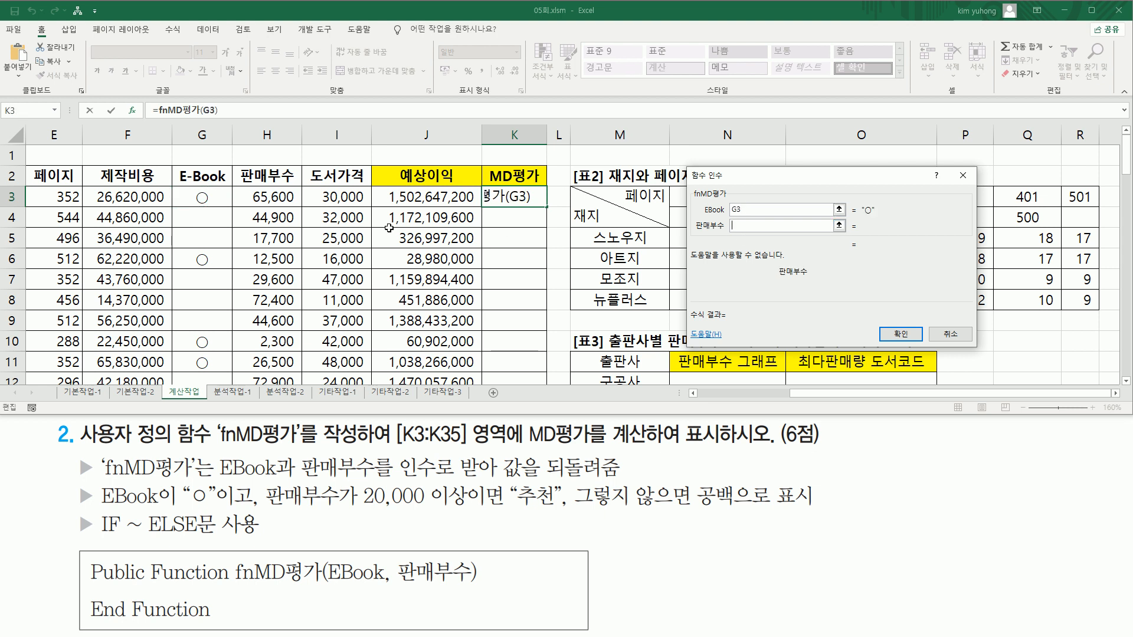
pyautogui.click(274, 198)
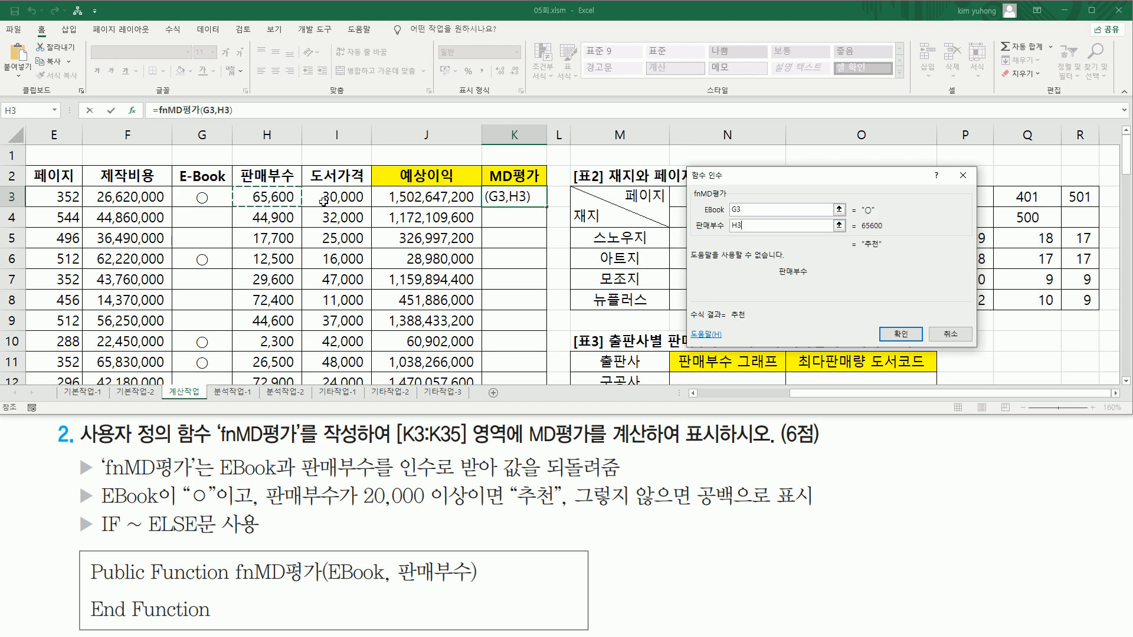
pyautogui.click(899, 336)
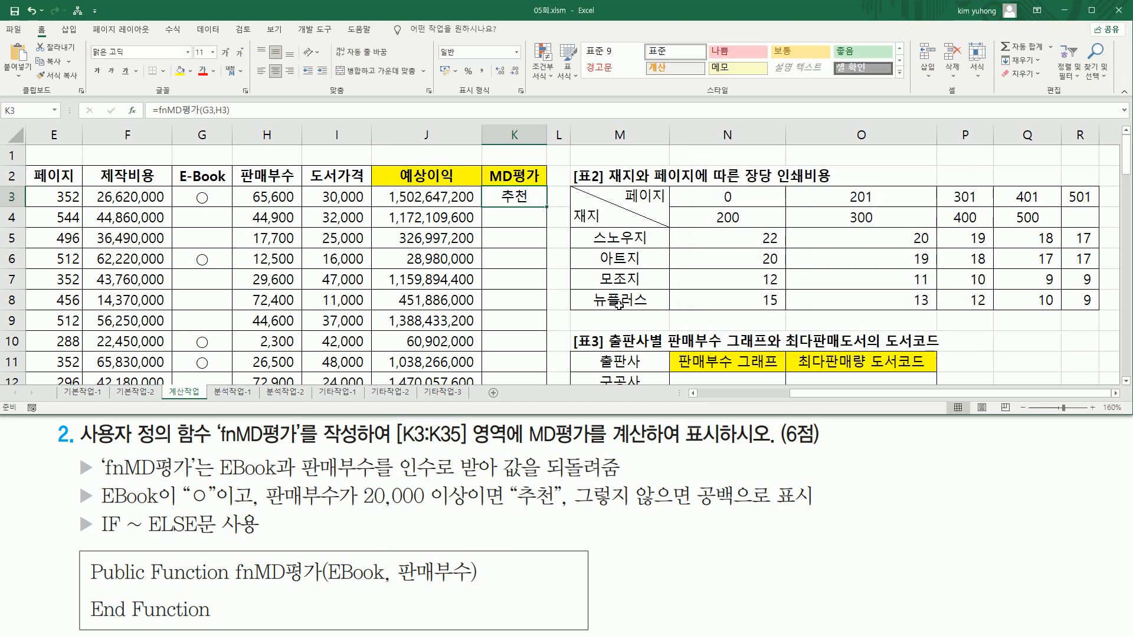
# Fill the fnMD평가 formula from K3 down through K35.
pyautogui.moveTo(547, 207); pyautogui.dragTo(534, 345)
pyautogui.scroll(8, 533, 345)
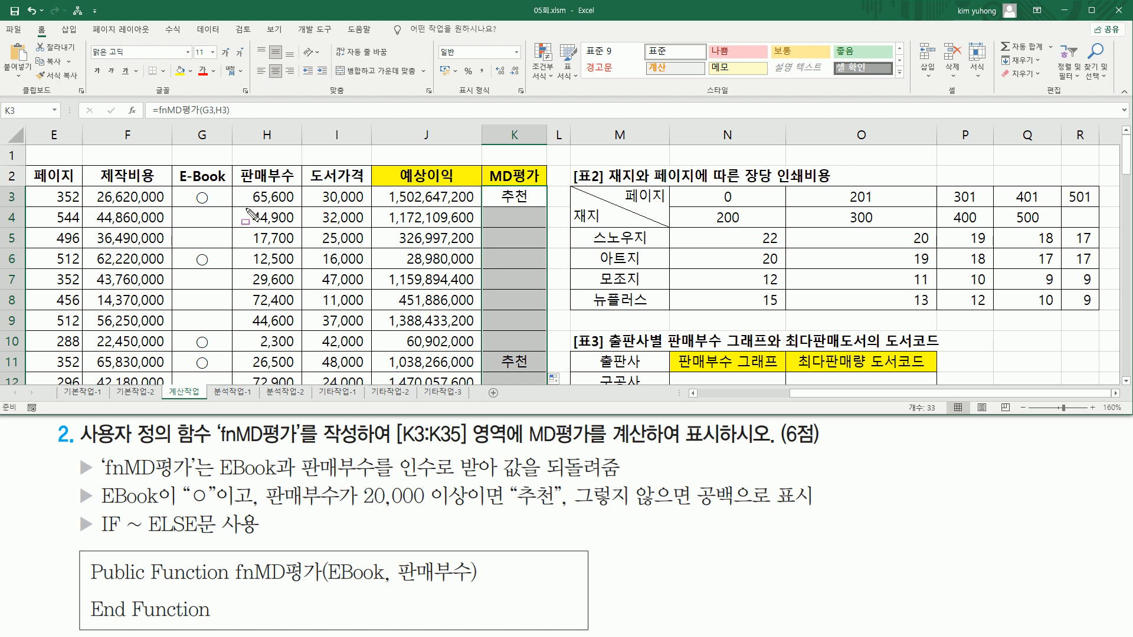
pyautogui.moveTo(246, 207); pyautogui.dragTo(299, 224)
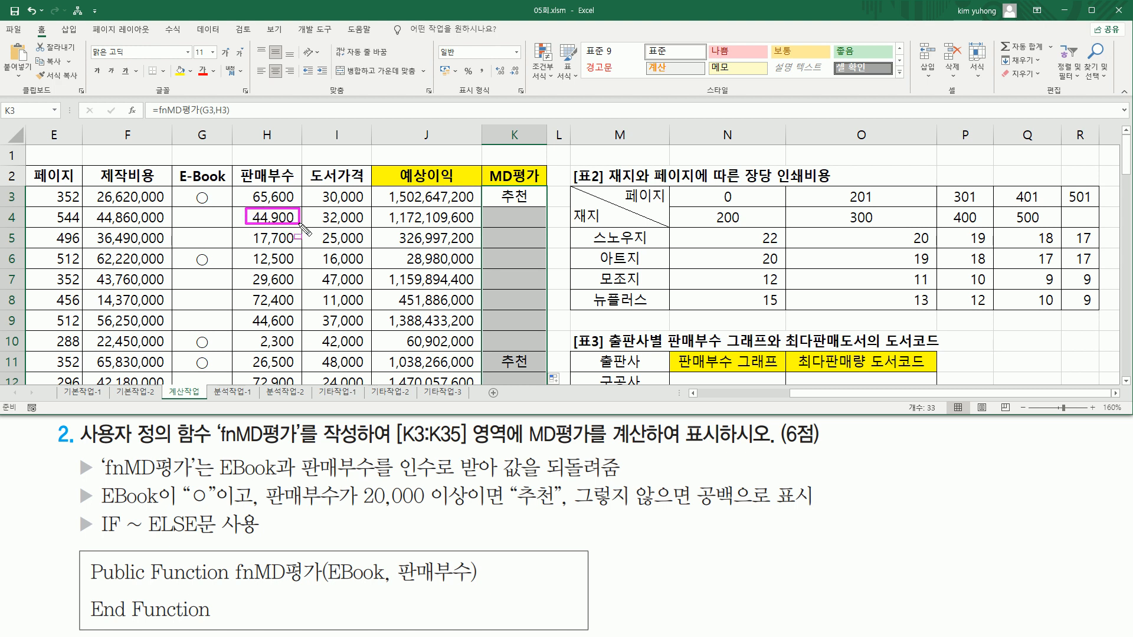
# Check the MD평가 results in rows 4 to 6 against their E-Book and 판매부수 values.
pyautogui.moveTo(190, 222); pyautogui.dragTo(222, 222)
pyautogui.moveTo(499, 209); pyautogui.dragTo(537, 226)
pyautogui.moveTo(196, 232); pyautogui.dragTo(295, 245)
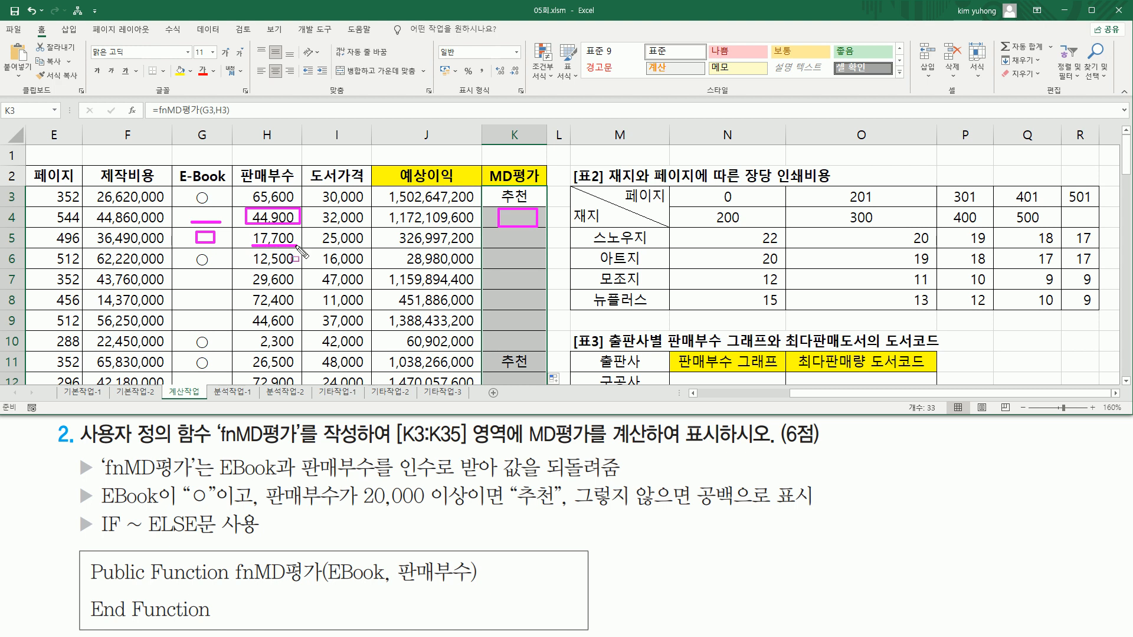
pyautogui.moveTo(503, 232); pyautogui.dragTo(538, 241)
pyautogui.moveTo(192, 252)
pyautogui.mouseDown()
pyautogui.moveTo(201, 267)
pyautogui.moveTo(214, 253)
pyautogui.moveTo(293, 263)
pyautogui.mouseUp()
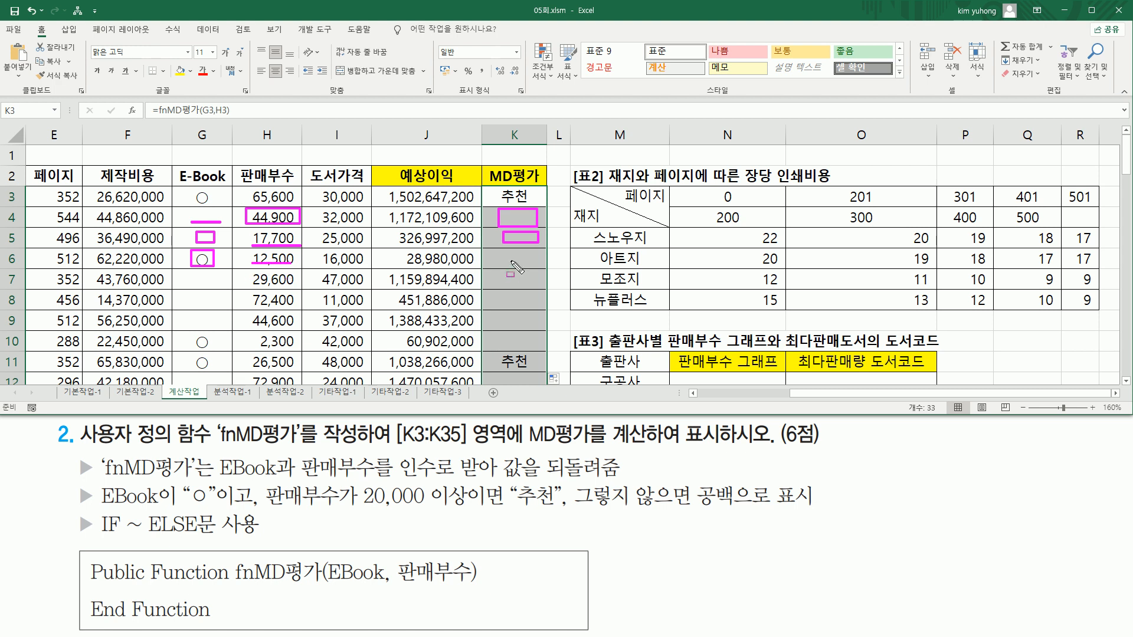
pyautogui.moveTo(506, 252); pyautogui.dragTo(533, 260)
pyautogui.press('Escape')
pyautogui.click(496, 239)
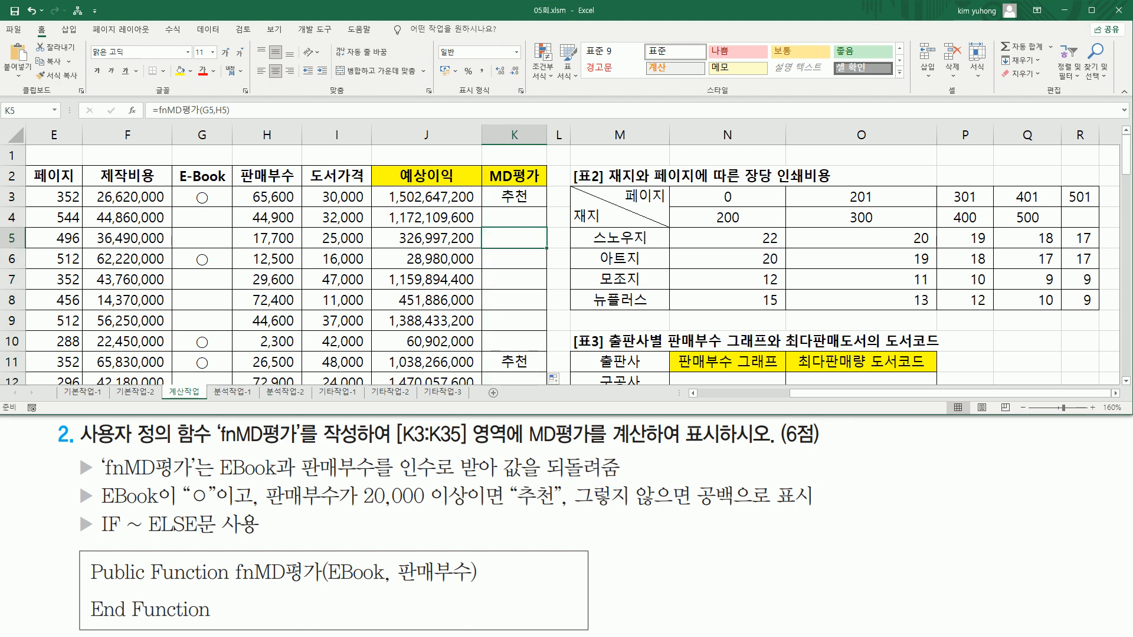
# Read task 3 and locate the 출판사 and 판매부수 columns in 표1 and the target range N12:N15 in 표3.
pyautogui.moveTo(214, 415); pyautogui.dragTo(213, 501)
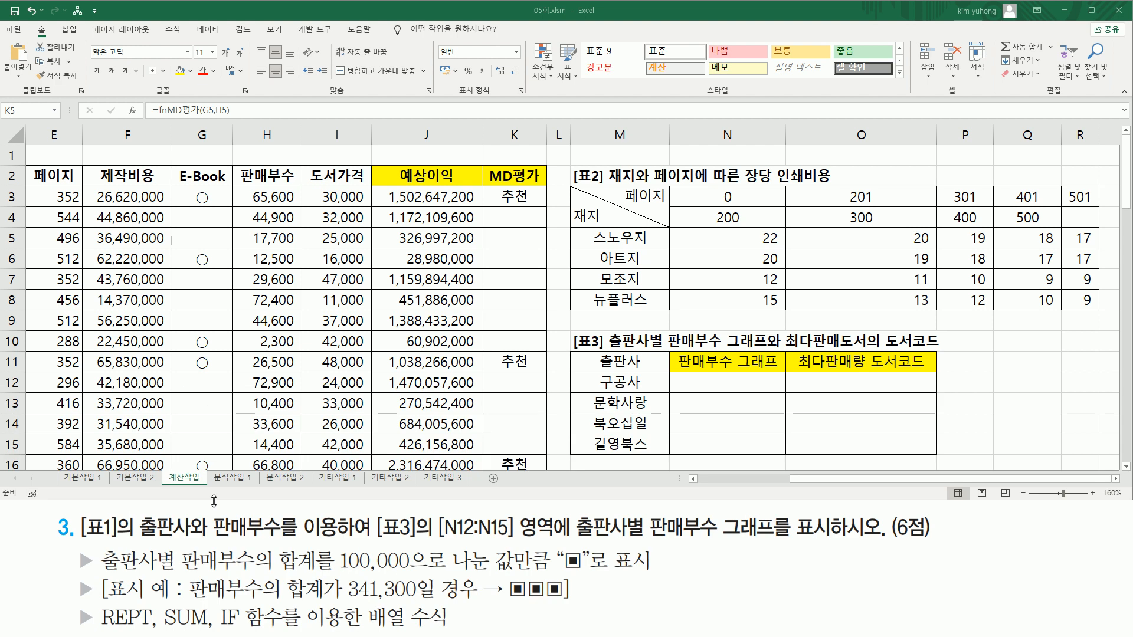
pyautogui.moveTo(75, 508)
pyautogui.mouseDown()
pyautogui.moveTo(76, 540)
pyautogui.moveTo(294, 540)
pyautogui.mouseUp()
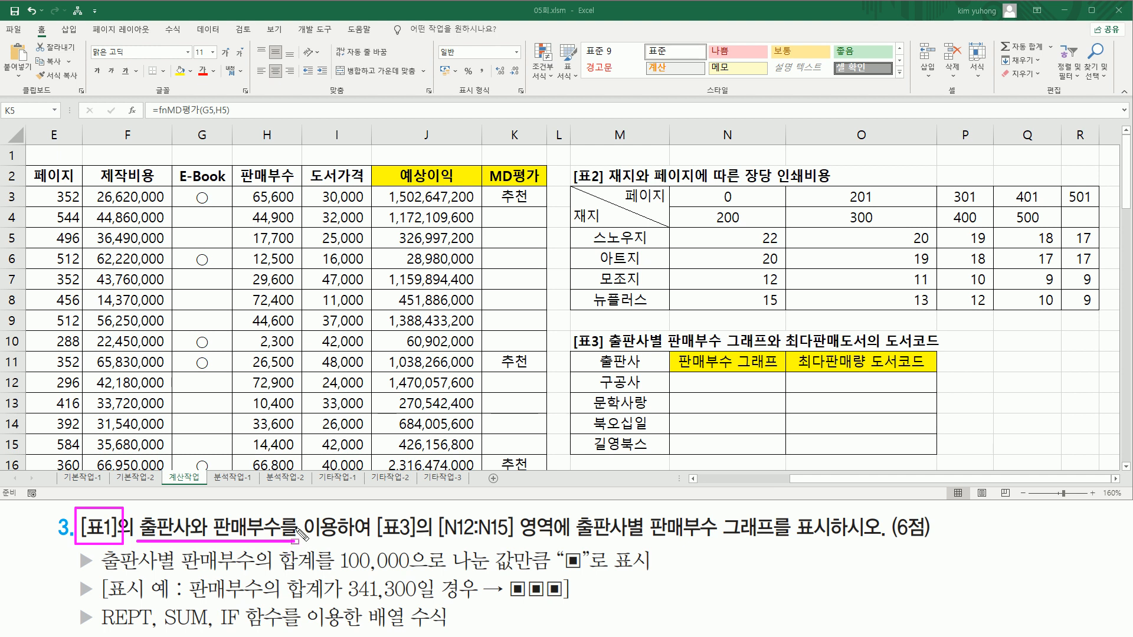
pyautogui.press('Escape')
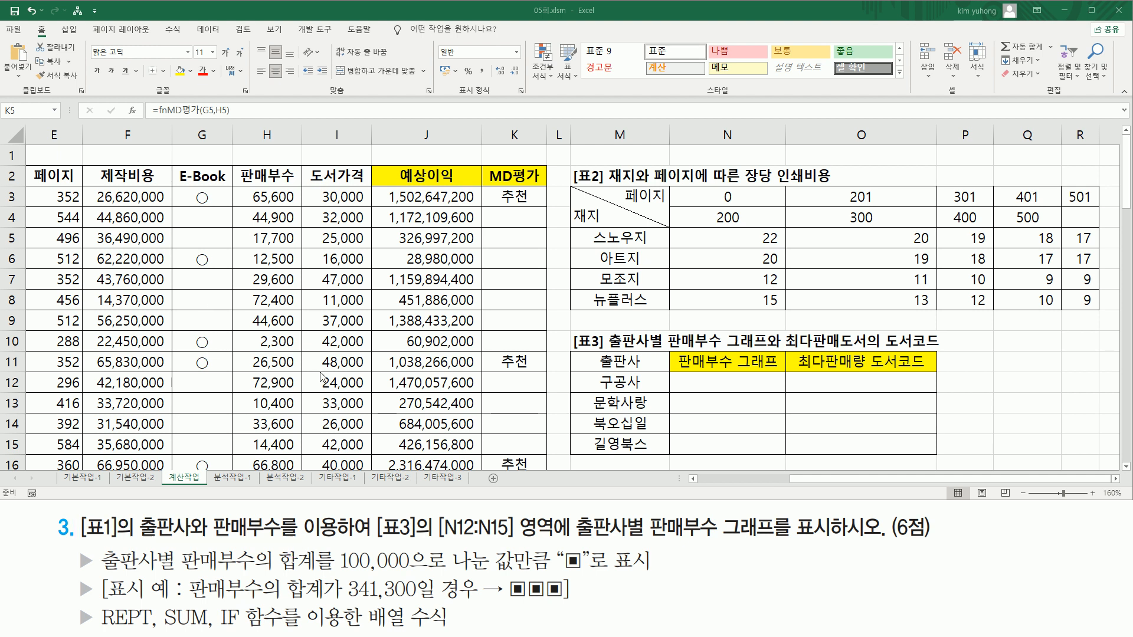
pyautogui.click(732, 479)
pyautogui.moveTo(161, 165)
pyautogui.mouseDown()
pyautogui.moveTo(236, 481)
pyautogui.moveTo(230, 449)
pyautogui.mouseUp()
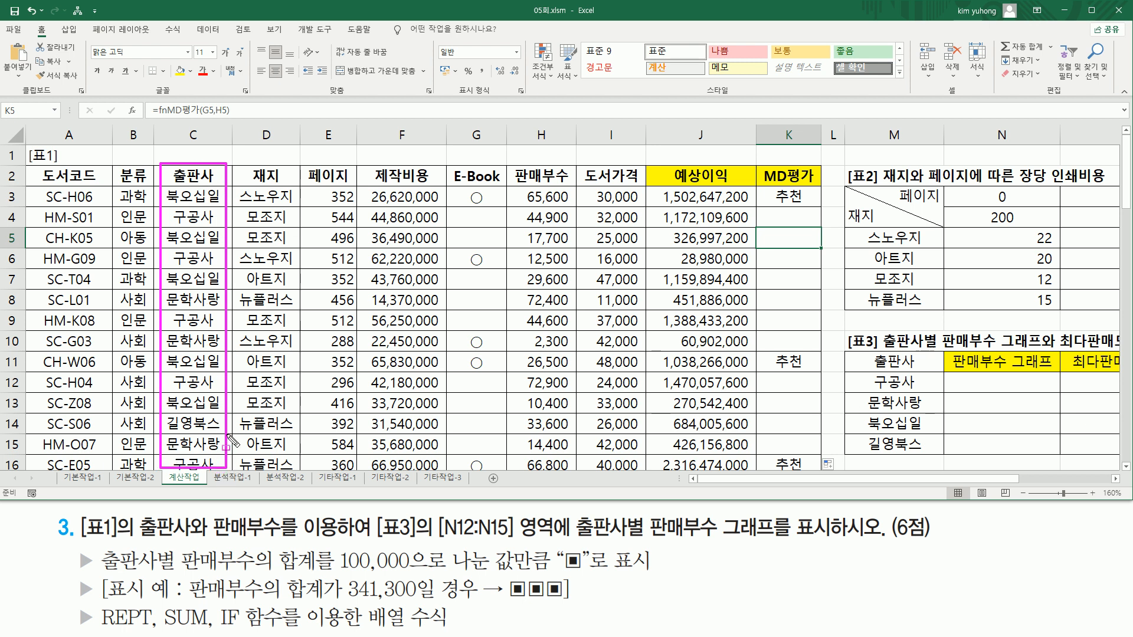
pyautogui.moveTo(508, 166)
pyautogui.mouseDown()
pyautogui.moveTo(549, 260)
pyautogui.moveTo(569, 481)
pyautogui.moveTo(566, 470)
pyautogui.mouseUp()
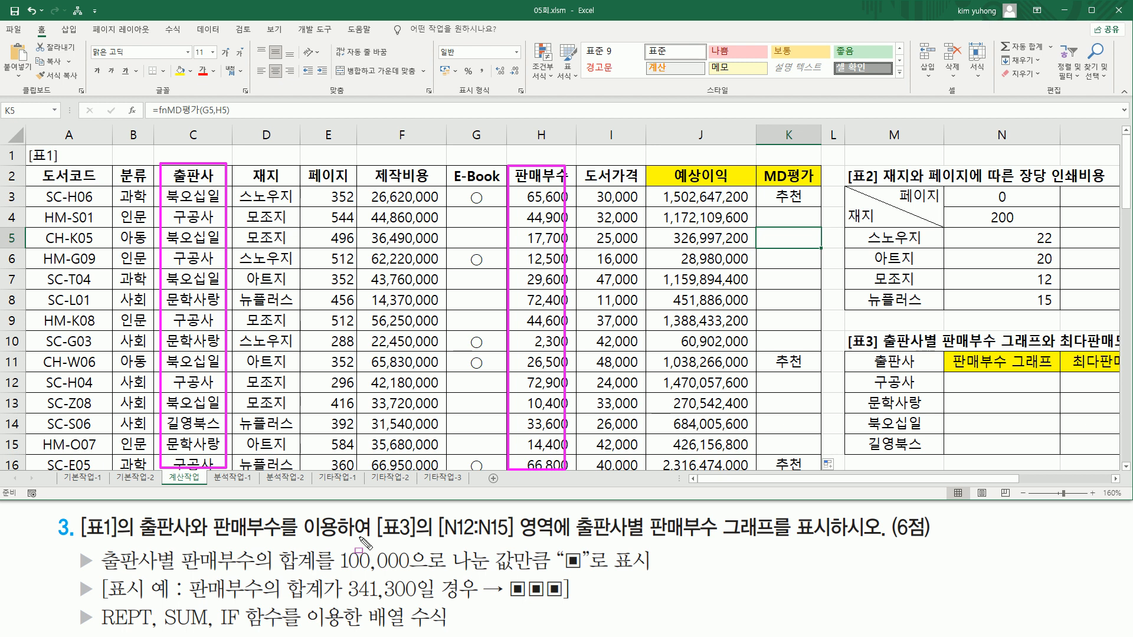
pyautogui.moveTo(368, 511); pyautogui.dragTo(423, 544)
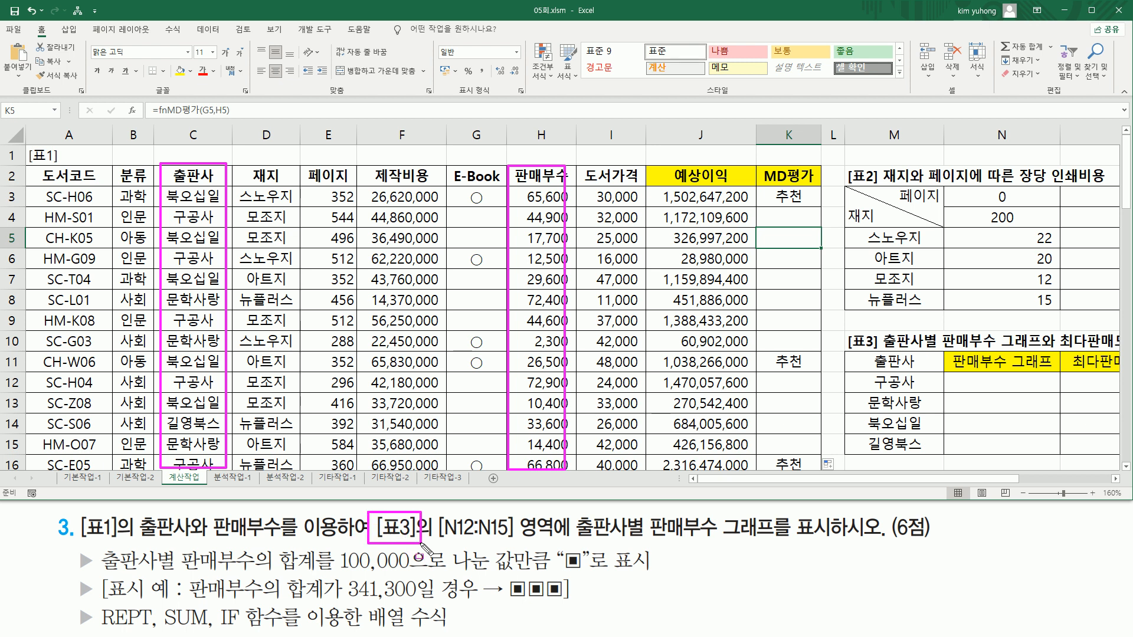
pyautogui.moveTo(844, 332)
pyautogui.mouseDown()
pyautogui.moveTo(1082, 467)
pyautogui.moveTo(1120, 467)
pyautogui.mouseUp()
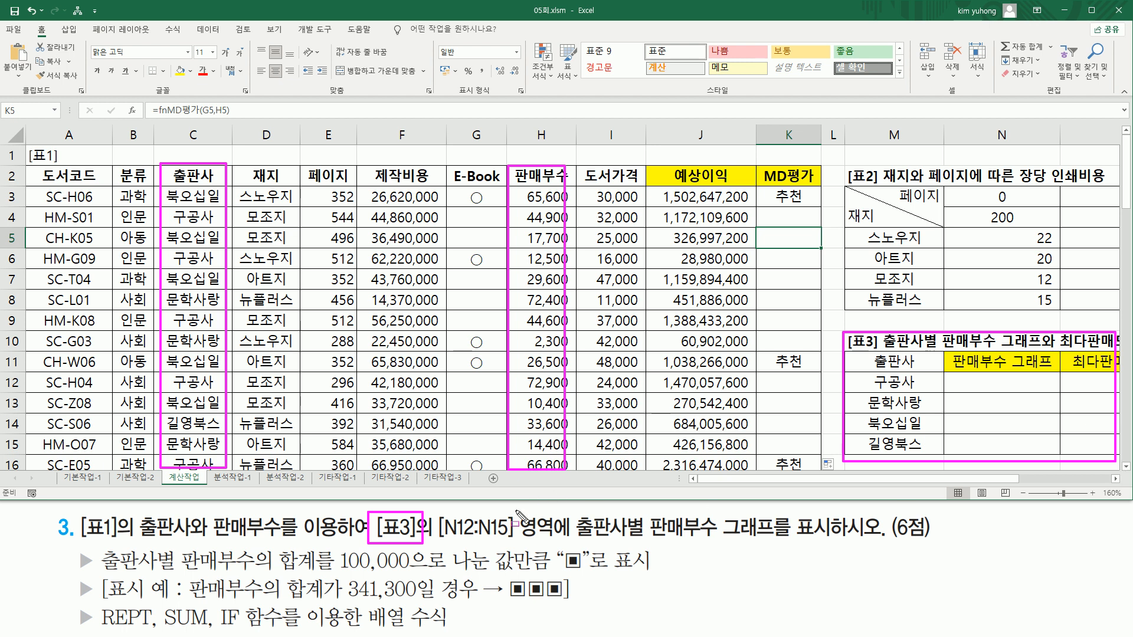
pyautogui.moveTo(959, 377)
pyautogui.mouseDown()
pyautogui.moveTo(996, 434)
pyautogui.moveTo(1051, 453)
pyautogui.mouseUp()
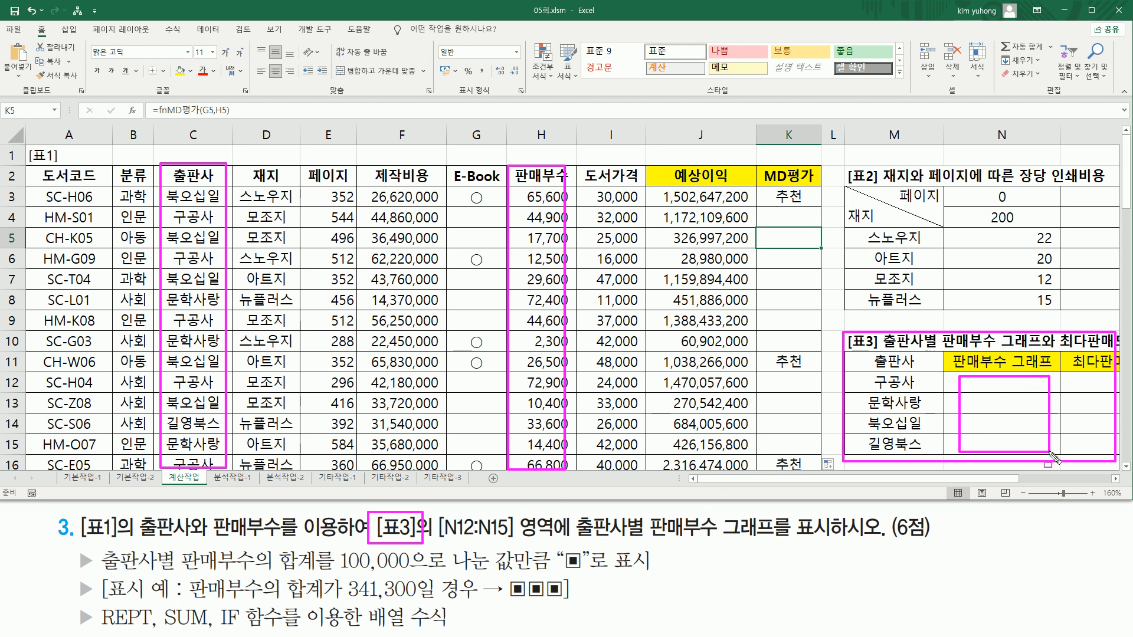
# Review task 3's graph rules: the 100,000 divisor, the ▣ symbol, the 341,300 example and the REPT, SUM and IF functions.
pyautogui.moveTo(576, 537); pyautogui.dragTo(835, 536)
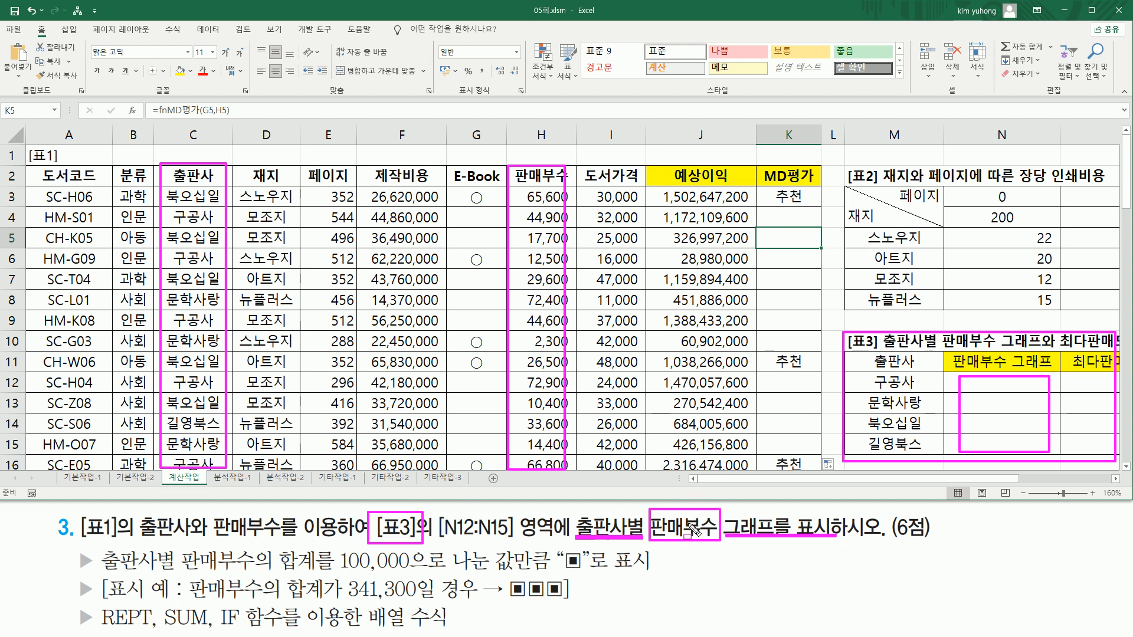
pyautogui.moveTo(103, 571)
pyautogui.mouseDown()
pyautogui.moveTo(329, 570)
pyautogui.moveTo(322, 550)
pyautogui.mouseUp()
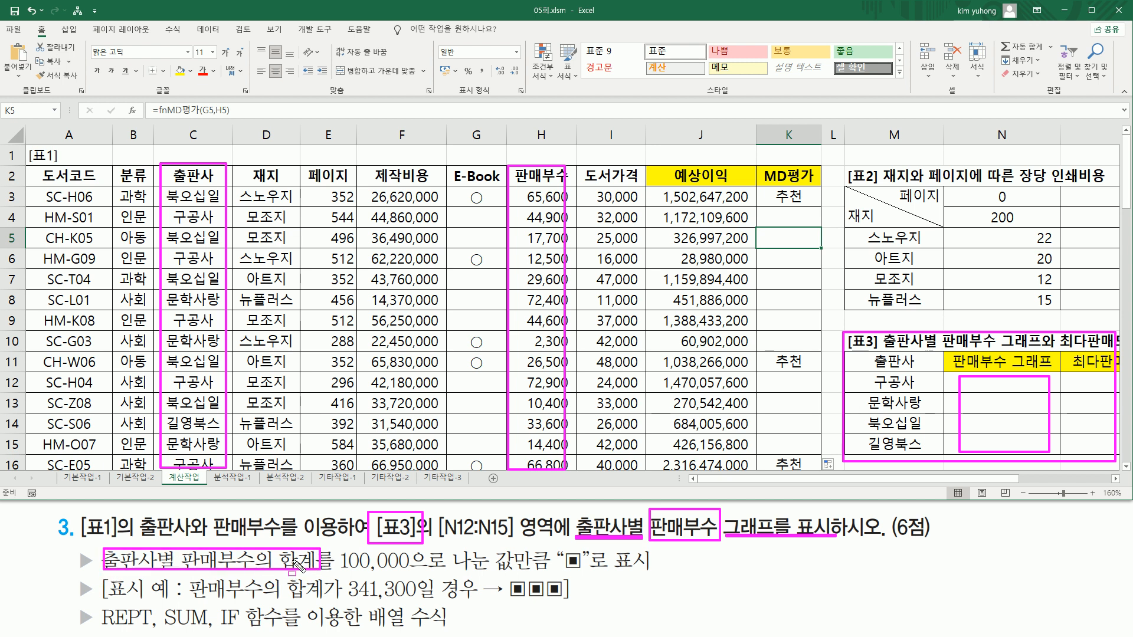
pyautogui.moveTo(340, 572); pyautogui.dragTo(410, 572)
pyautogui.moveTo(562, 571); pyautogui.dragTo(577, 571)
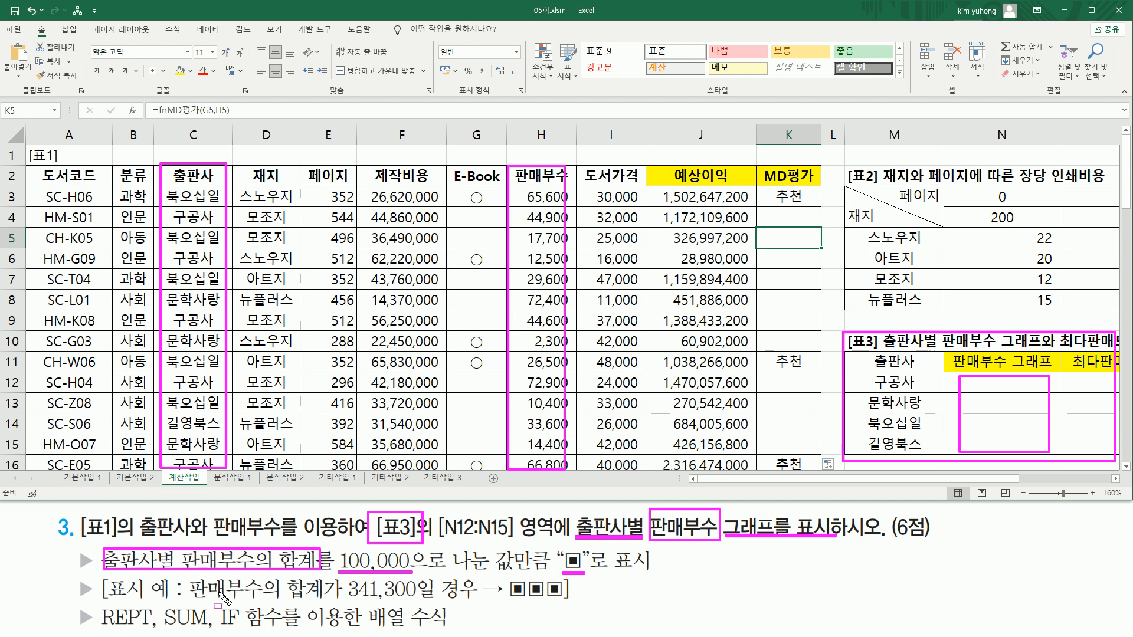
pyautogui.moveTo(347, 599); pyautogui.dragTo(417, 600)
pyautogui.moveTo(510, 600); pyautogui.dragTo(561, 601)
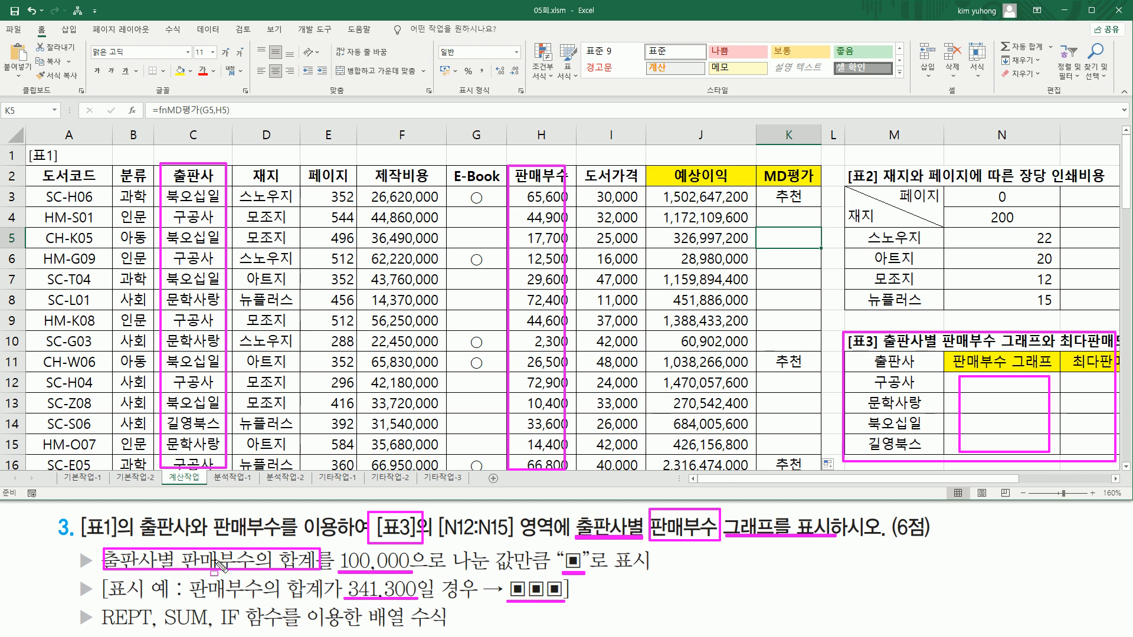
pyautogui.moveTo(161, 606); pyautogui.dragTo(280, 628)
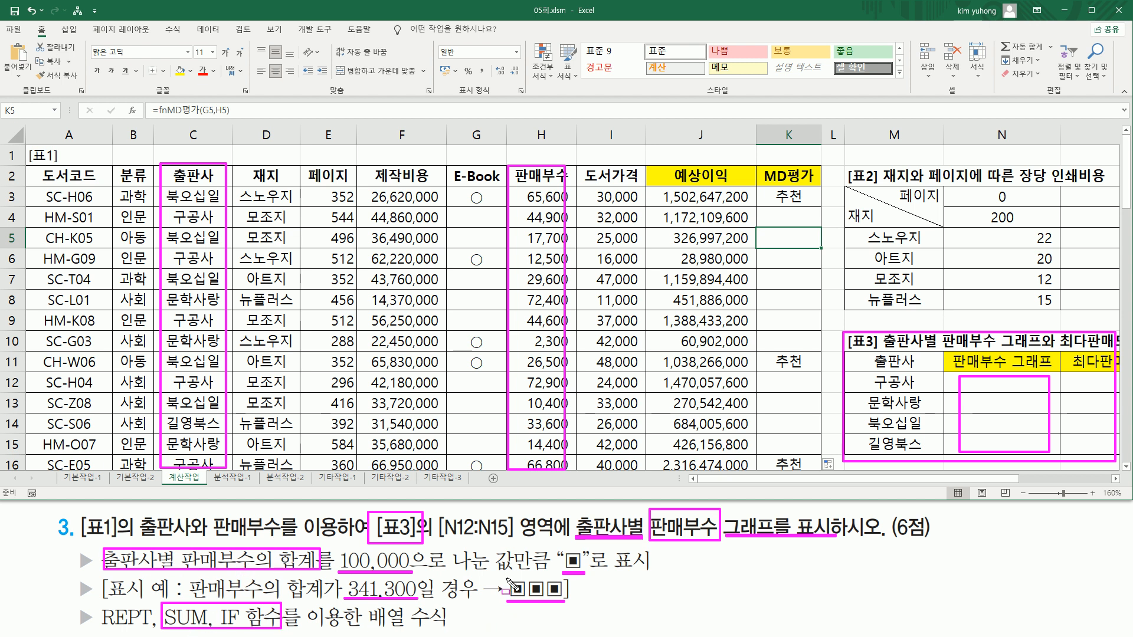
pyautogui.moveTo(504, 577); pyautogui.dragTo(572, 608)
pyautogui.moveTo(98, 628); pyautogui.dragTo(155, 629)
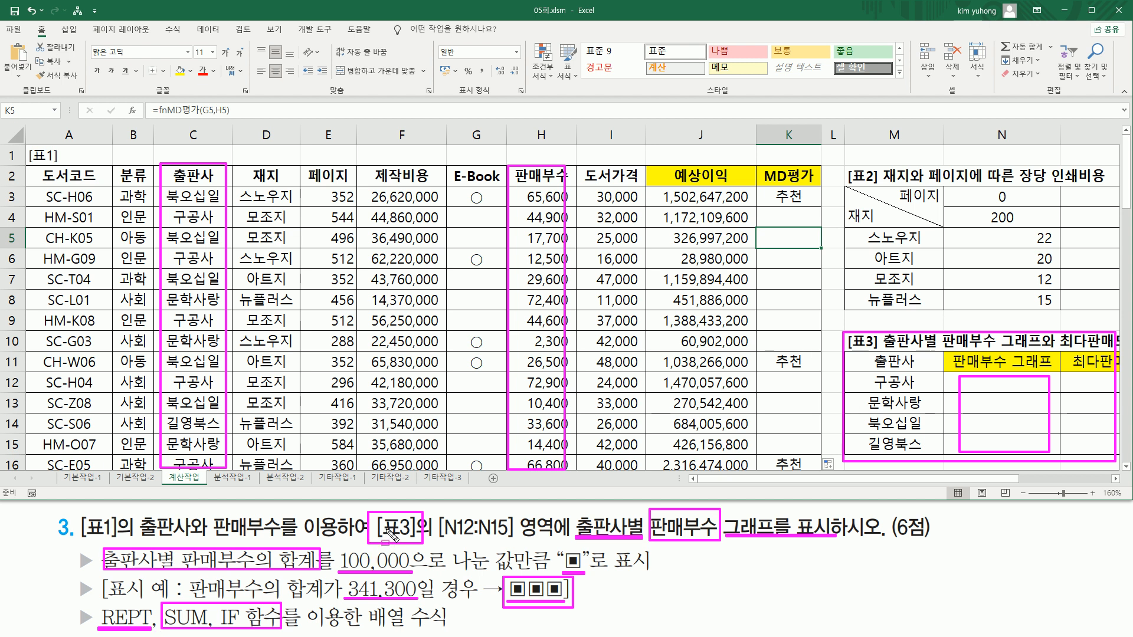
pyautogui.press('Escape')
# Begin a formula in cell N12 with an IF function nested inside SUM.
pyautogui.click(991, 384)
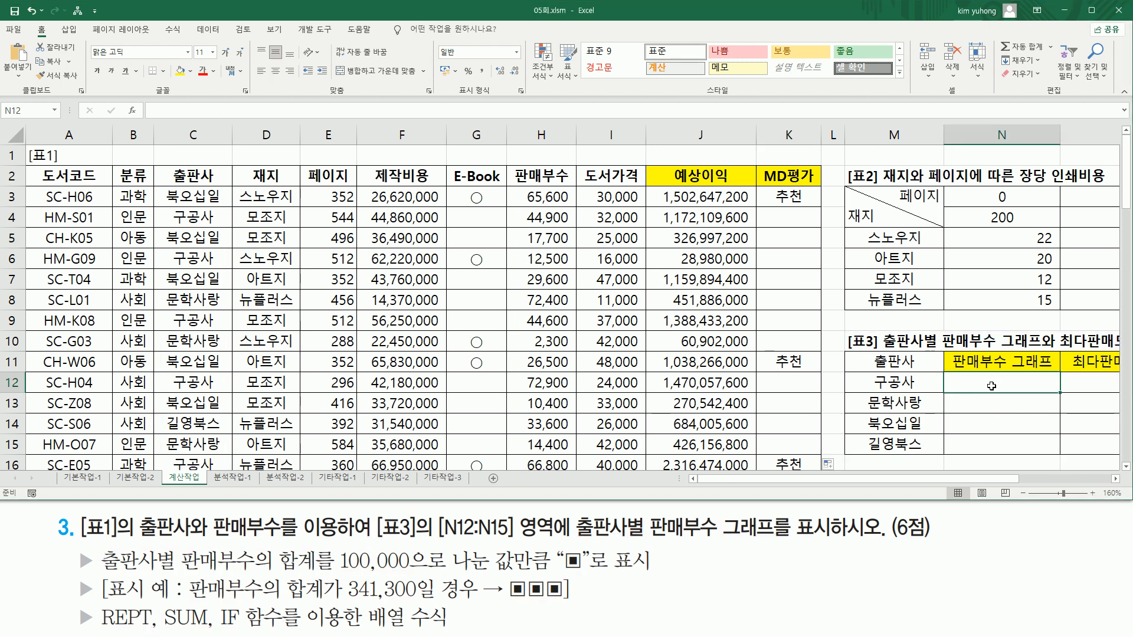
pyautogui.write('=')
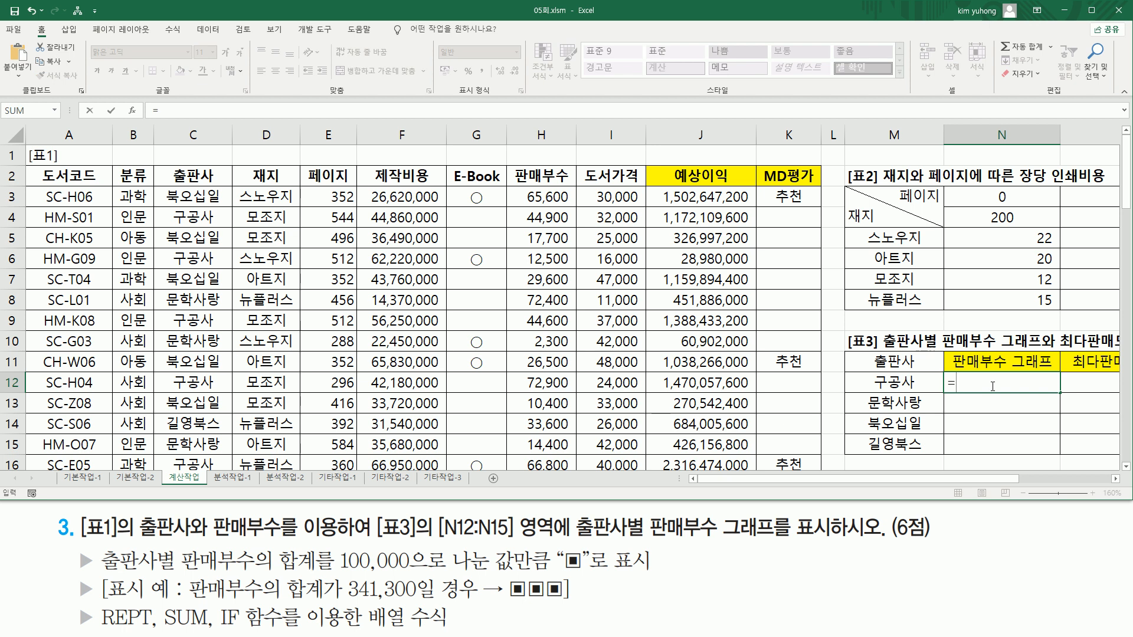
pyautogui.write('sum')
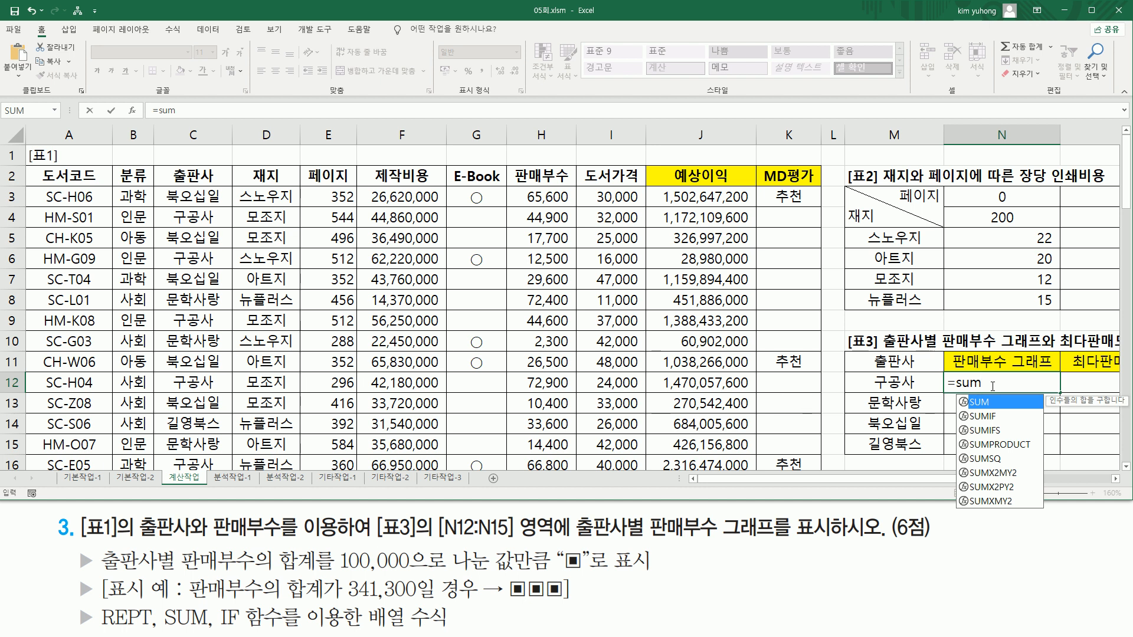
pyautogui.press('Tab')
pyautogui.write('if')
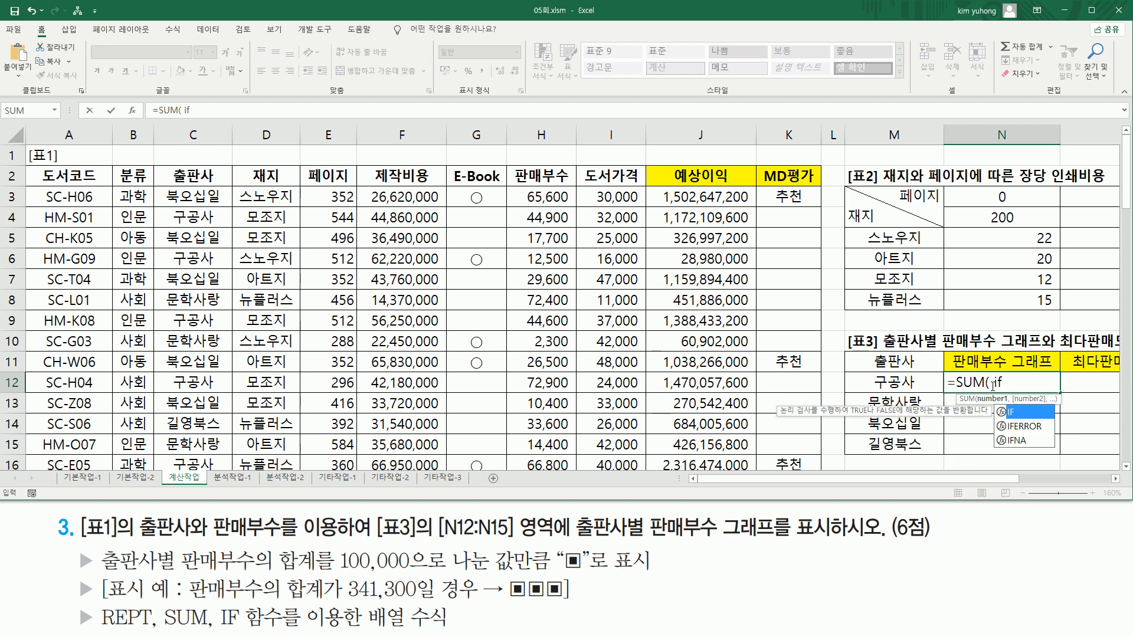
pyautogui.press('Tab')
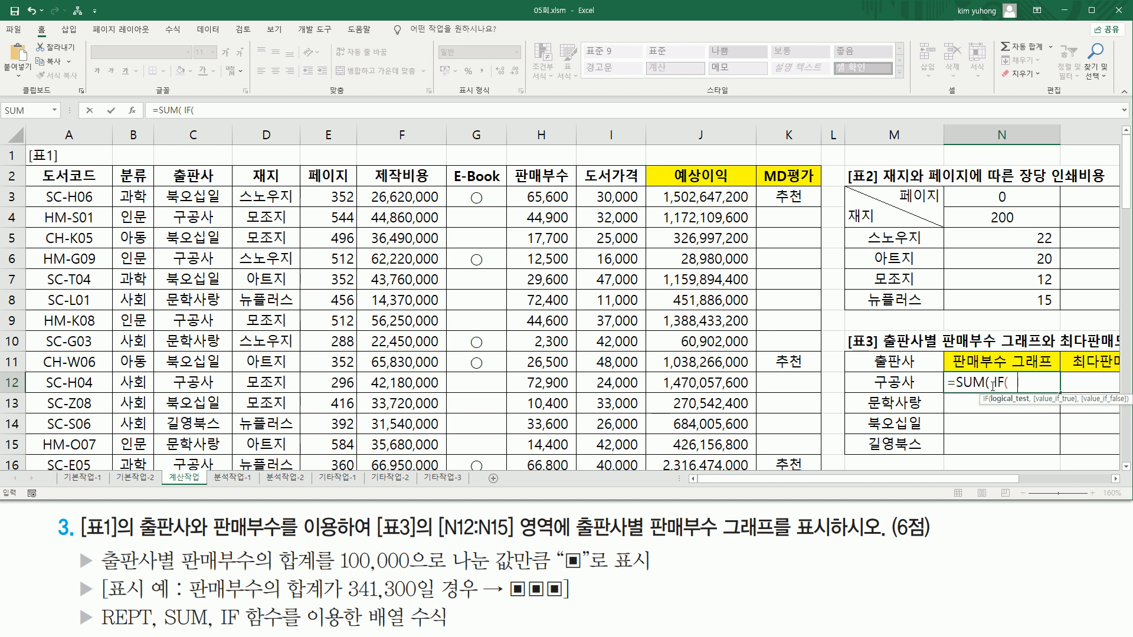
# Set the IF condition to test whether the publishers in C3:C35 equal the publisher in M12.
pyautogui.click(200, 196)
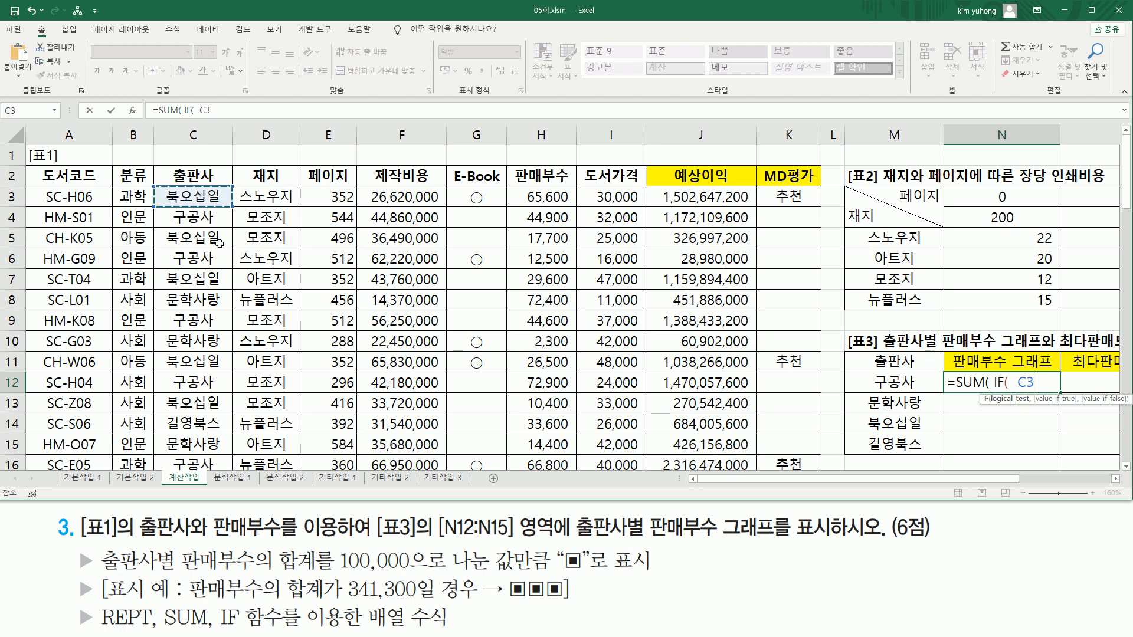
pyautogui.scroll(-9, 203, 236)
pyautogui.keyDown('shift'); pyautogui.click(209, 282); pyautogui.keyUp('shift')
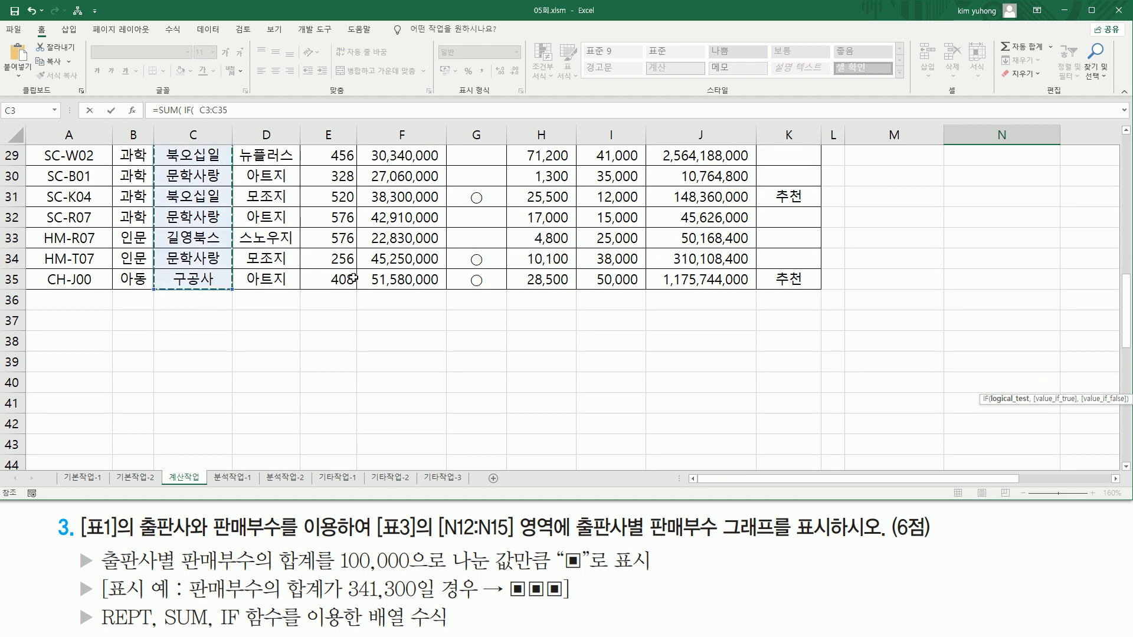
pyautogui.scroll(9, 377, 277)
pyautogui.write('=')
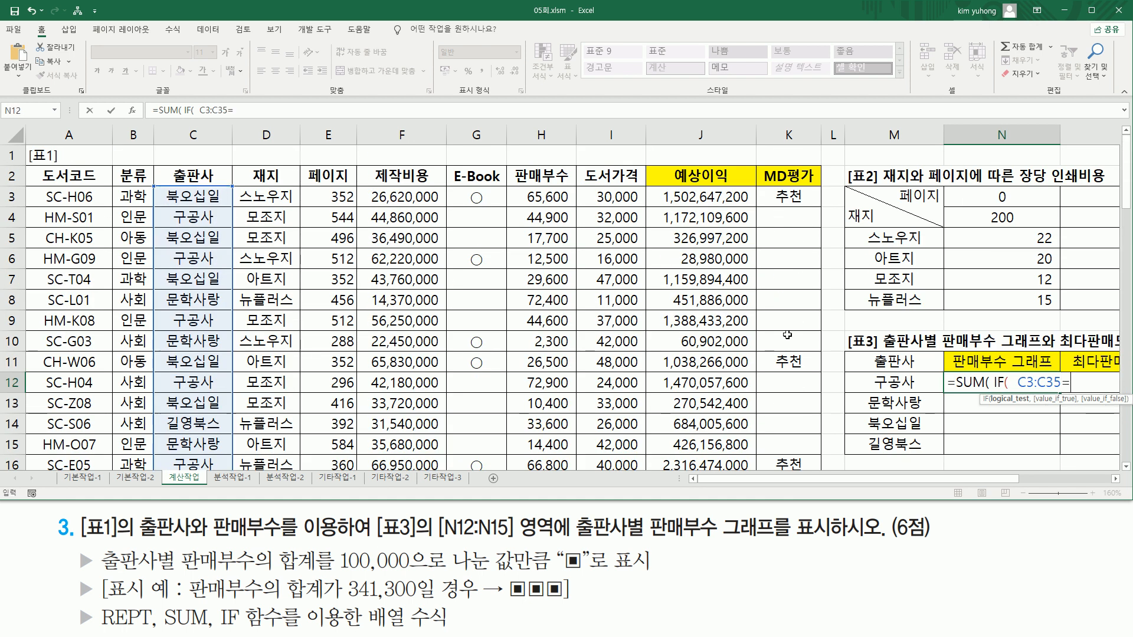
pyautogui.click(894, 380)
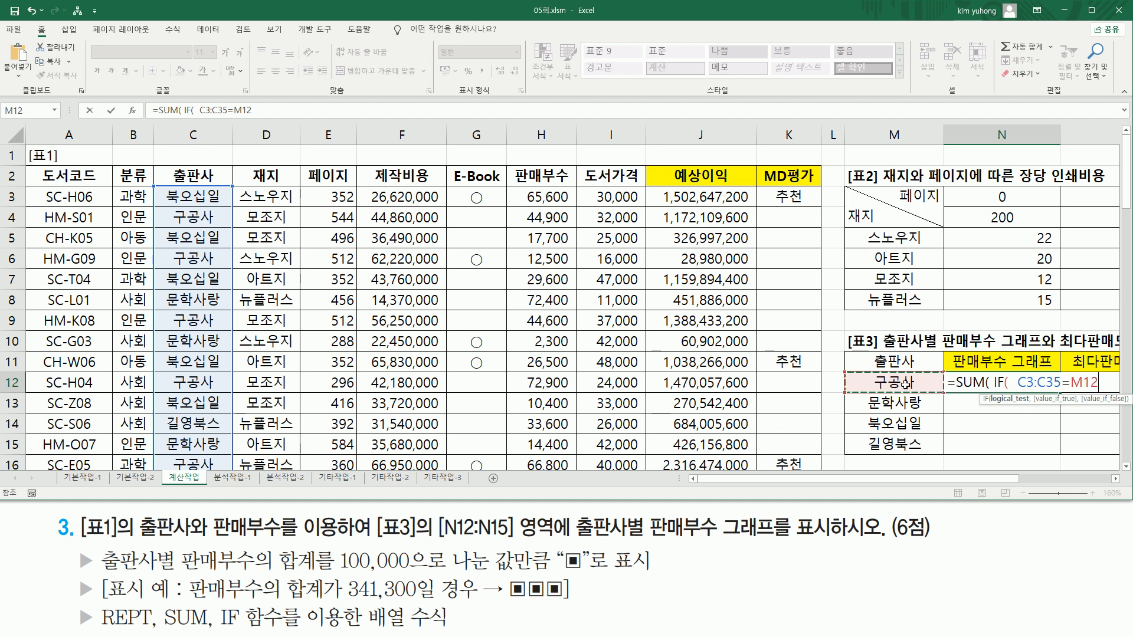
pyautogui.write(',')
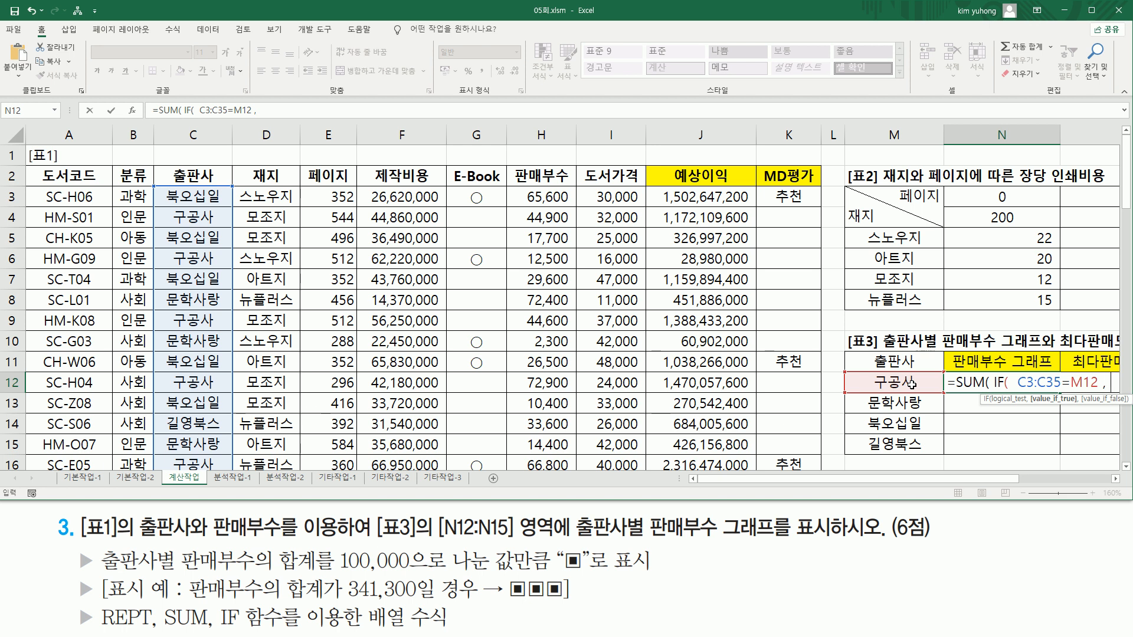
# Use the sales quantities in H3:H35 as the value if true and close both the IF and SUM functions.
pyautogui.click(538, 204)
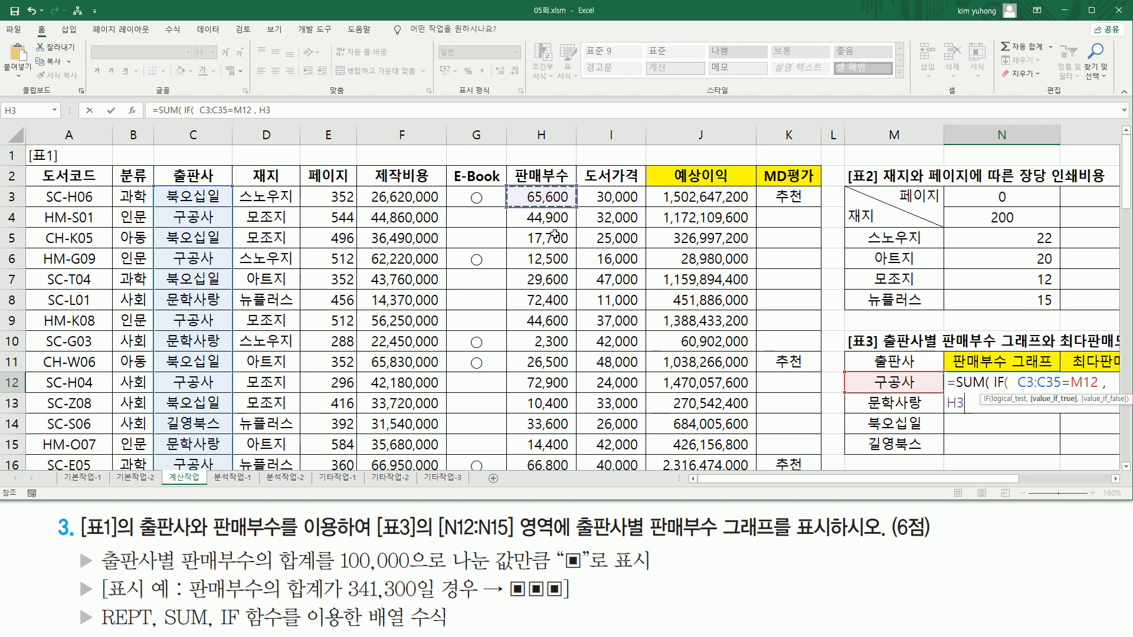
pyautogui.scroll(-7, 546, 265)
pyautogui.keyDown('shift'); pyautogui.click(547, 423); pyautogui.keyUp('shift')
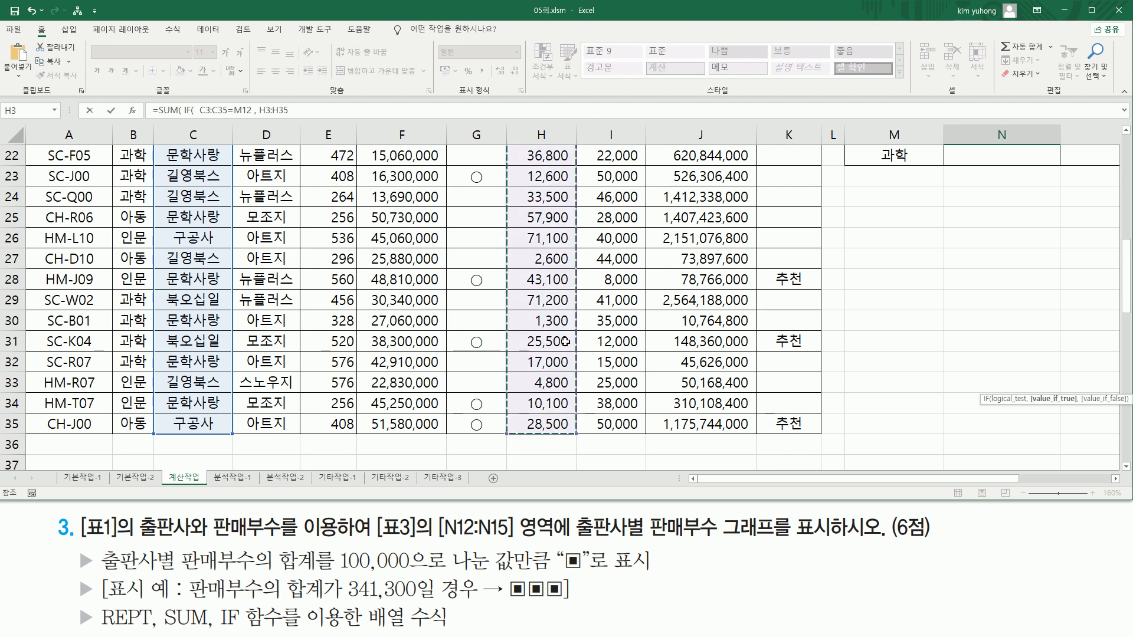
pyautogui.scroll(7, 559, 237)
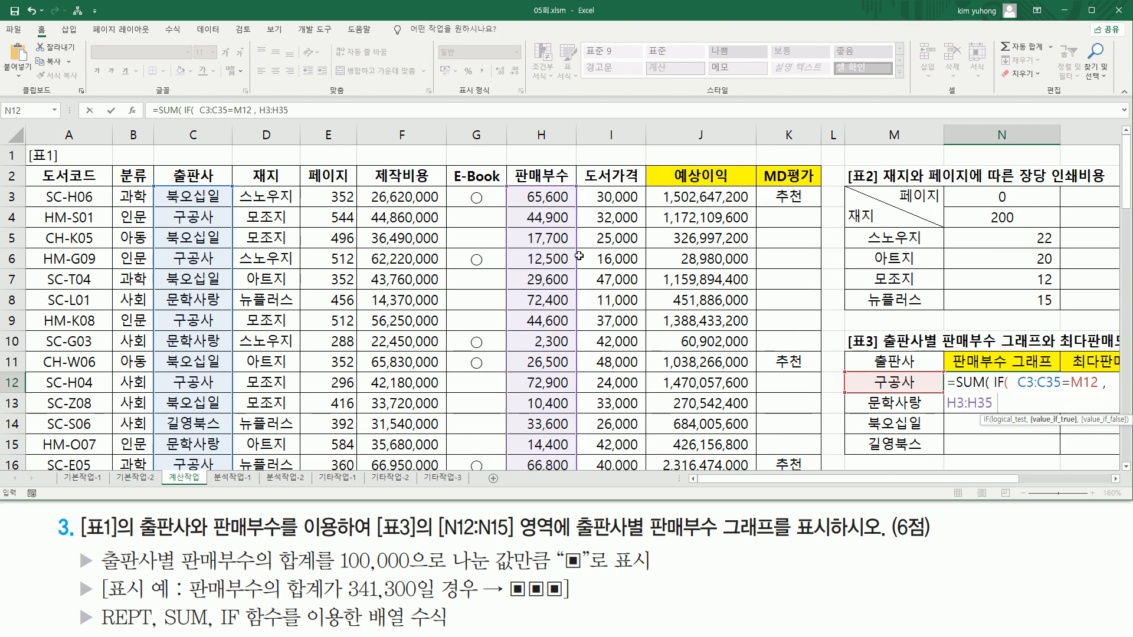
pyautogui.write(') )')
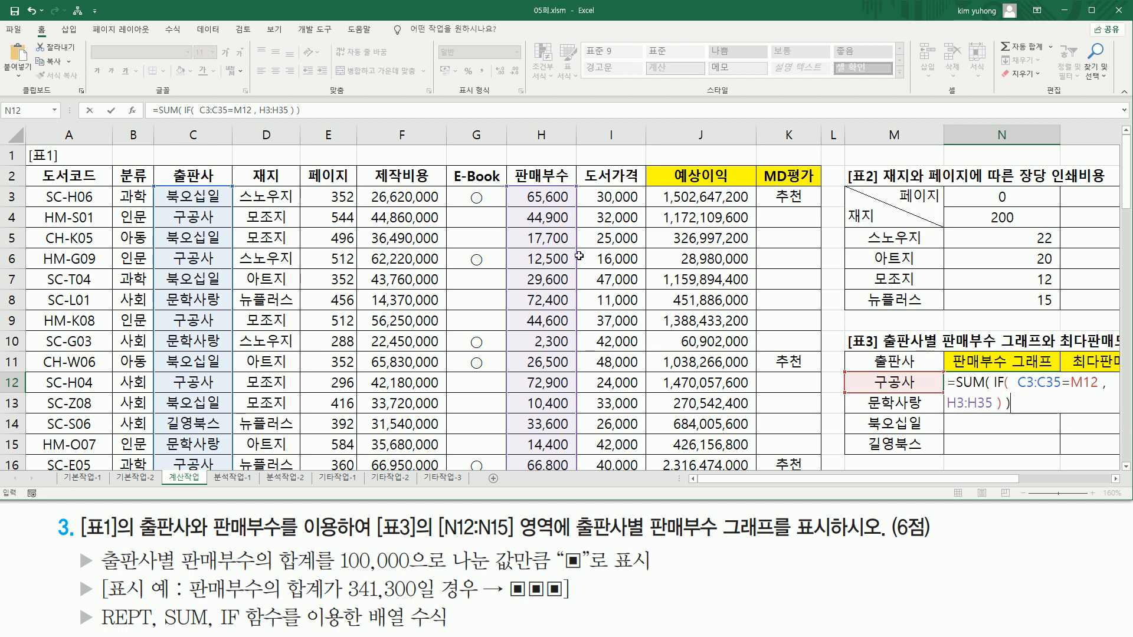
# Make the C3:C35 reference in the N12 formula absolute as $C$3:$C$35.
pyautogui.click(1115, 480)
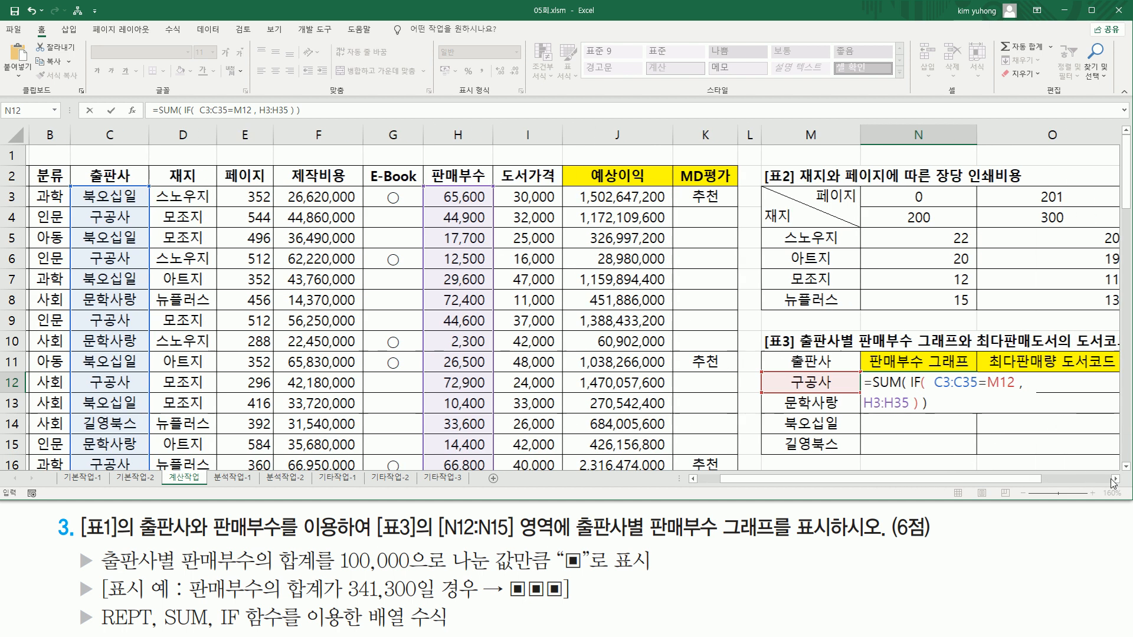
pyautogui.click(1116, 482)
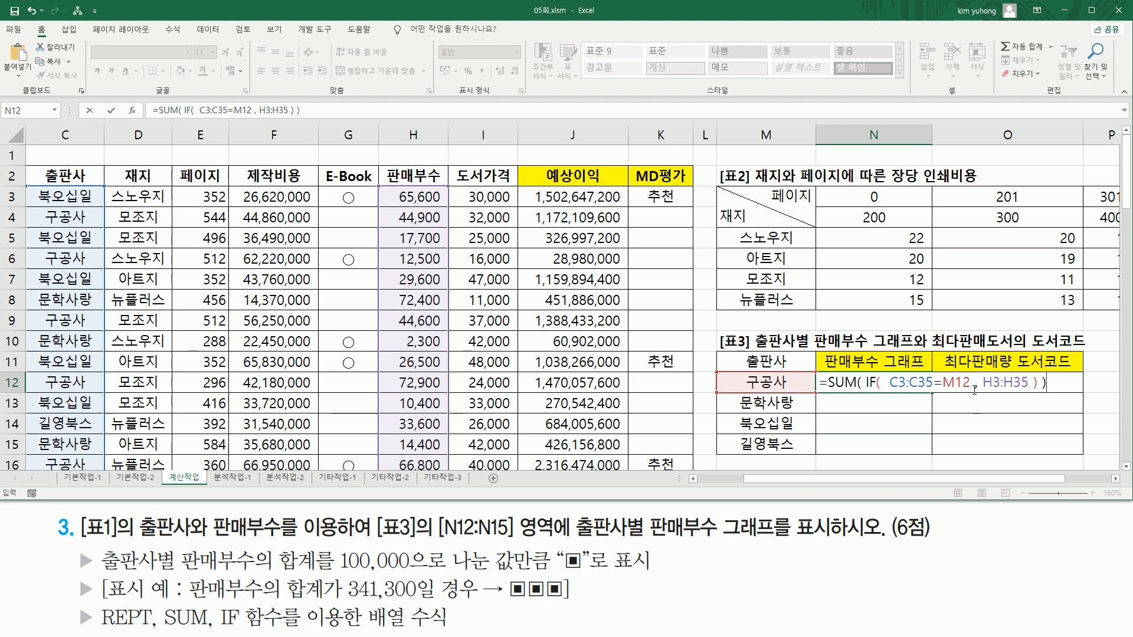
pyautogui.moveTo(898, 384); pyautogui.dragTo(926, 384)
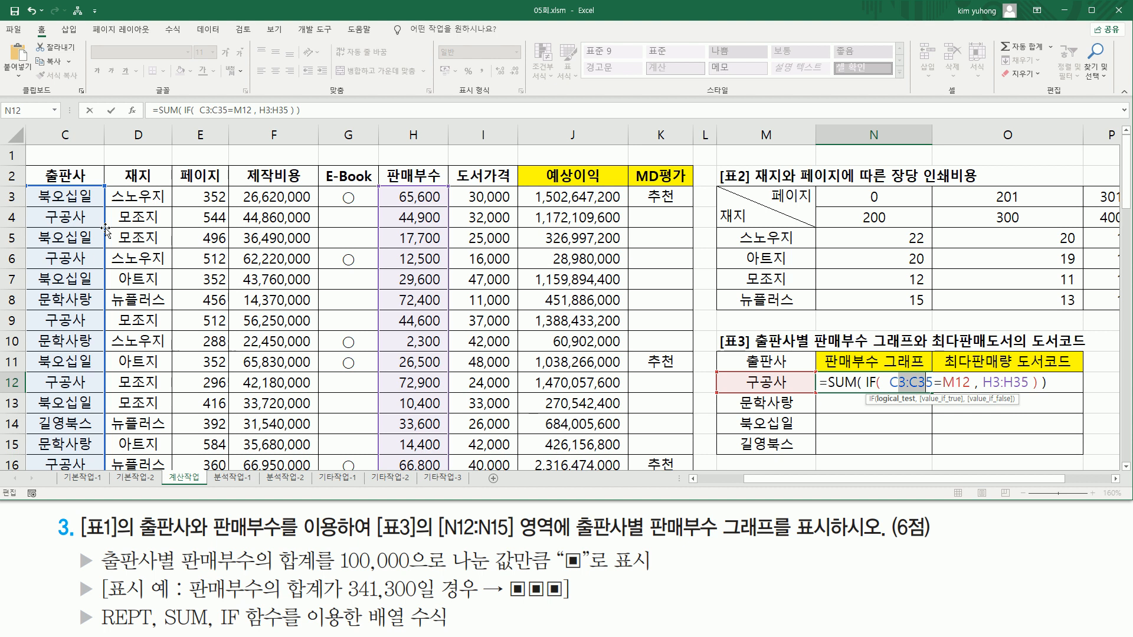
pyautogui.press('F4')
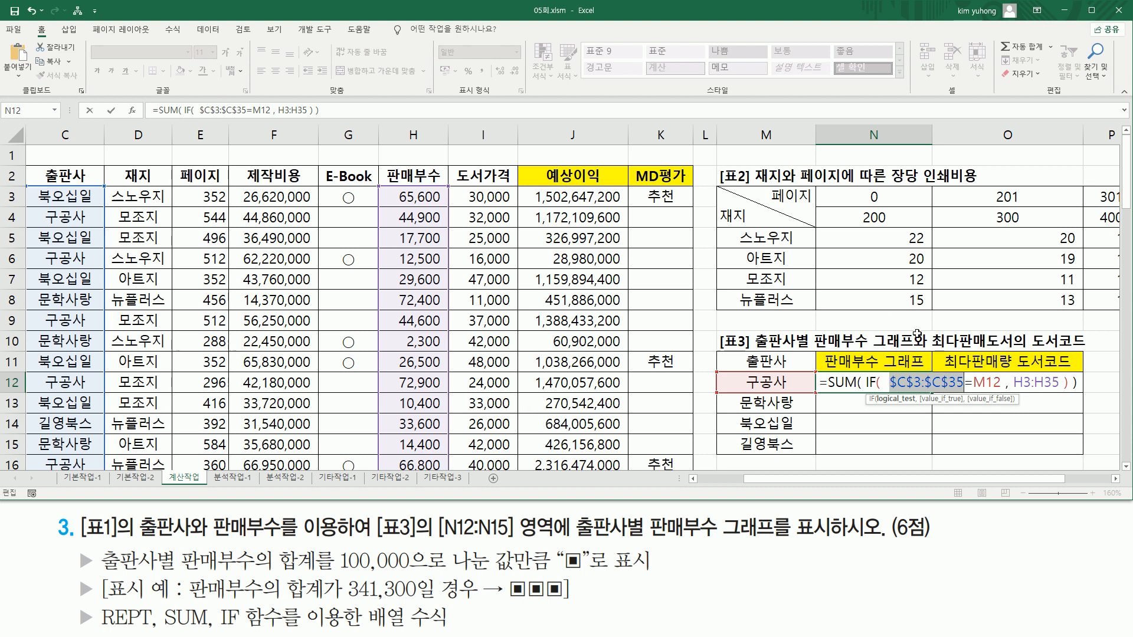
# Make the H3:H35 reference absolute as $H$3:$H$35 and fill the array formula from N12 down to N15.
pyautogui.moveTo(1022, 385); pyautogui.dragTo(1067, 387)
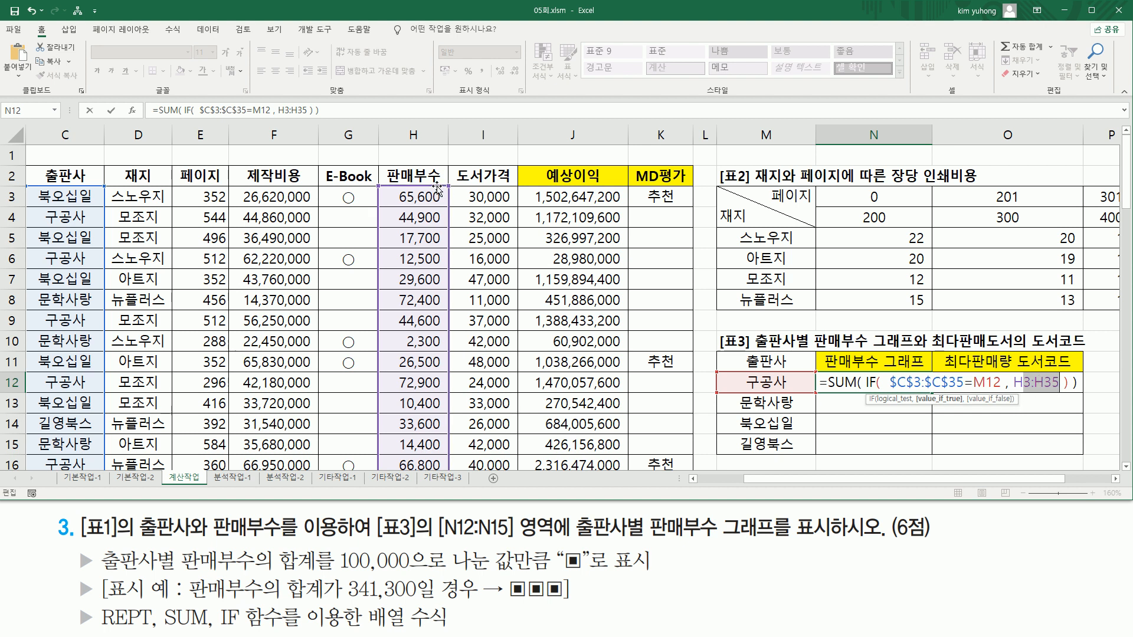
pyautogui.press('F4')
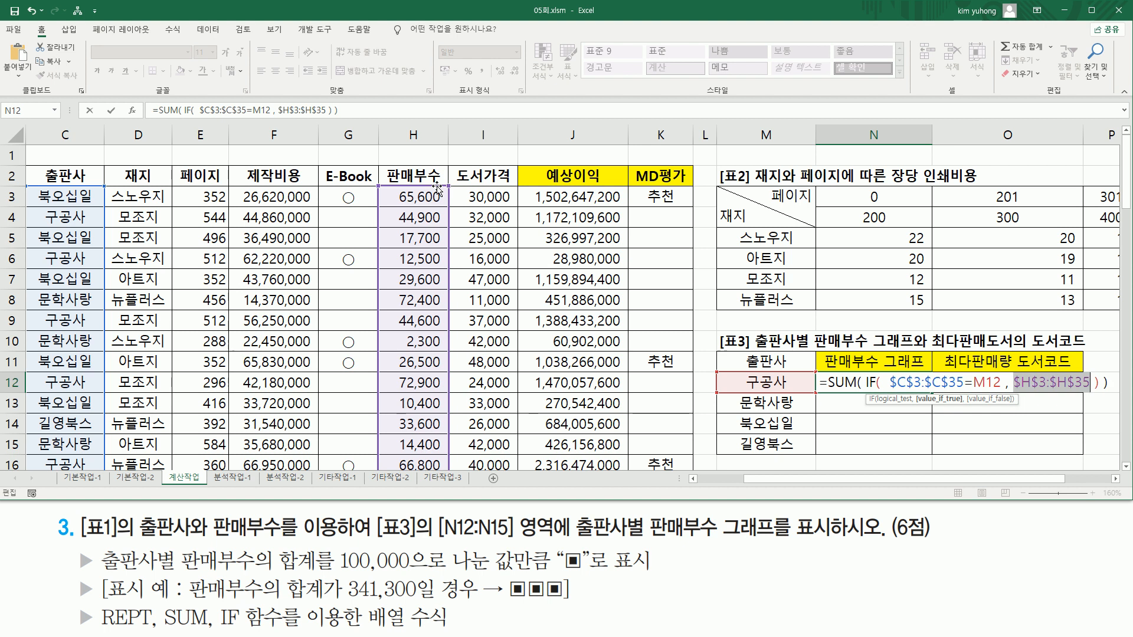
pyautogui.hotkey('ctrl', 'shift', 'Return')
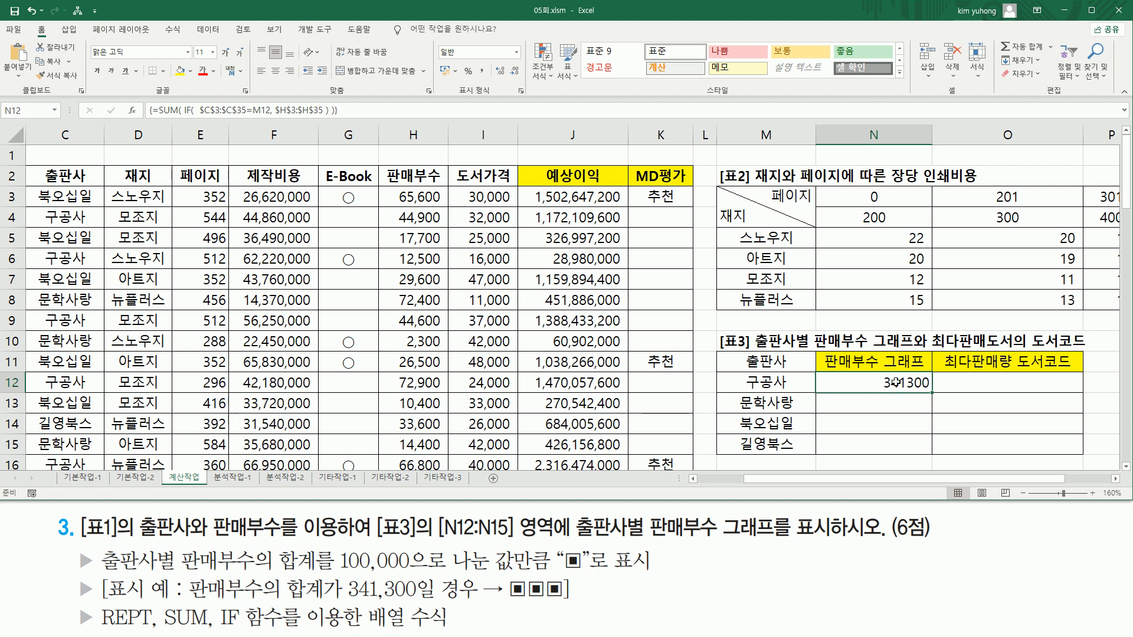
pyautogui.moveTo(933, 392); pyautogui.dragTo(933, 454)
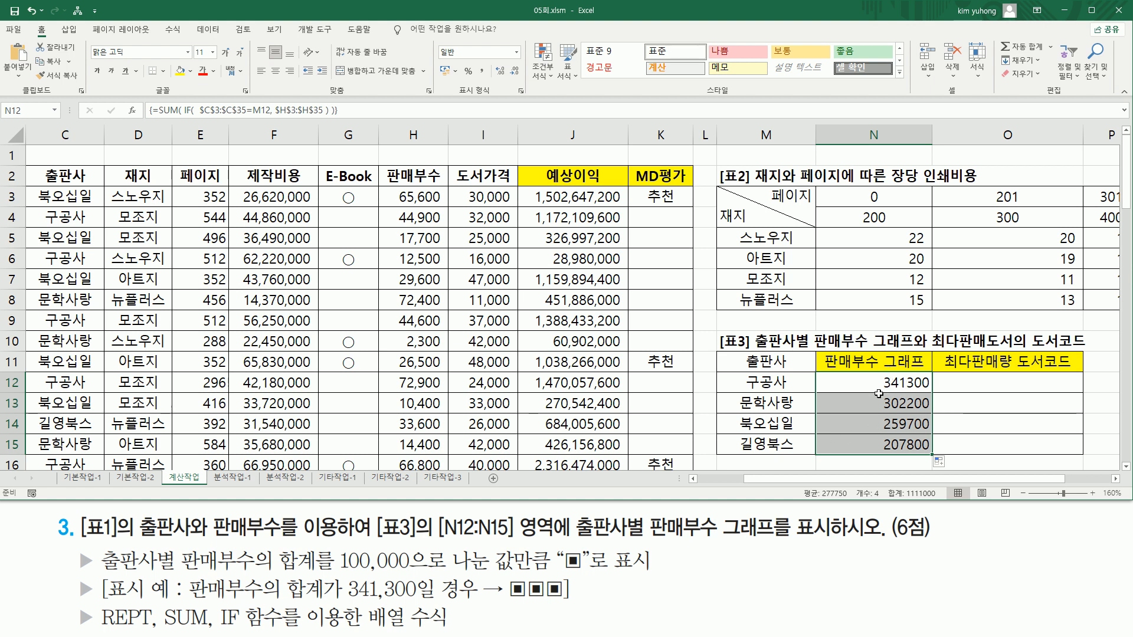
# Check task 3's requirement to divide each publisher's sales total by 100,000 and show it as ▣ symbols.
pyautogui.moveTo(340, 576)
pyautogui.mouseDown()
pyautogui.moveTo(653, 580)
pyautogui.moveTo(538, 580)
pyautogui.mouseUp()
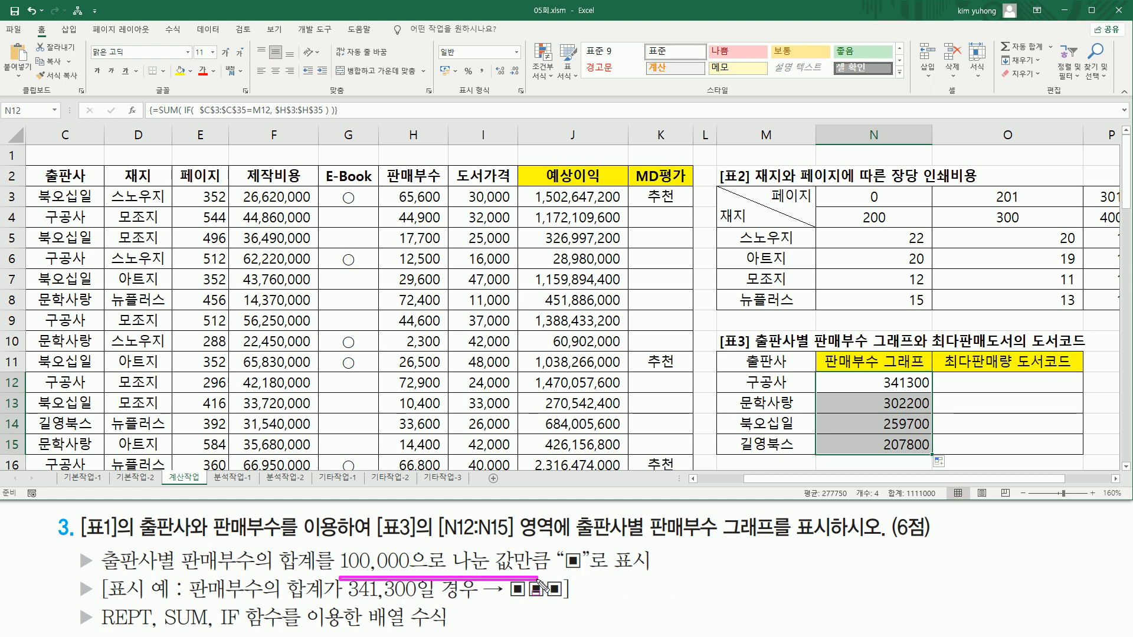
pyautogui.press('Escape')
pyautogui.click(858, 384)
pyautogui.moveTo(861, 370)
pyautogui.mouseDown()
pyautogui.moveTo(920, 455)
pyautogui.moveTo(943, 457)
pyautogui.mouseUp()
pyautogui.moveTo(338, 544)
pyautogui.mouseDown()
pyautogui.moveTo(348, 567)
pyautogui.moveTo(520, 590)
pyautogui.moveTo(523, 573)
pyautogui.mouseUp()
pyautogui.moveTo(554, 572); pyautogui.dragTo(608, 574)
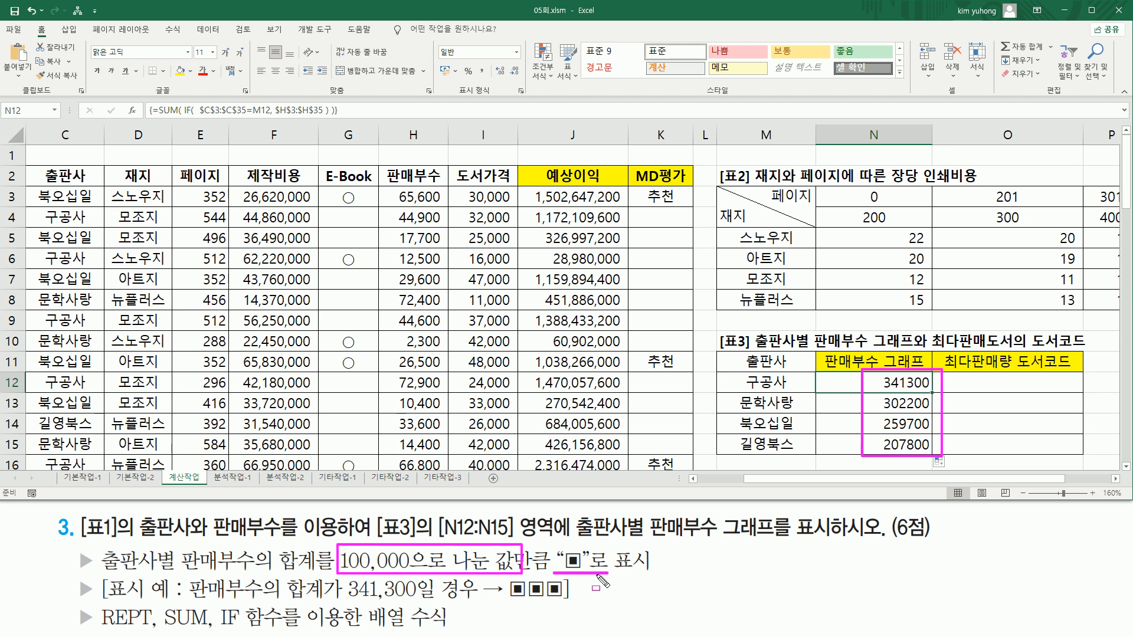
pyautogui.press('Escape')
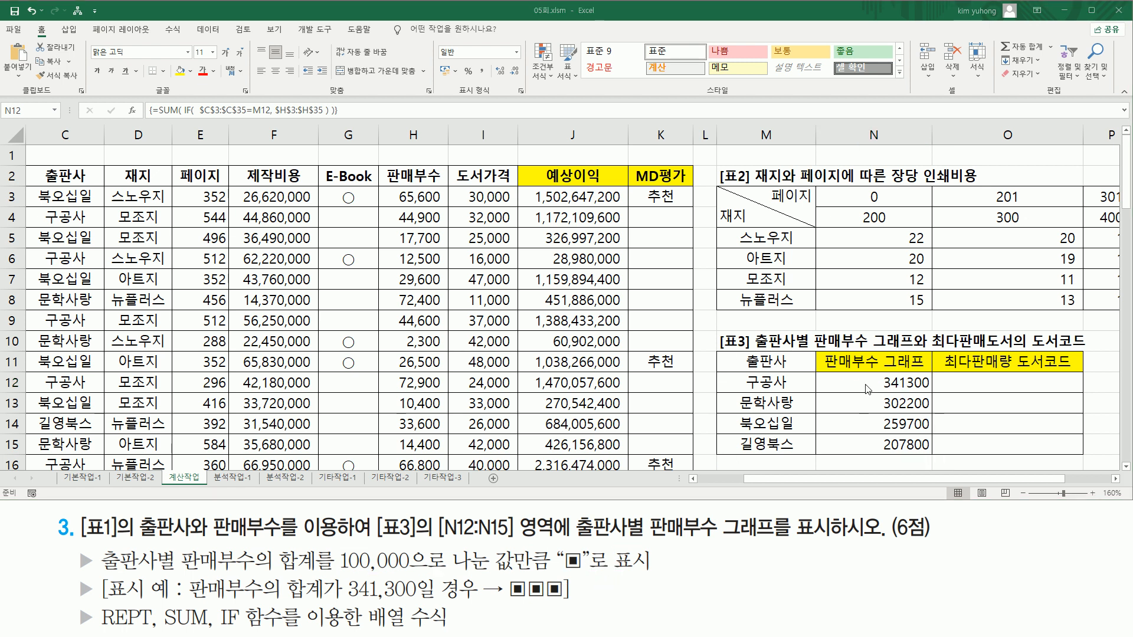
# Cut the SUM expression out of the N12 formula, keeping the equals sign, and begin a REPT function there.
pyautogui.doubleClick(827, 380)
pyautogui.click(827, 380)
pyautogui.hotkey('shift', 'End')
pyautogui.hotkey('ctrl', 'c')
pyautogui.press('BackSpace')
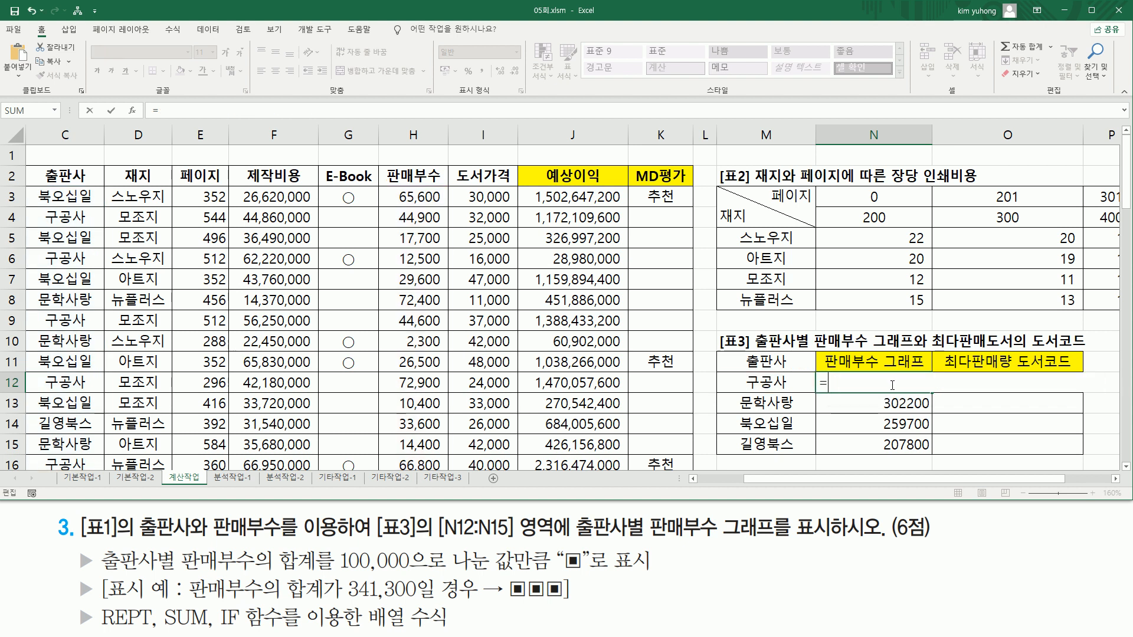
pyautogui.write('t')
pyautogui.press('BackSpace')
pyautogui.write('rept(')
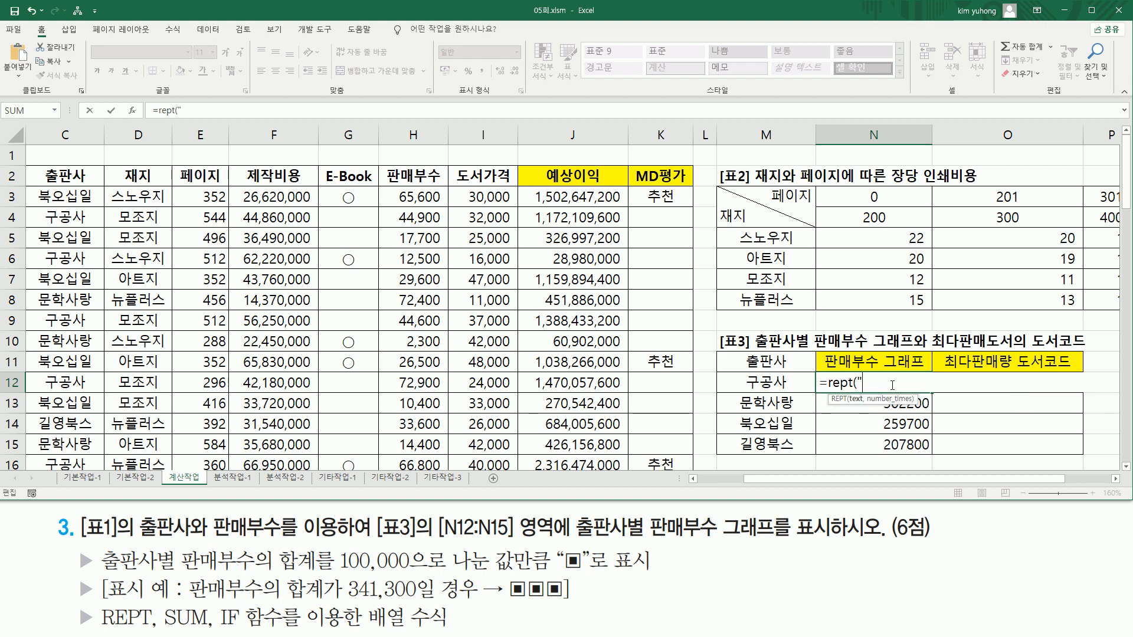
# Insert the special symbol ▣ in quotation marks as the REPT function's text argument.
pyautogui.write('"ㅁ')
pyautogui.press('Hangul_Hanja')
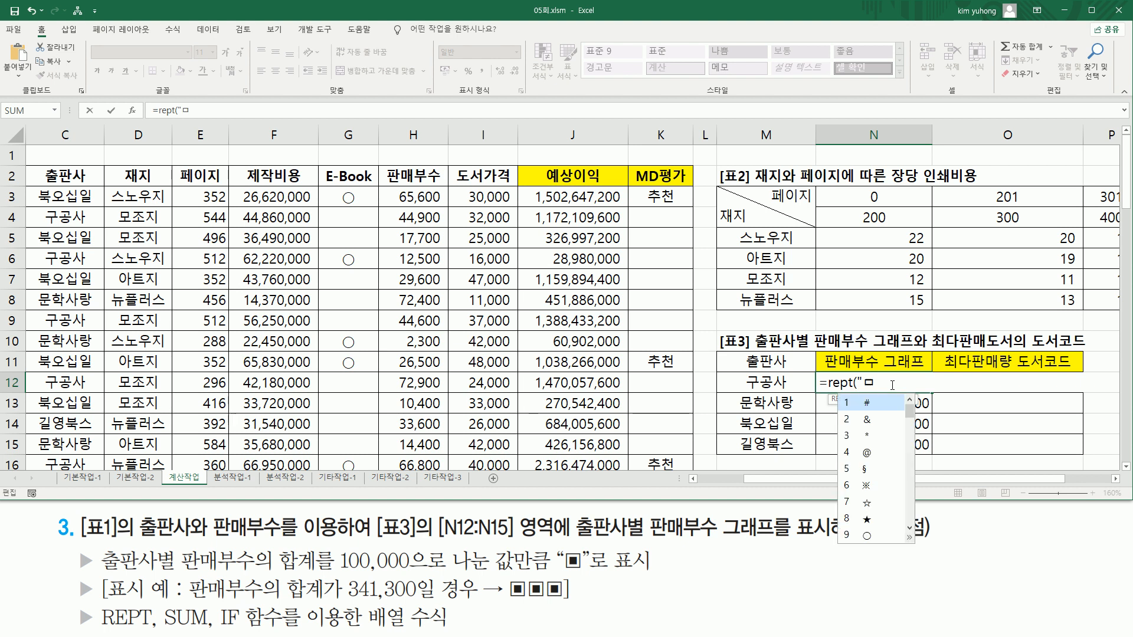
pyautogui.click(911, 537)
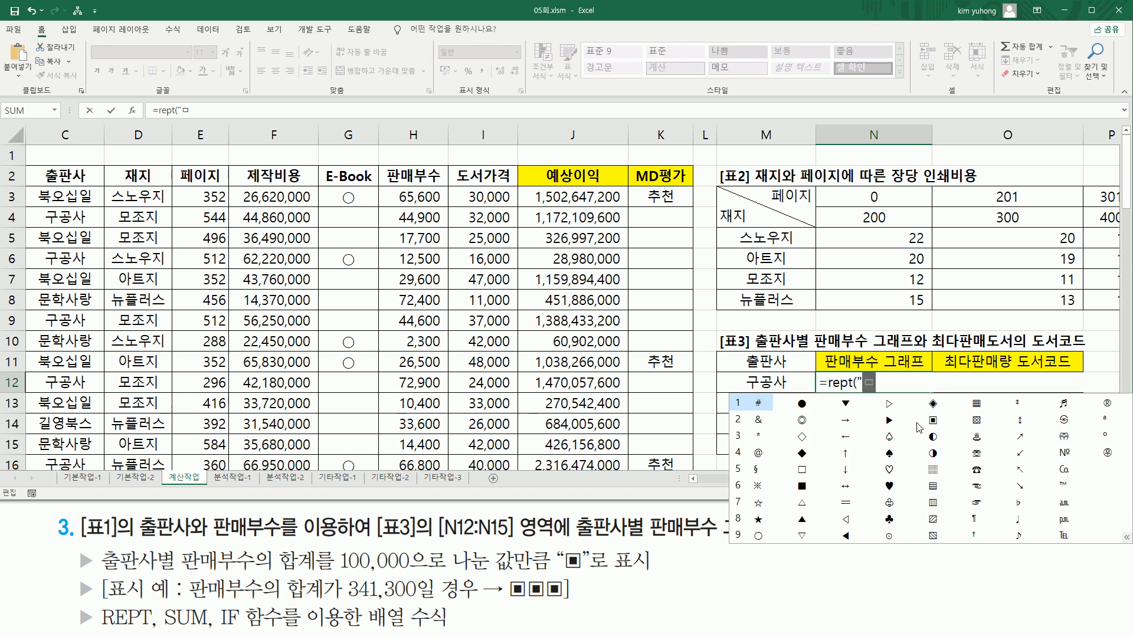
pyautogui.press('Right')
pyautogui.press('6')
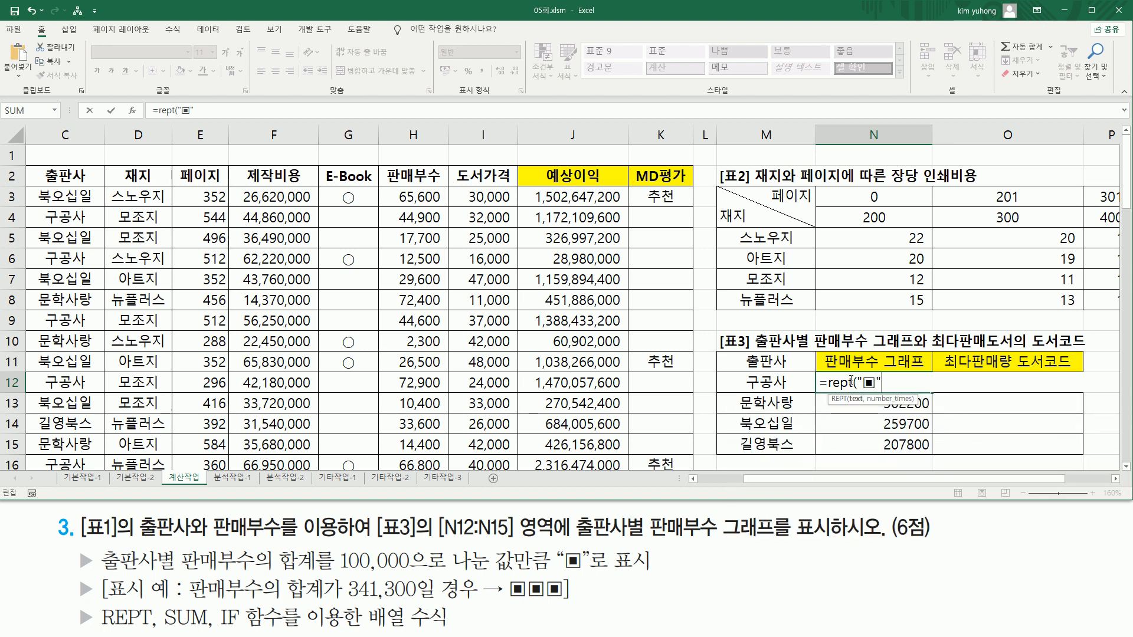
pyautogui.moveTo(863, 383); pyautogui.dragTo(885, 382)
pyautogui.click(887, 382)
# Paste the SUM expression as the REPT repeat count, divide it by 100000 and close the function.
pyautogui.write(',')
pyautogui.hotkey('ctrl', 'v')
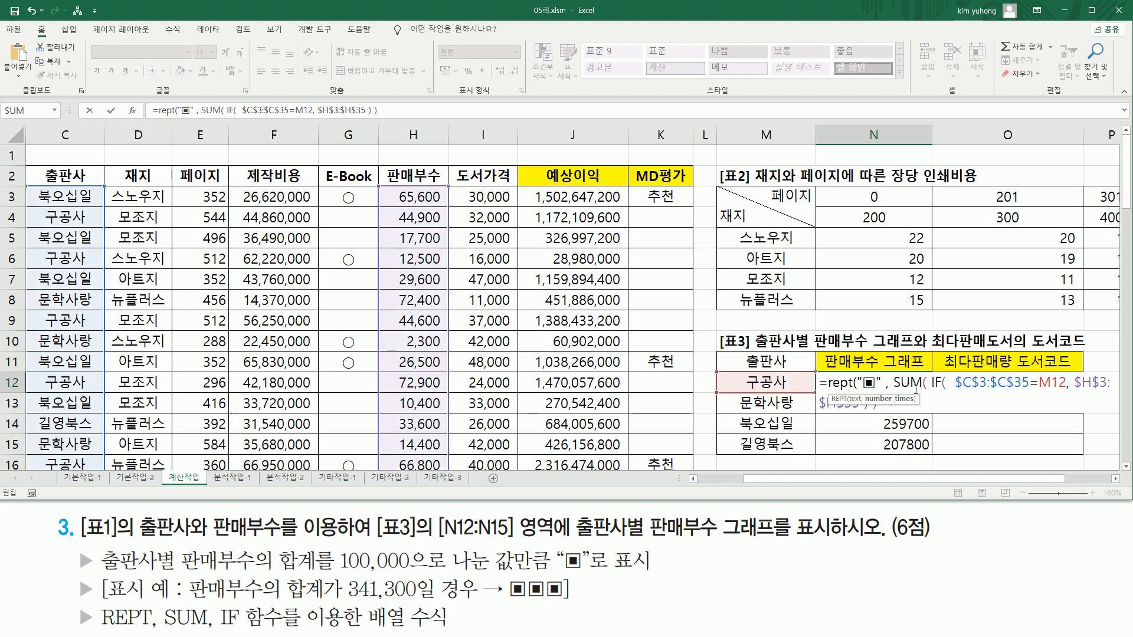
pyautogui.moveTo(893, 379); pyautogui.dragTo(931, 409)
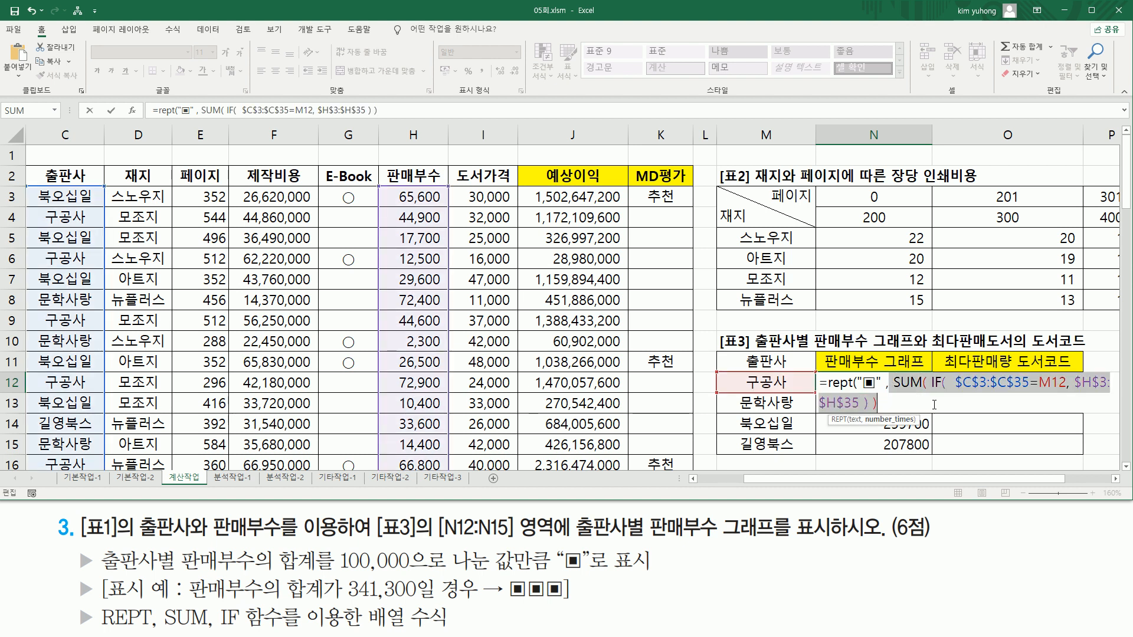
pyautogui.click(934, 405)
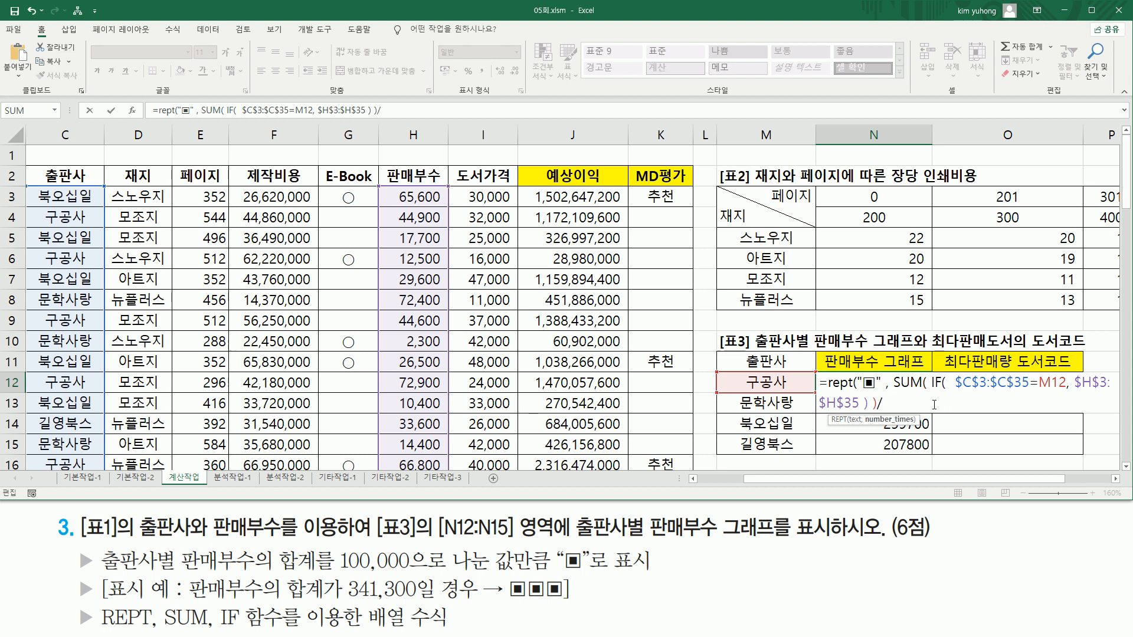
pyautogui.write('/100000')
pyautogui.press('BackSpace')
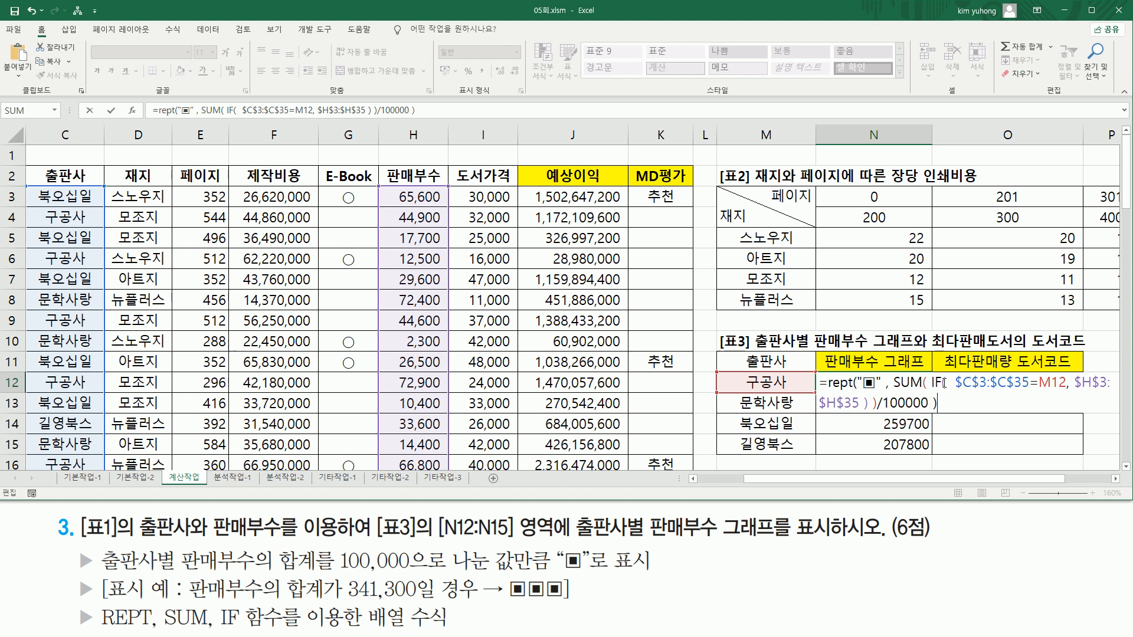
# Add a space before the ▣ argument, then fill the REPT array formula from N12 down to N15.
pyautogui.click(859, 382)
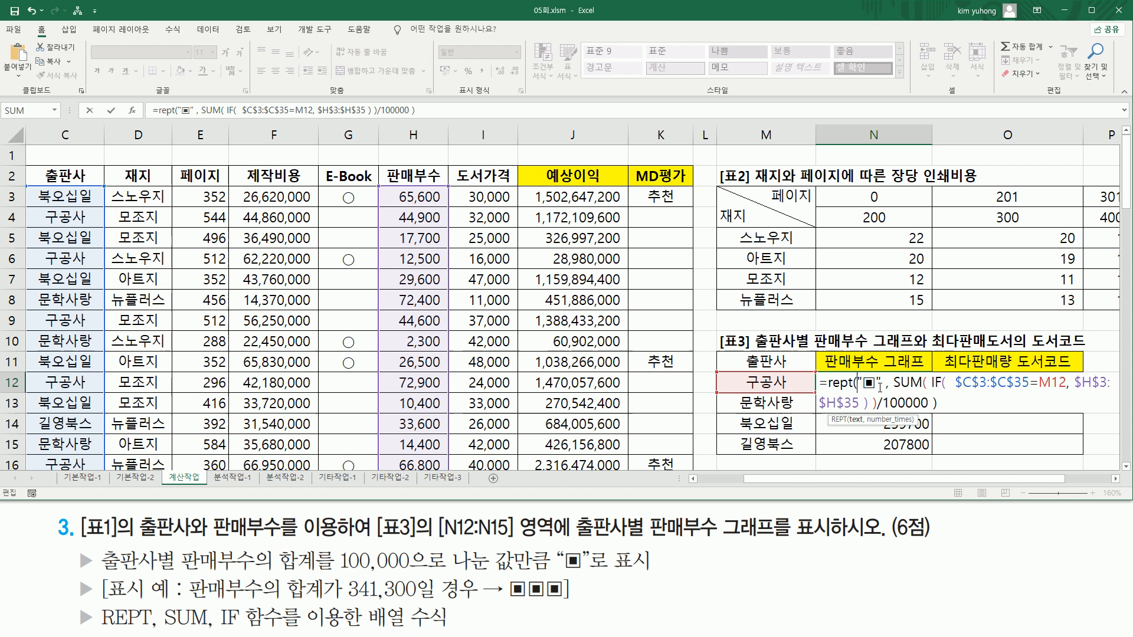
pyautogui.click(961, 403)
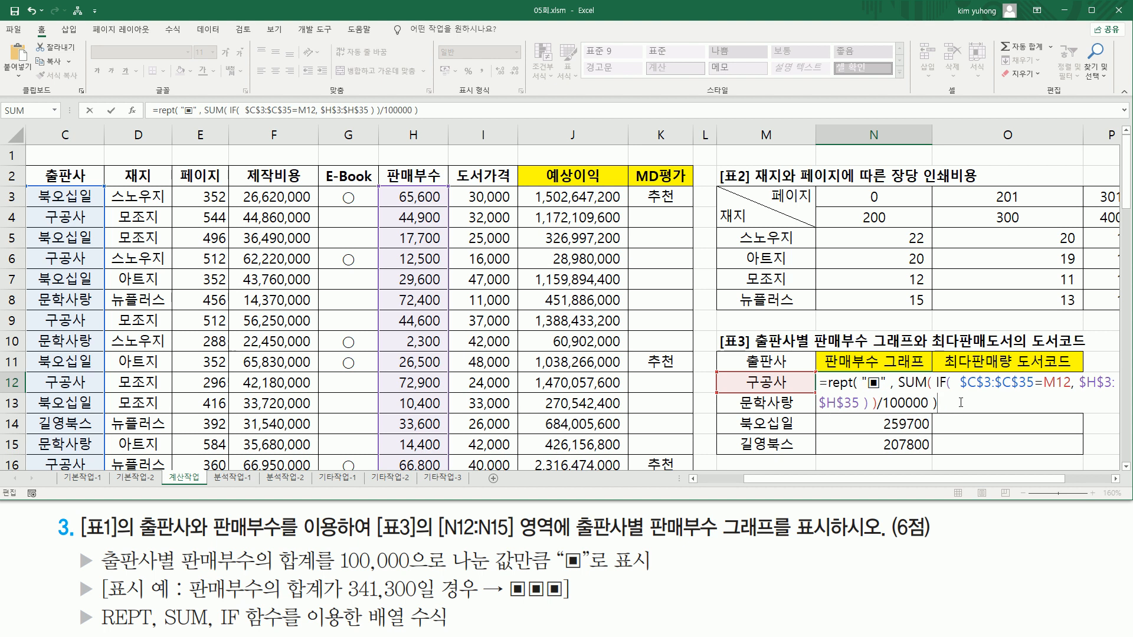
pyautogui.hotkey('ctrl', 'shift', 'Return')
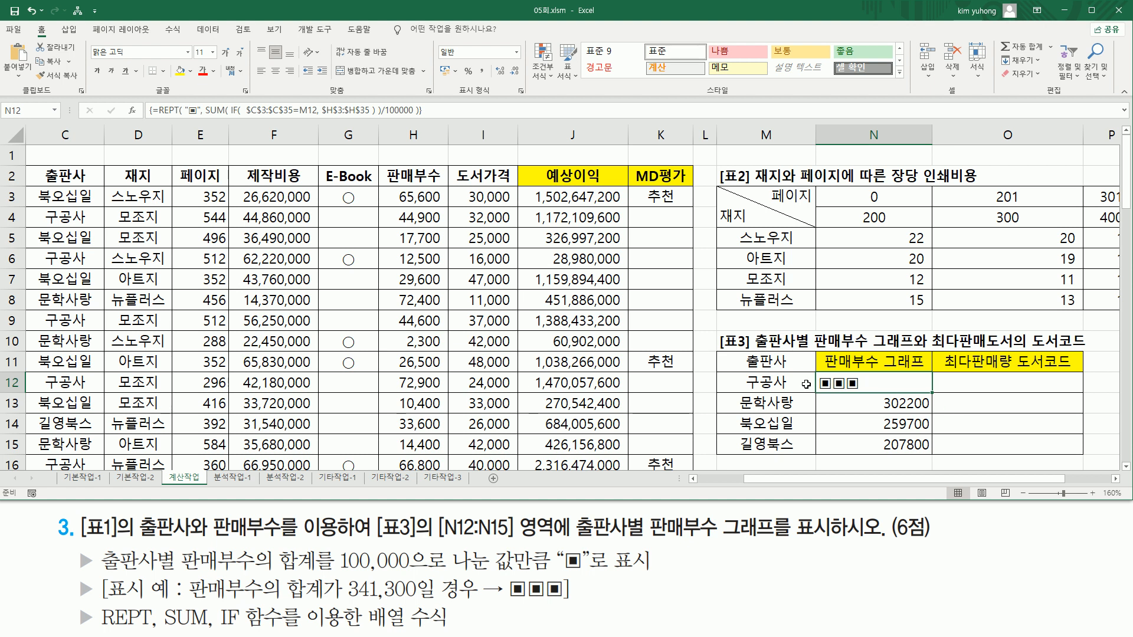
pyautogui.moveTo(935, 394); pyautogui.dragTo(932, 450)
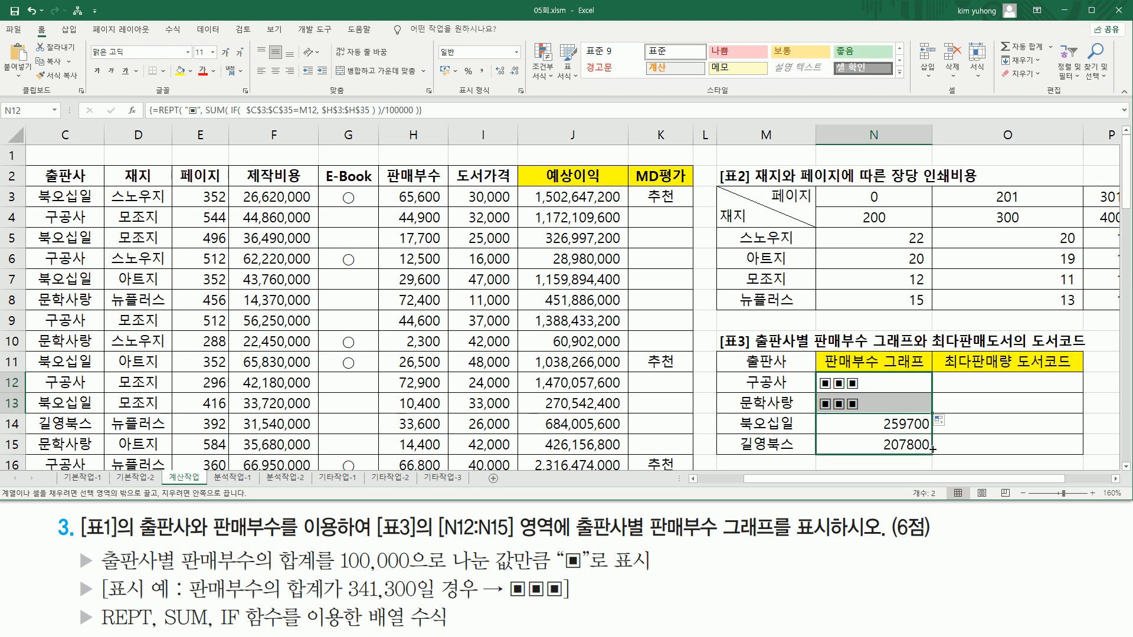
pyautogui.moveTo(932, 448); pyautogui.dragTo(933, 449)
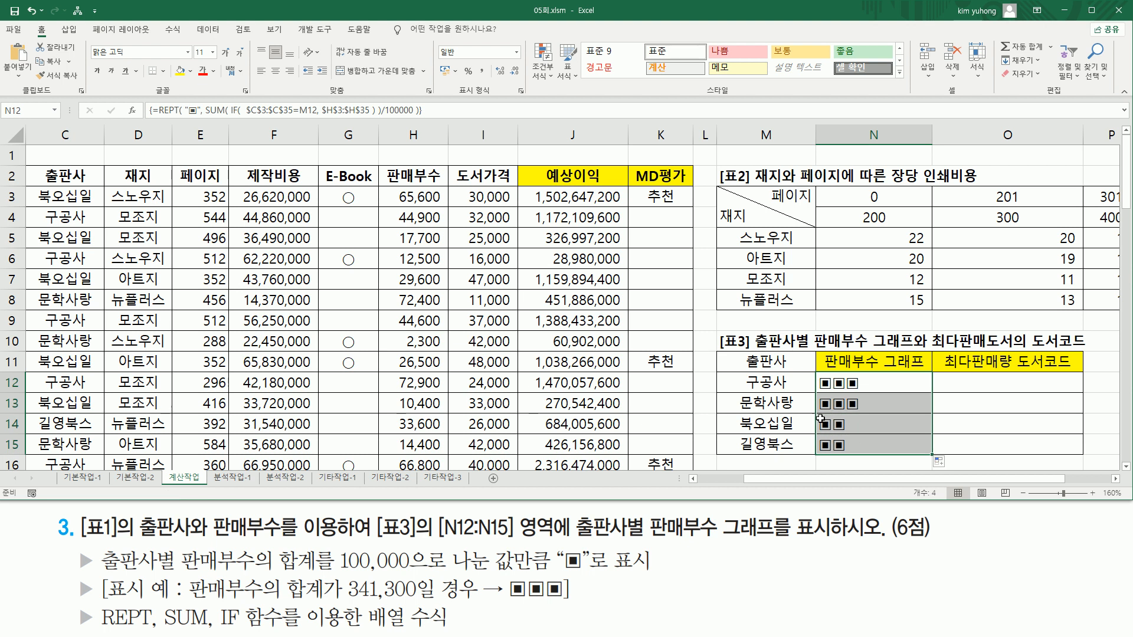
# Enter the finished formula =REPT( "▣", SUM( IF( $C$3:$C$35=M12, $H$3:$H$35 ) )/100000 ) as plain text in cell F1.
pyautogui.hotkey('ctrl', 's')
pyautogui.click(290, 159)
pyautogui.write('=REPT( "■", SUM( IF( $C$3:$C$35=M12, $H$3:$H$35 ) )/100000 )')
pyautogui.press('Return')
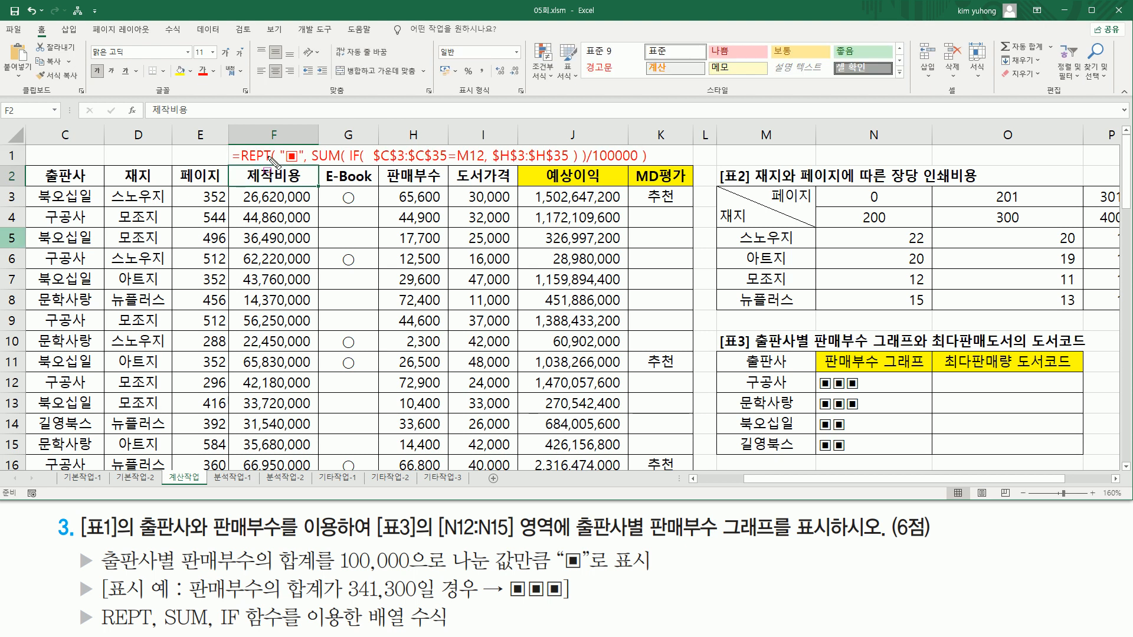
# Review the formula text in F1, covering the ▣ argument, IF condition, SUM part and division by 100000, against N12:N15.
pyautogui.moveTo(278, 142)
pyautogui.mouseDown()
pyautogui.moveTo(303, 171)
pyautogui.moveTo(633, 170)
pyautogui.moveTo(642, 147)
pyautogui.mouseUp()
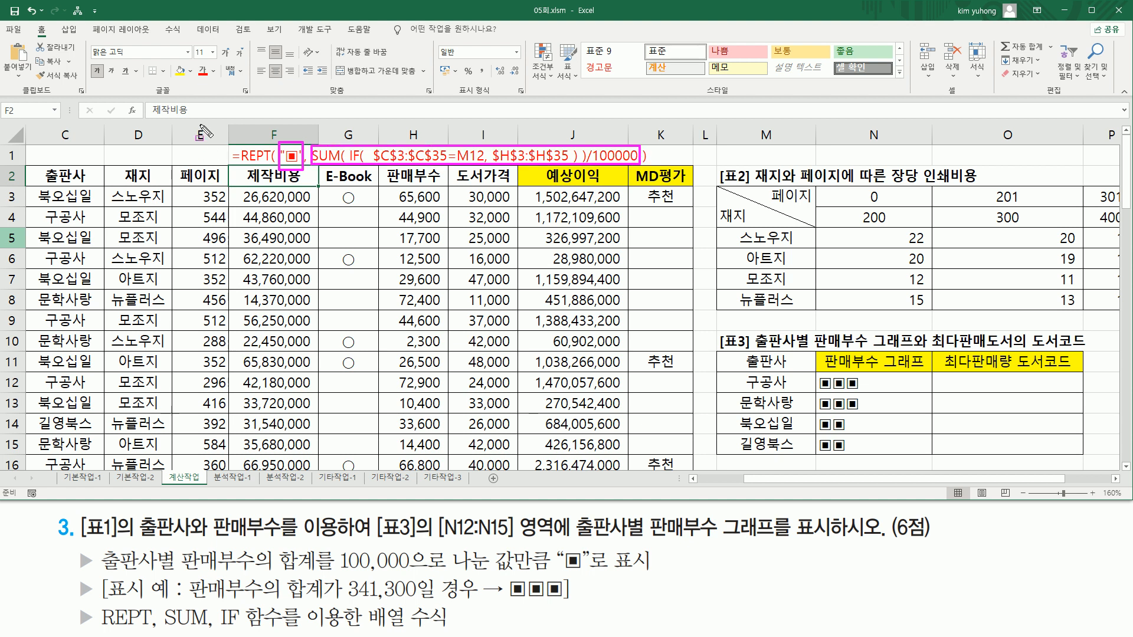
pyautogui.press('Escape')
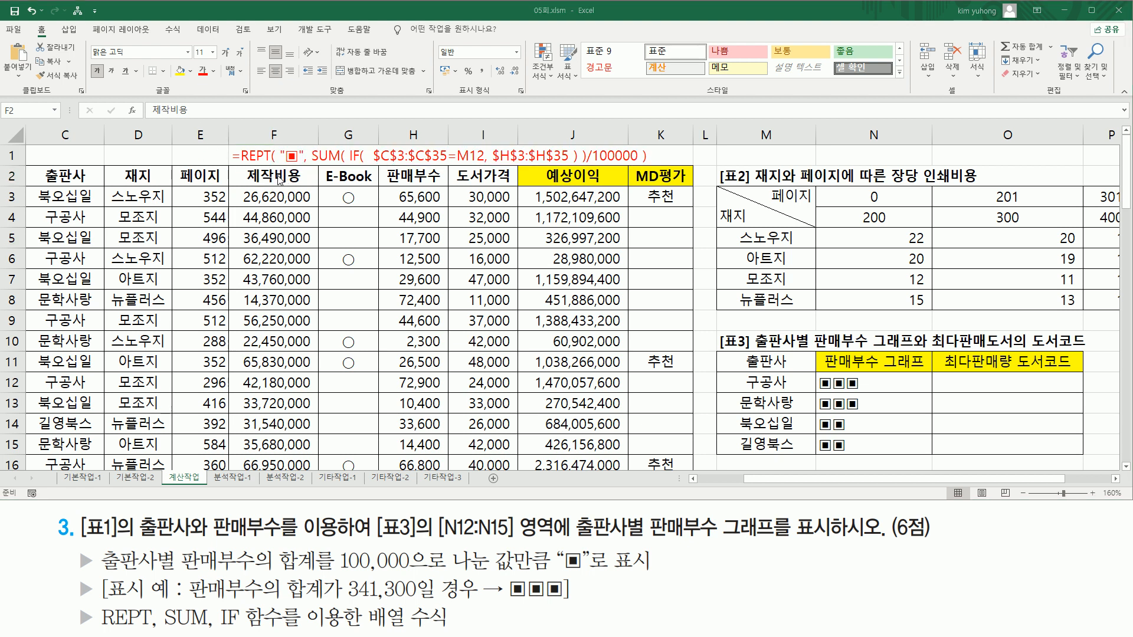
pyautogui.moveTo(373, 163)
pyautogui.mouseDown()
pyautogui.moveTo(487, 165)
pyautogui.moveTo(482, 143)
pyautogui.mouseUp()
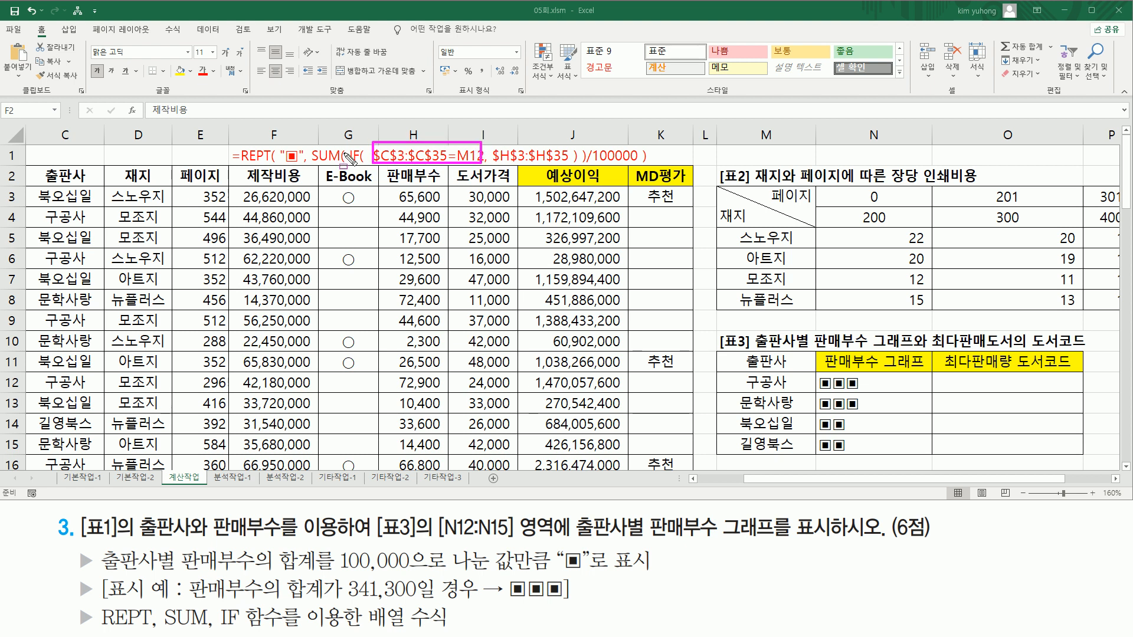
pyautogui.click(404, 146)
pyautogui.moveTo(403, 146); pyautogui.dragTo(403, 148)
pyautogui.moveTo(456, 148)
pyautogui.mouseDown()
pyautogui.moveTo(471, 148)
pyautogui.moveTo(455, 163)
pyautogui.mouseUp()
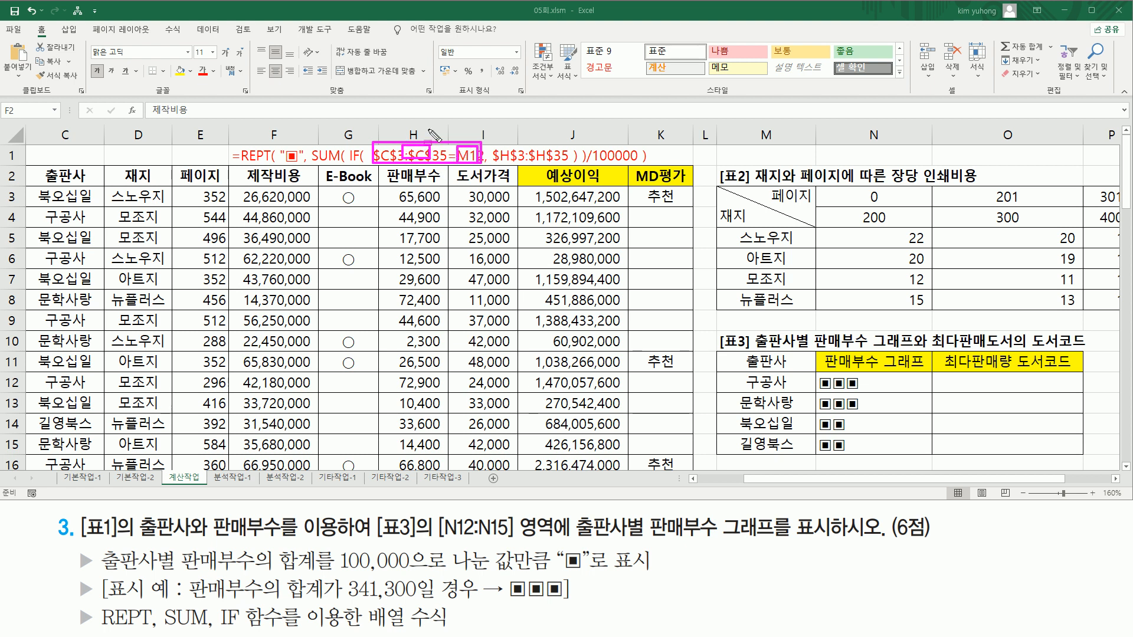
pyautogui.moveTo(493, 165); pyautogui.dragTo(569, 165)
pyautogui.moveTo(311, 131)
pyautogui.mouseDown()
pyautogui.moveTo(328, 148)
pyautogui.moveTo(443, 174)
pyautogui.moveTo(590, 176)
pyautogui.mouseUp()
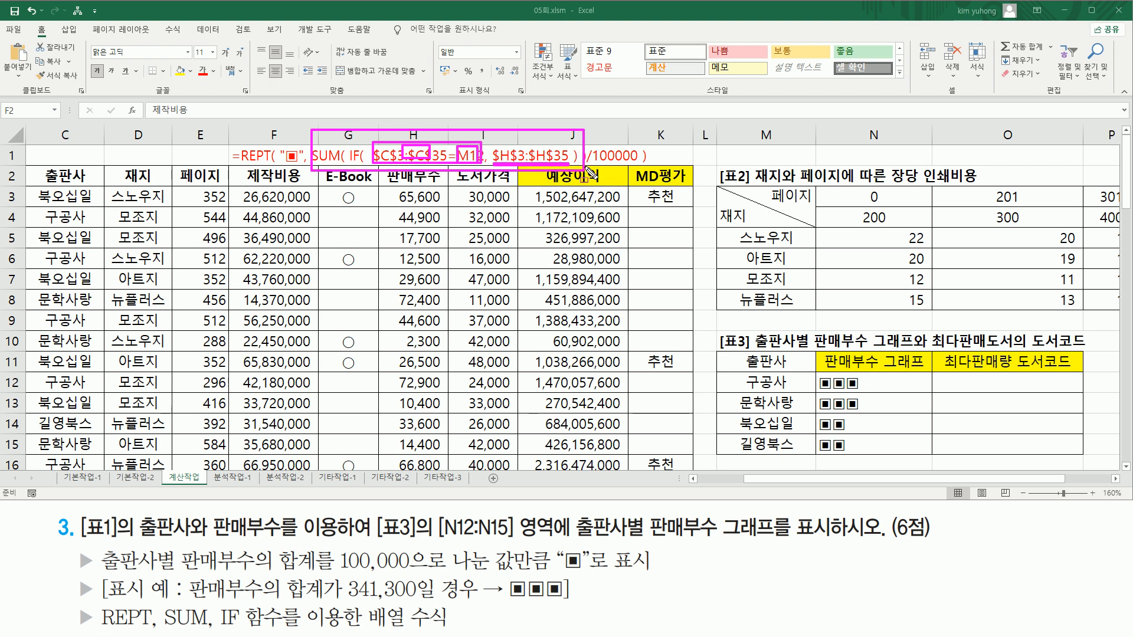
pyautogui.moveTo(584, 166); pyautogui.dragTo(641, 165)
pyautogui.moveTo(282, 141); pyautogui.dragTo(299, 169)
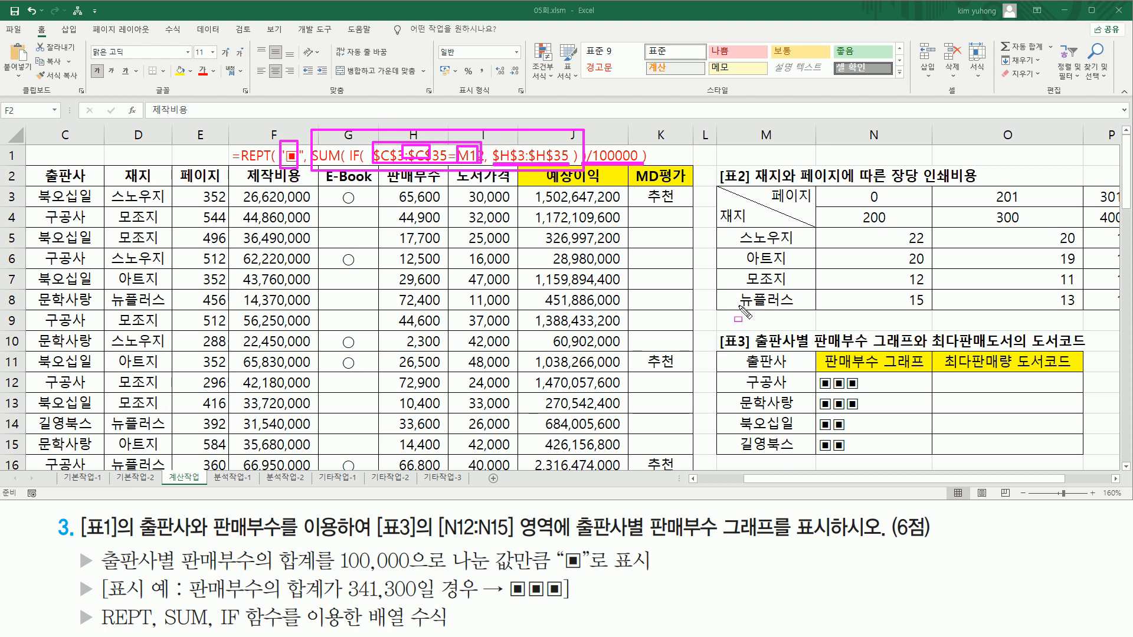
pyautogui.moveTo(816, 373); pyautogui.dragTo(878, 454)
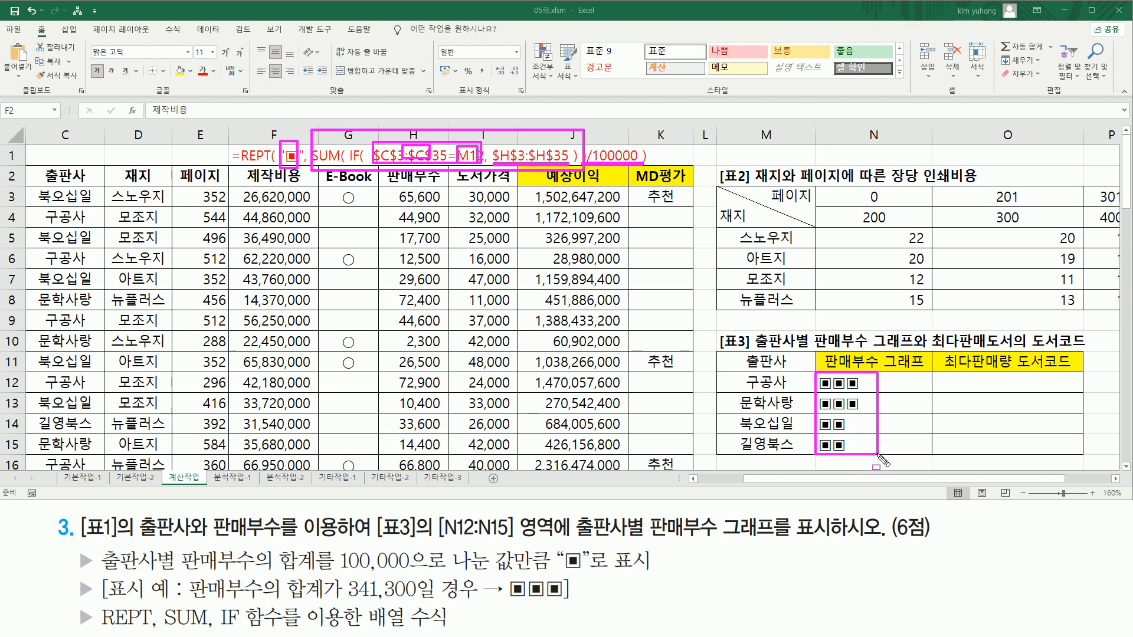
pyautogui.press('Escape')
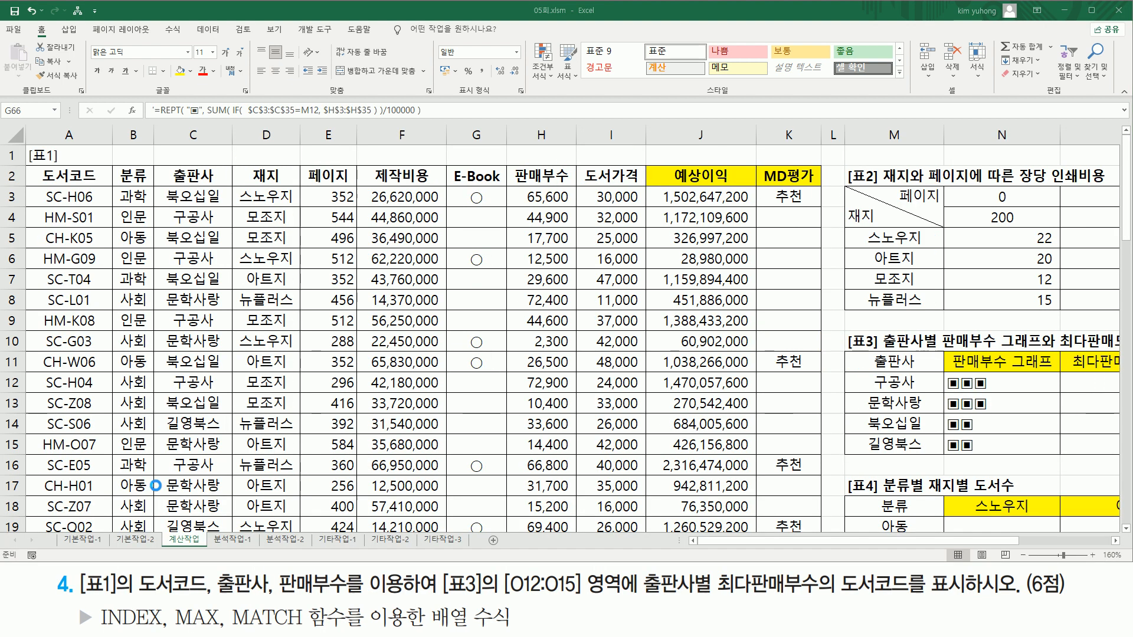
# Examine task 4's requirements for O12:O15 and the 도서코드, 출판사 and 판매부수 columns of [표1].
pyautogui.moveTo(74, 565); pyautogui.dragTo(122, 604)
pyautogui.moveTo(24, 145)
pyautogui.mouseDown()
pyautogui.moveTo(742, 407)
pyautogui.moveTo(826, 536)
pyautogui.mouseUp()
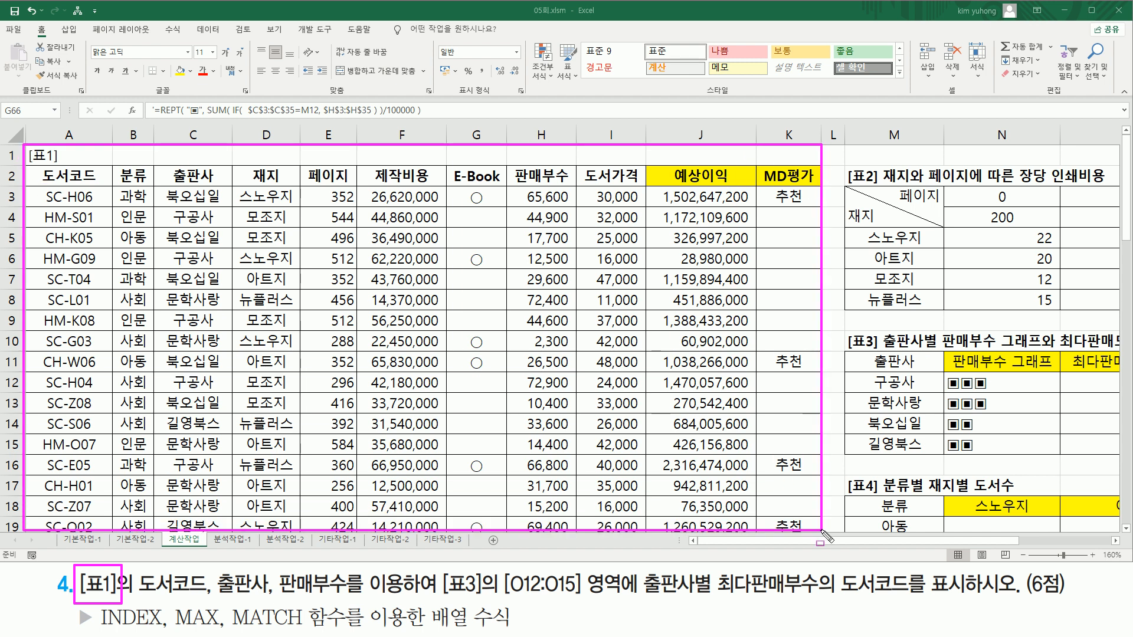
pyautogui.moveTo(136, 598); pyautogui.dragTo(347, 600)
pyautogui.moveTo(42, 167); pyautogui.dragTo(79, 365)
pyautogui.moveTo(87, 407); pyautogui.dragTo(106, 519)
pyautogui.moveTo(167, 164); pyautogui.dragTo(219, 524)
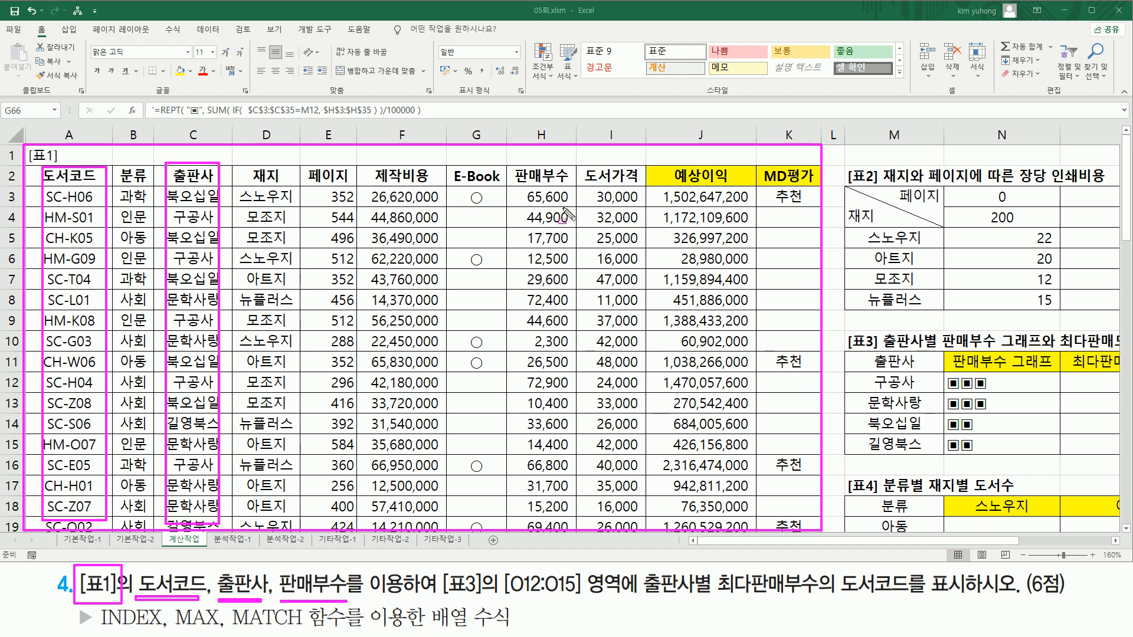
pyautogui.moveTo(520, 167); pyautogui.dragTo(575, 513)
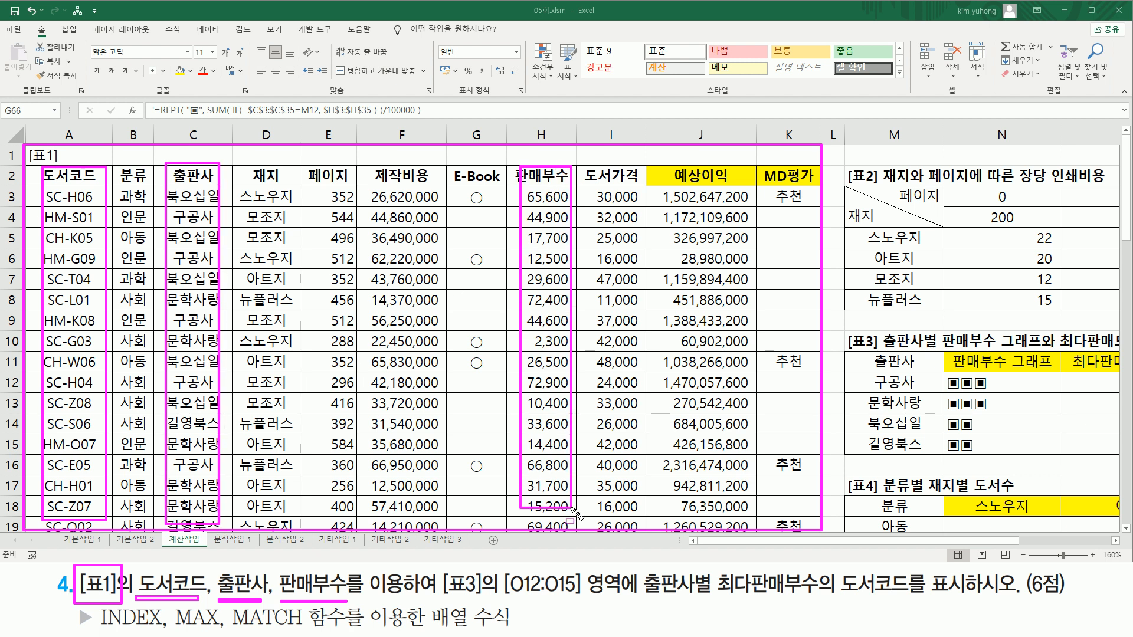
pyautogui.moveTo(441, 565)
pyautogui.mouseDown()
pyautogui.moveTo(463, 602)
pyautogui.moveTo(820, 600)
pyautogui.moveTo(853, 584)
pyautogui.moveTo(920, 608)
pyautogui.mouseUp()
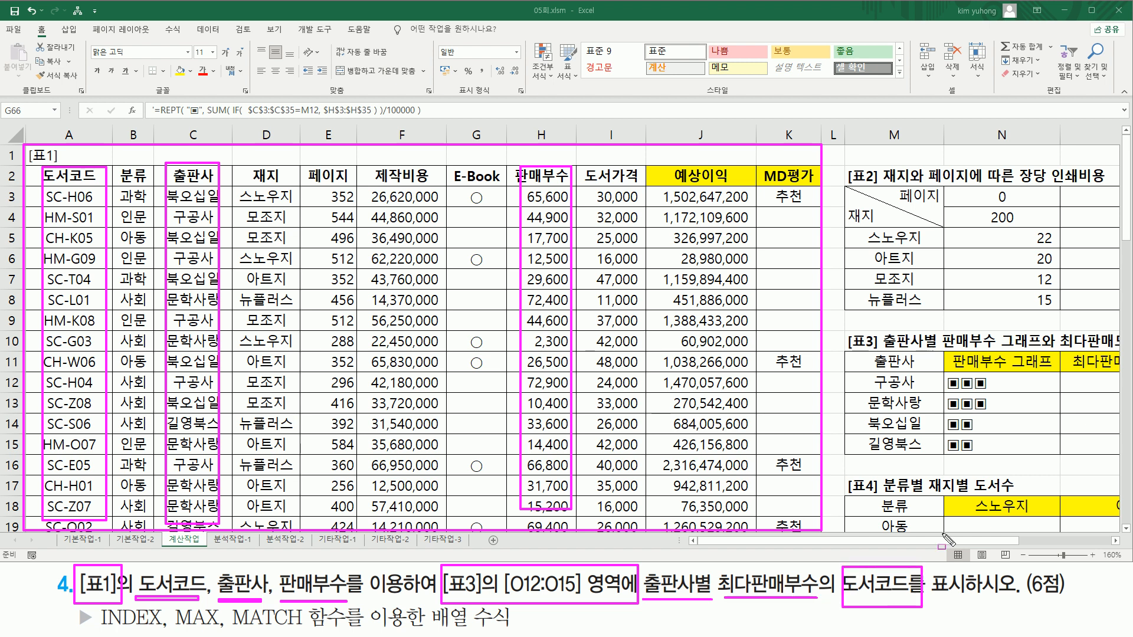
pyautogui.press('Escape')
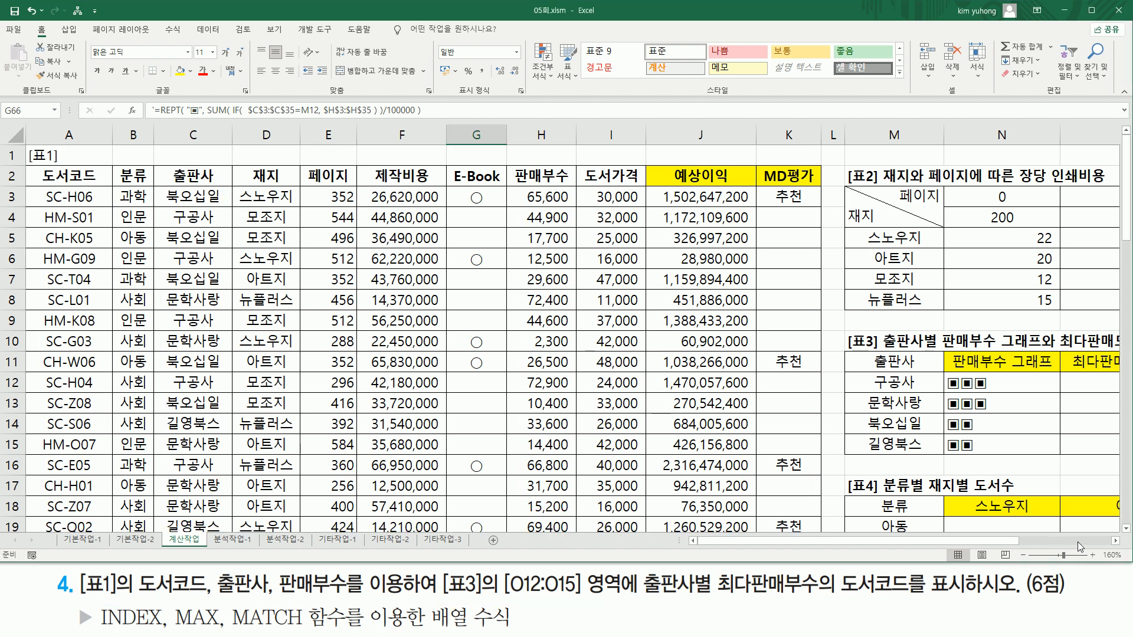
# Start a MAX formula in O12 of [표3], with an opening parenthesis for the publisher condition.
pyautogui.click(1115, 541)
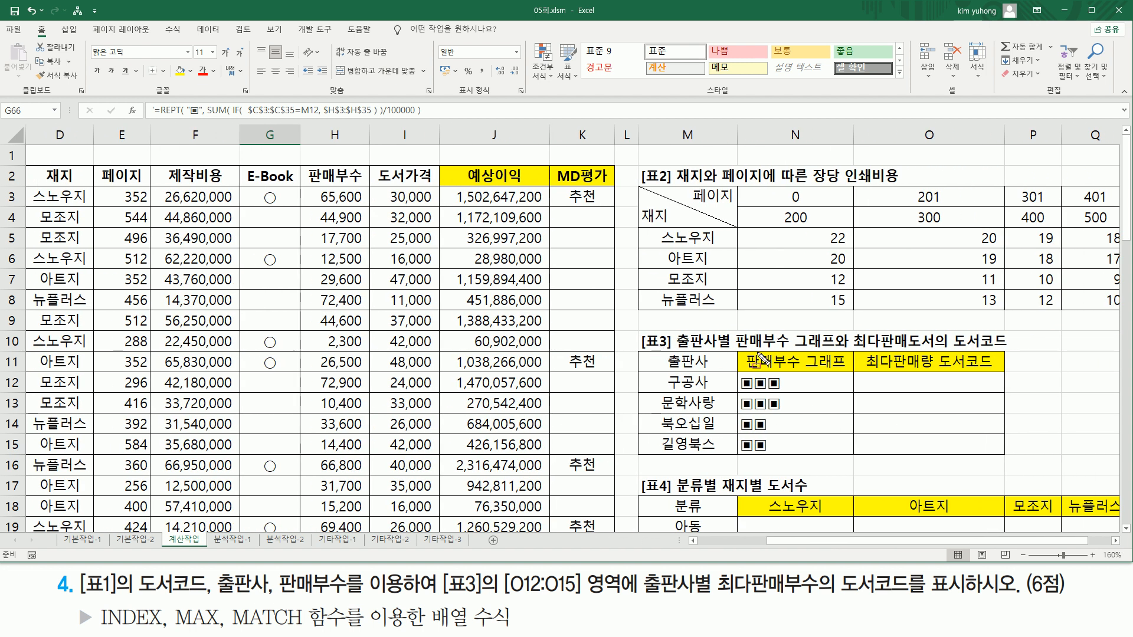
pyautogui.moveTo(639, 330)
pyautogui.mouseDown()
pyautogui.moveTo(644, 355)
pyautogui.moveTo(1003, 480)
pyautogui.moveTo(1029, 470)
pyautogui.mouseUp()
pyautogui.moveTo(876, 377); pyautogui.dragTo(989, 447)
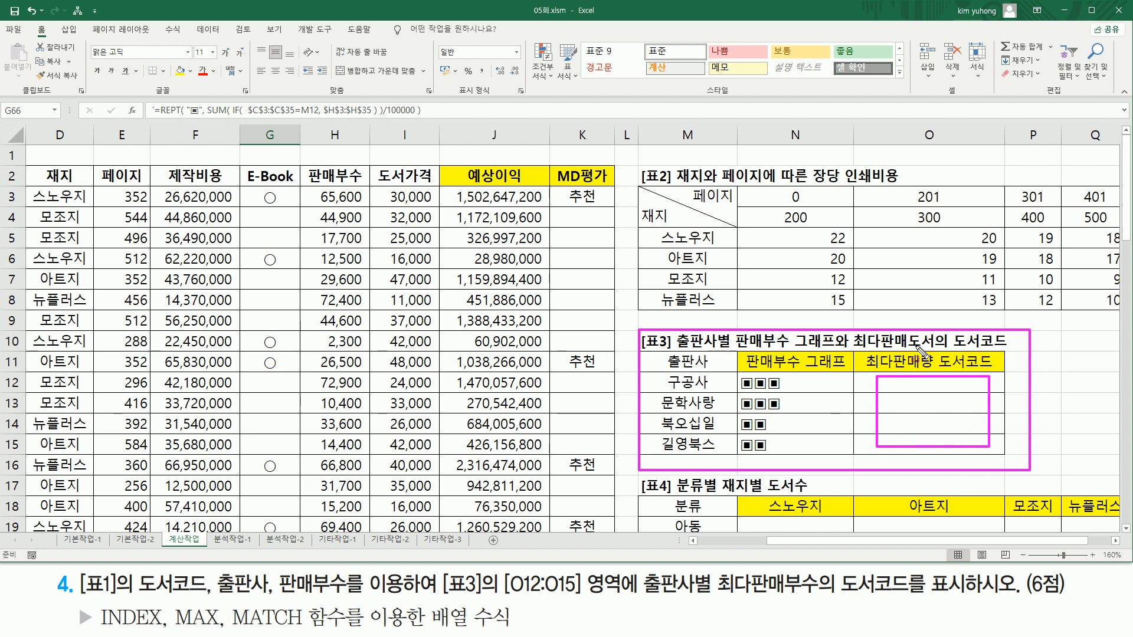
pyautogui.moveTo(908, 381)
pyautogui.mouseDown()
pyautogui.moveTo(945, 446)
pyautogui.moveTo(961, 438)
pyautogui.mouseUp()
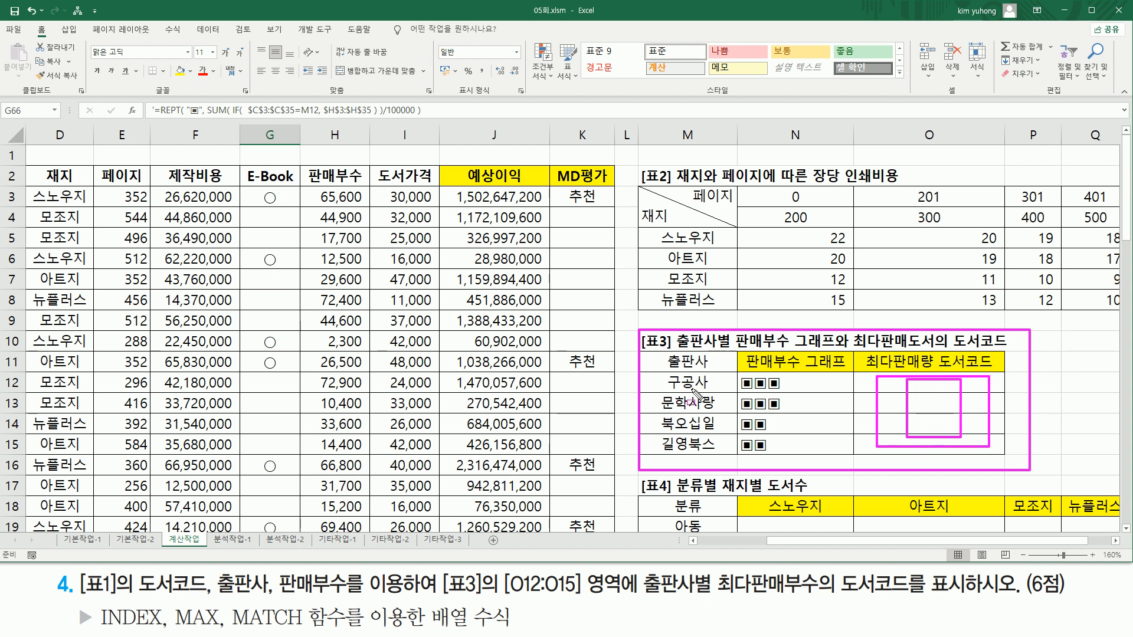
pyautogui.click(897, 390)
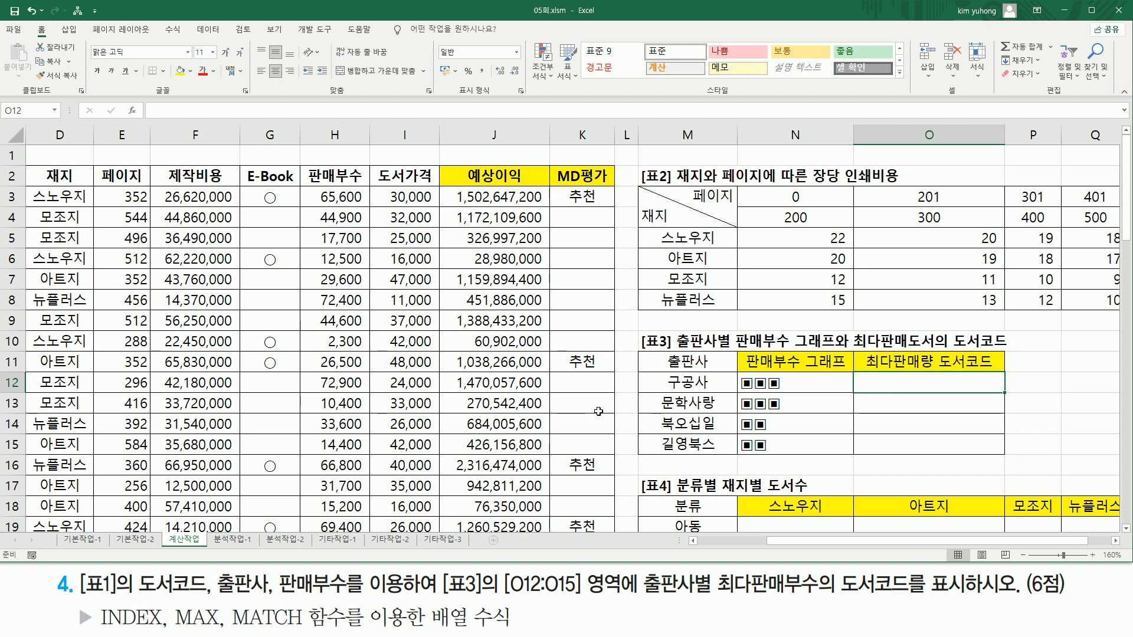
pyautogui.write('=max')
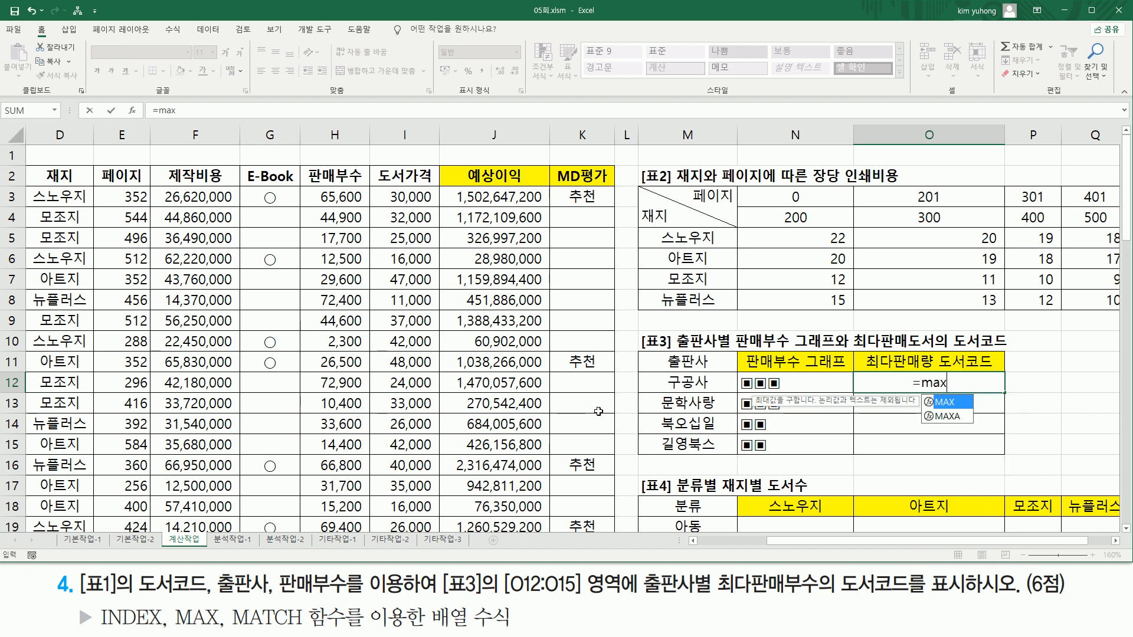
pyautogui.write('(')
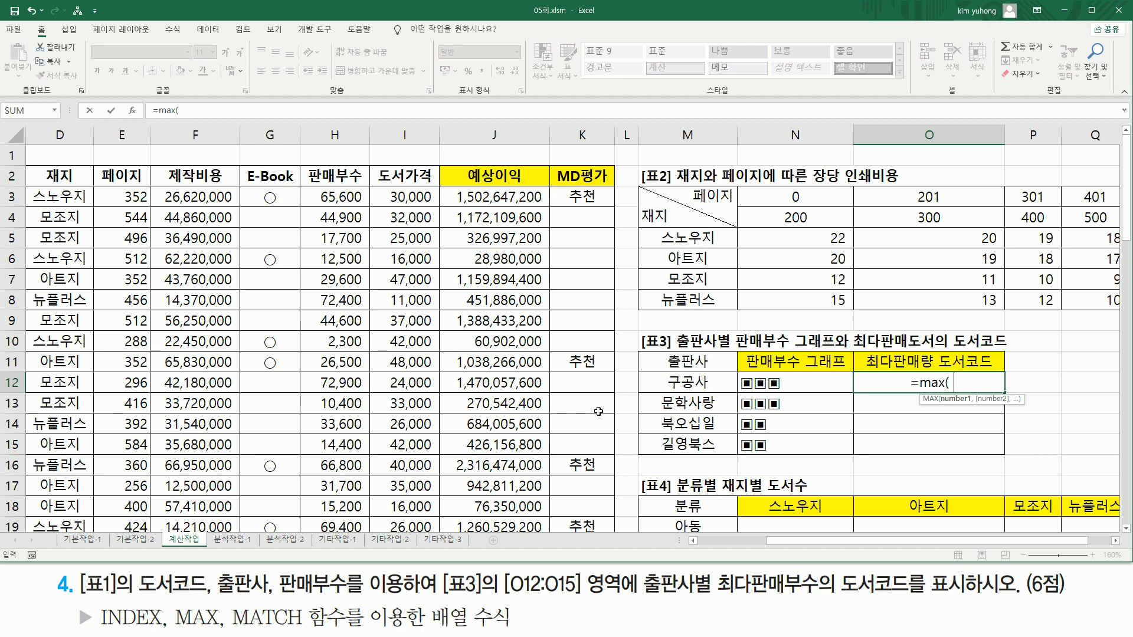
pyautogui.write(' (')
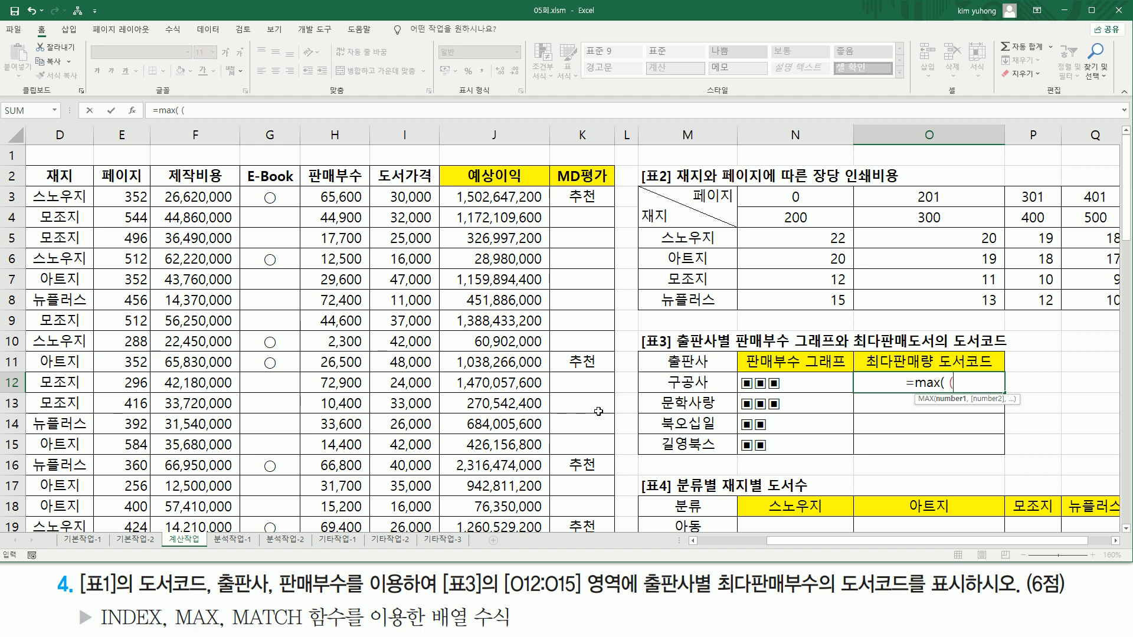
# Add the condition (C3:C35=M12) to the MAX formula, comparing the 출판사 column with the publisher in M12.
pyautogui.click(717, 545)
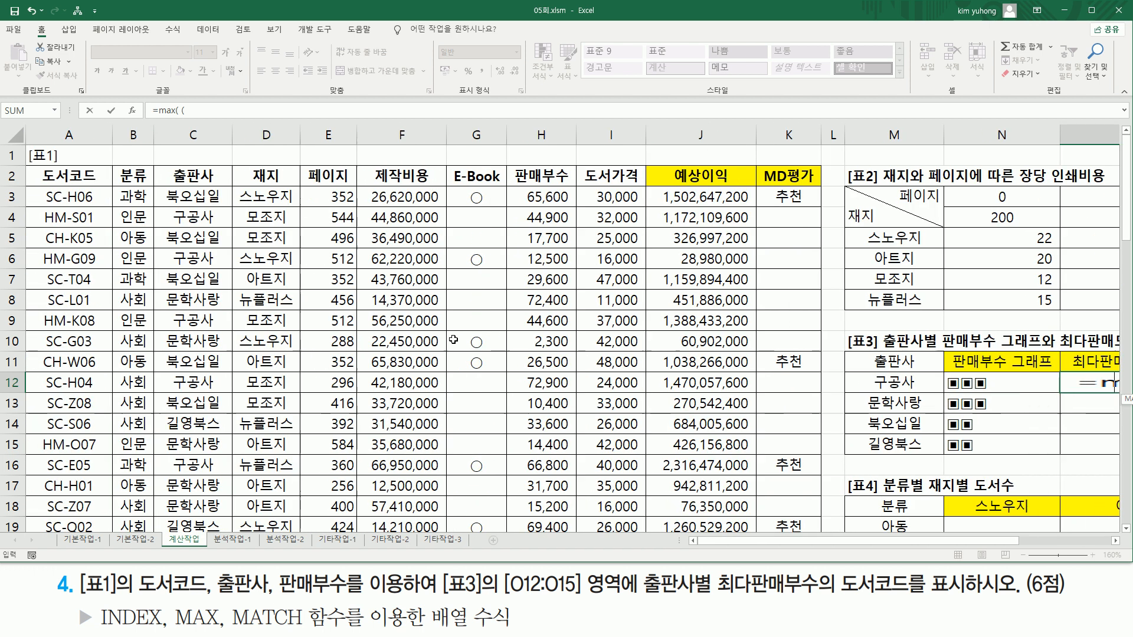
pyautogui.click(164, 201)
pyautogui.scroll(-9, 207, 367)
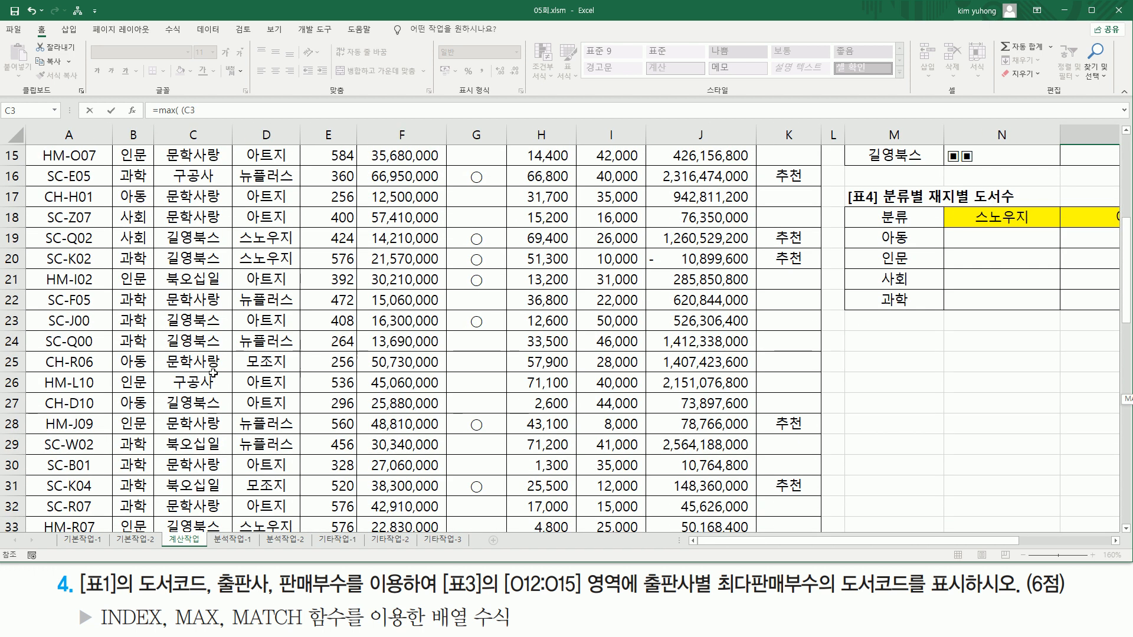
pyautogui.keyDown('shift'); pyautogui.click(204, 280); pyautogui.keyUp('shift')
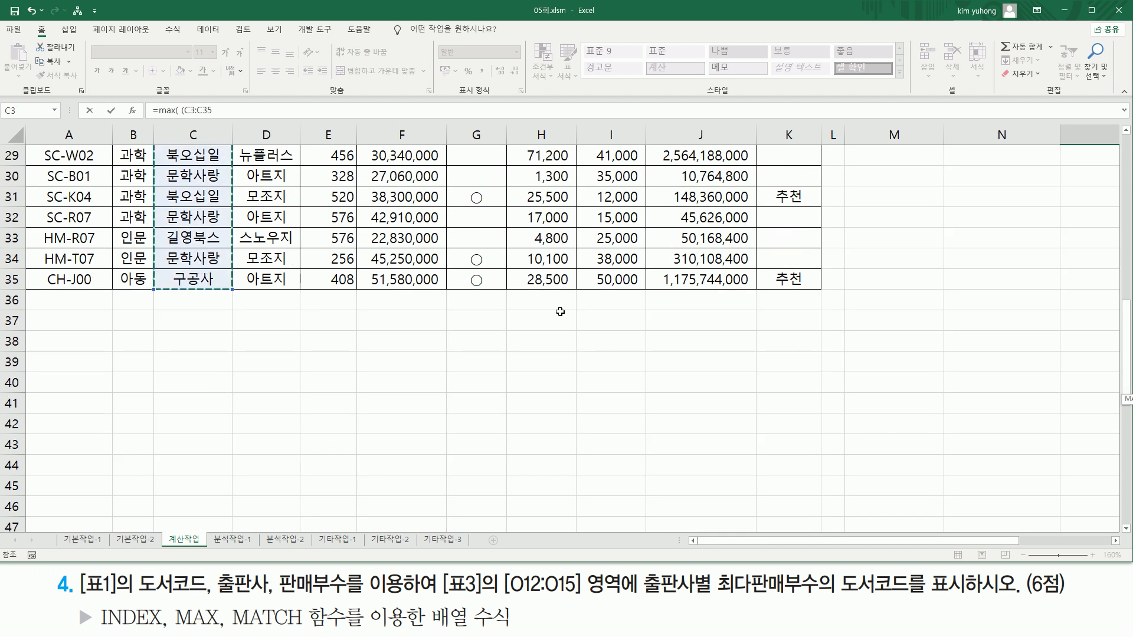
pyautogui.scroll(4, 605, 317)
pyautogui.scroll(1, 604, 317)
pyautogui.write('=')
pyautogui.scroll(3, 907, 243)
pyautogui.click(908, 243)
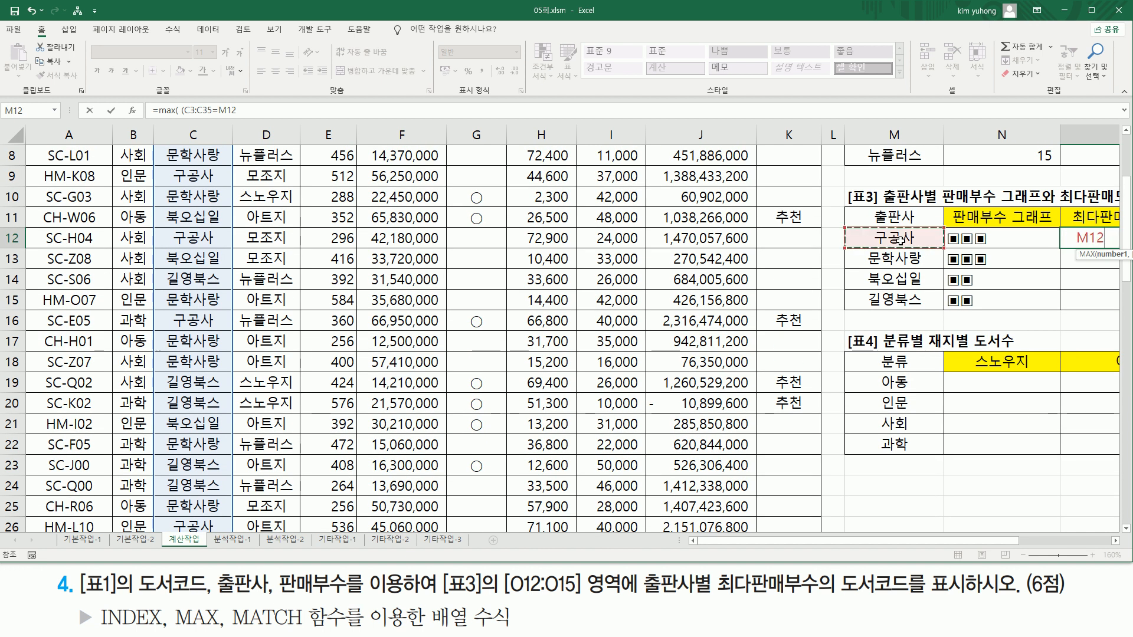
pyautogui.moveTo(913, 538); pyautogui.dragTo(1007, 540)
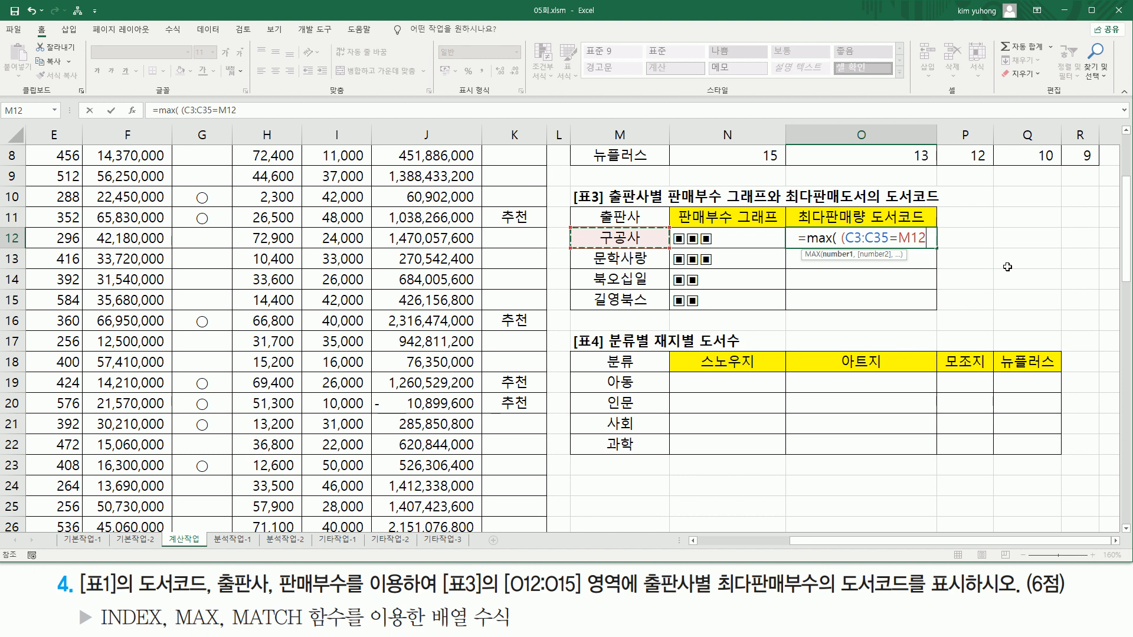
pyautogui.write(')')
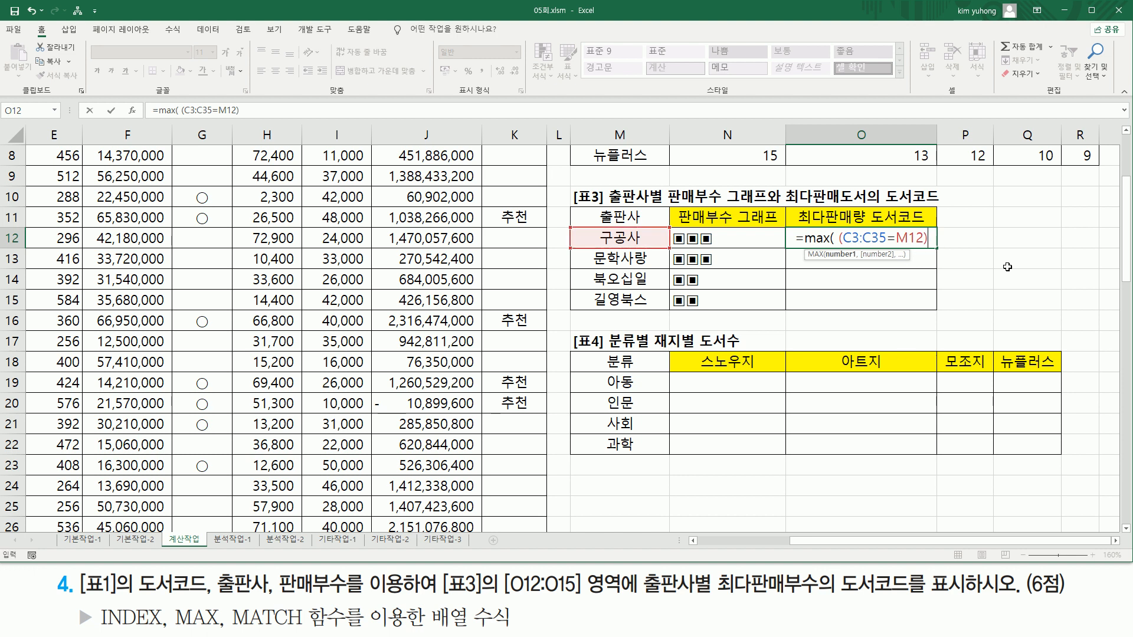
# Multiply the condition by the 판매부수 range H3:H35 and close the MAX function.
pyautogui.write('*')
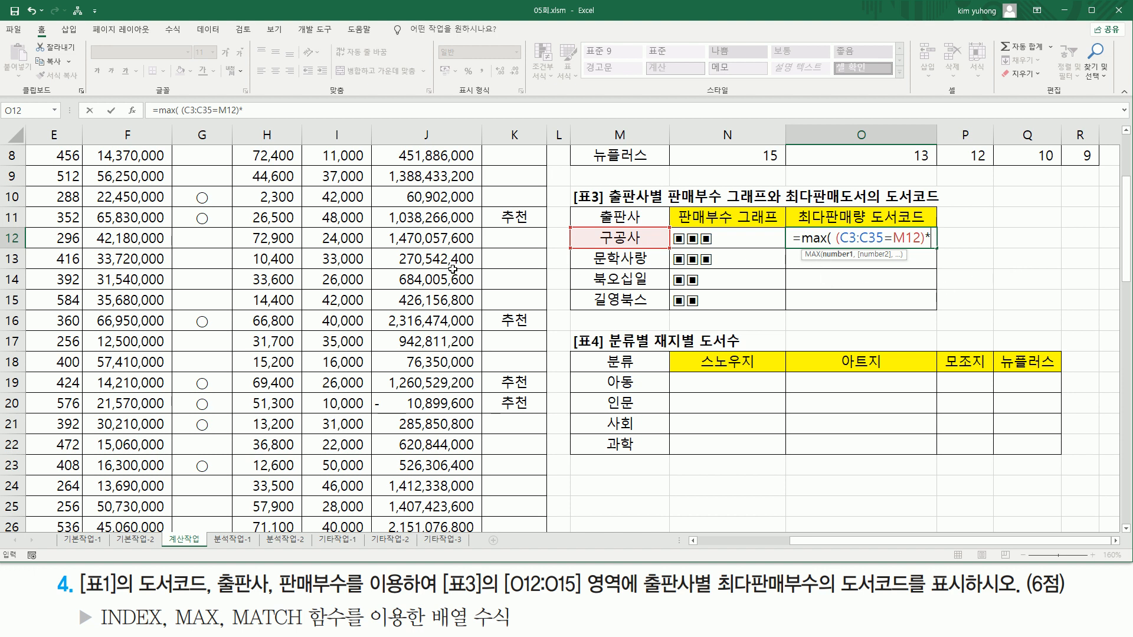
pyautogui.scroll(3, 266, 257)
pyautogui.click(276, 195)
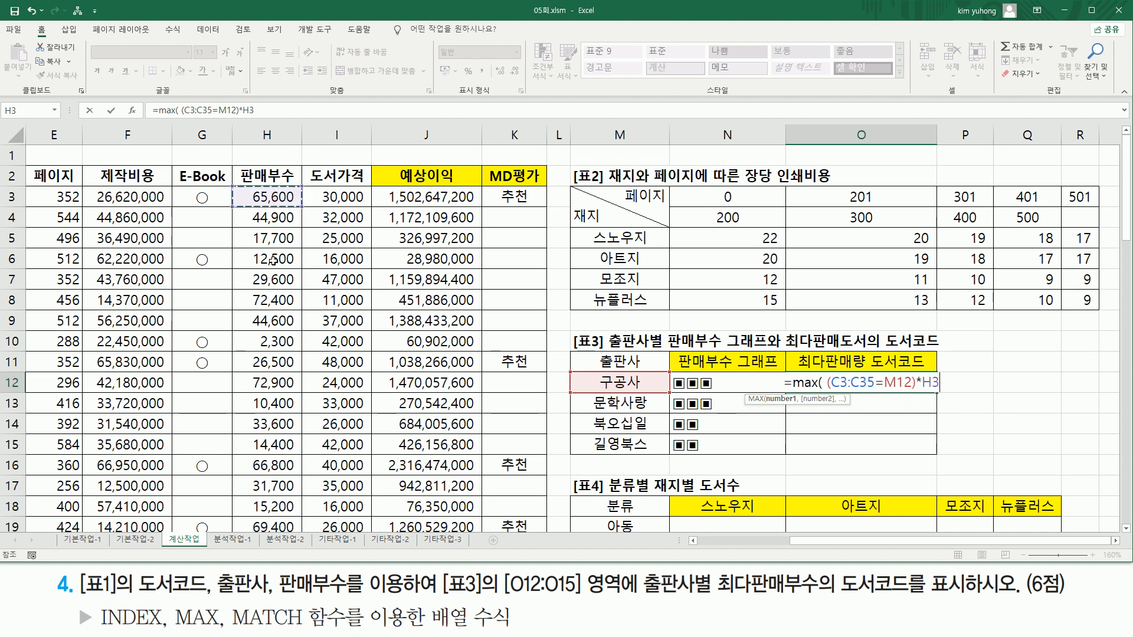
pyautogui.scroll(-7, 276, 290)
pyautogui.keyDown('shift'); pyautogui.click(273, 424); pyautogui.keyUp('shift')
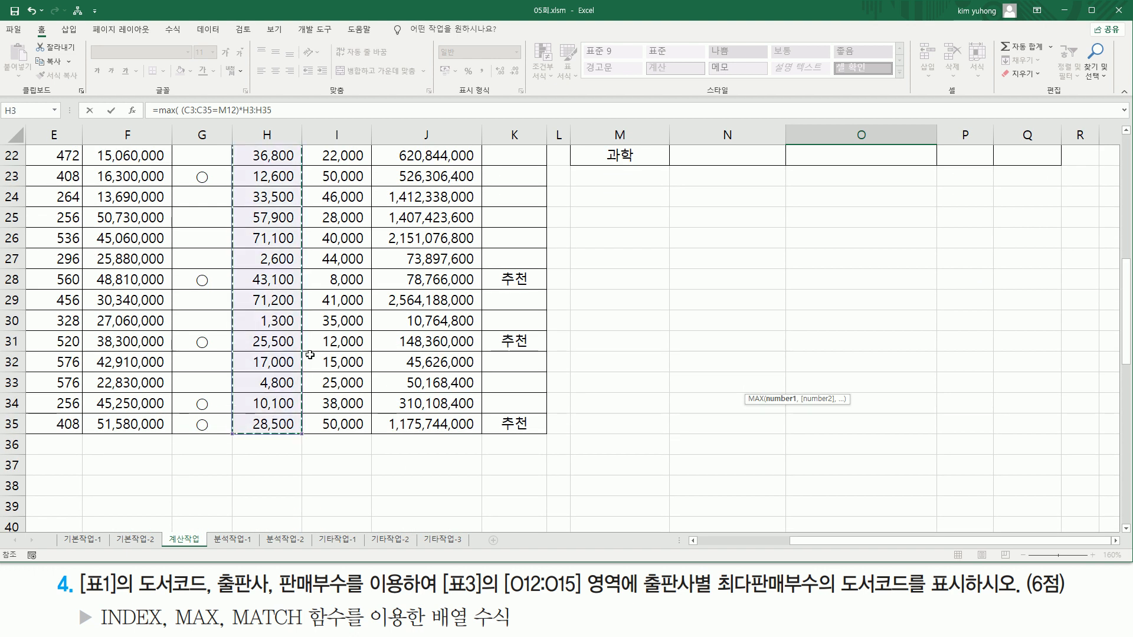
pyautogui.scroll(3, 788, 299)
pyautogui.scroll(5, 788, 298)
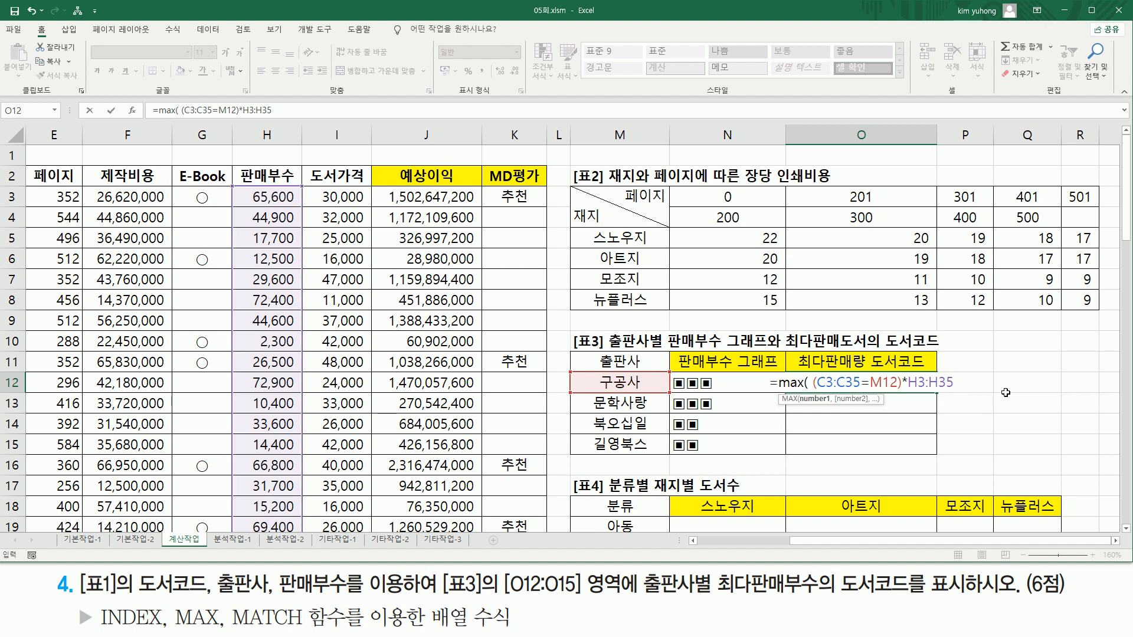
pyautogui.write(')')
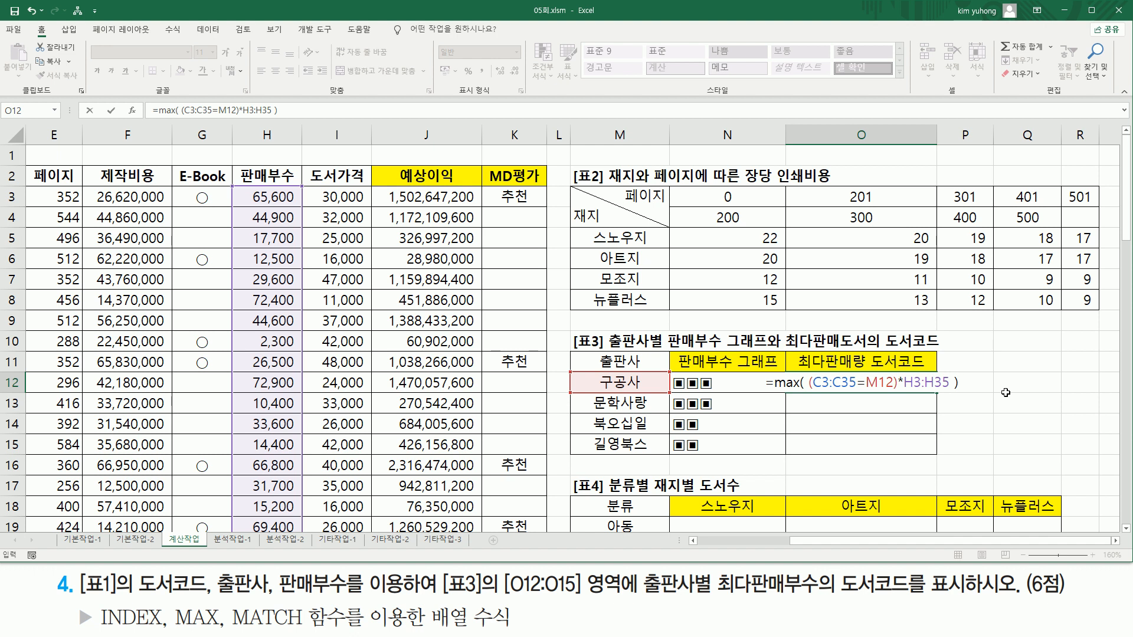
# Make the ranges C3:C35 and H3:H35 absolute references in the O12 formula.
pyautogui.moveTo(825, 383); pyautogui.dragTo(850, 383)
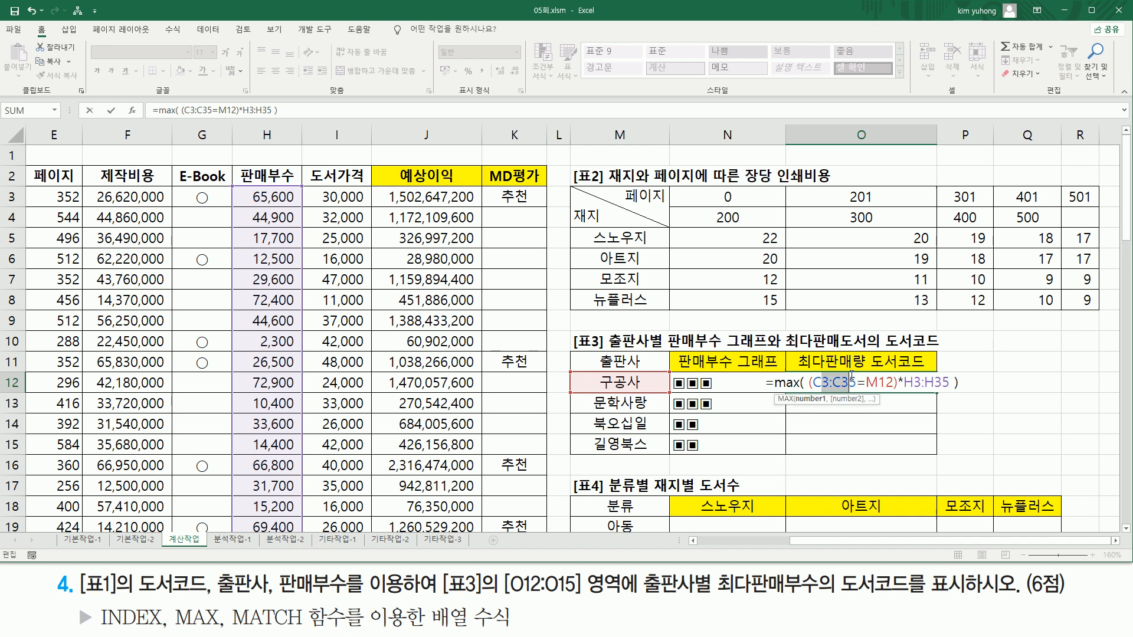
pyautogui.press('F4')
pyautogui.moveTo(928, 383); pyautogui.dragTo(962, 385)
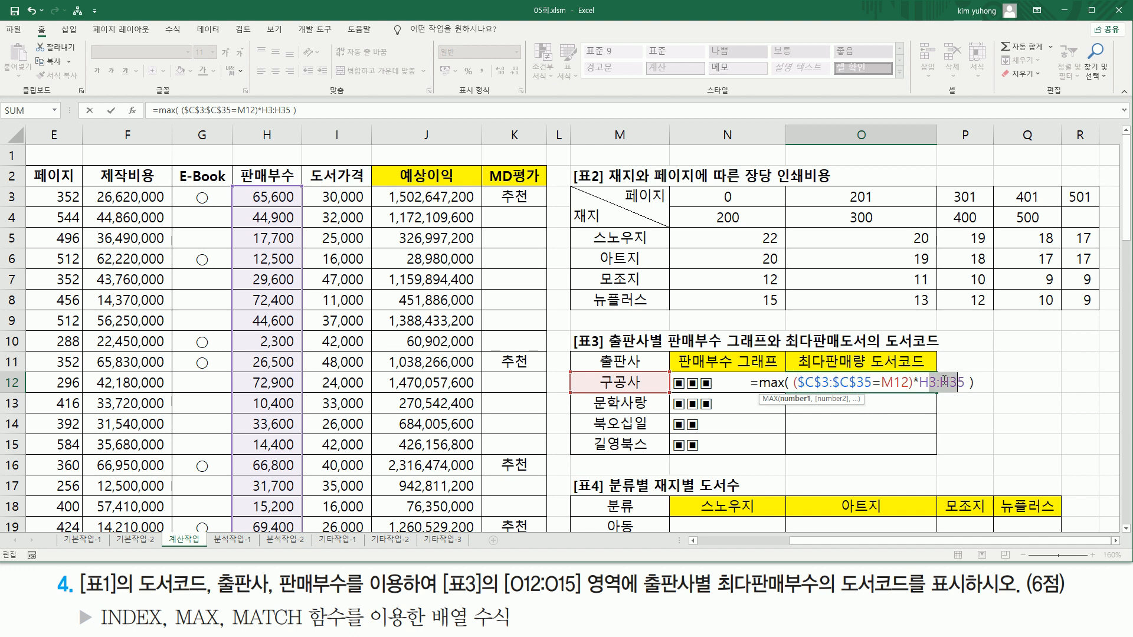
pyautogui.press('F4')
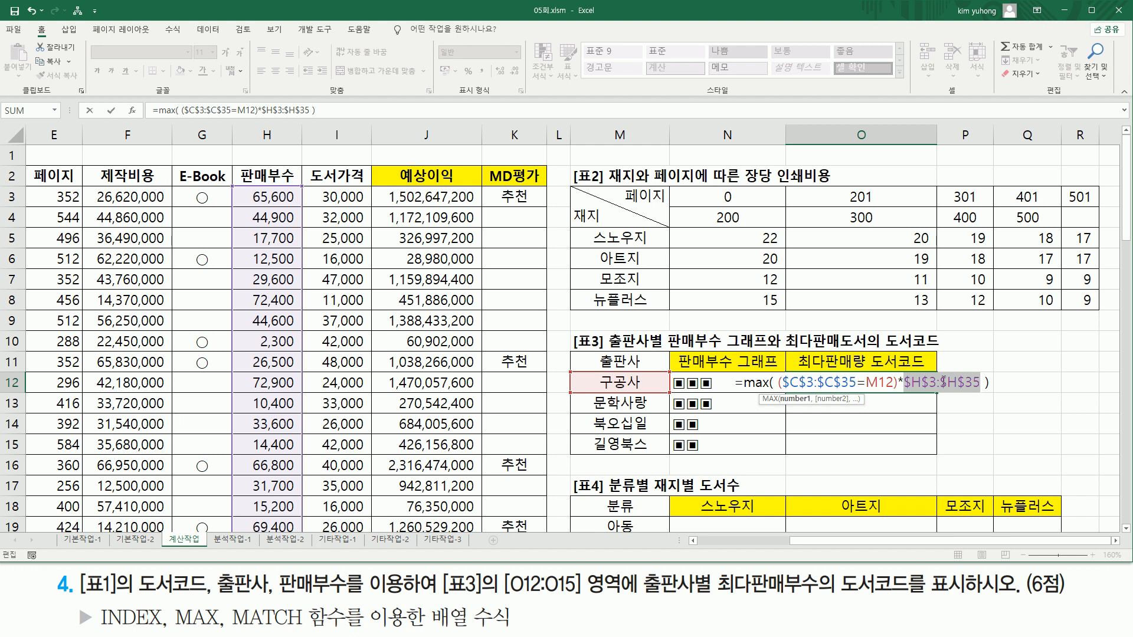
# Enter the MAX formula in O12 as an array formula and fill it down to O15.
pyautogui.hotkey('ctrl', 'shift', 'Return')
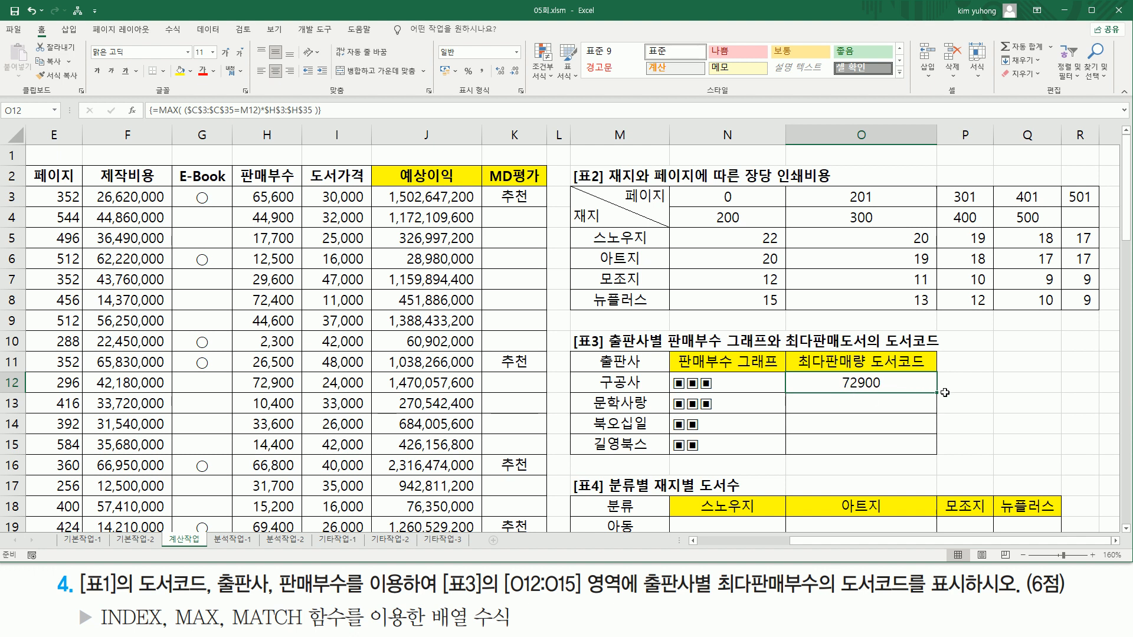
pyautogui.moveTo(938, 394); pyautogui.dragTo(938, 455)
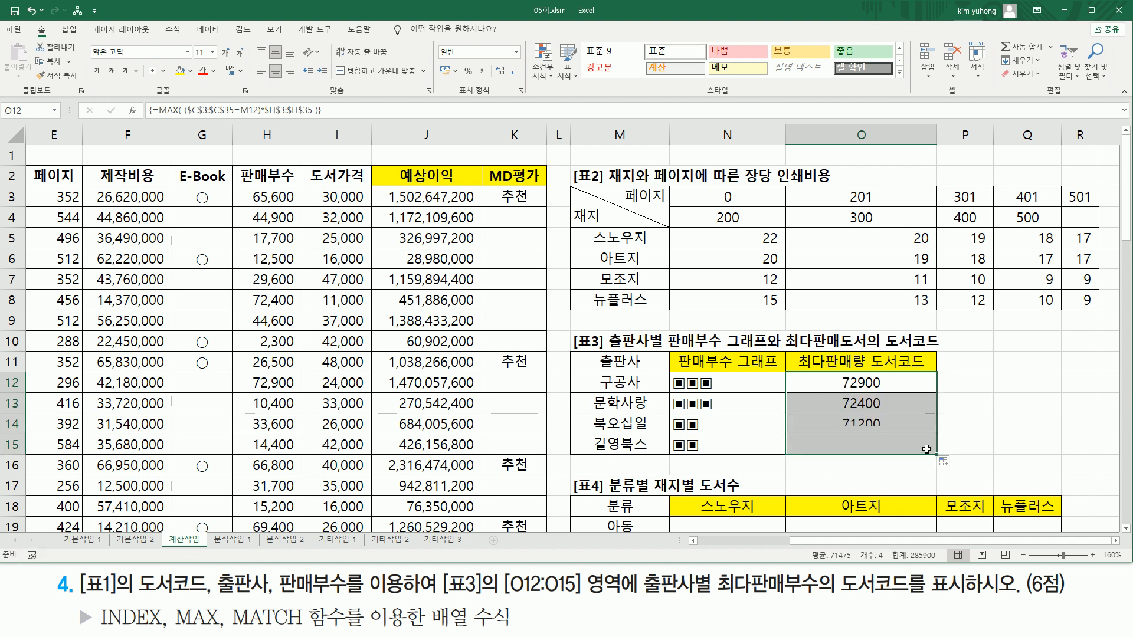
pyautogui.moveTo(855, 382); pyautogui.dragTo(865, 447)
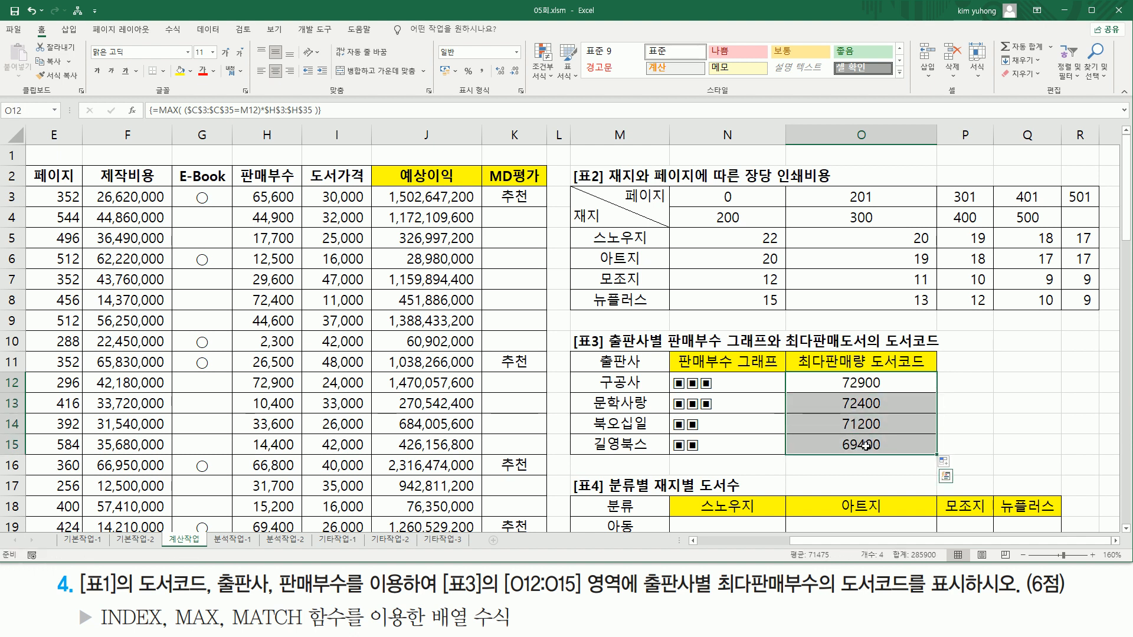
# Clear the MAX formula from O12 and examine the 판매부수 column of [표1] against the required functions.
pyautogui.click(844, 382)
pyautogui.press('Delete')
pyautogui.hotkey('ctrl', 'shift', 'd')
pyautogui.moveTo(247, 182); pyautogui.dragTo(294, 533)
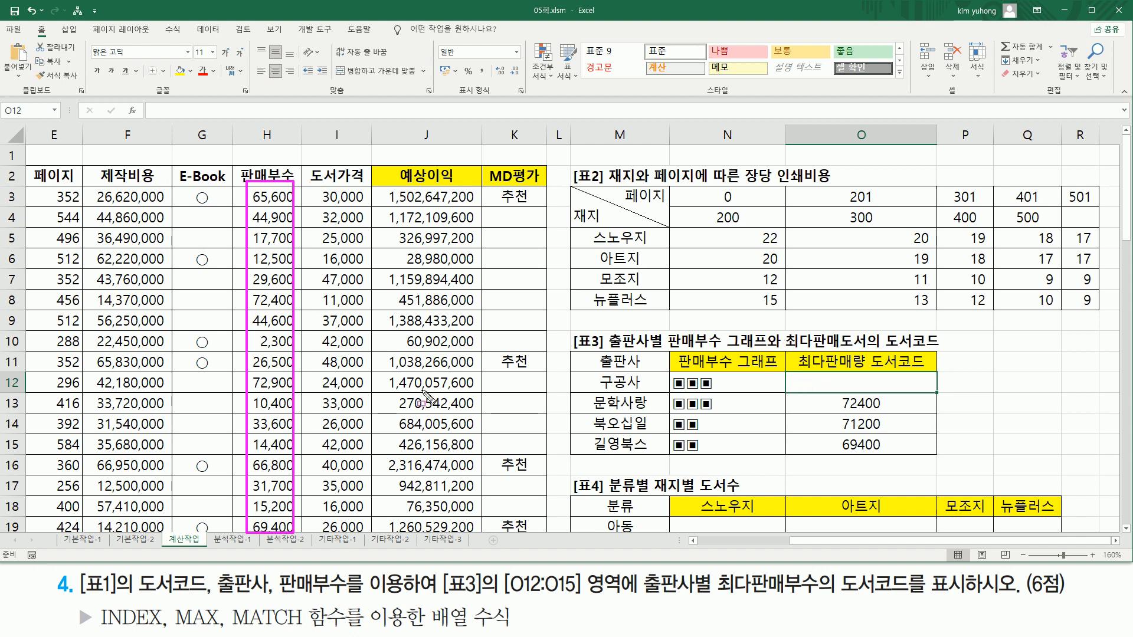
pyautogui.moveTo(230, 628); pyautogui.dragTo(341, 627)
pyautogui.press('Escape')
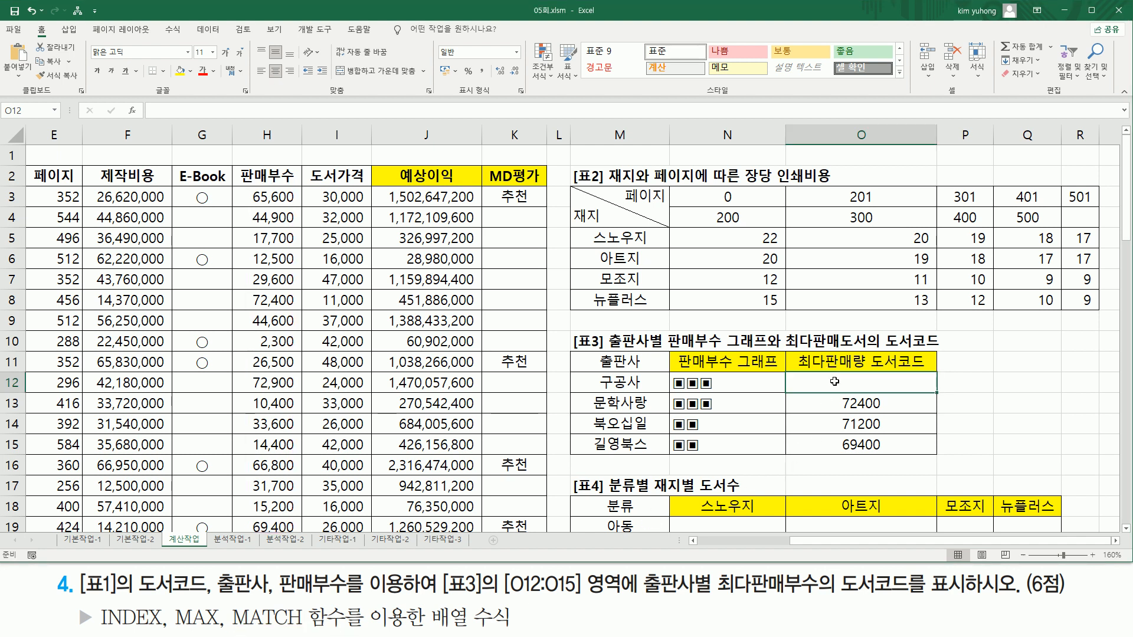
# Start a MATCH formula in O12 with MAX( ($C$3:$C$35=M12)*$H$3:$H$35 ) as its lookup value.
pyautogui.doubleClick(834, 382)
pyautogui.write('=mat')
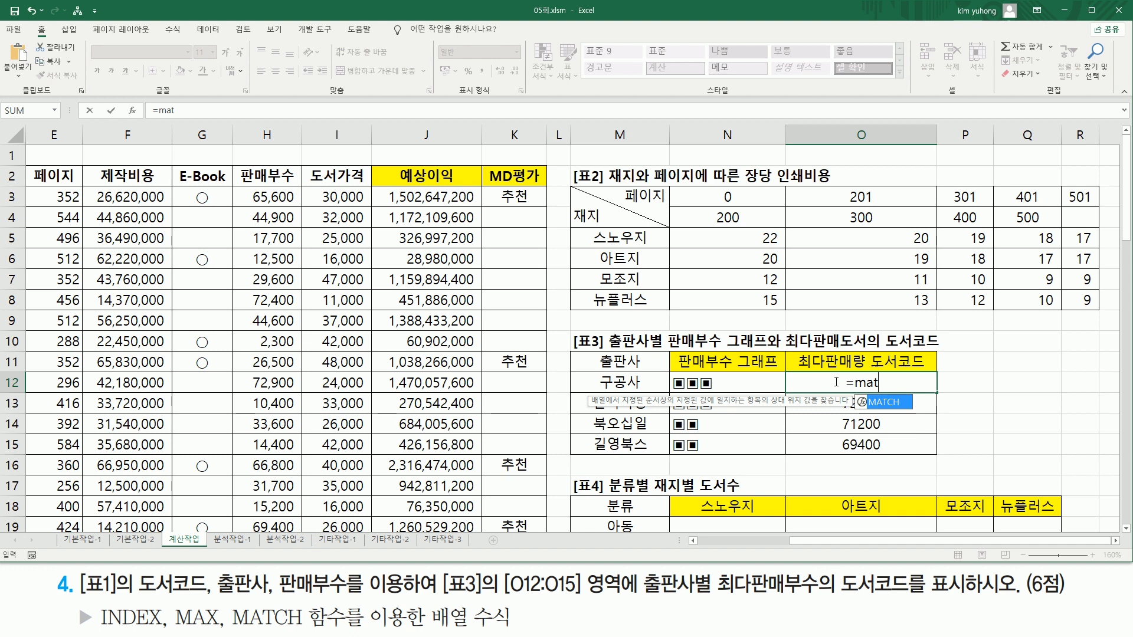
pyautogui.press('Tab')
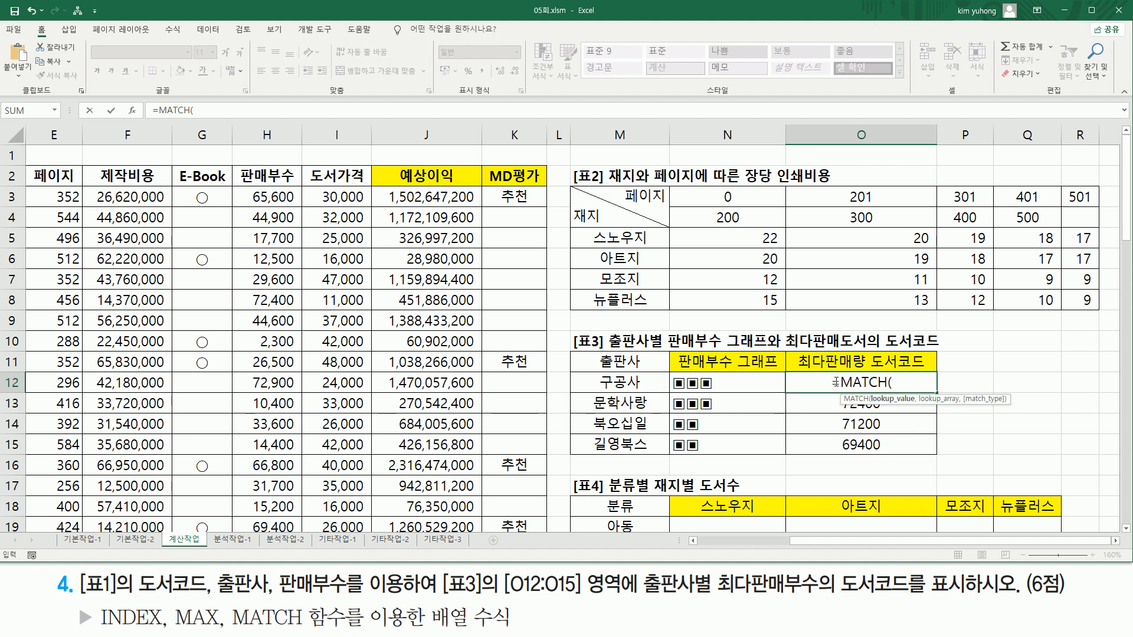
pyautogui.write('MAX( ($C$3:$C$35=M12)*$H$3:$H$35 )')
pyautogui.hotkey('ctrl', 'shift', 'Return')
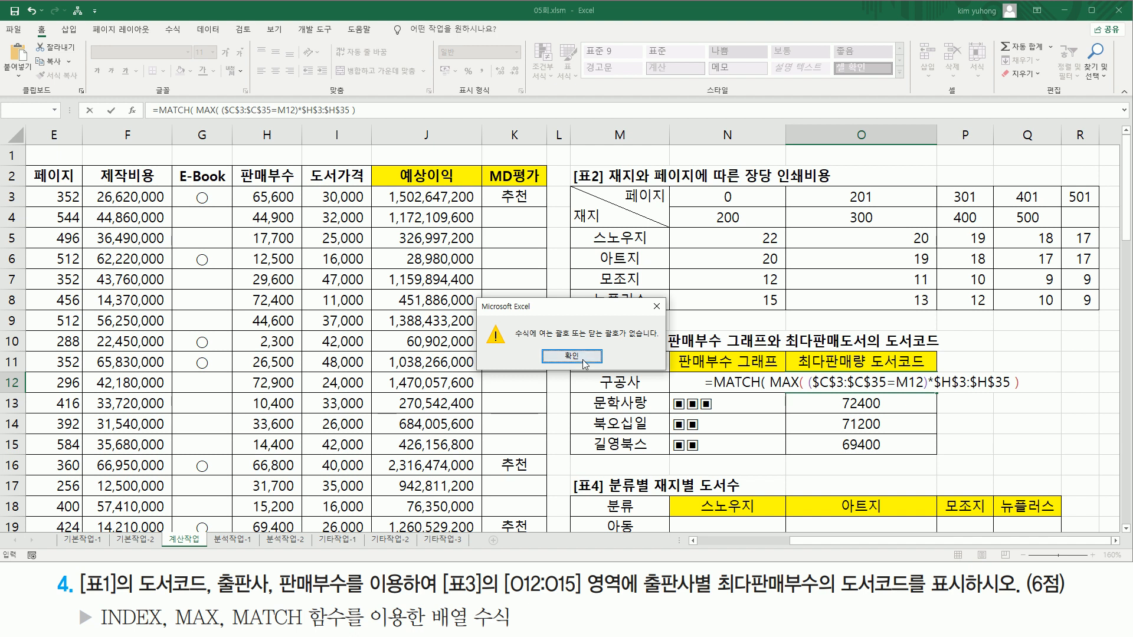
pyautogui.press('Return')
# Copy the MAX expression and insert it again after a comma as the second MATCH argument.
pyautogui.moveTo(773, 383); pyautogui.dragTo(1092, 381)
pyautogui.hotkey('ctrl', 'c')
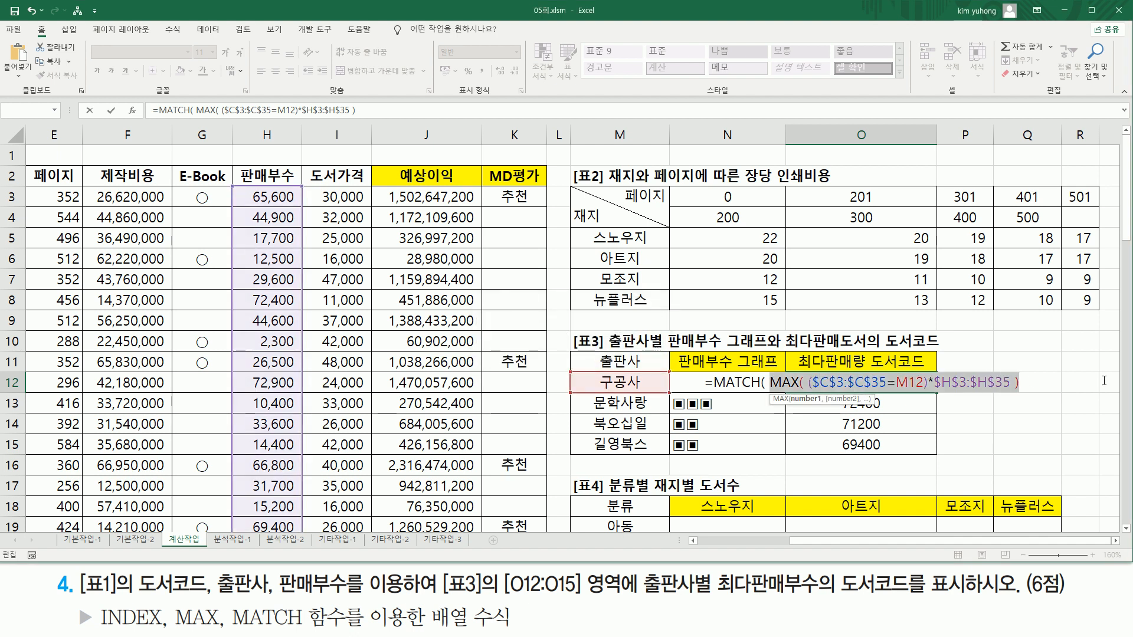
pyautogui.click(1032, 385)
pyautogui.write(',')
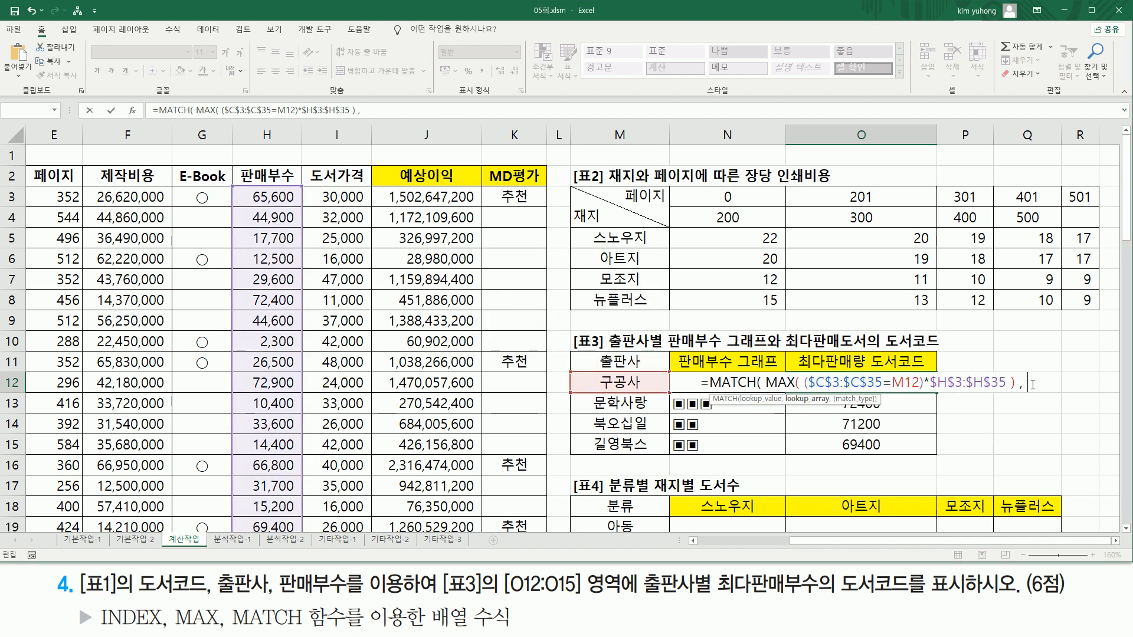
pyautogui.hotkey('ctrl', 'v')
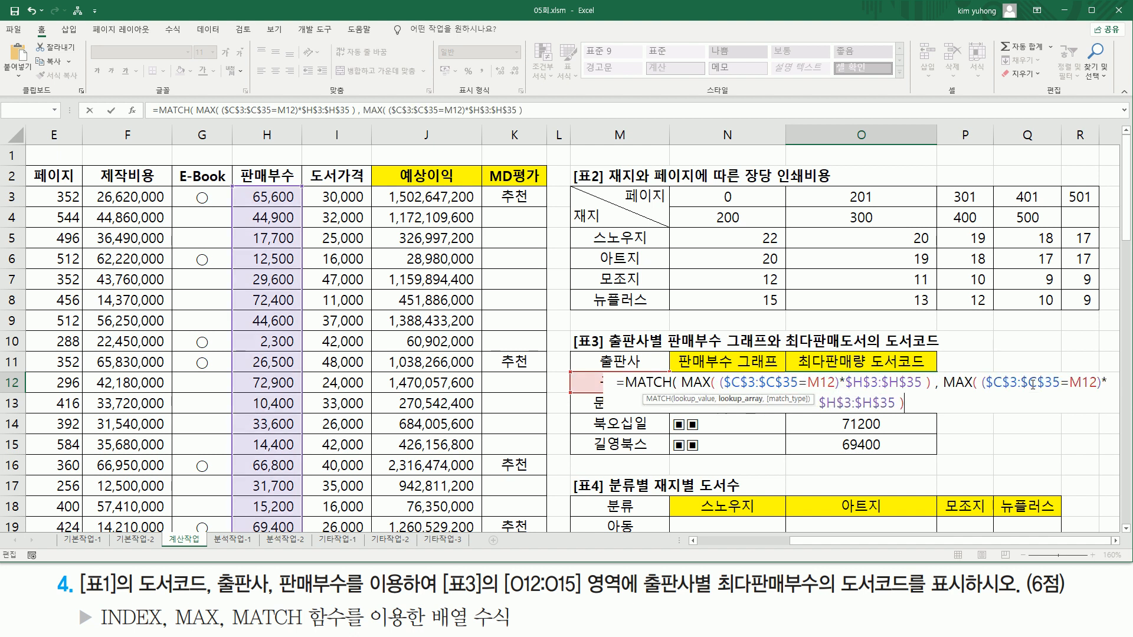
# Remove the MAX function and its closing parenthesis from the second argument, leaving ($C$3:$C$35=M12)*$H$3:$H$35 as the lookup array.
pyautogui.moveTo(980, 382); pyautogui.dragTo(943, 382)
pyautogui.press('BackSpace')
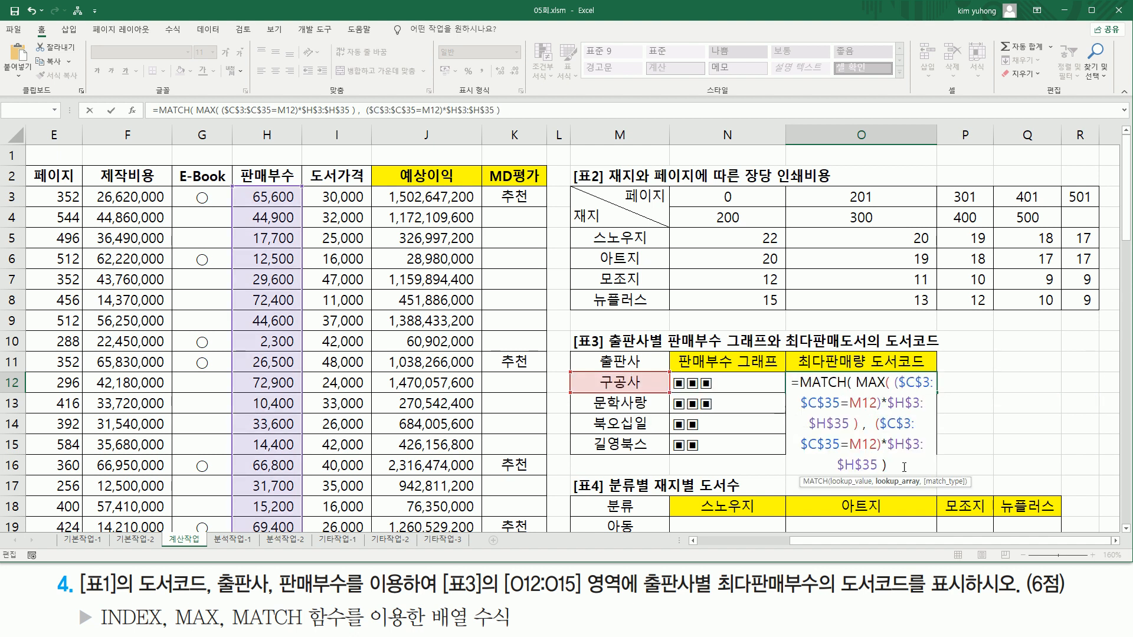
pyautogui.click(905, 470)
pyautogui.press('BackSpace')
pyautogui.click(1115, 541)
pyautogui.click(1116, 541)
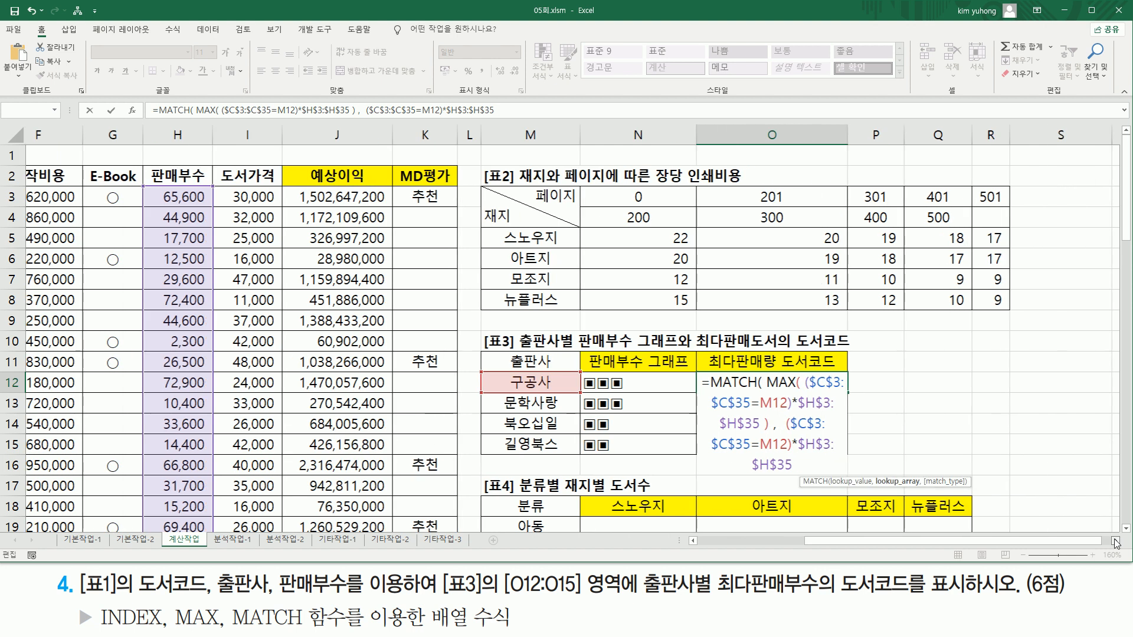
pyautogui.click(1115, 541)
pyautogui.click(1115, 540)
pyautogui.click(1115, 541)
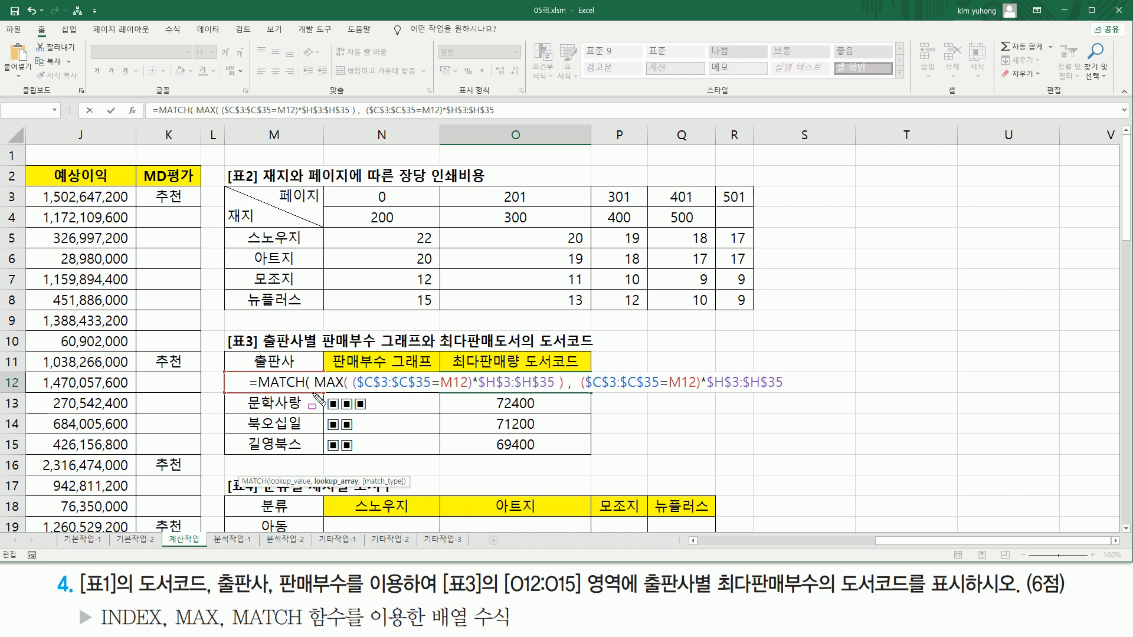
# Finish the MATCH formula in O12 with match type 0 and a closing parenthesis, and enter it as an array formula.
pyautogui.moveTo(312, 391); pyautogui.dragTo(569, 392)
pyautogui.moveTo(359, 364)
pyautogui.mouseDown()
pyautogui.moveTo(413, 389)
pyautogui.moveTo(780, 390)
pyautogui.mouseUp()
pyautogui.press('Escape')
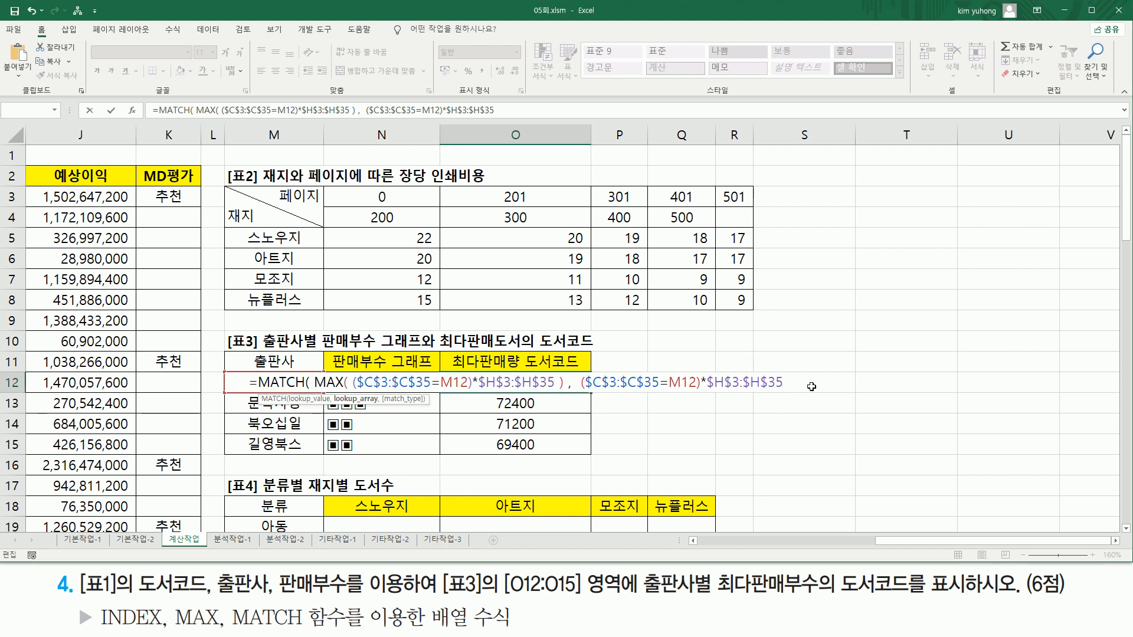
pyautogui.write(',')
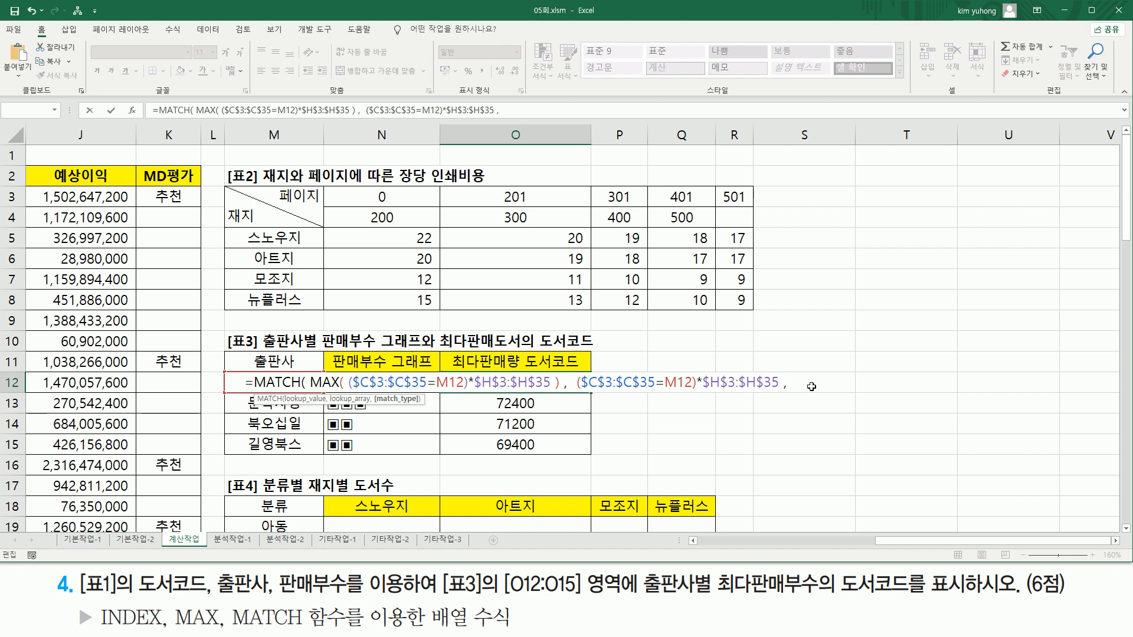
pyautogui.write('0')
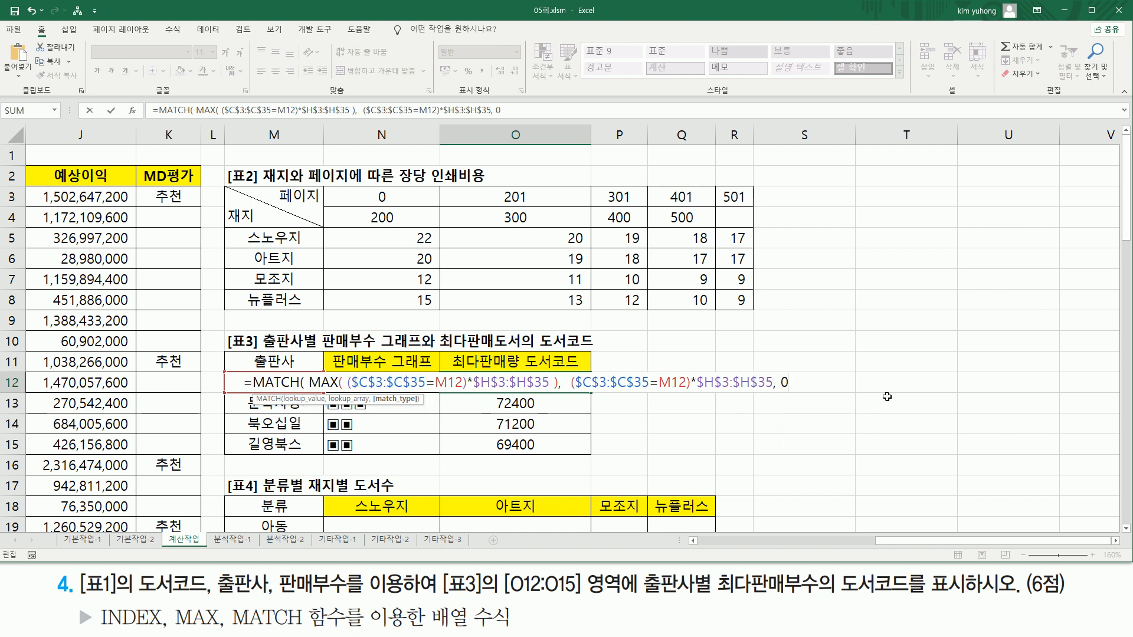
pyautogui.write(')')
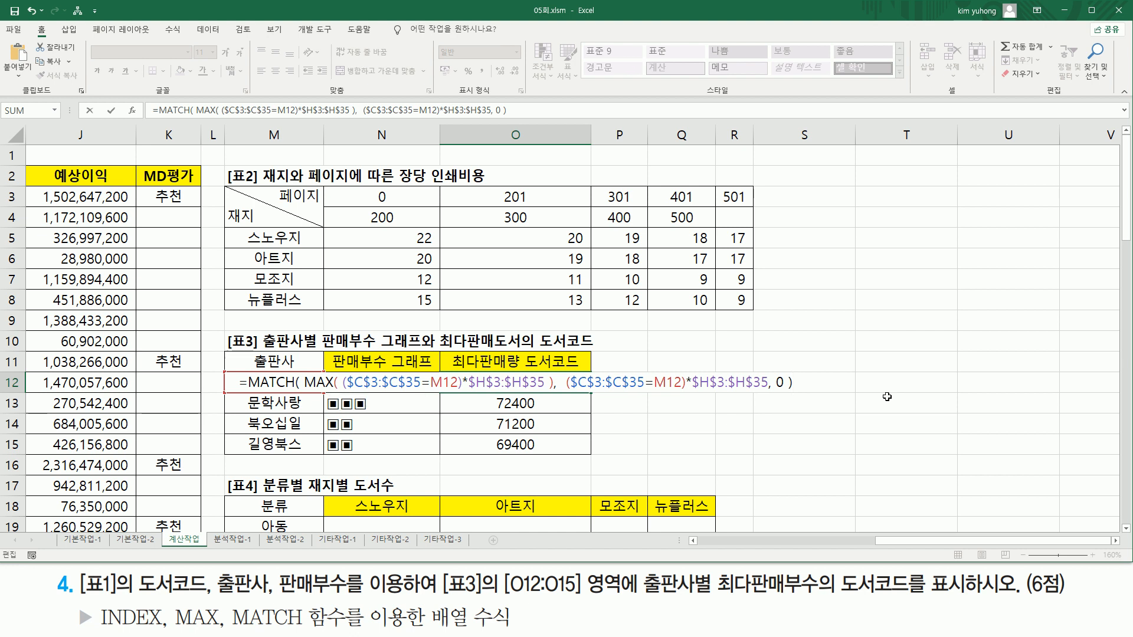
pyautogui.hotkey('ctrl', 'shift', 'Return')
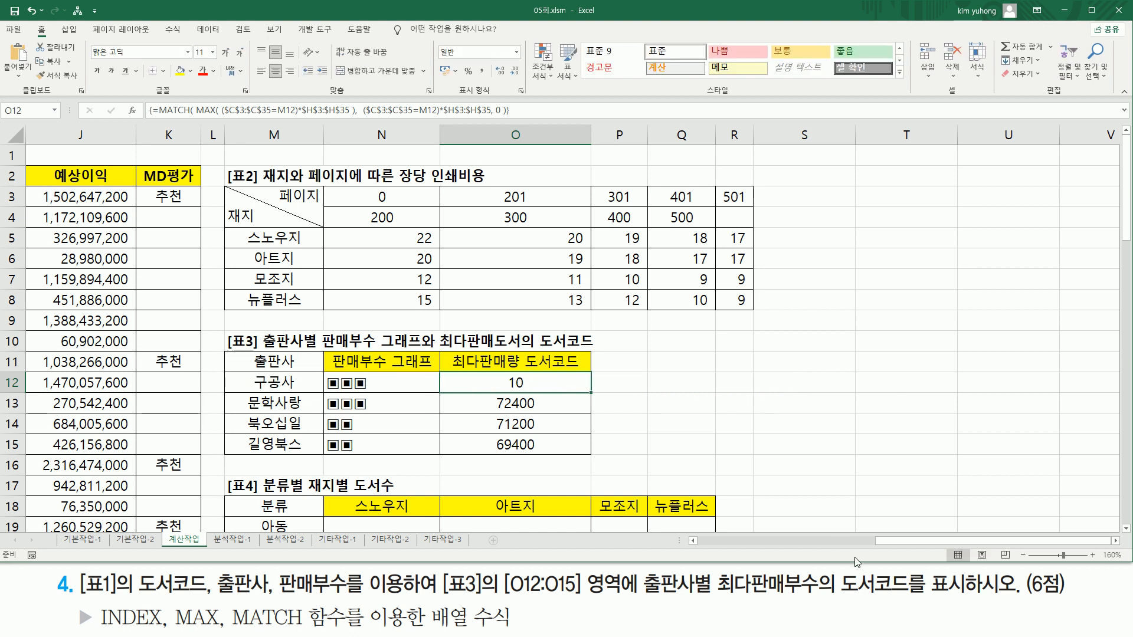
# Copy the whole MATCH expression in O12 and remove it from the formula, leaving only the equals sign.
pyautogui.moveTo(895, 540); pyautogui.dragTo(794, 543)
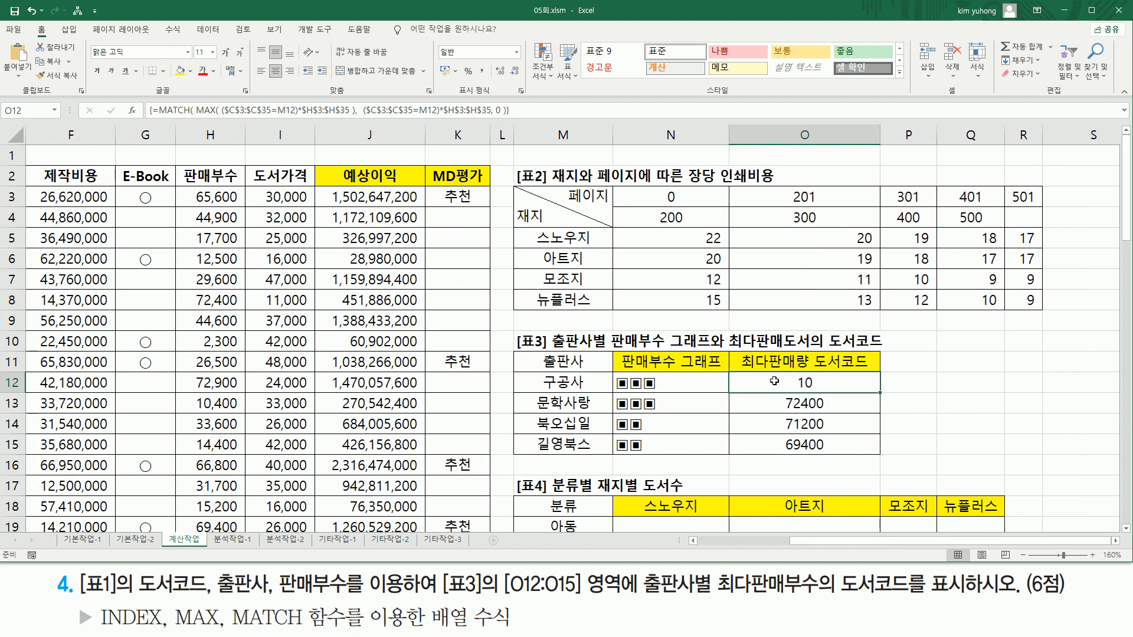
pyautogui.doubleClick(775, 383)
pyautogui.moveTo(537, 382); pyautogui.dragTo(1086, 383)
pyautogui.hotkey('ctrl', 'c')
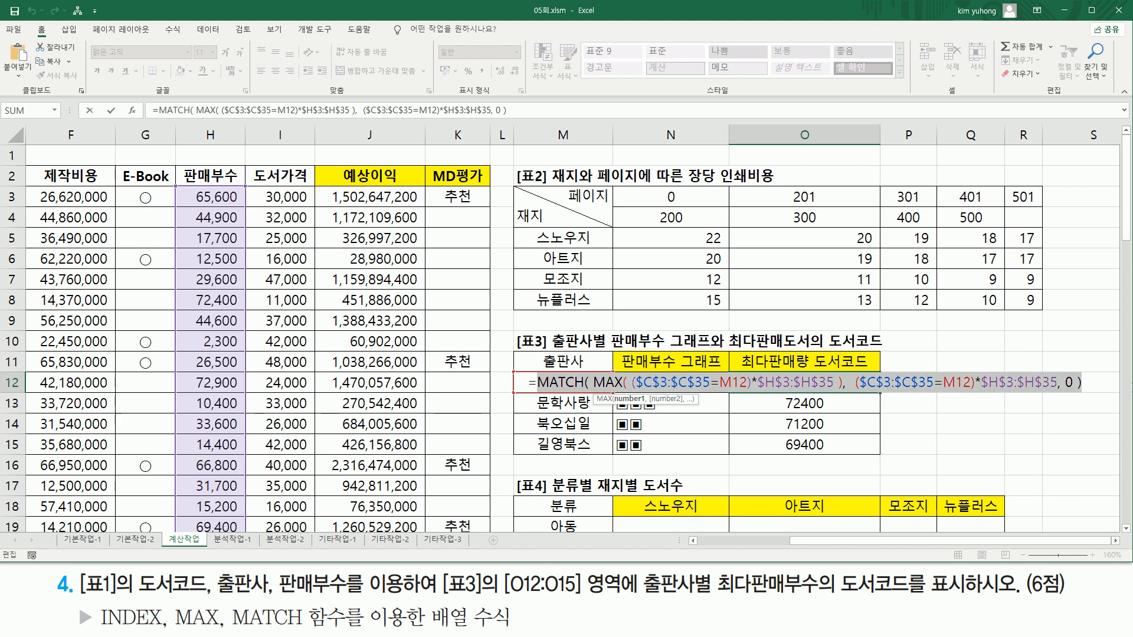
pyautogui.press('Delete')
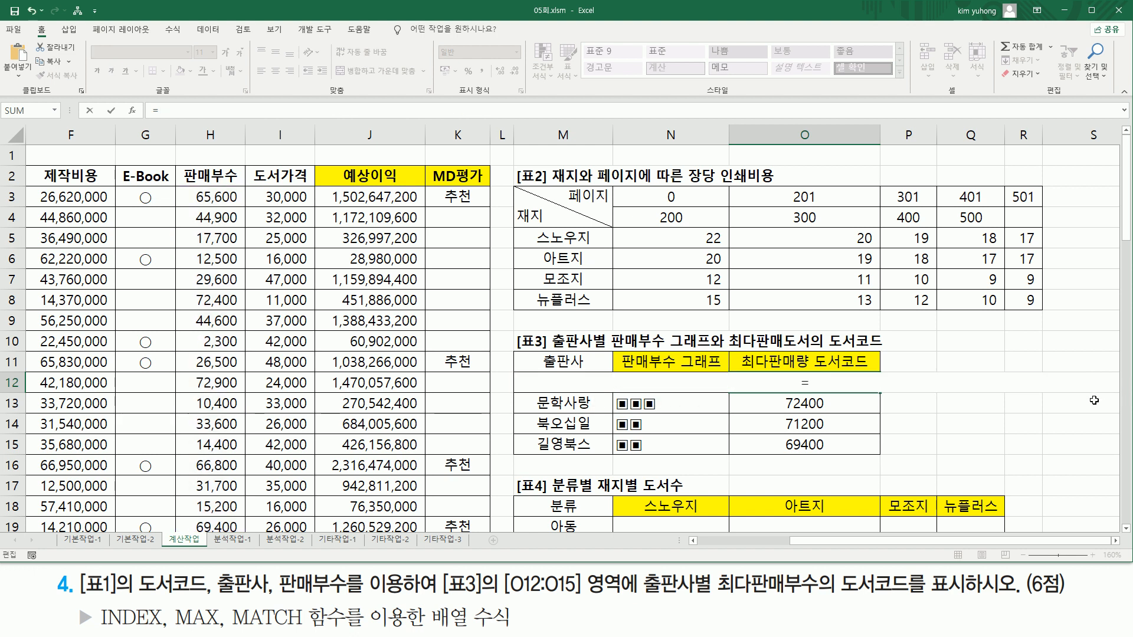
# Start an INDEX formula in O12 with the 도서코드 range $A$3:$A$35 as its array, followed by a comma.
pyautogui.write('ind')
pyautogui.press('Tab')
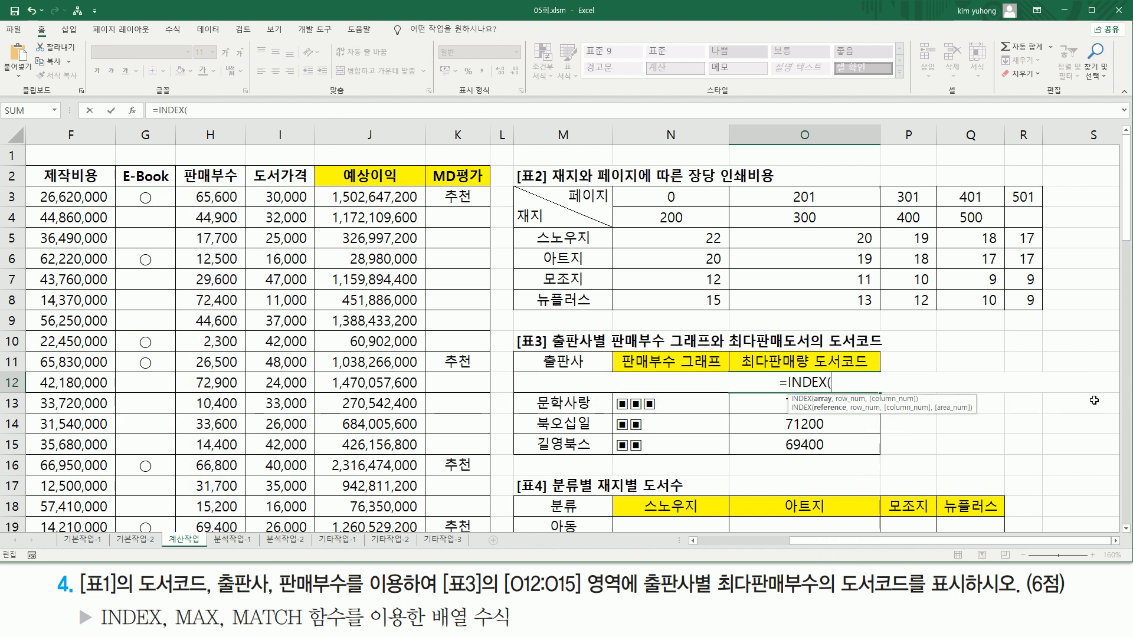
pyautogui.click(748, 542)
pyautogui.click(70, 196)
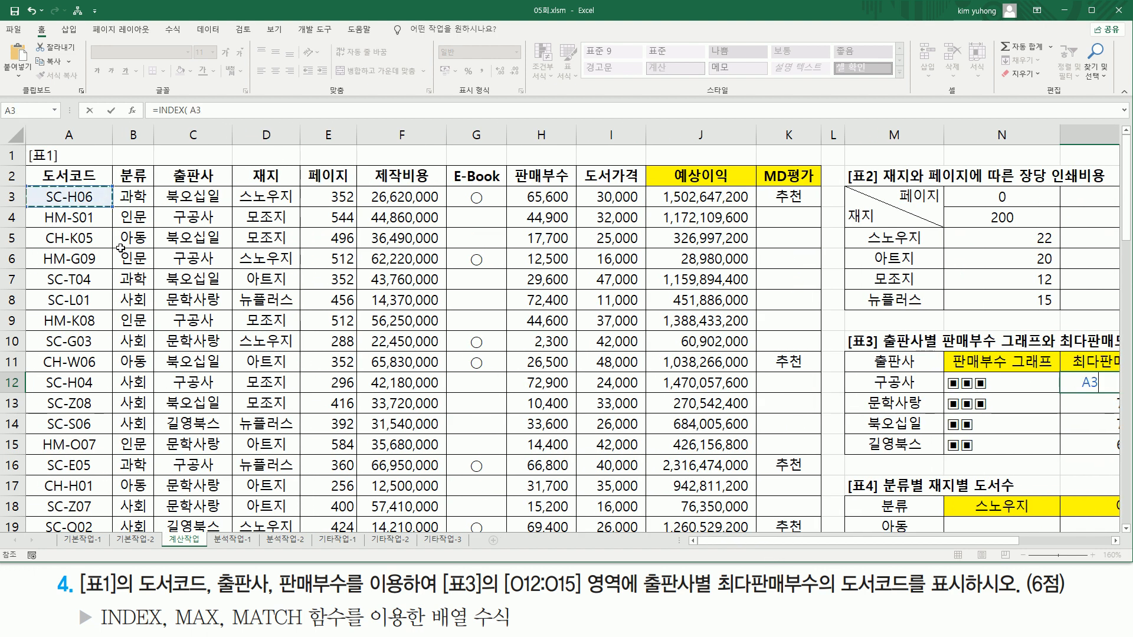
pyautogui.scroll(-7, 103, 287)
pyautogui.keyDown('shift'); pyautogui.click(81, 425); pyautogui.keyUp('shift')
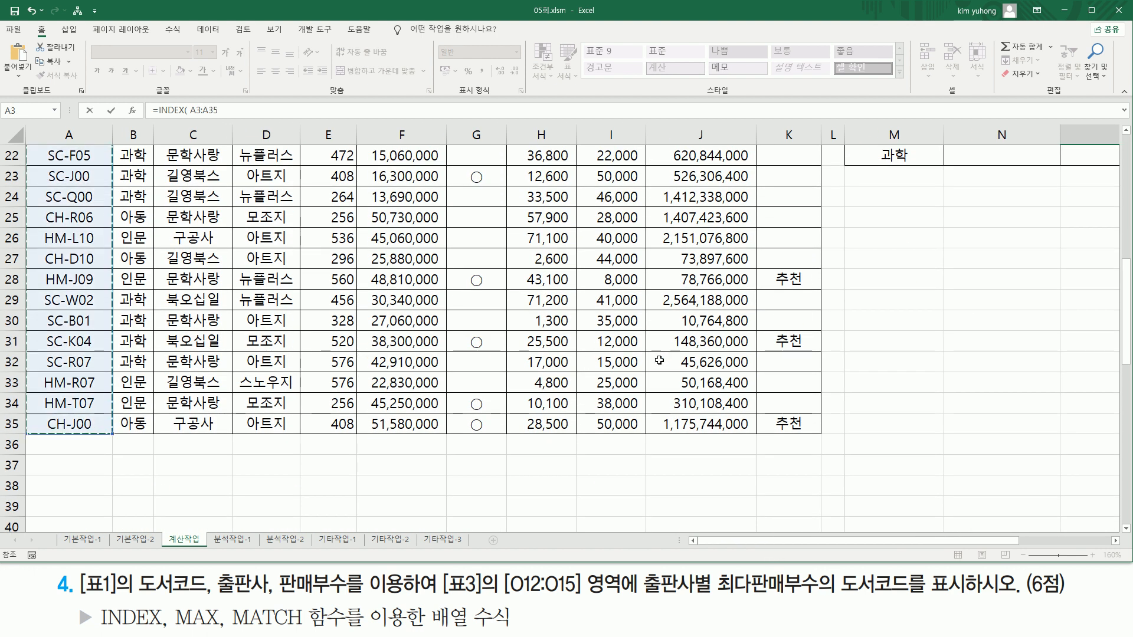
pyautogui.press('F4')
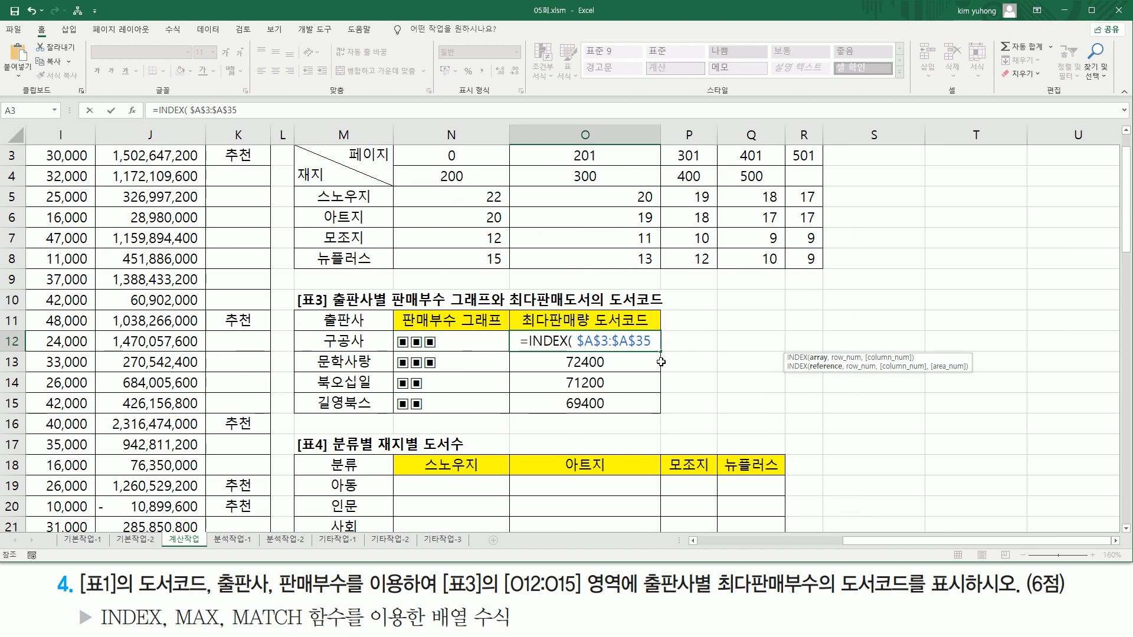
pyautogui.write(',')
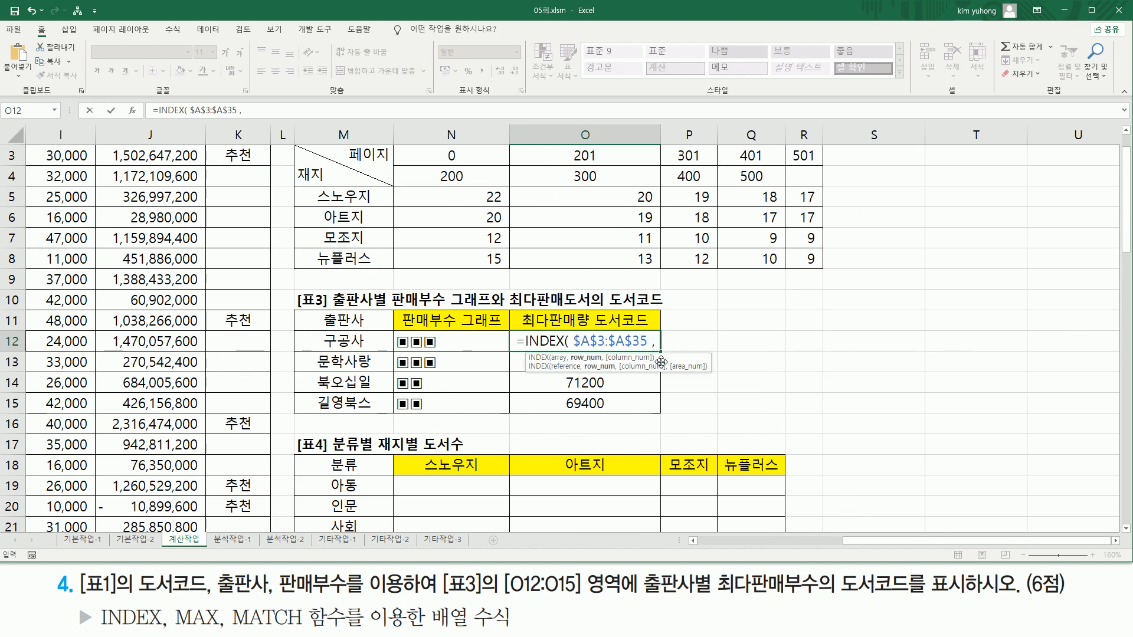
# Insert the copied MATCH expression as the INDEX row number, enter the closed formula as an array formula, and fill it down to O15.
pyautogui.hotkey('ctrl', 'v')
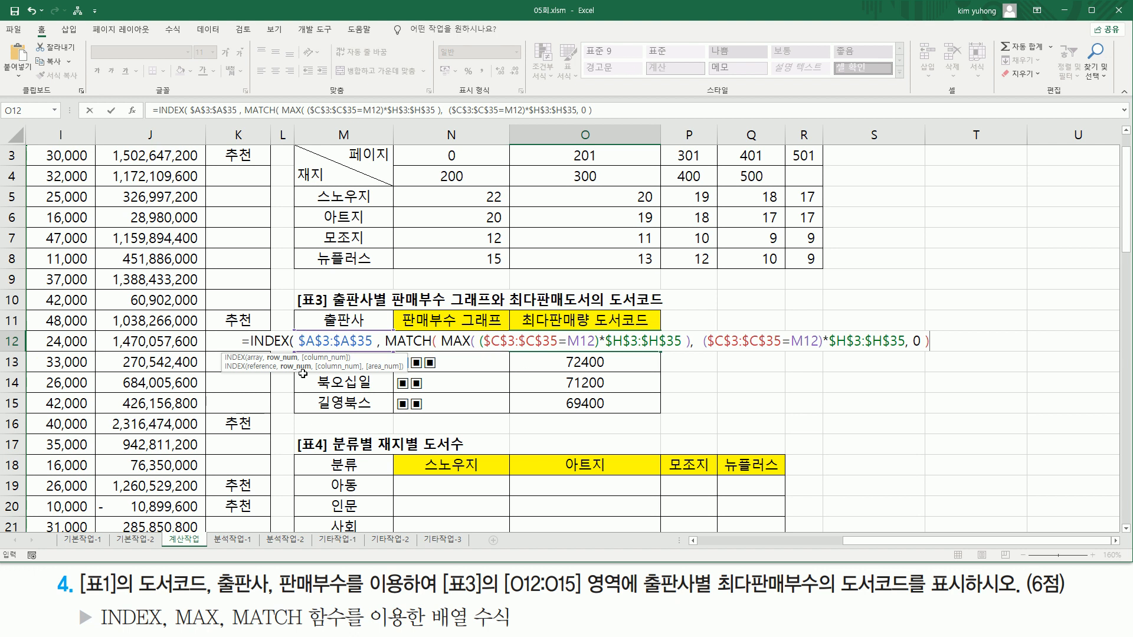
pyautogui.moveTo(386, 341); pyautogui.dragTo(940, 344)
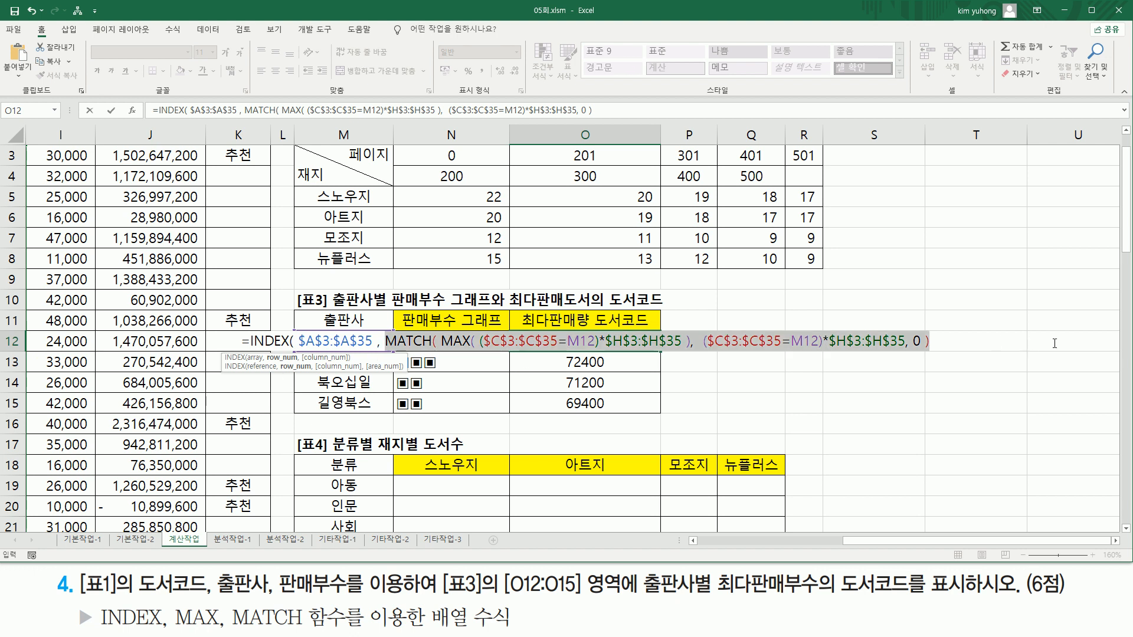
pyautogui.click(938, 341)
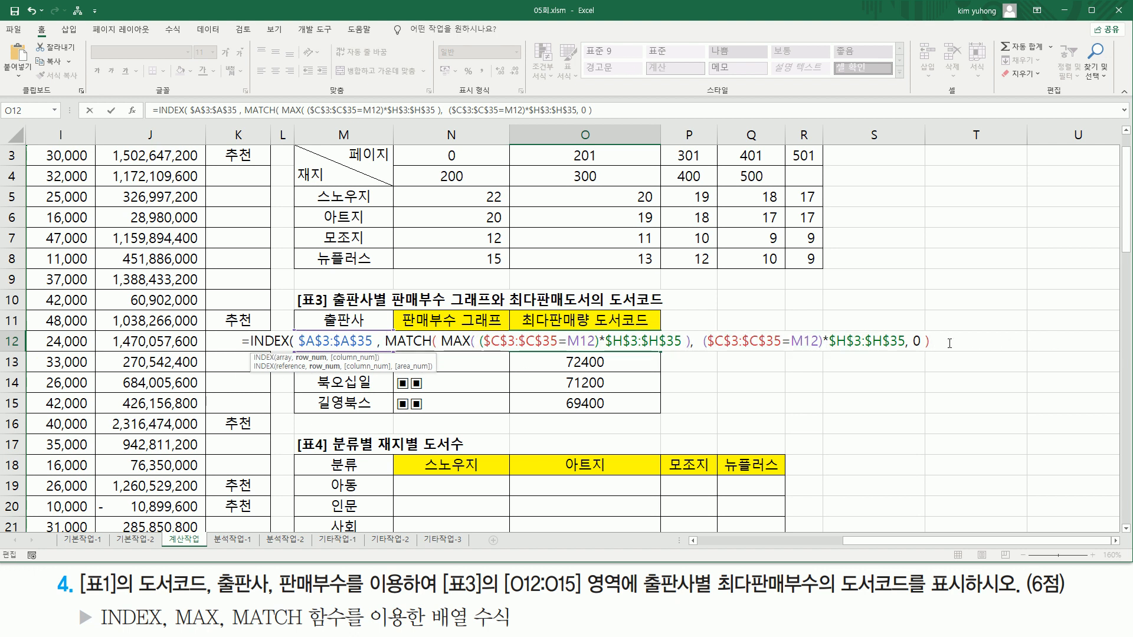
pyautogui.write(')')
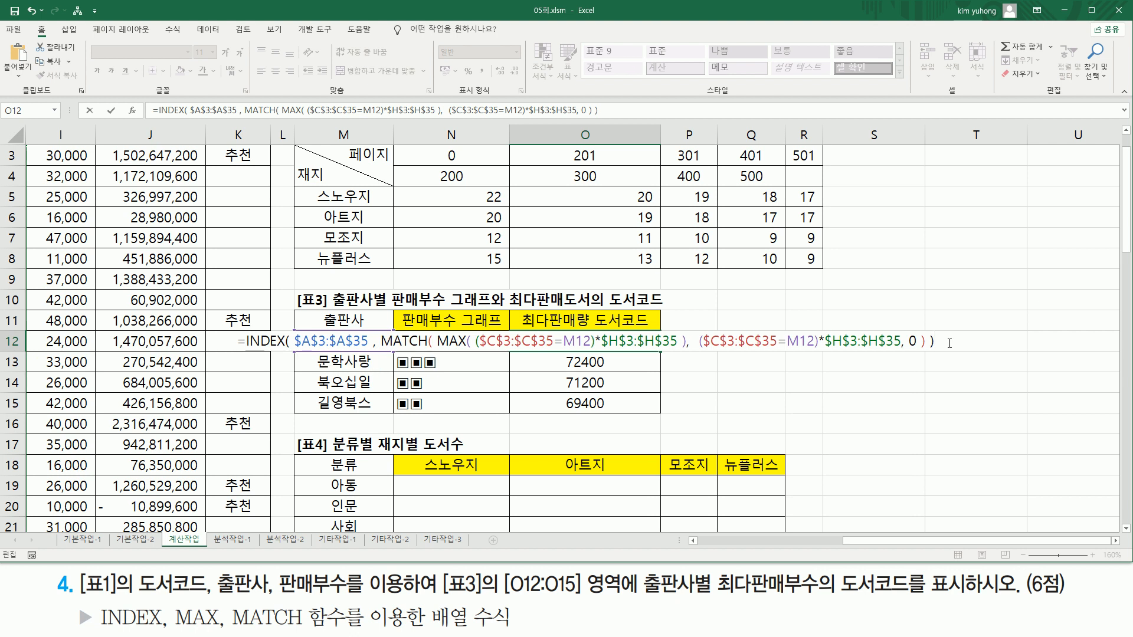
pyautogui.hotkey('ctrl', 'shift', 'Return')
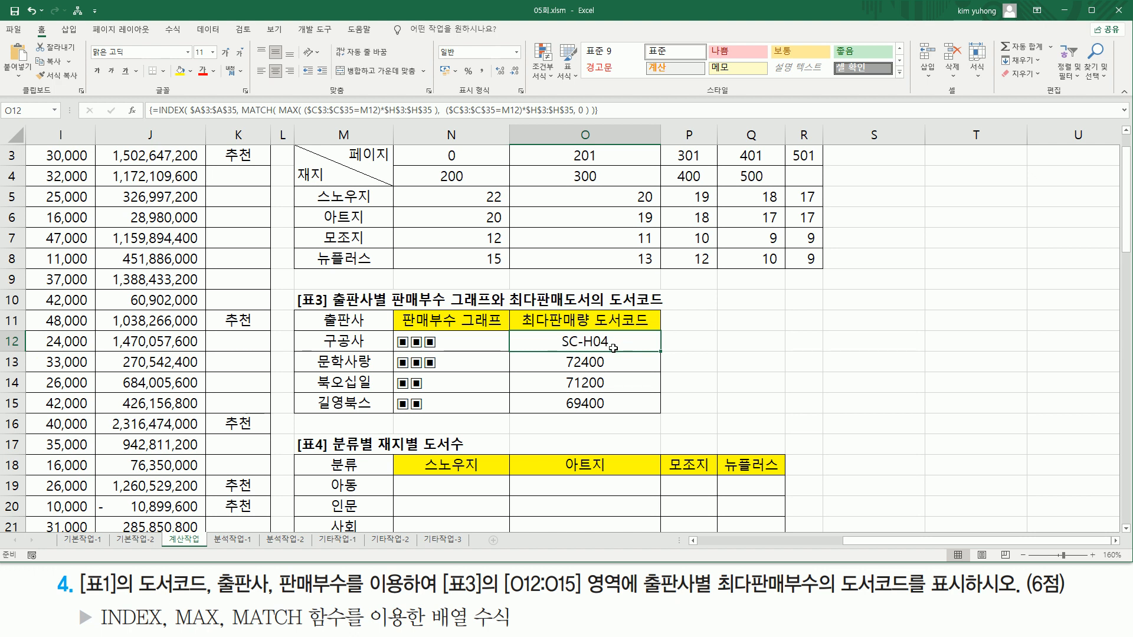
pyautogui.moveTo(660, 351); pyautogui.dragTo(662, 413)
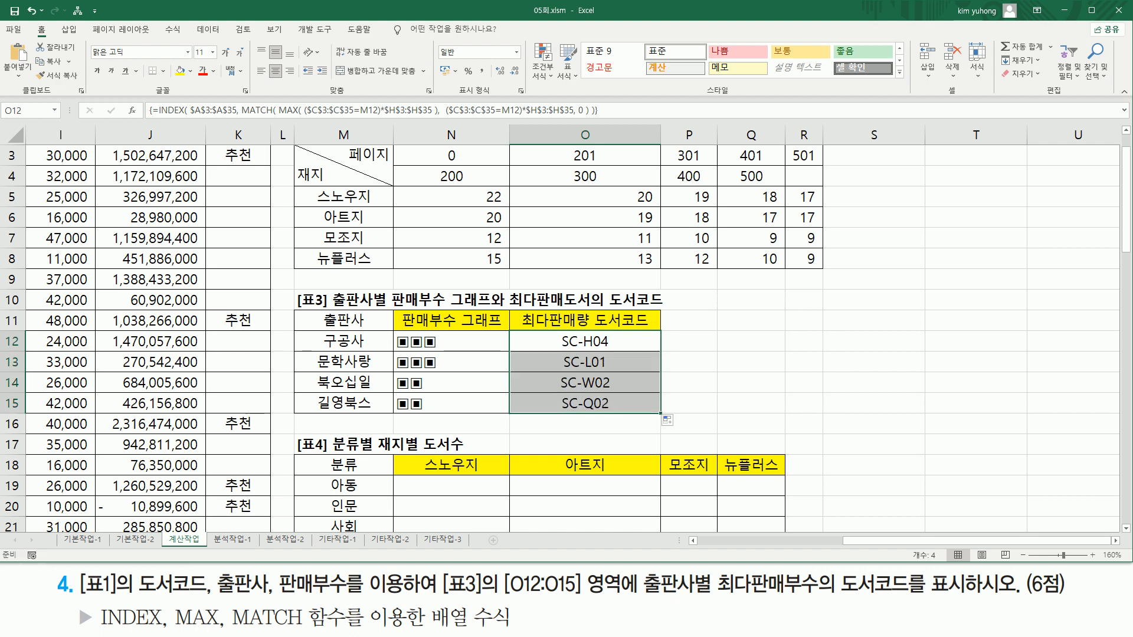
# Write the completed INDEX, MATCH and MAX formula from O12 as visible text in M9 above [표3].
pyautogui.click(358, 280)
pyautogui.write('=INDEX($A$3:$A$35, MATCH( MAX( ($C$3:$C$35=M12)*$H$3:$H$35 ),  ($C$3:$C$35=M12)*$H$3:$H$35, 0 ) )')
pyautogui.press('Return')
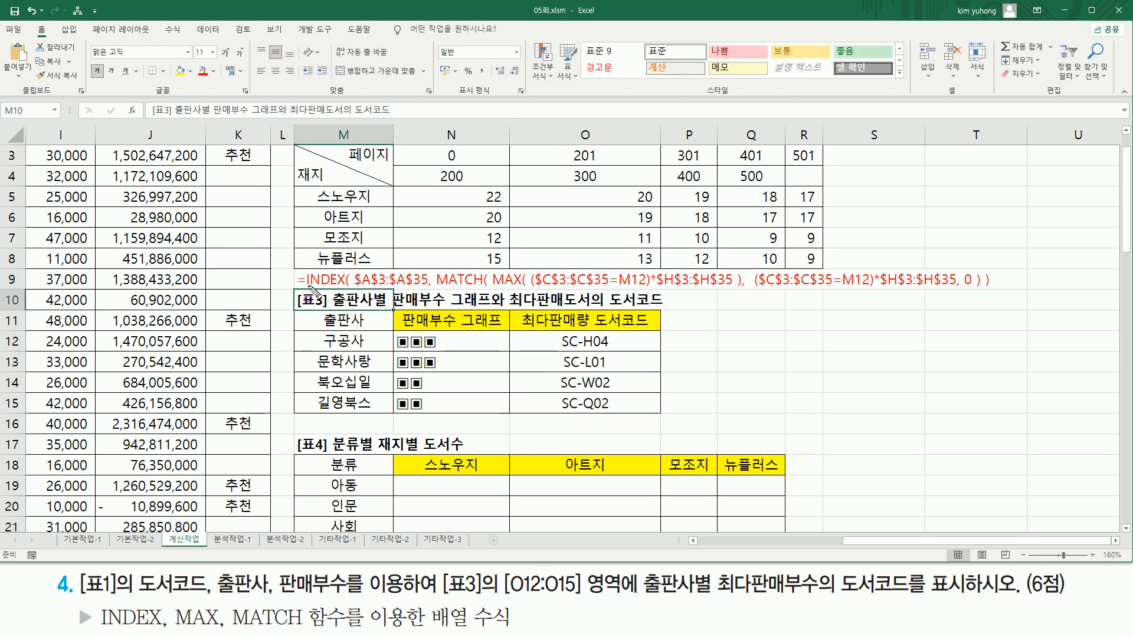
# Examine the formula text in row 9, comparing the INDEX array, the MATCH row number, the MAX lookup value and the lookup array.
pyautogui.moveTo(353, 265)
pyautogui.mouseDown()
pyautogui.moveTo(377, 288)
pyautogui.moveTo(426, 291)
pyautogui.mouseUp()
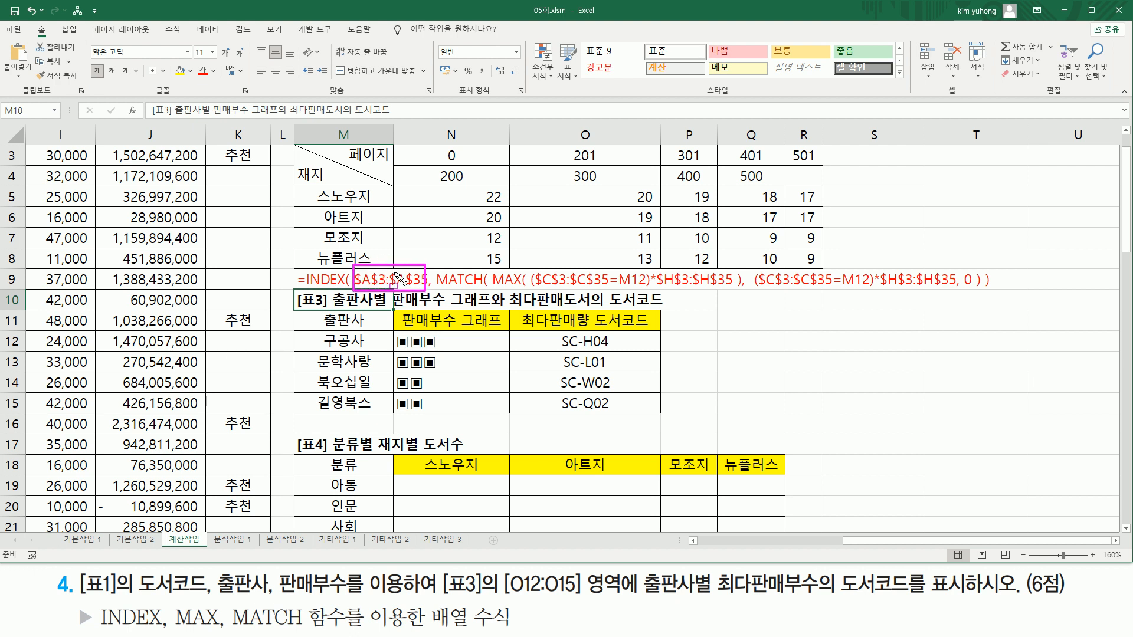
pyautogui.moveTo(944, 293); pyautogui.dragTo(984, 273)
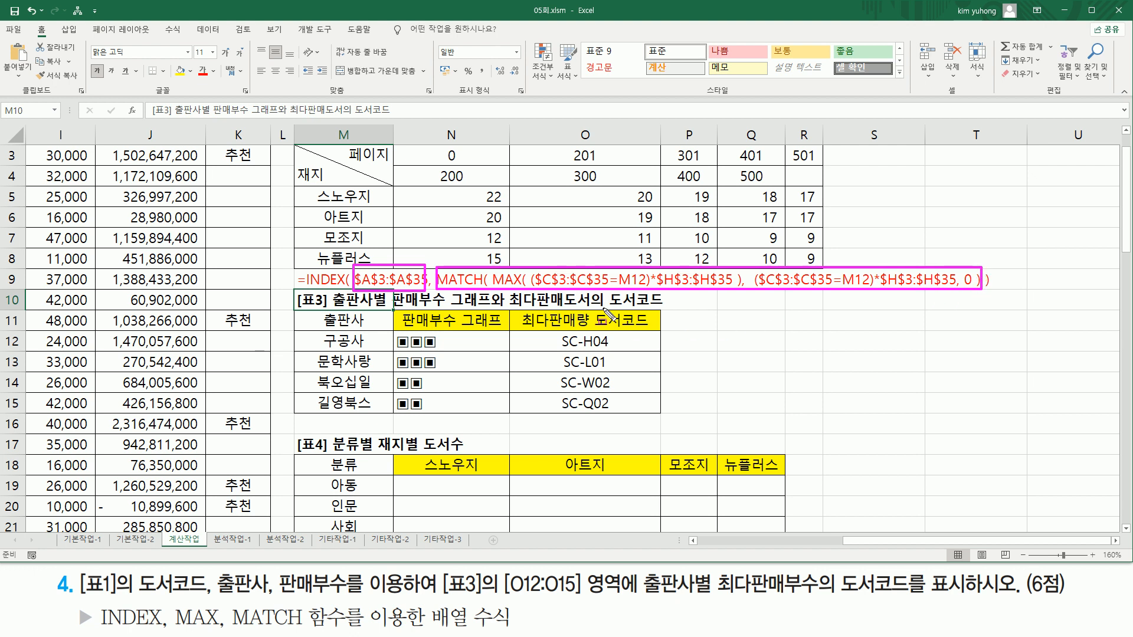
pyautogui.moveTo(581, 331)
pyautogui.mouseDown()
pyautogui.moveTo(558, 377)
pyautogui.moveTo(622, 366)
pyautogui.moveTo(596, 332)
pyautogui.mouseUp()
pyautogui.press('Escape')
pyautogui.hotkey('ctrl', '2')
pyautogui.moveTo(436, 259)
pyautogui.mouseDown()
pyautogui.moveTo(438, 295)
pyautogui.moveTo(984, 304)
pyautogui.mouseUp()
pyautogui.moveTo(492, 290); pyautogui.dragTo(744, 270)
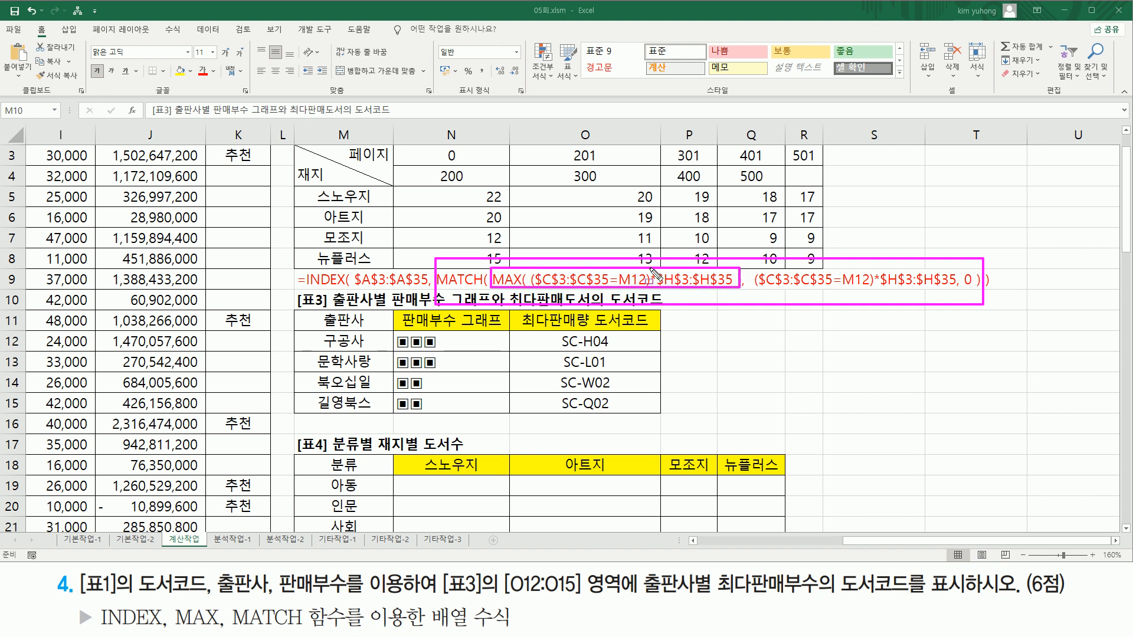
pyautogui.moveTo(753, 289); pyautogui.dragTo(972, 294)
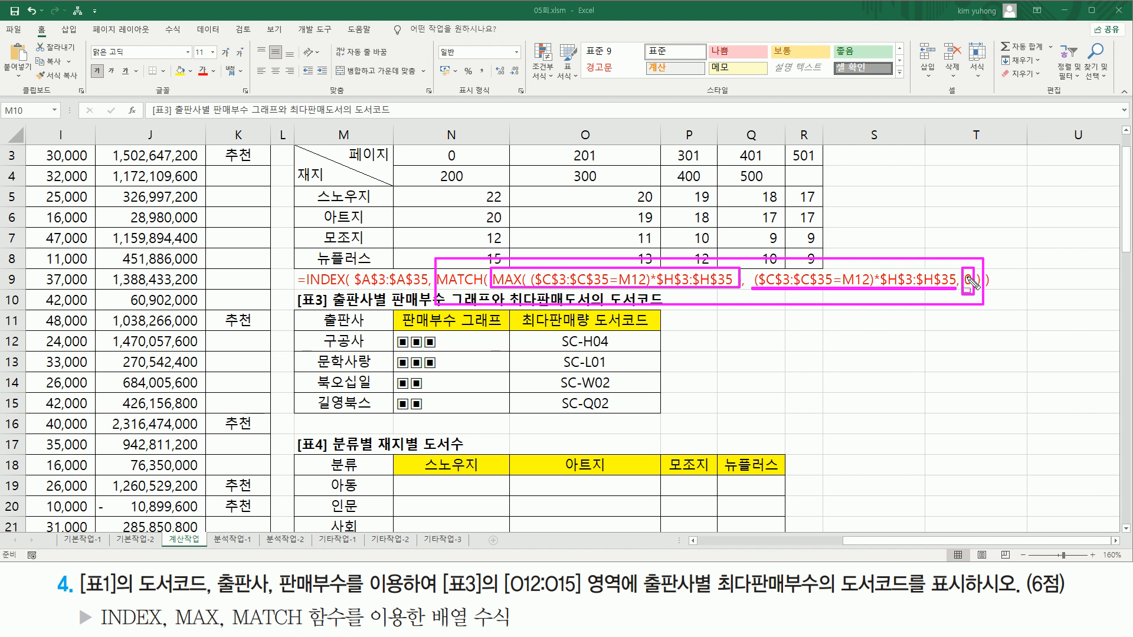
pyautogui.press('Escape')
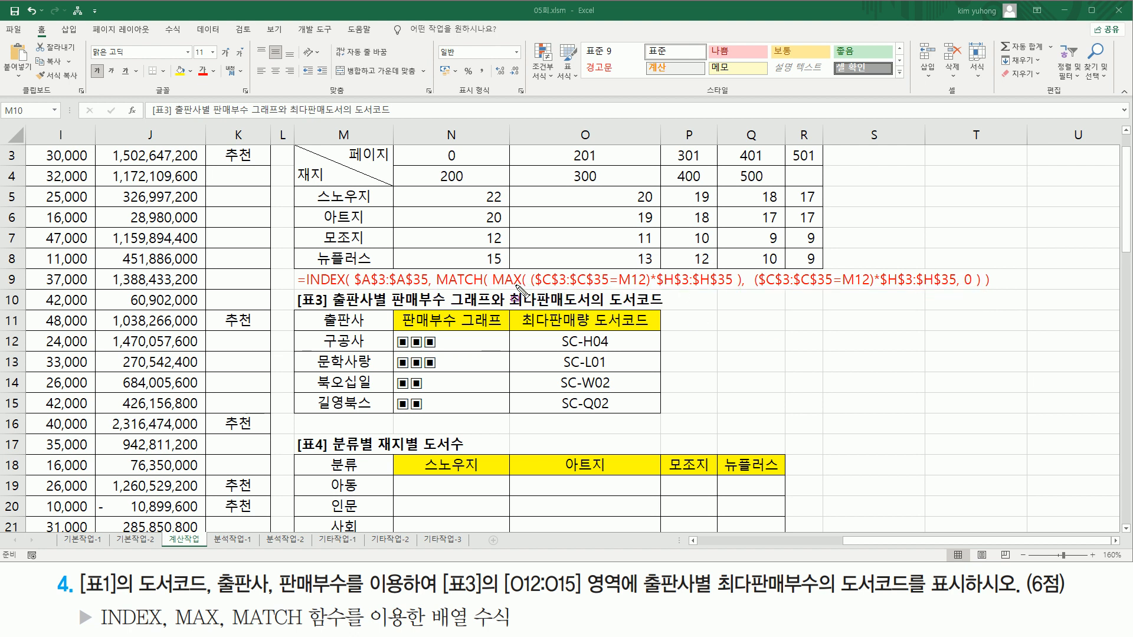
pyautogui.moveTo(533, 289)
pyautogui.mouseDown()
pyautogui.moveTo(741, 295)
pyautogui.moveTo(735, 269)
pyautogui.mouseUp()
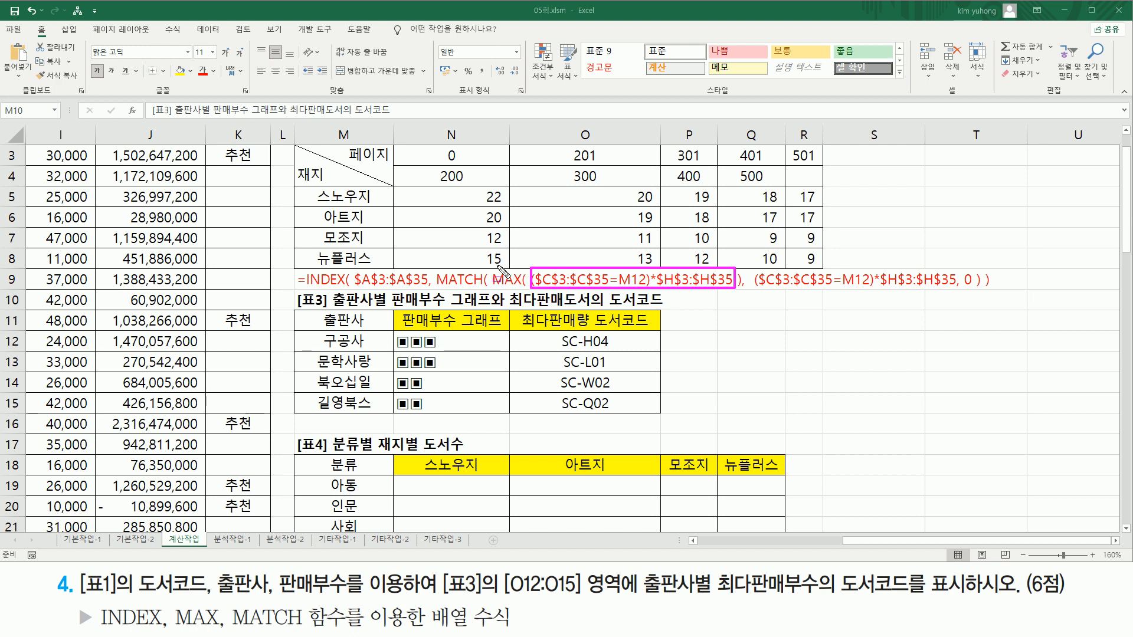
pyautogui.moveTo(753, 291)
pyautogui.mouseDown()
pyautogui.moveTo(779, 307)
pyautogui.moveTo(967, 307)
pyautogui.moveTo(955, 264)
pyautogui.mouseUp()
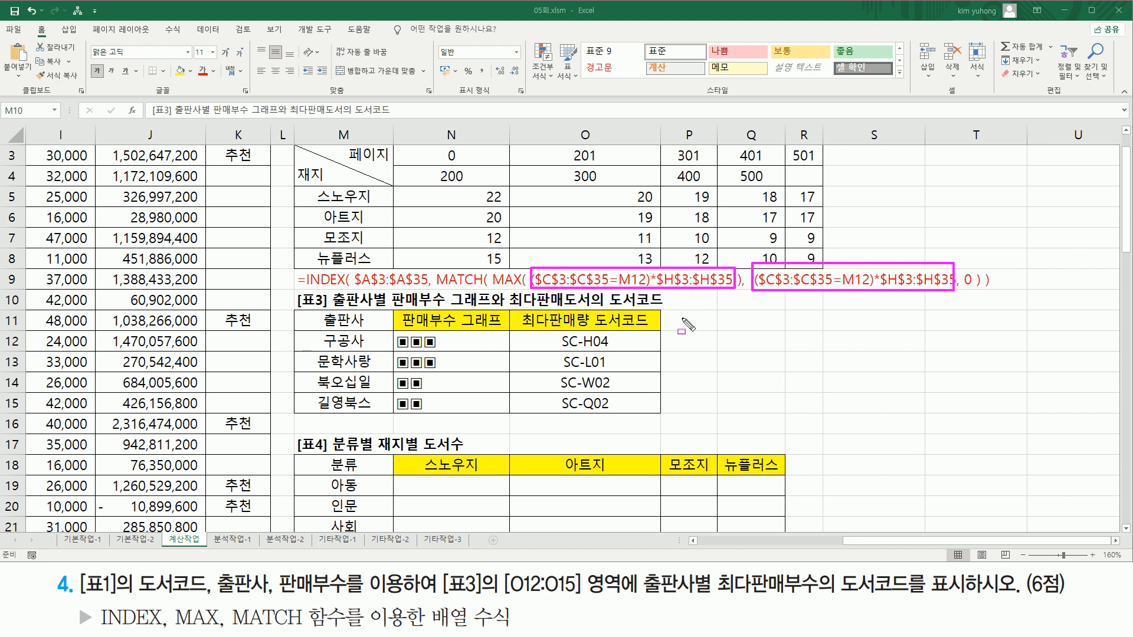
pyautogui.press('Escape')
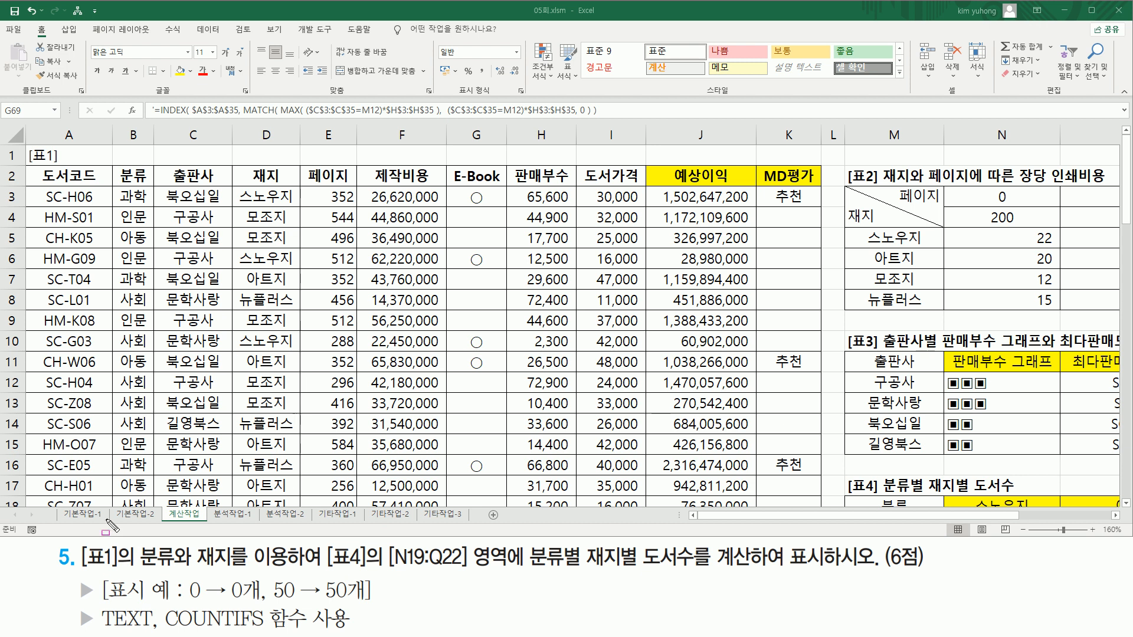
# Examine task 5's instructions, the 분류 and 재지 columns of [표1], and the matching row and column headings of [표4].
pyautogui.moveTo(79, 542)
pyautogui.mouseDown()
pyautogui.moveTo(98, 567)
pyautogui.moveTo(224, 570)
pyautogui.mouseUp()
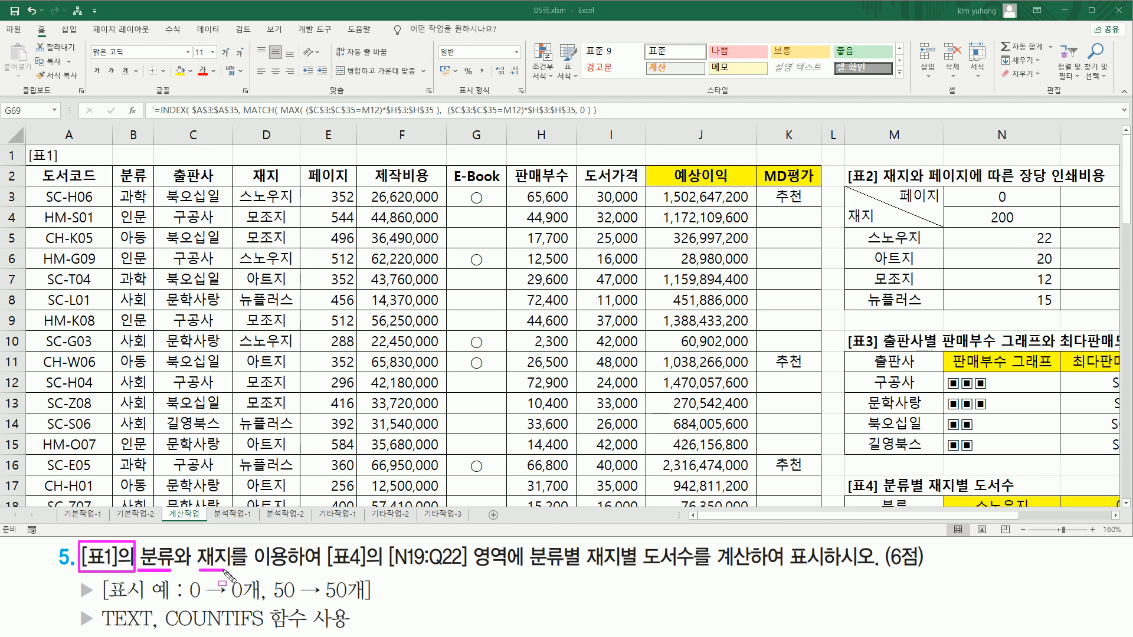
pyautogui.moveTo(121, 165); pyautogui.dragTo(150, 492)
pyautogui.moveTo(240, 168)
pyautogui.mouseDown()
pyautogui.moveTo(263, 365)
pyautogui.moveTo(295, 497)
pyautogui.moveTo(291, 483)
pyautogui.mouseUp()
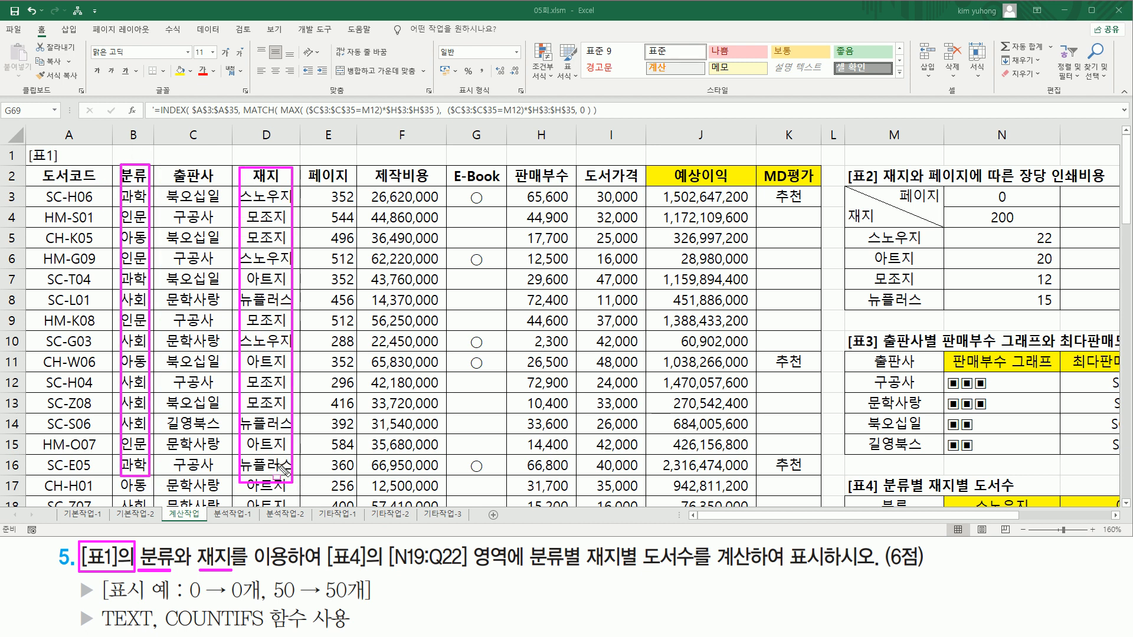
pyautogui.moveTo(323, 542)
pyautogui.mouseDown()
pyautogui.moveTo(525, 601)
pyautogui.moveTo(515, 575)
pyautogui.mouseUp()
pyautogui.moveTo(393, 567); pyautogui.dragTo(762, 569)
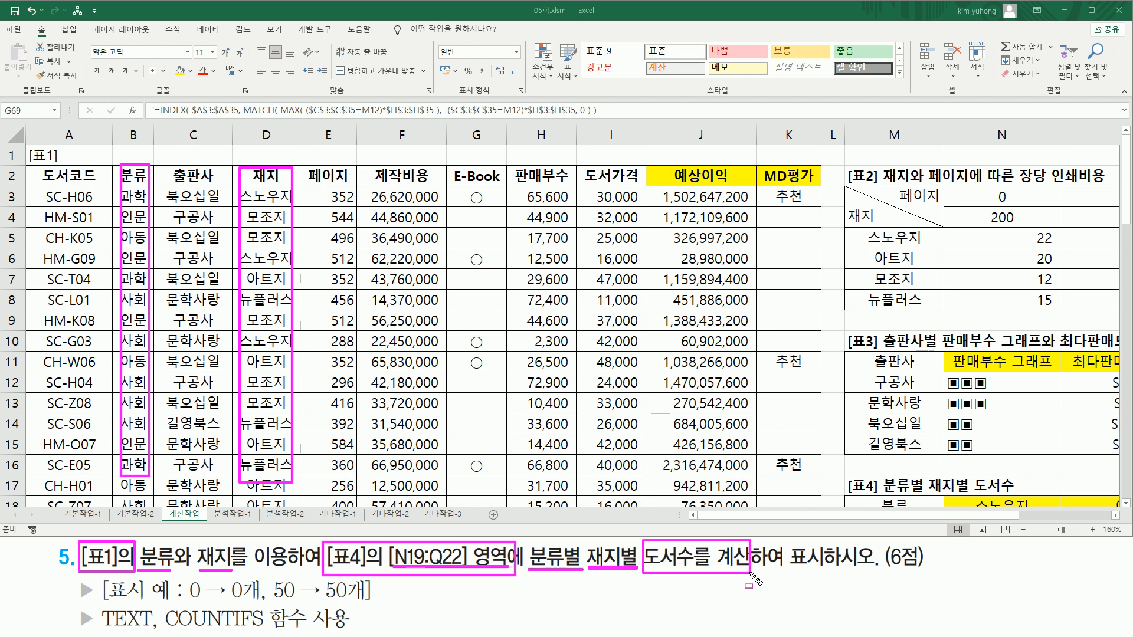
pyautogui.press('Escape')
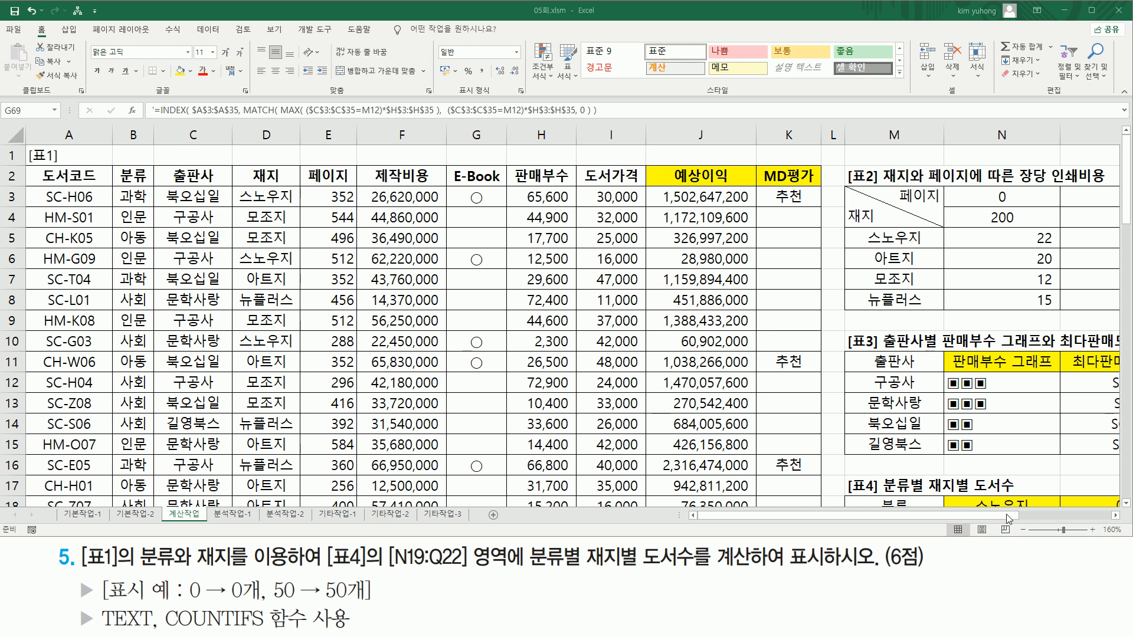
pyautogui.scroll(-3, 1040, 508)
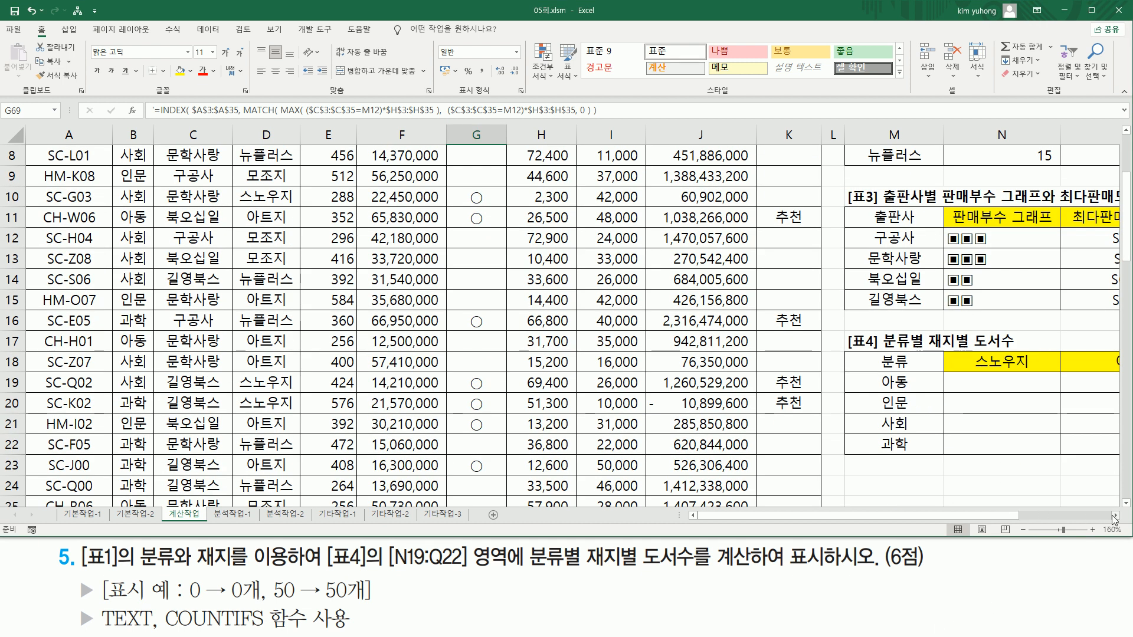
pyautogui.hscroll(4, 1114, 518)
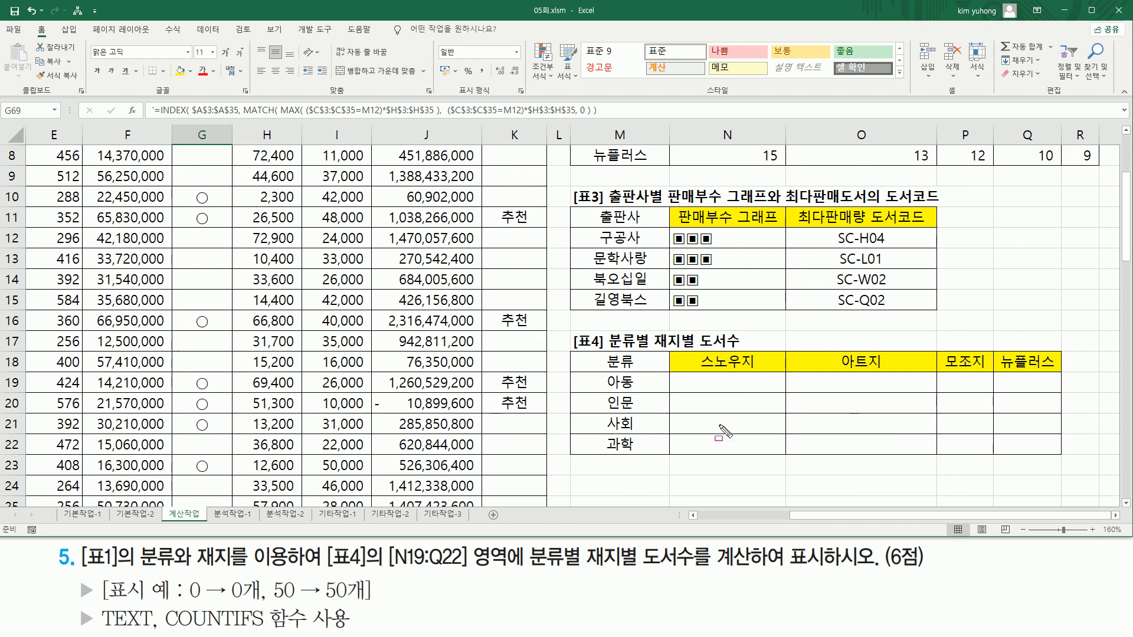
pyautogui.moveTo(604, 374)
pyautogui.mouseDown()
pyautogui.moveTo(639, 377)
pyautogui.moveTo(640, 390)
pyautogui.mouseUp()
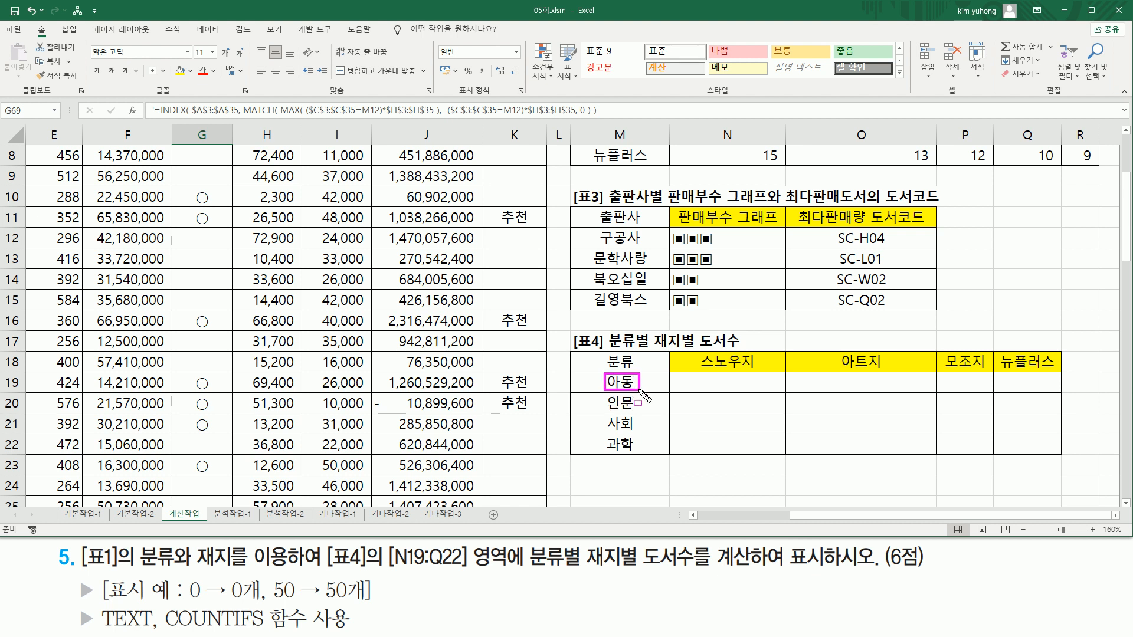
pyautogui.moveTo(696, 354)
pyautogui.mouseDown()
pyautogui.moveTo(758, 369)
pyautogui.moveTo(765, 389)
pyautogui.mouseUp()
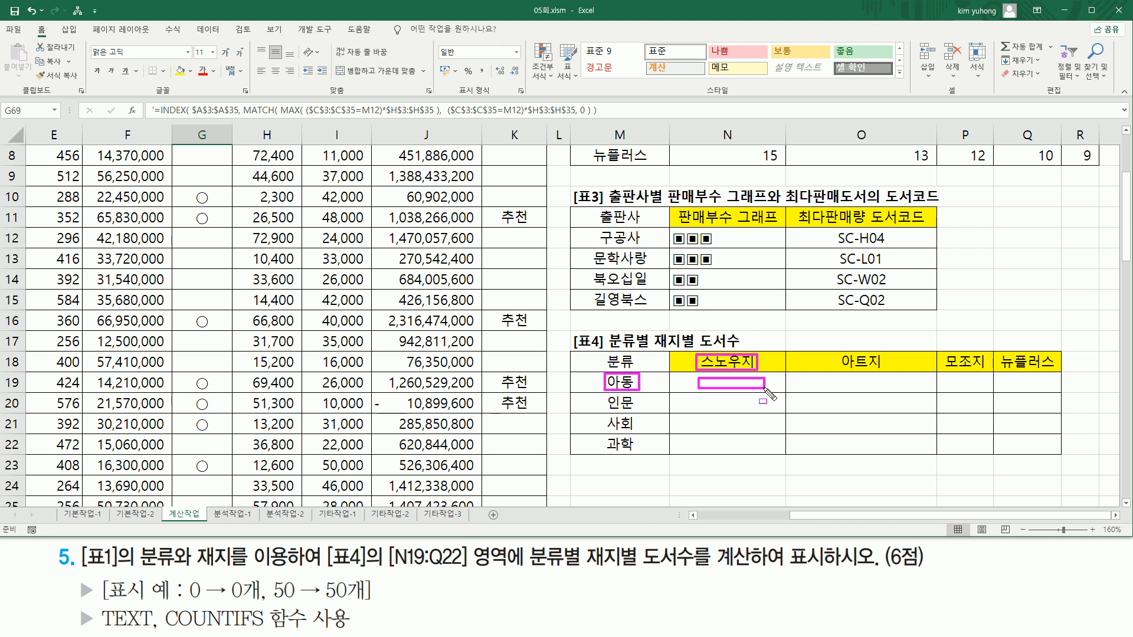
pyautogui.moveTo(166, 630)
pyautogui.mouseDown()
pyautogui.moveTo(258, 629)
pyautogui.moveTo(311, 606)
pyautogui.mouseUp()
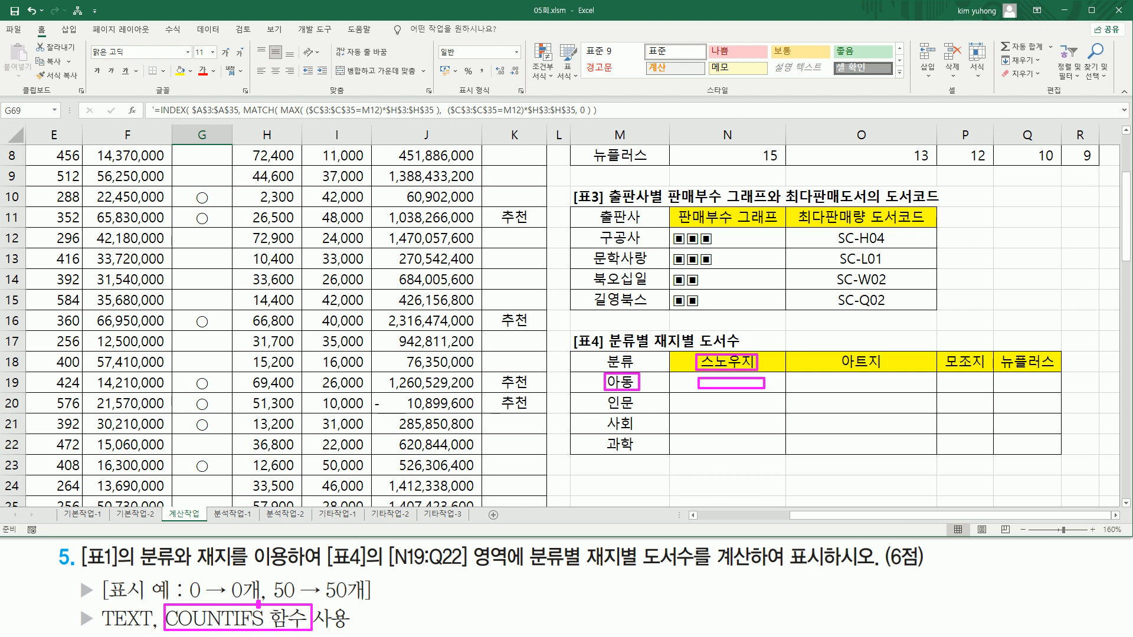
pyautogui.press('Escape')
# Start a COUNTIFS formula in N19 with the 분류 range B3:B35 as its first criteria range.
pyautogui.click(731, 385)
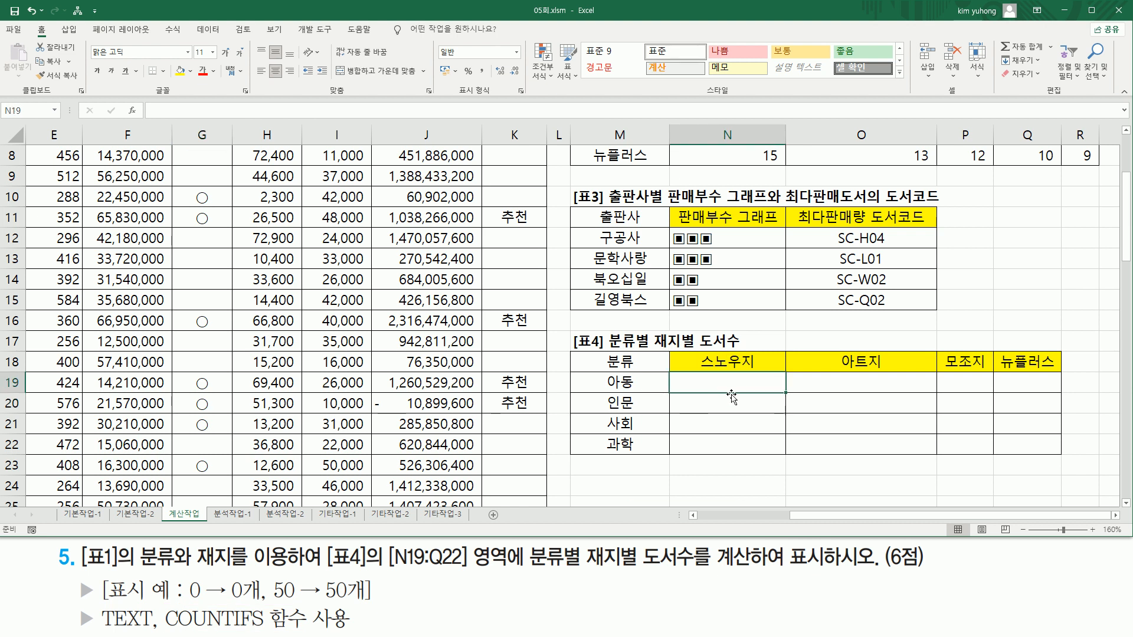
pyautogui.write('=count')
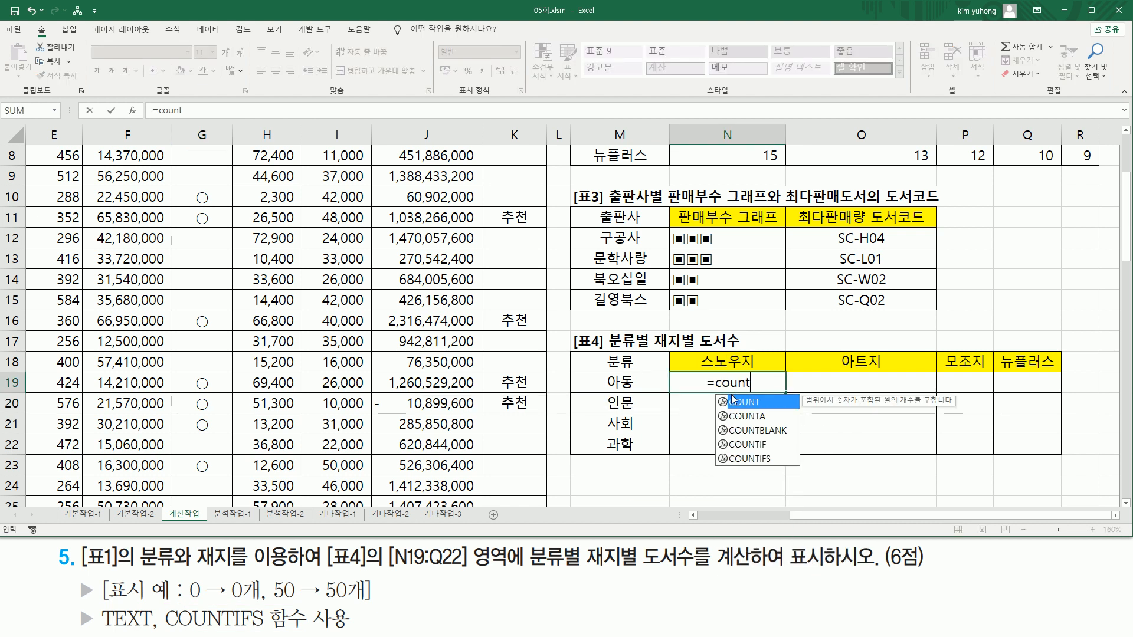
pyautogui.write('ifs(')
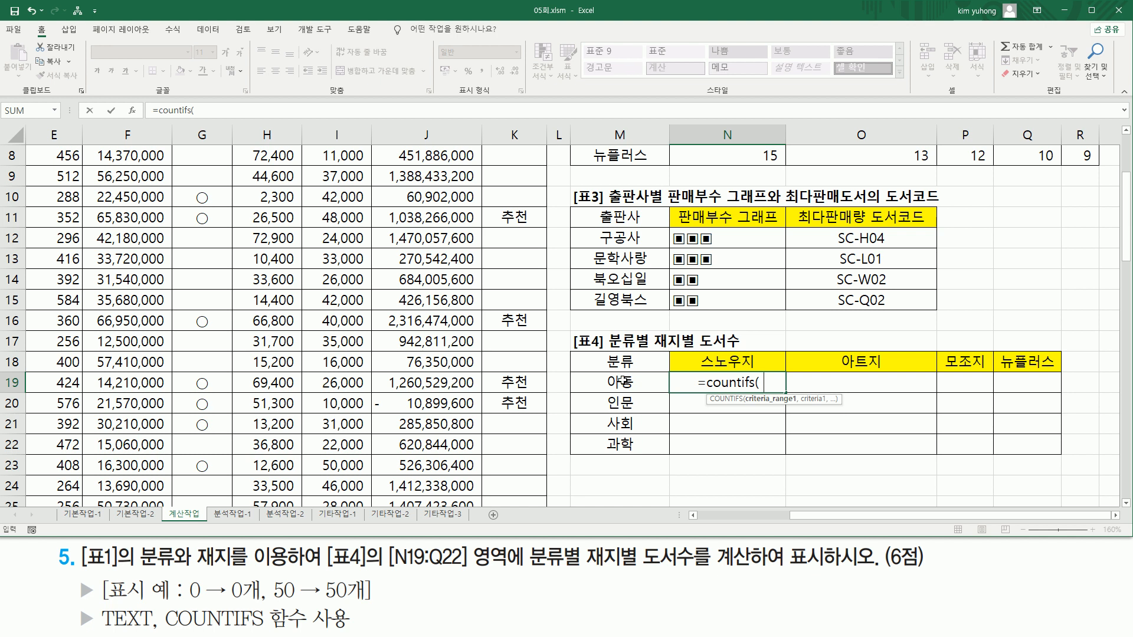
pyautogui.click(711, 515)
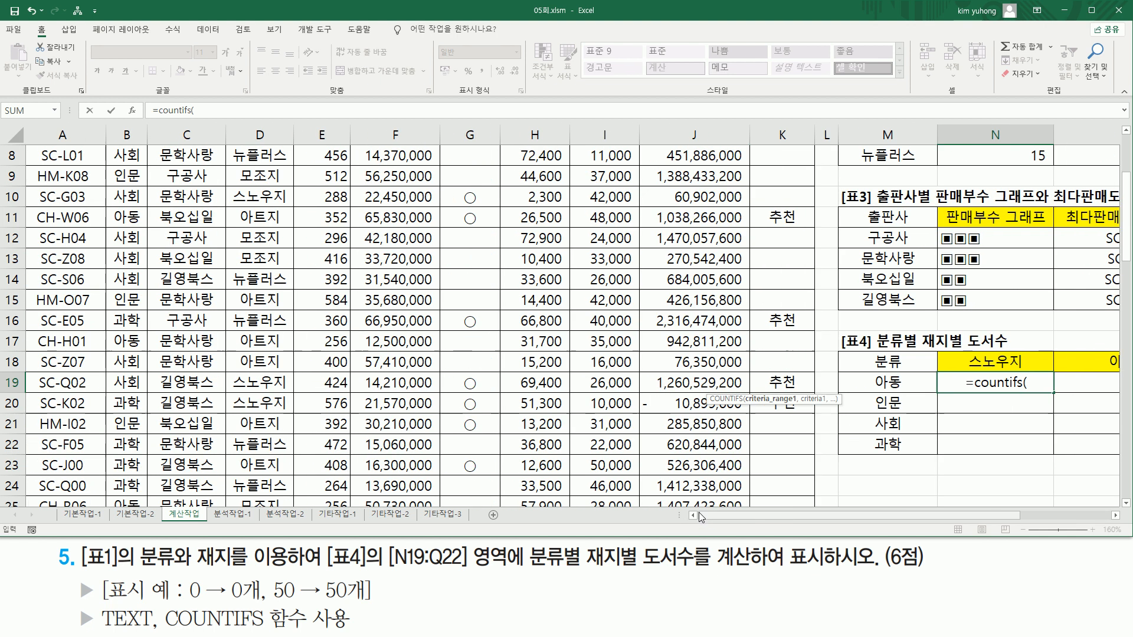
pyautogui.scroll(3, 177, 216)
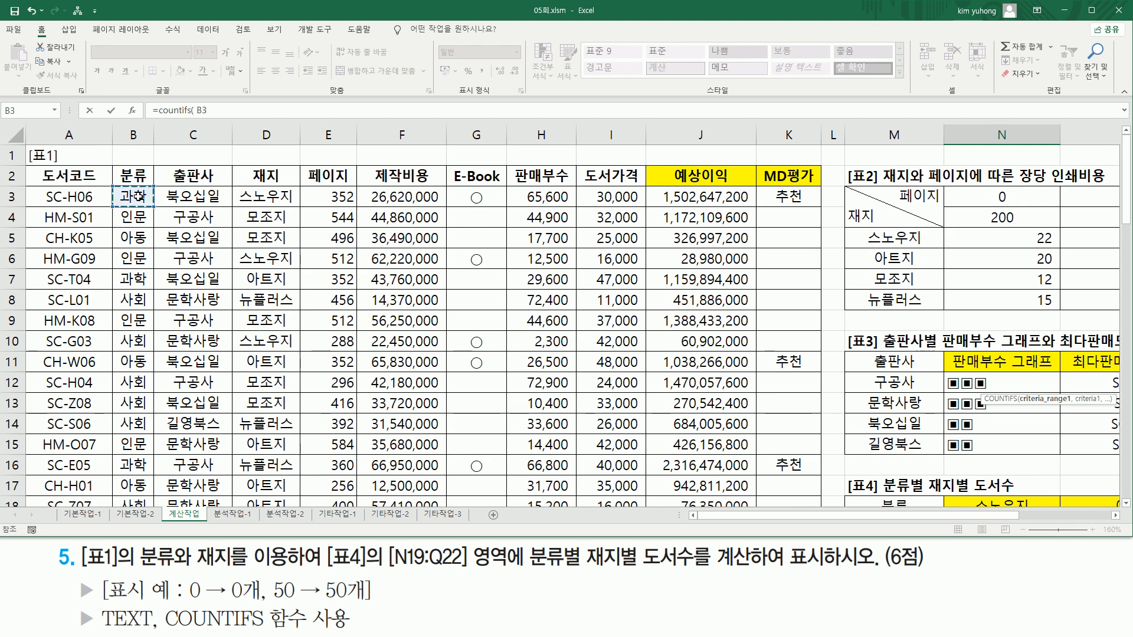
pyautogui.click(135, 193)
pyautogui.scroll(-7, 145, 275)
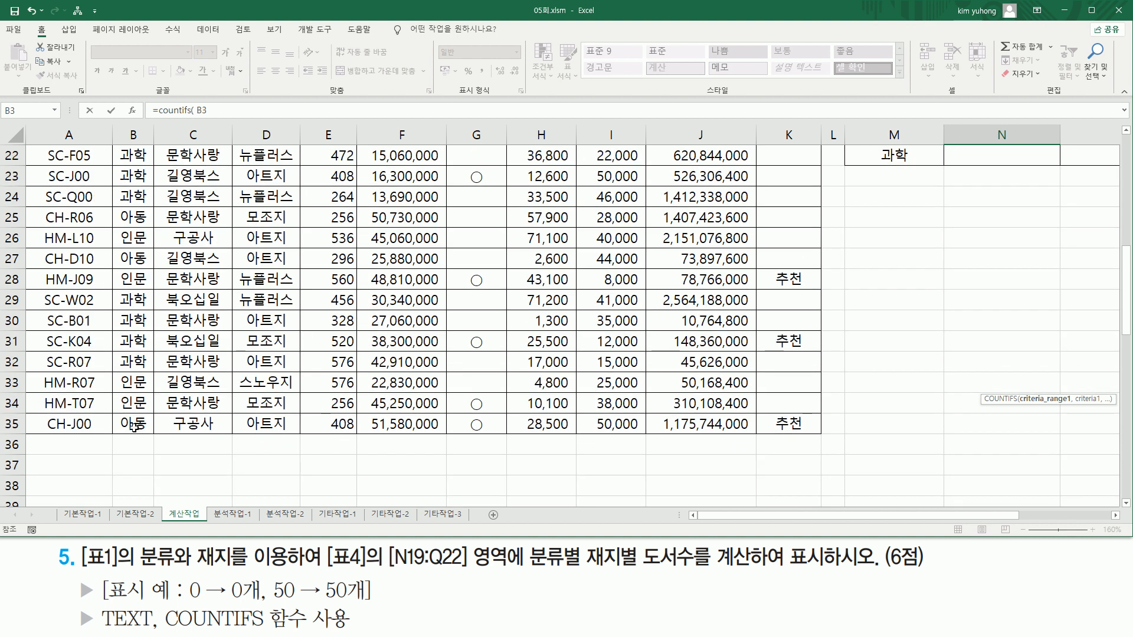
pyautogui.keyDown('shift'); pyautogui.click(134, 426); pyautogui.keyUp('shift')
# Add the 아동 cell M19 as the first COUNTIFS criterion, followed by a comma, with spaces around the separator before M19.
pyautogui.write('=')
pyautogui.scroll(2, 913, 359)
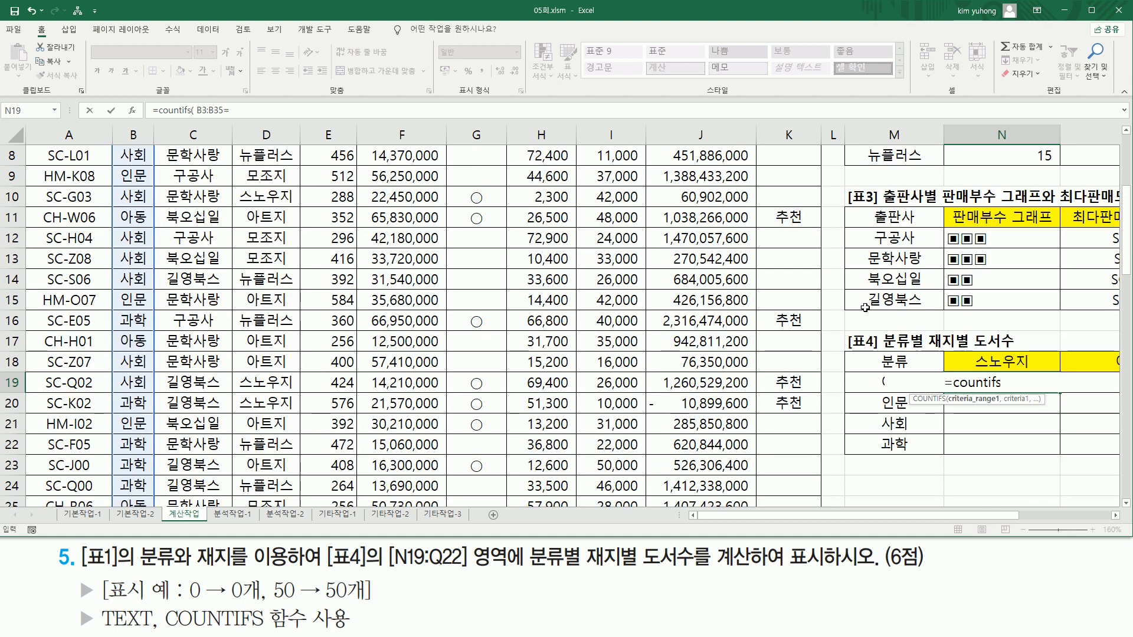
pyautogui.scroll(-2, 913, 359)
pyautogui.press('BackSpace')
pyautogui.write(',')
pyautogui.click(914, 379)
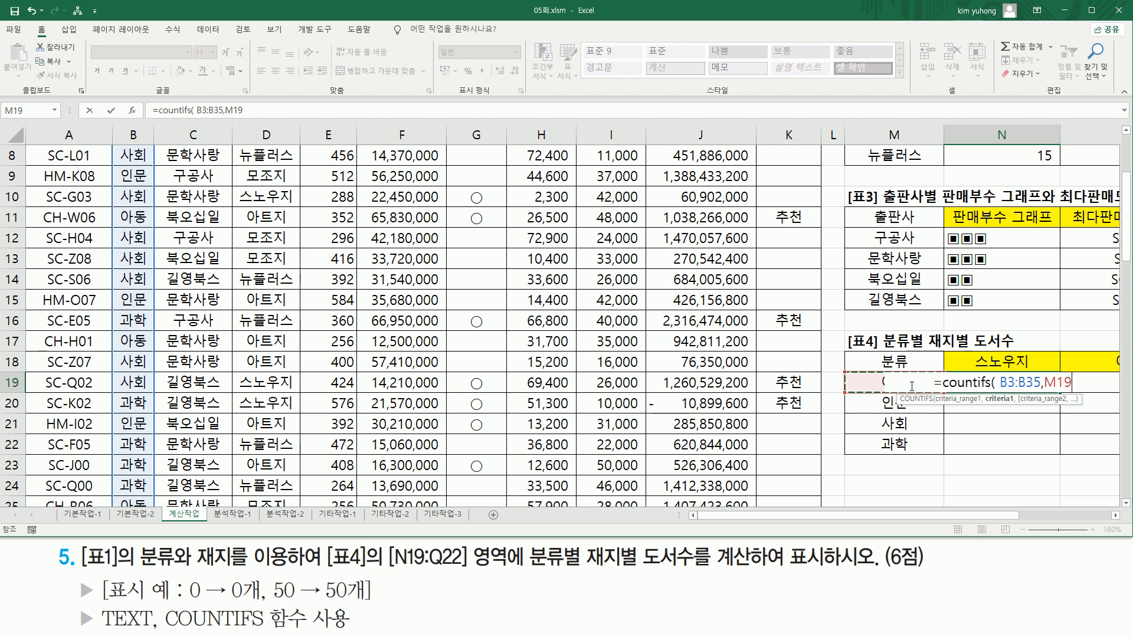
pyautogui.write(',')
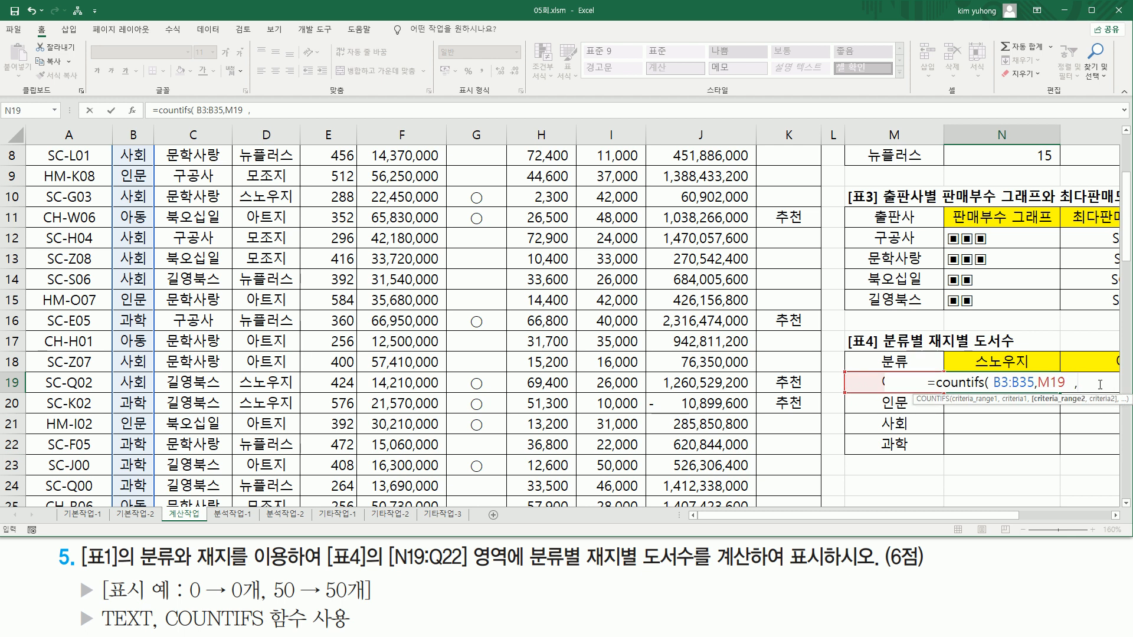
pyautogui.click(1036, 382)
pyautogui.click(1043, 384)
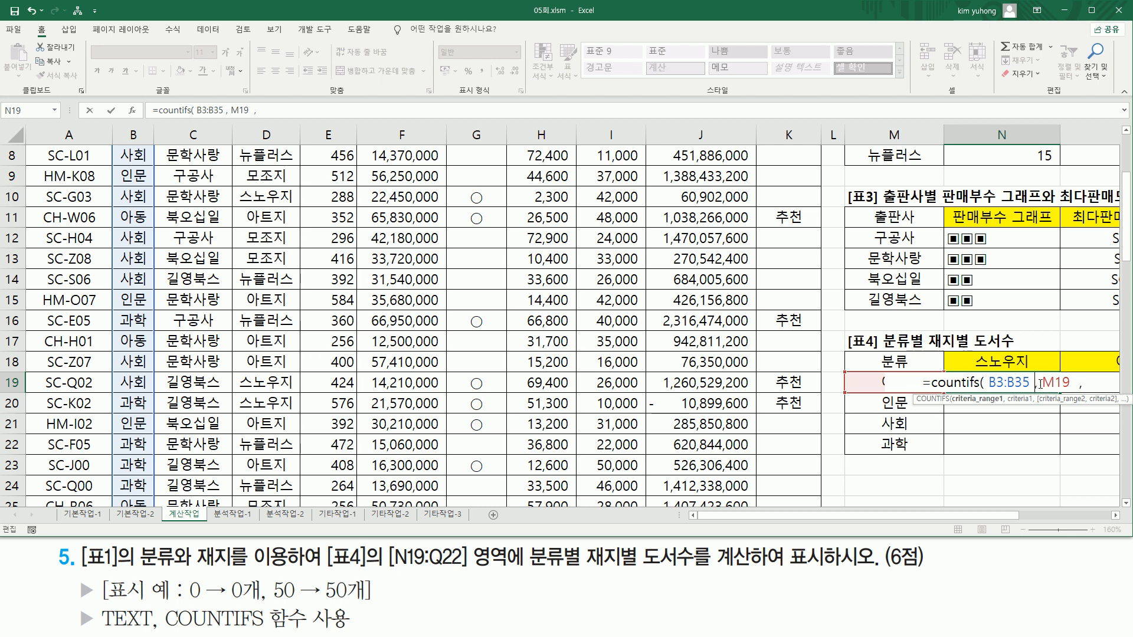
pyautogui.click(1096, 382)
# Add the 재지 range D3:D35 with the 스노우지 heading N18 as its criterion, close the COUNTIFS formula and enter it.
pyautogui.scroll(3, 421, 363)
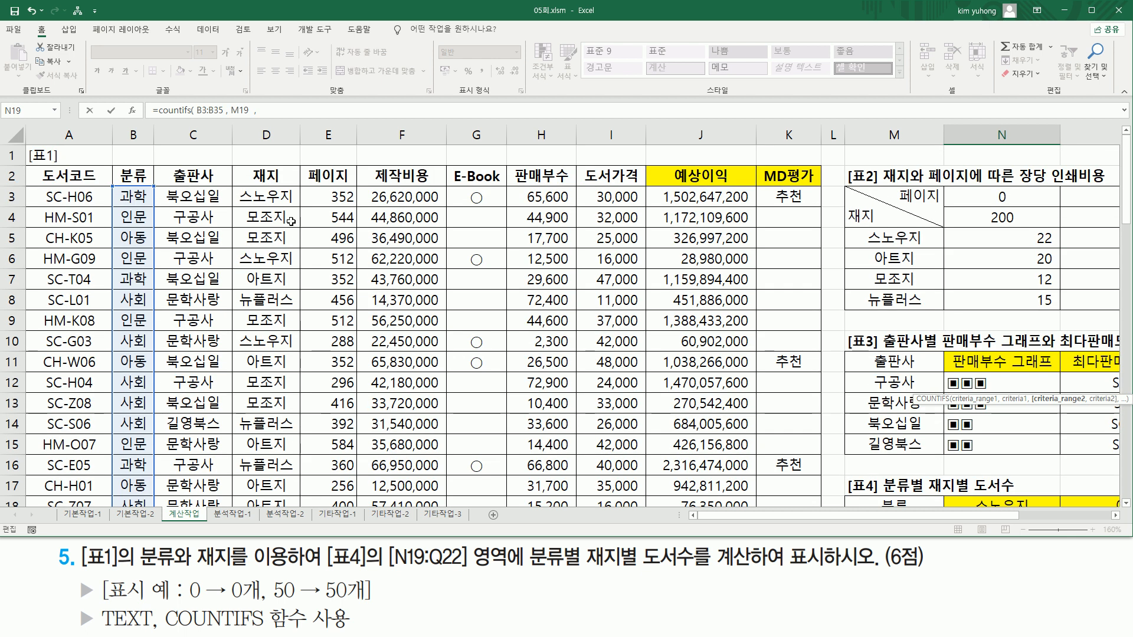
pyautogui.moveTo(274, 198); pyautogui.dragTo(282, 280)
pyautogui.write(', ,')
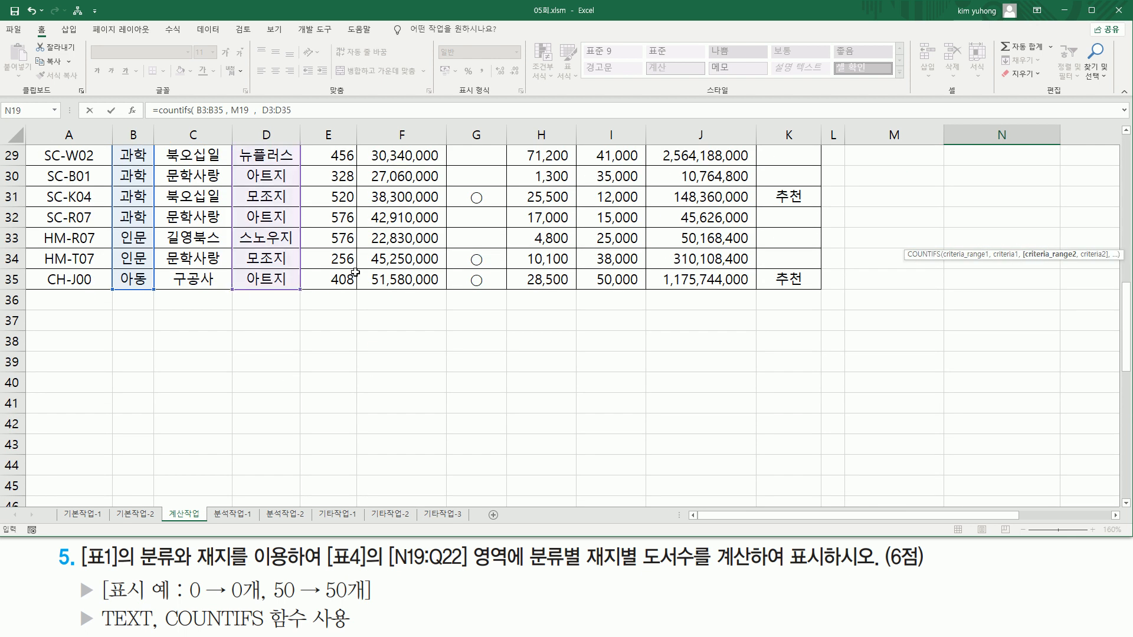
pyautogui.press('BackSpace')
pyautogui.press('BackSpace')
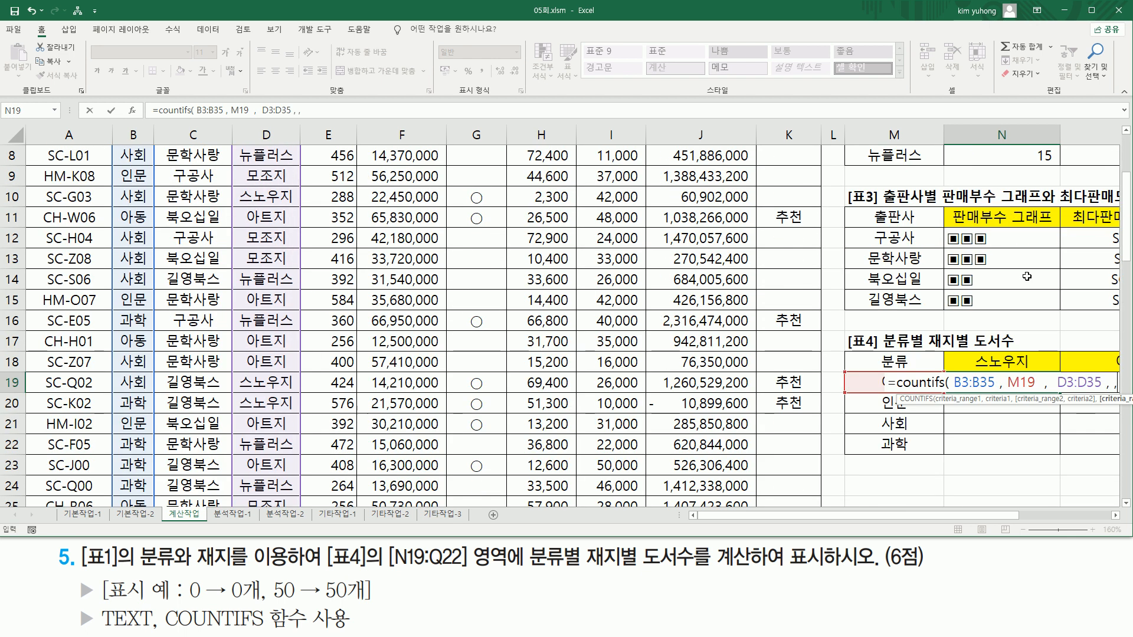
pyautogui.click(979, 361)
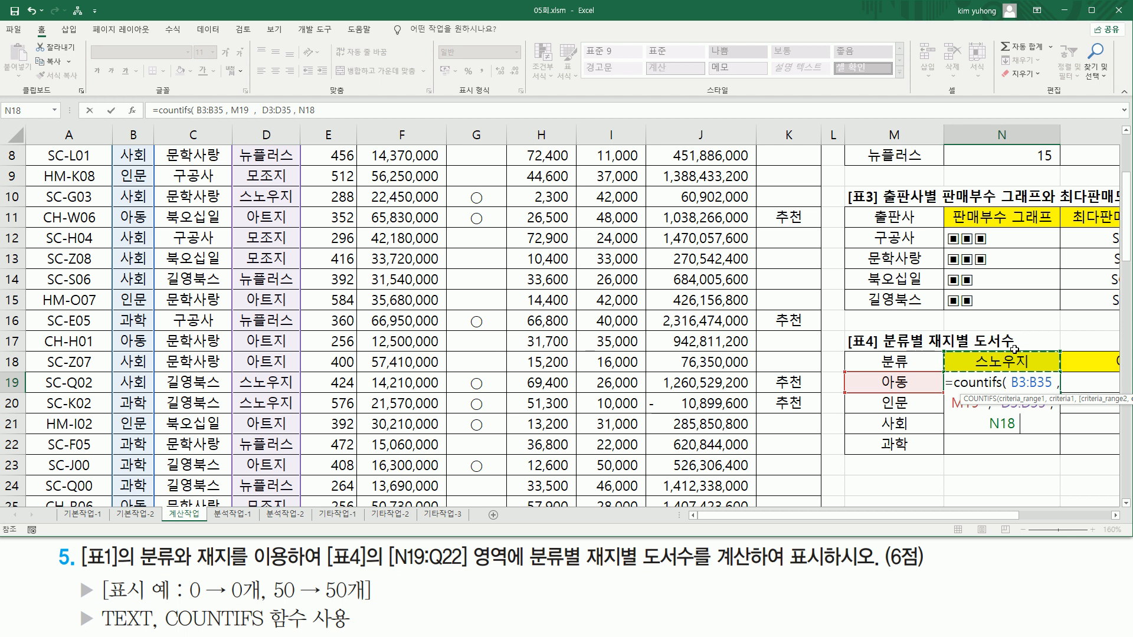
pyautogui.write(')')
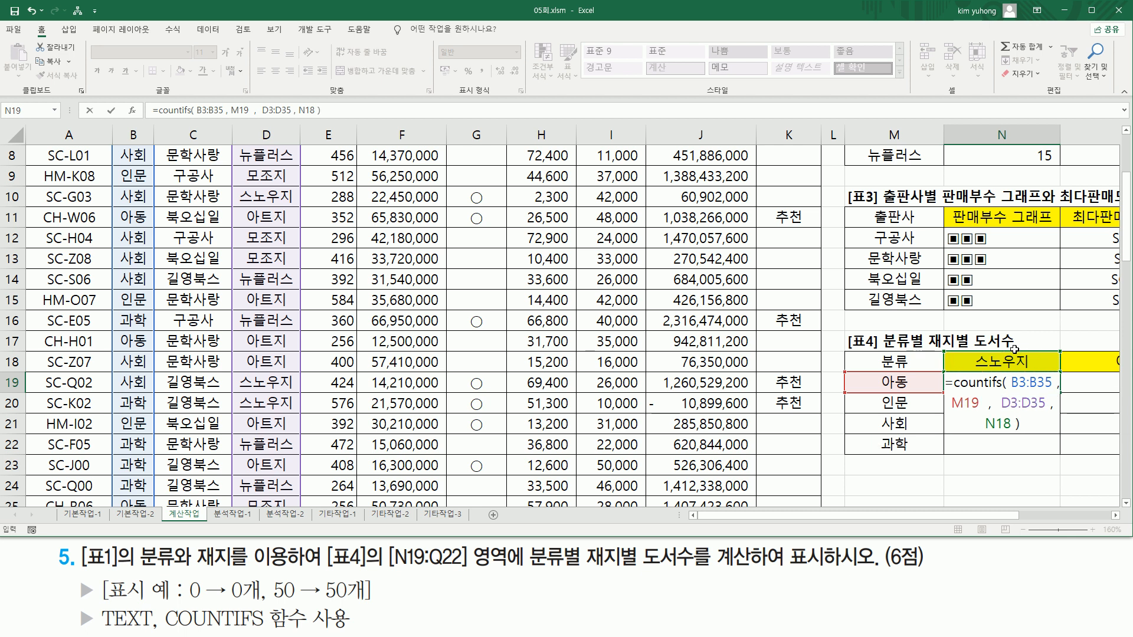
pyautogui.press('Return')
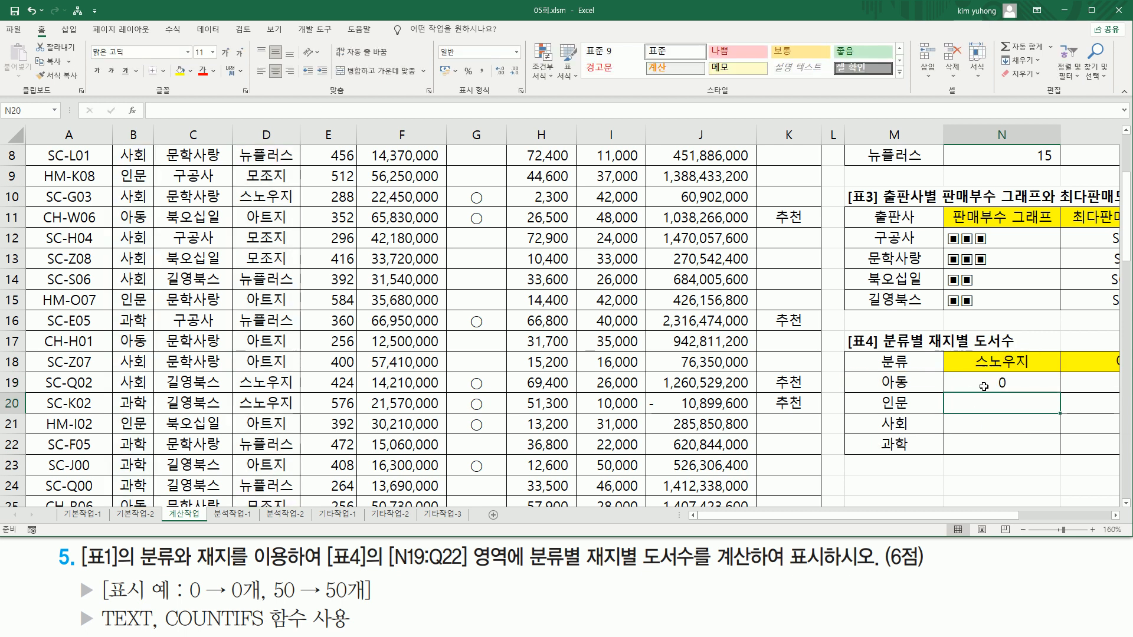
# Check the N19 count against the 재지 of each 아동 book in rows 3 to 17 of [표1].
pyautogui.click(948, 390)
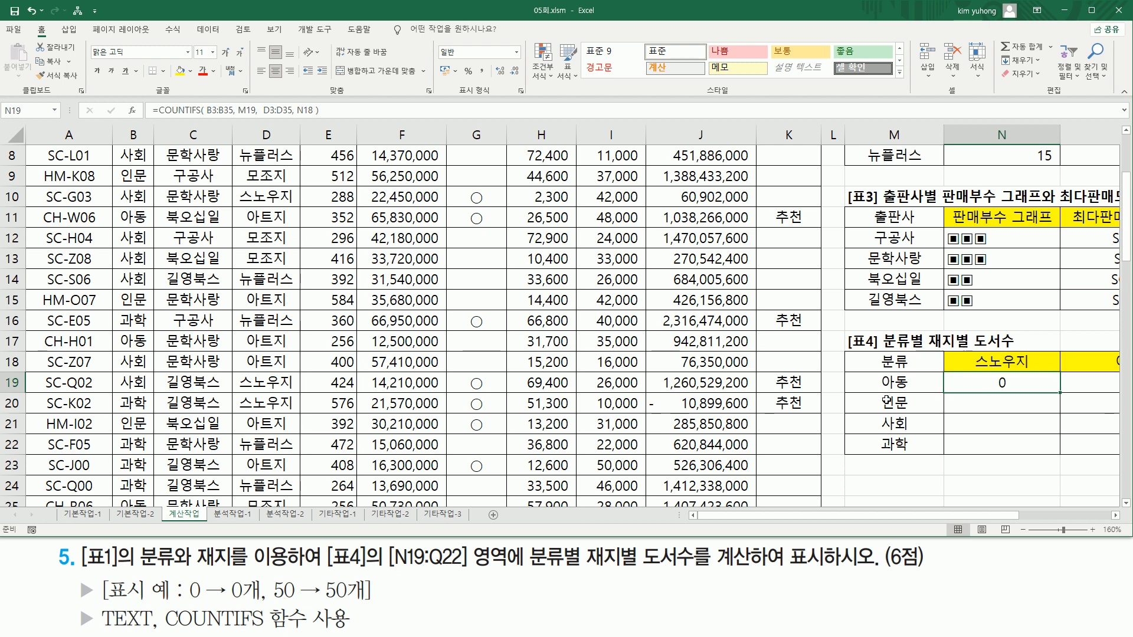
pyautogui.click(912, 382)
pyautogui.click(982, 363)
pyautogui.click(972, 382)
pyautogui.hotkey('shift', 'Home')
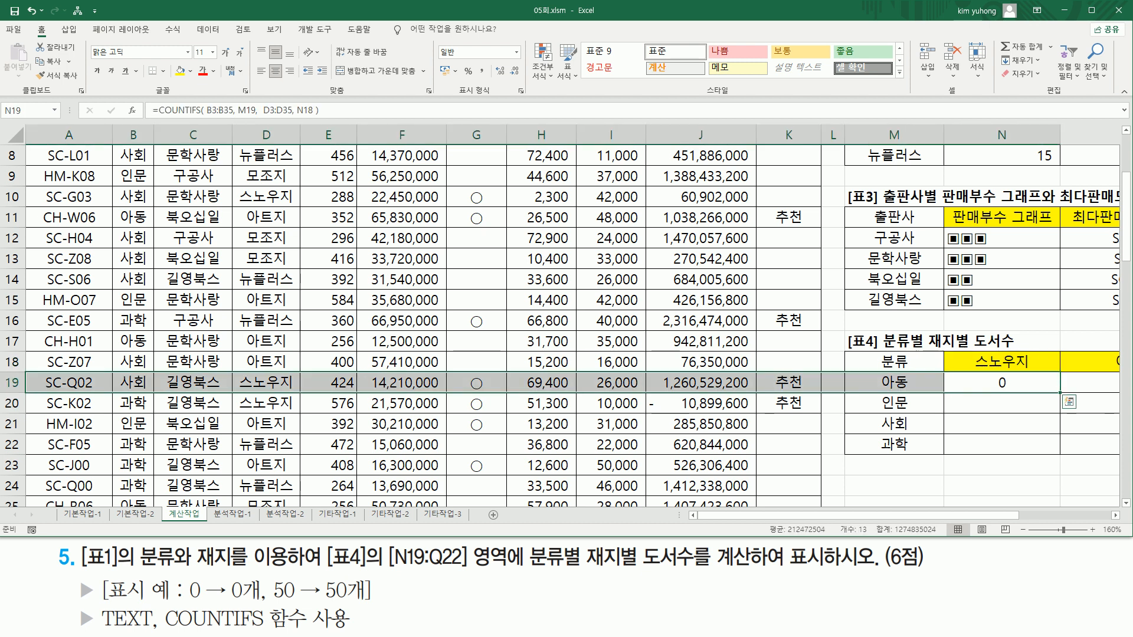
pyautogui.scroll(3, 153, 218)
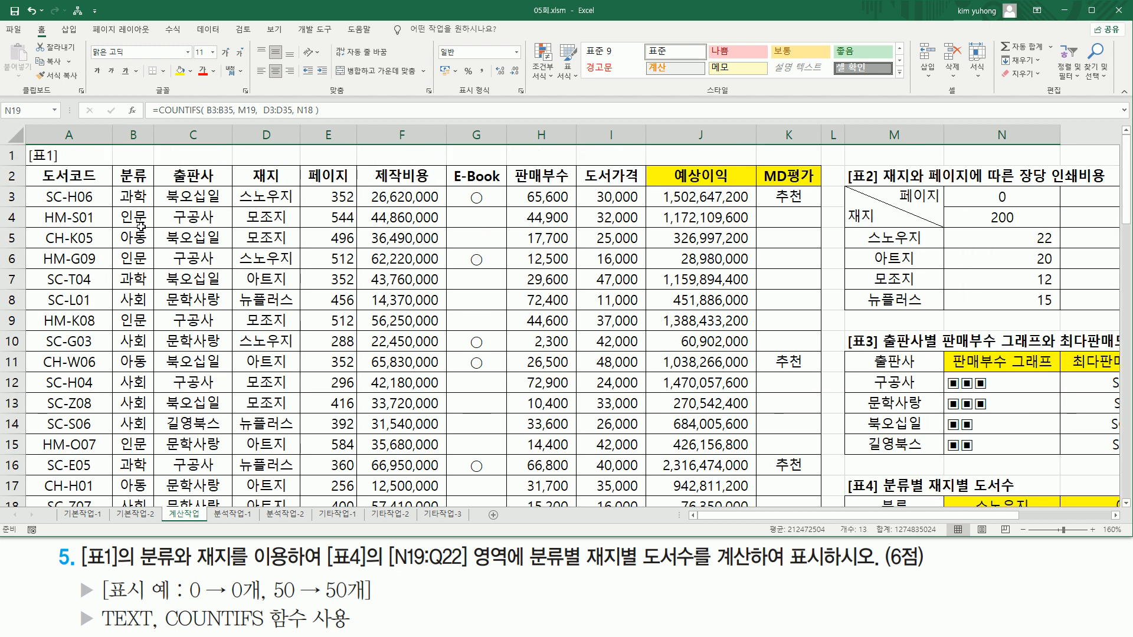
pyautogui.moveTo(111, 224); pyautogui.dragTo(154, 245)
pyautogui.moveTo(111, 352); pyautogui.dragTo(154, 372)
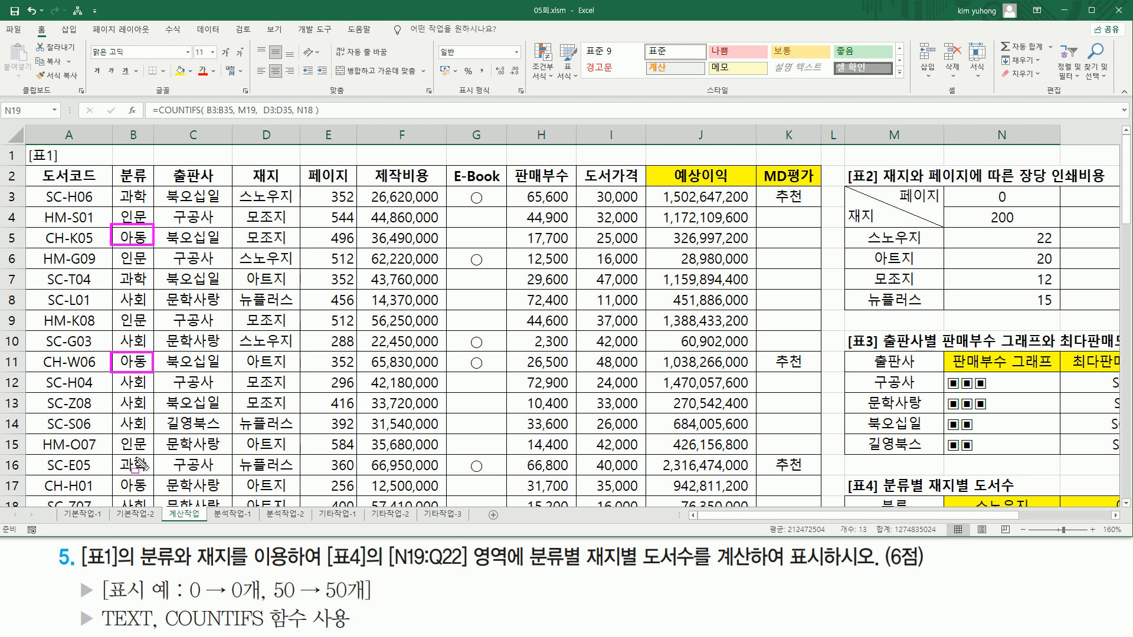
pyautogui.moveTo(115, 473); pyautogui.dragTo(153, 494)
pyautogui.moveTo(243, 242); pyautogui.dragTo(290, 242)
pyautogui.moveTo(243, 367); pyautogui.dragTo(286, 367)
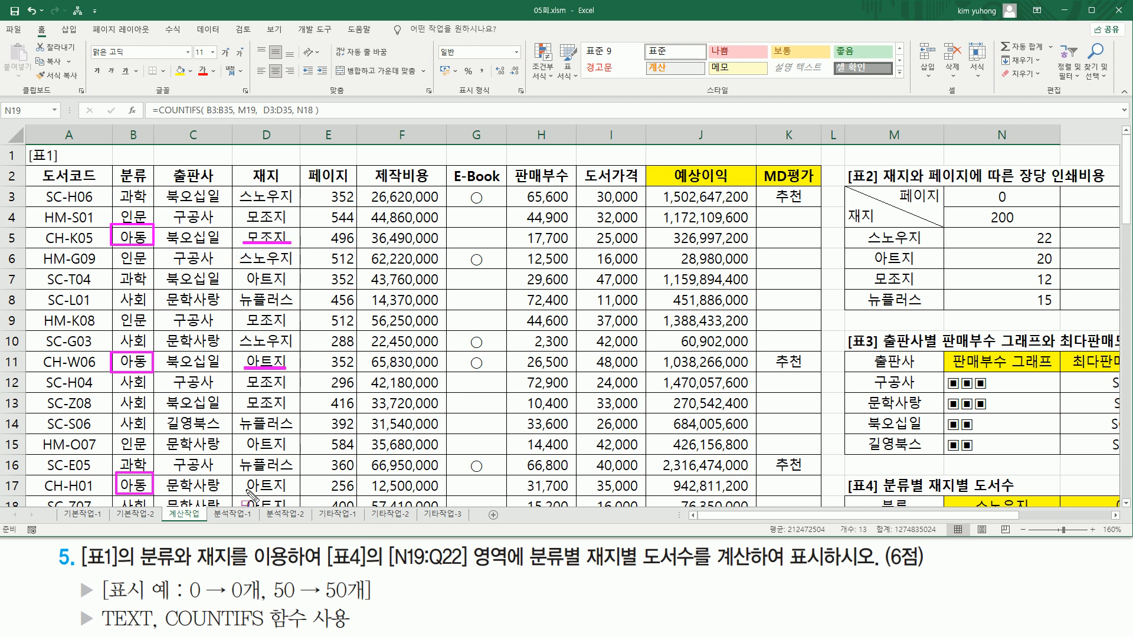
pyautogui.moveTo(240, 490); pyautogui.dragTo(300, 491)
pyautogui.press('Escape')
pyautogui.moveTo(143, 484); pyautogui.dragTo(259, 485)
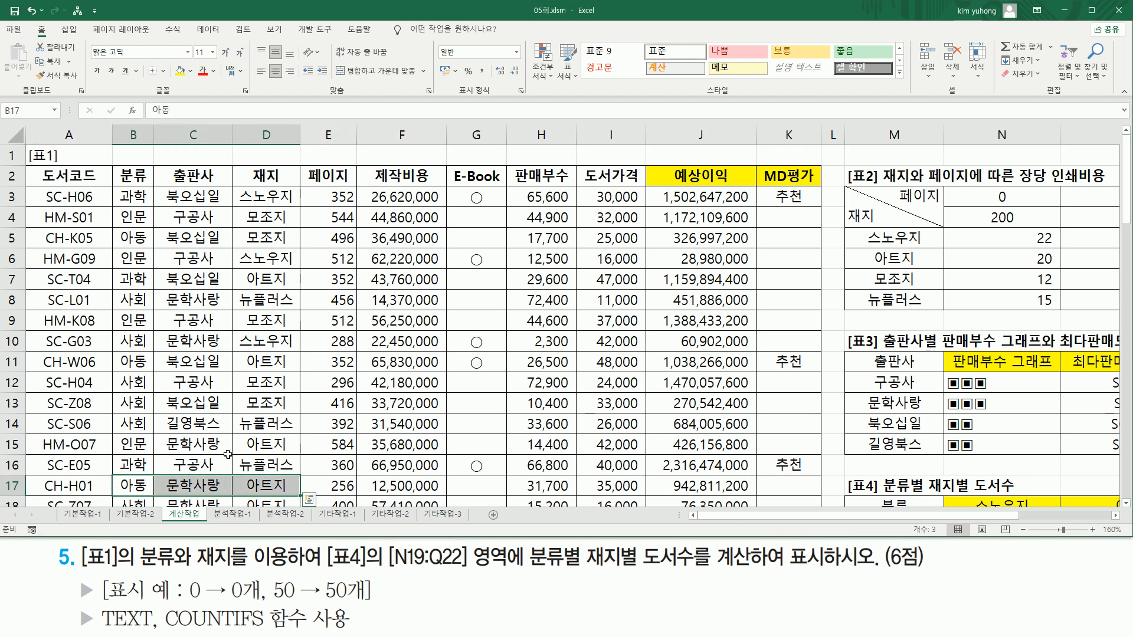
# Check the 재지 of the remaining 아동 books down to row 35 of [표1], and compare with the 아동 row of [표4].
pyautogui.scroll(-5, 254, 472)
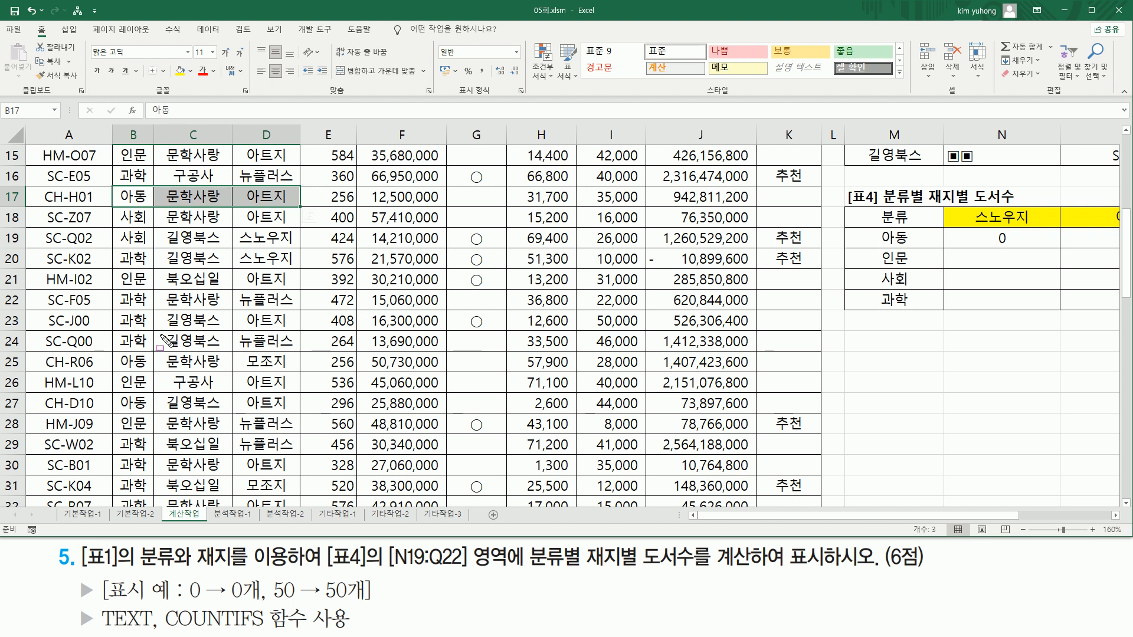
pyautogui.scroll(-3, 157, 232)
pyautogui.moveTo(116, 227); pyautogui.dragTo(155, 207)
pyautogui.moveTo(116, 247); pyautogui.dragTo(155, 269)
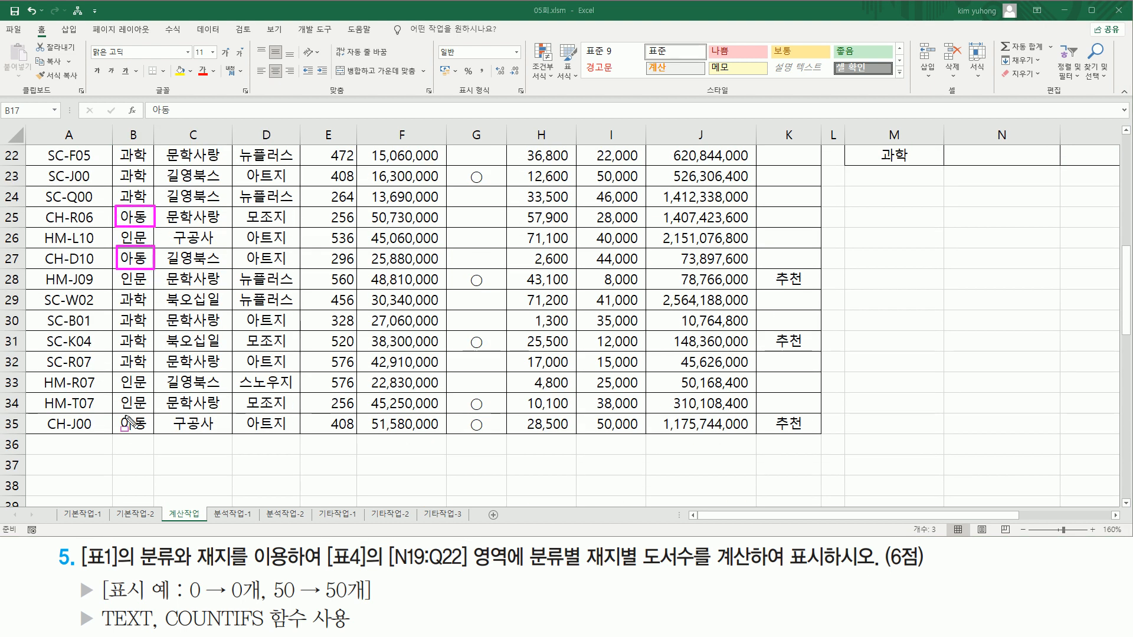
pyautogui.moveTo(113, 417); pyautogui.dragTo(153, 440)
pyautogui.moveTo(238, 222); pyautogui.dragTo(301, 222)
pyautogui.moveTo(241, 266); pyautogui.dragTo(293, 266)
pyautogui.moveTo(237, 434); pyautogui.dragTo(286, 433)
pyautogui.press('Escape')
pyautogui.scroll(5, 901, 349)
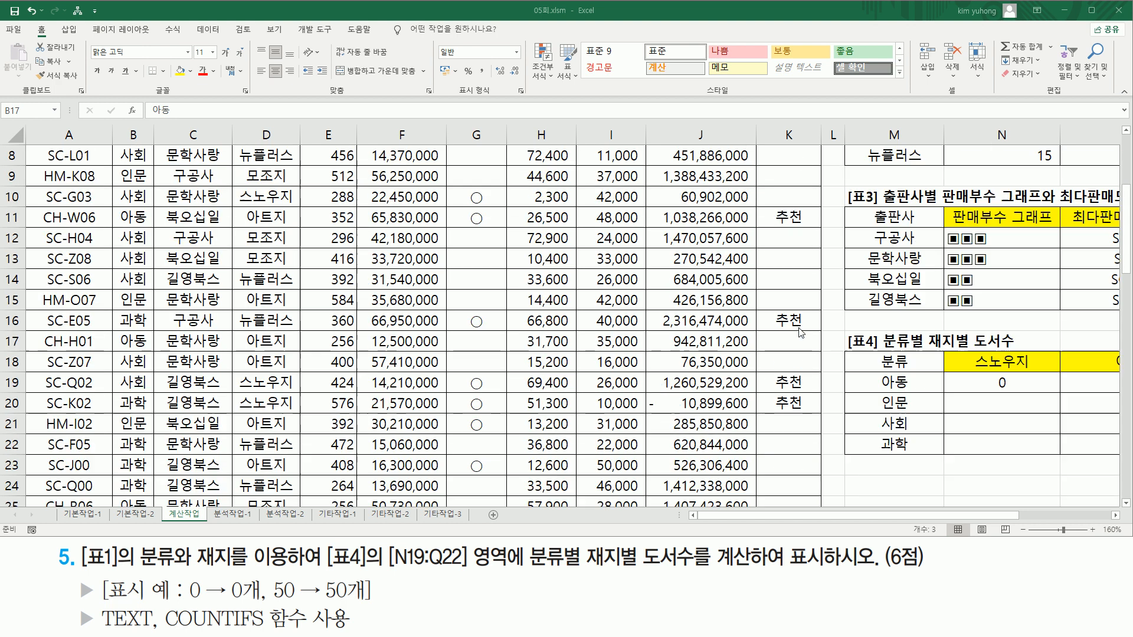
pyautogui.moveTo(878, 371); pyautogui.dragTo(916, 395)
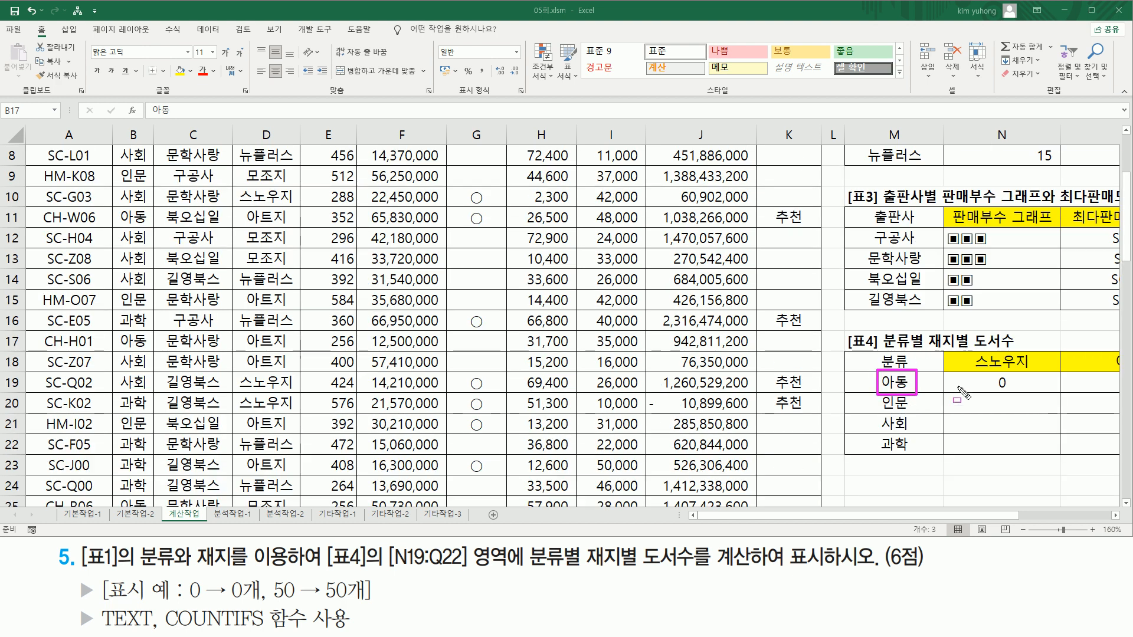
# Make the B3:B35 and D3:D35 ranges absolute in the COUNTIFS formula of N19.
pyautogui.moveTo(969, 348)
pyautogui.mouseDown()
pyautogui.moveTo(1042, 366)
pyautogui.moveTo(1020, 392)
pyautogui.mouseUp()
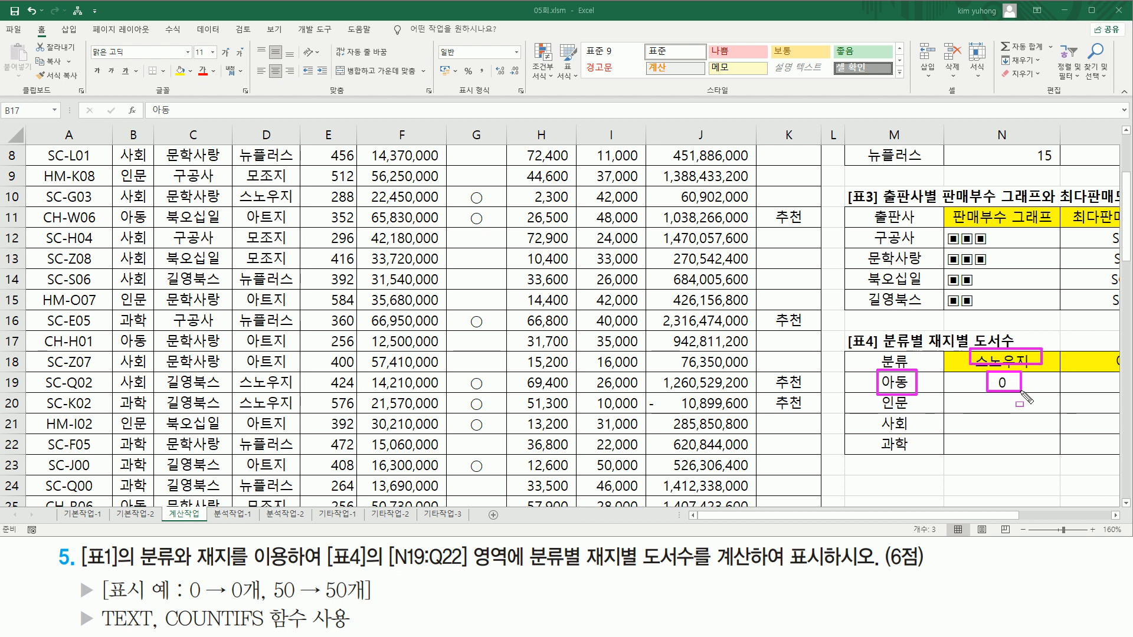
pyautogui.press('Escape')
pyautogui.click(1030, 395)
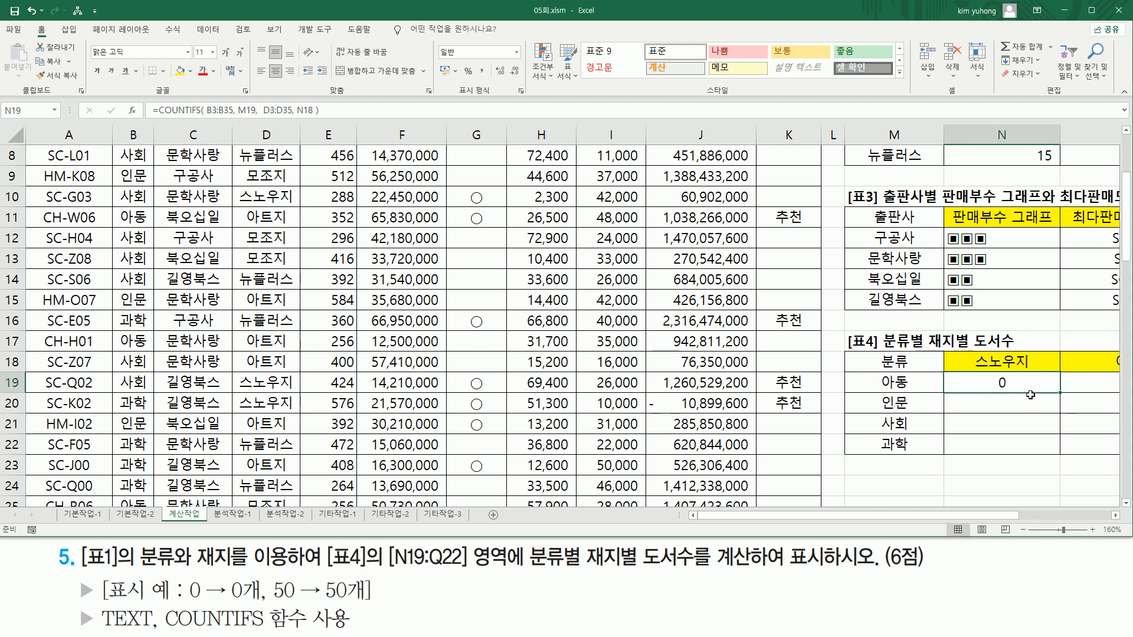
pyautogui.doubleClick(1020, 387)
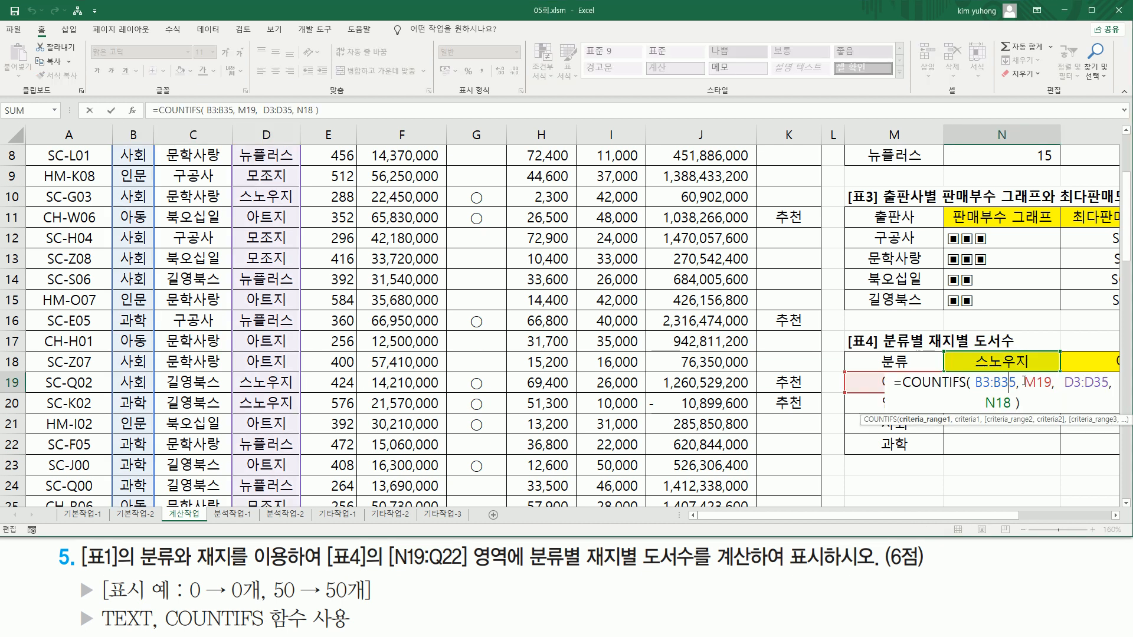
pyautogui.press('Escape')
pyautogui.moveTo(1001, 516); pyautogui.dragTo(1069, 517)
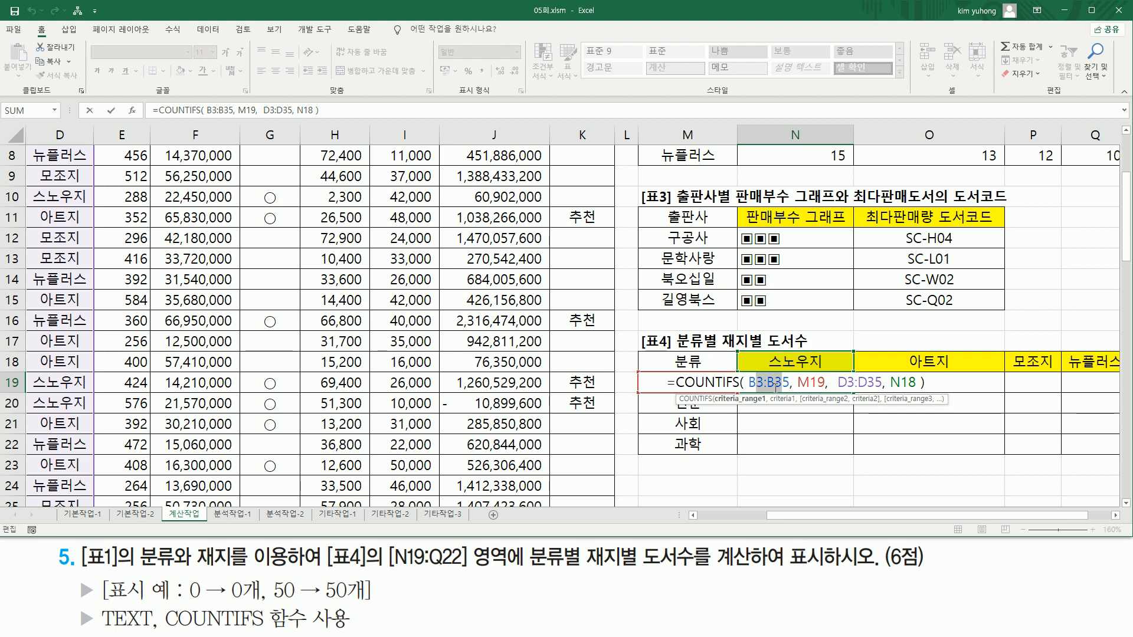
pyautogui.press('F4')
pyautogui.moveTo(864, 380); pyautogui.dragTo(886, 381)
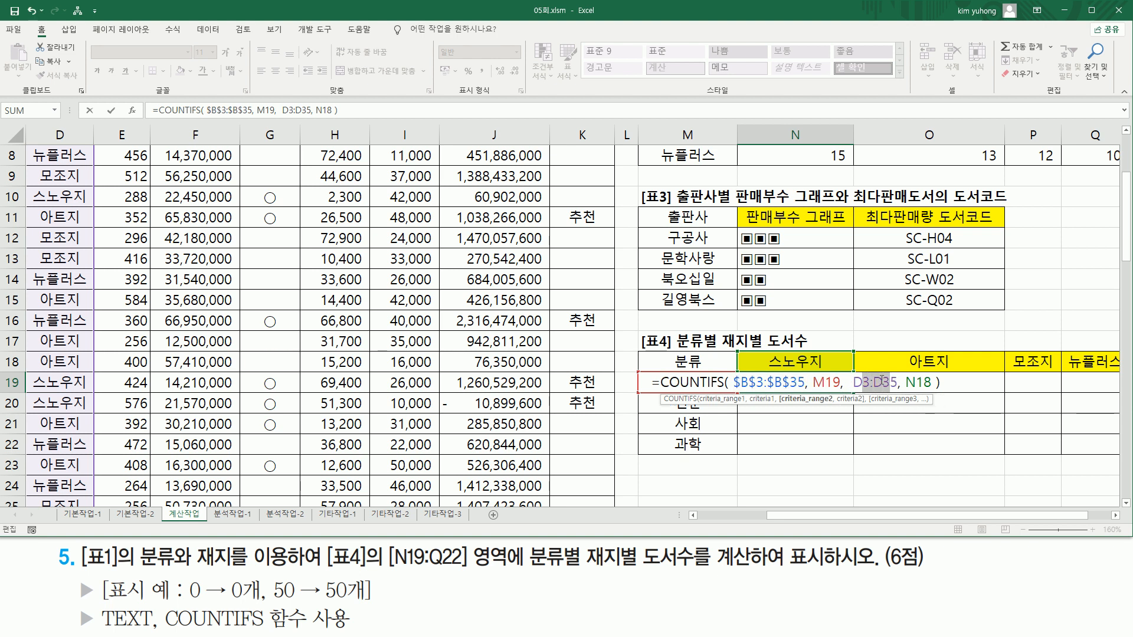
pyautogui.press('F4')
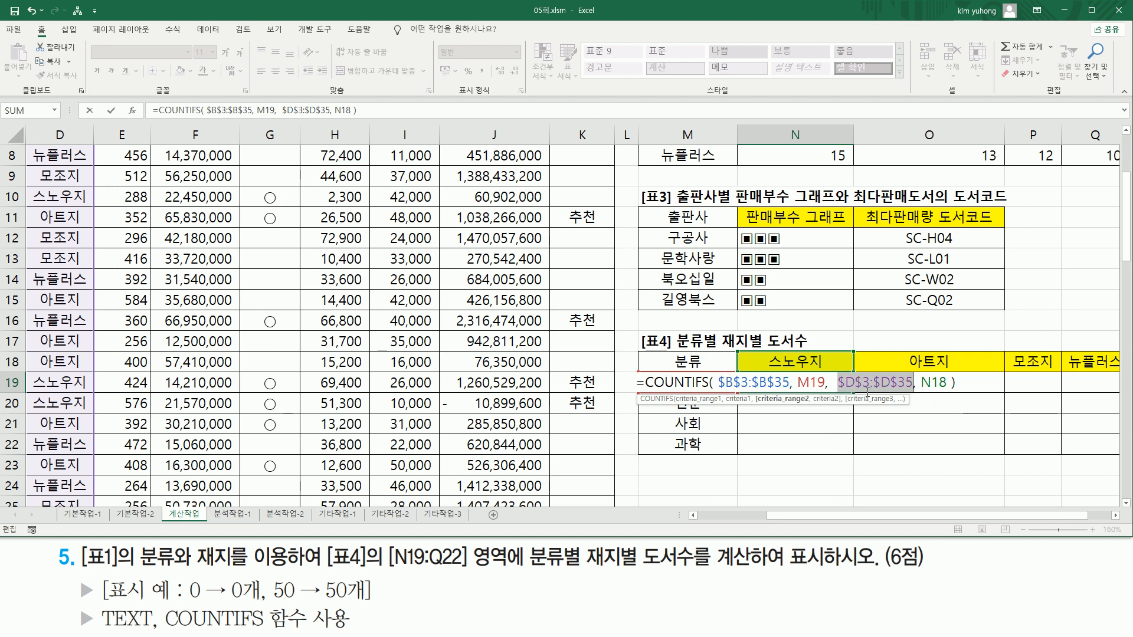
# Examine how the M19 criterion must shift when the N19 formula is copied down and across [표4].
pyautogui.click(813, 383)
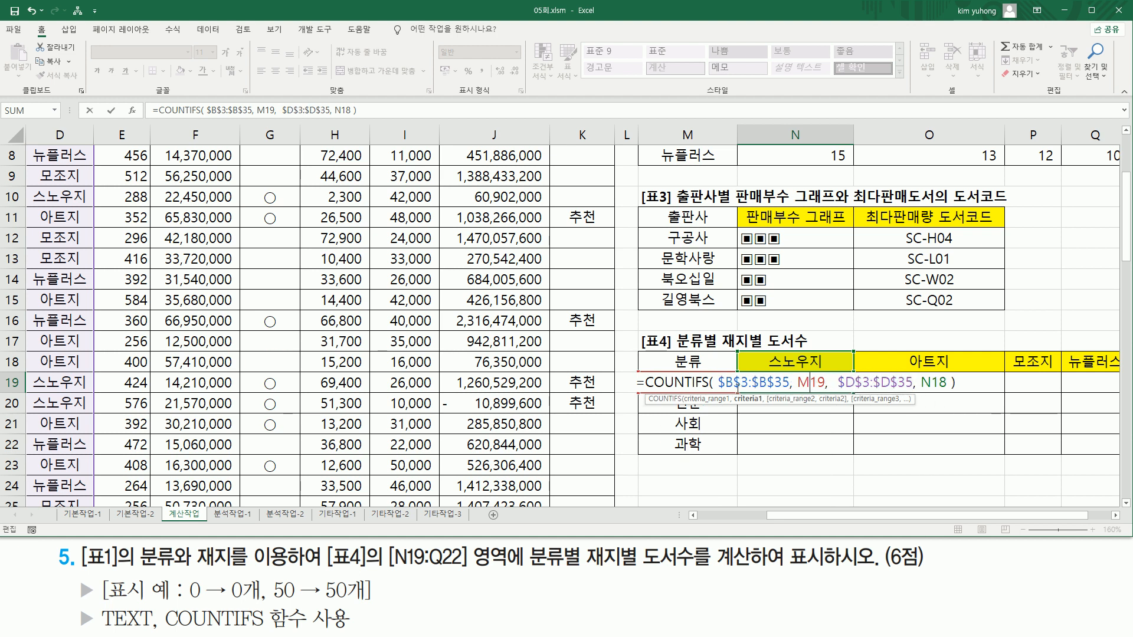
pyautogui.hotkey('ctrl', '2')
pyautogui.moveTo(651, 374); pyautogui.dragTo(729, 394)
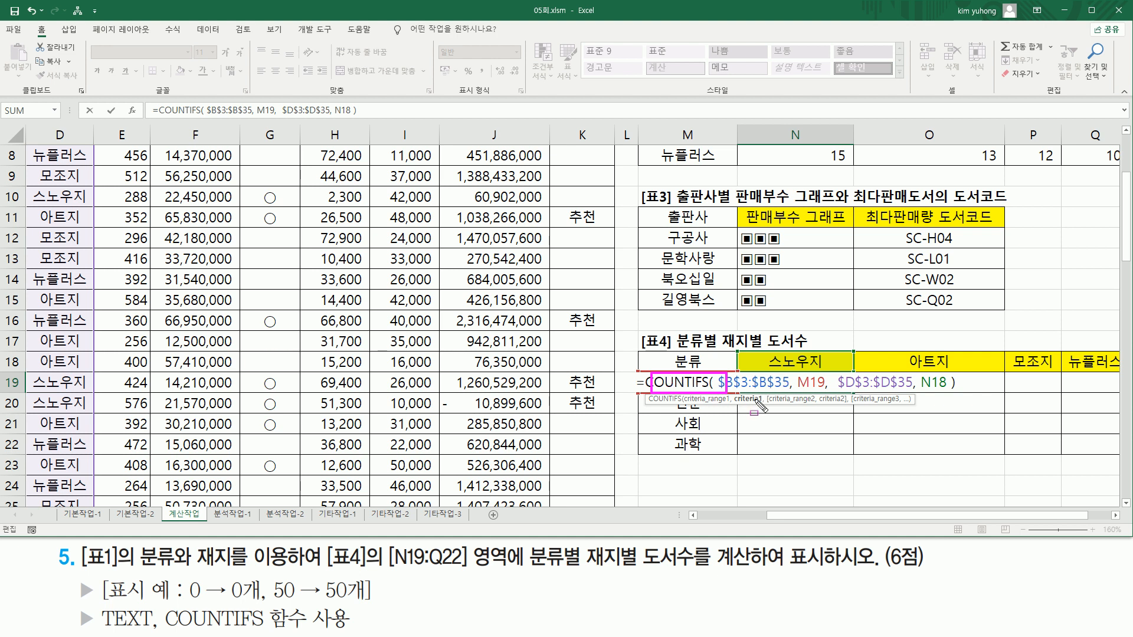
pyautogui.moveTo(761, 397); pyautogui.dragTo(812, 410)
pyautogui.moveTo(666, 399); pyautogui.dragTo(824, 429)
pyautogui.moveTo(669, 418); pyautogui.dragTo(814, 450)
pyautogui.moveTo(668, 433); pyautogui.dragTo(708, 451)
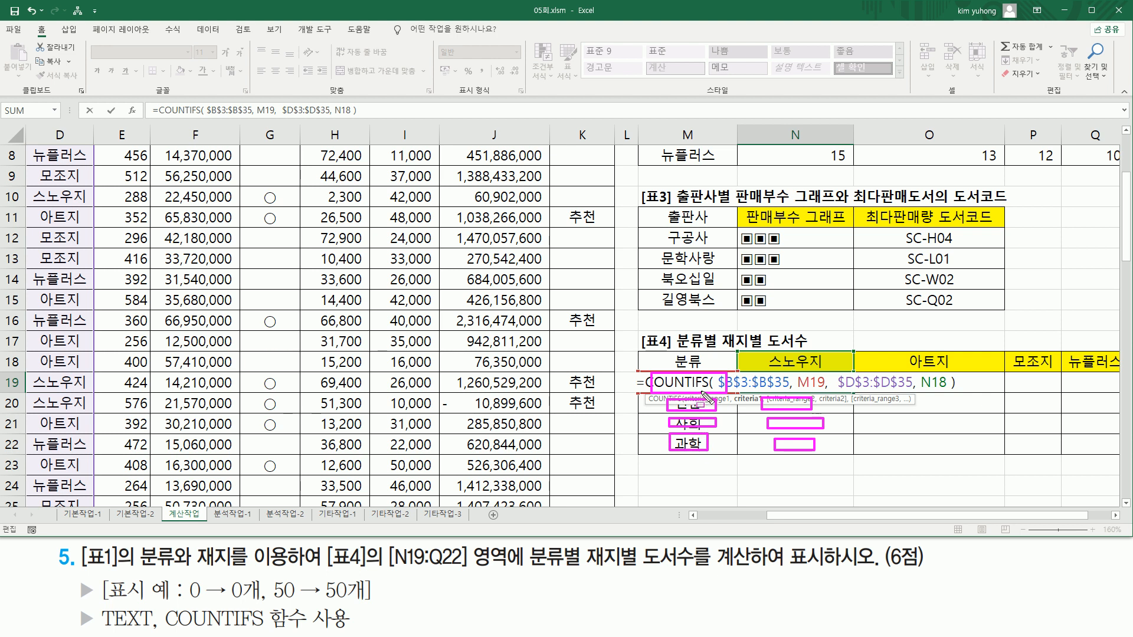
pyautogui.moveTo(797, 371); pyautogui.dragTo(828, 393)
pyautogui.press('e')
pyautogui.moveTo(755, 372)
pyautogui.mouseDown()
pyautogui.moveTo(777, 392)
pyautogui.moveTo(838, 401)
pyautogui.moveTo(832, 390)
pyautogui.moveTo(1093, 384)
pyautogui.mouseUp()
pyautogui.moveTo(721, 372)
pyautogui.mouseDown()
pyautogui.moveTo(758, 394)
pyautogui.moveTo(825, 395)
pyautogui.mouseUp()
pyautogui.moveTo(877, 365)
pyautogui.mouseDown()
pyautogui.moveTo(965, 390)
pyautogui.moveTo(1019, 379)
pyautogui.moveTo(1047, 391)
pyautogui.moveTo(1114, 389)
pyautogui.mouseUp()
pyautogui.moveTo(668, 372)
pyautogui.mouseDown()
pyautogui.moveTo(687, 394)
pyautogui.moveTo(707, 394)
pyautogui.mouseUp()
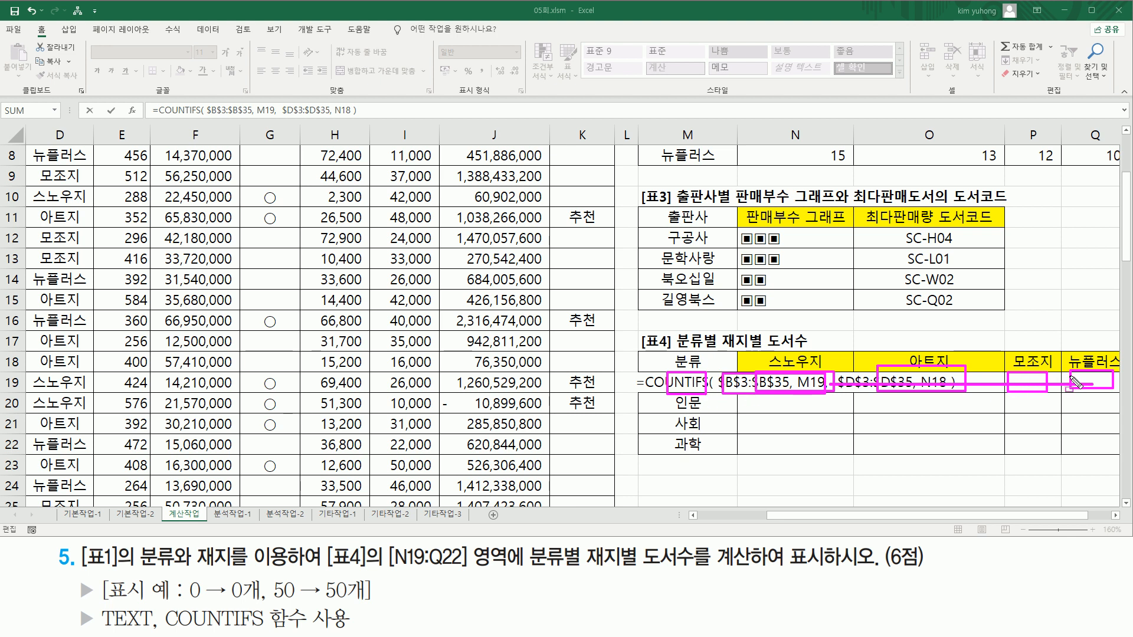
# Lock only the column of the M19 criterion in the COUNTIFS formula, as $M19.
pyautogui.press('Escape')
pyautogui.click(810, 384)
pyautogui.press('F4')
pyautogui.press('F4')
pyautogui.press('F4')
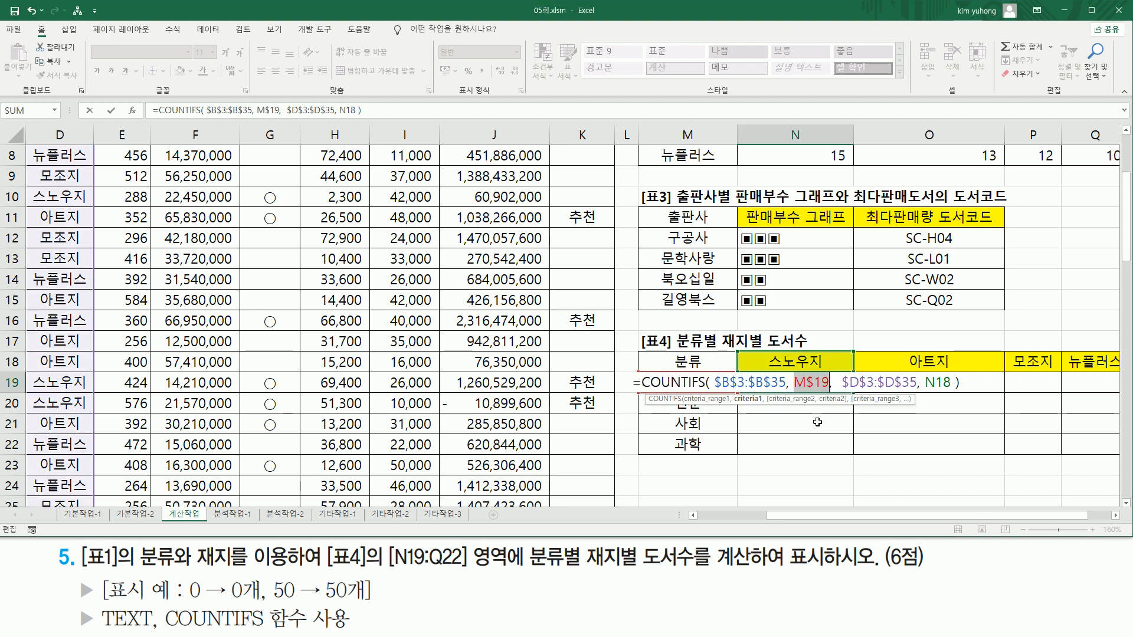
pyautogui.moveTo(795, 383); pyautogui.dragTo(832, 382)
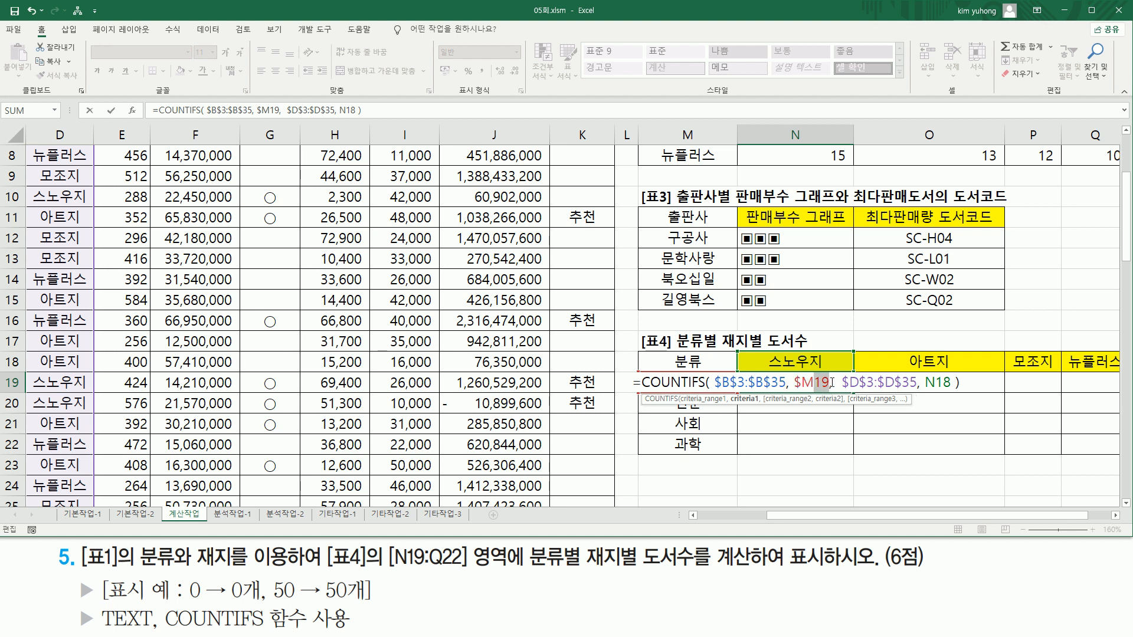
# Examine how the N18 criterion must shift when the formula is copied down the rows and across the 재지 headings.
pyautogui.click(936, 382)
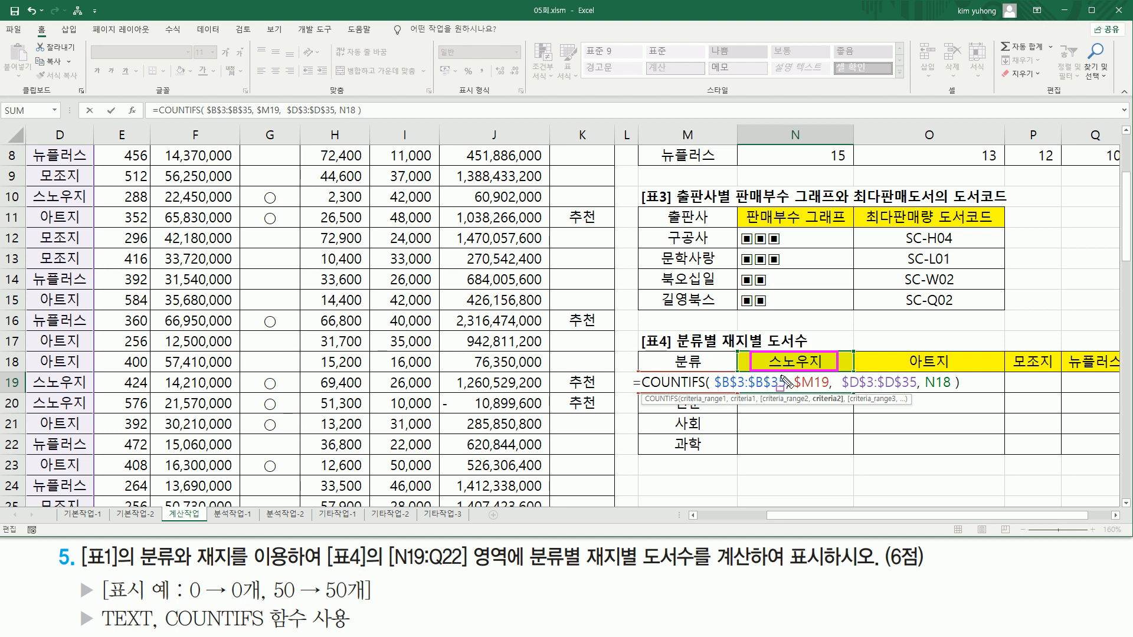
pyautogui.moveTo(776, 377)
pyautogui.mouseDown()
pyautogui.moveTo(832, 390)
pyautogui.moveTo(830, 432)
pyautogui.moveTo(799, 450)
pyautogui.moveTo(832, 453)
pyautogui.mouseUp()
pyautogui.moveTo(759, 354); pyautogui.dragTo(830, 373)
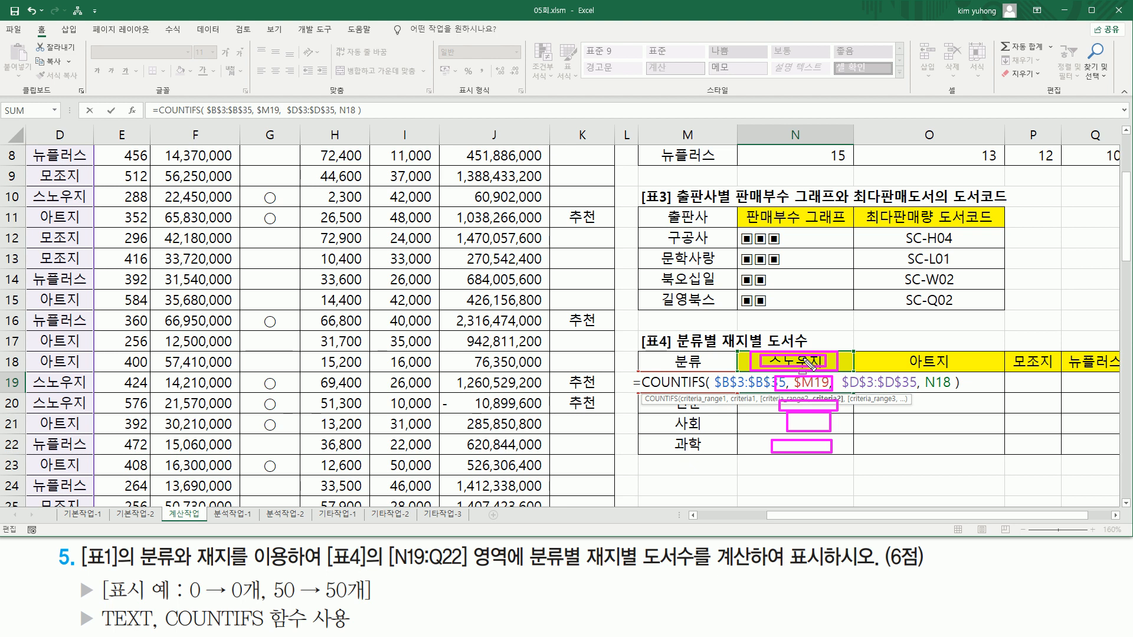
pyautogui.moveTo(770, 374); pyautogui.dragTo(826, 389)
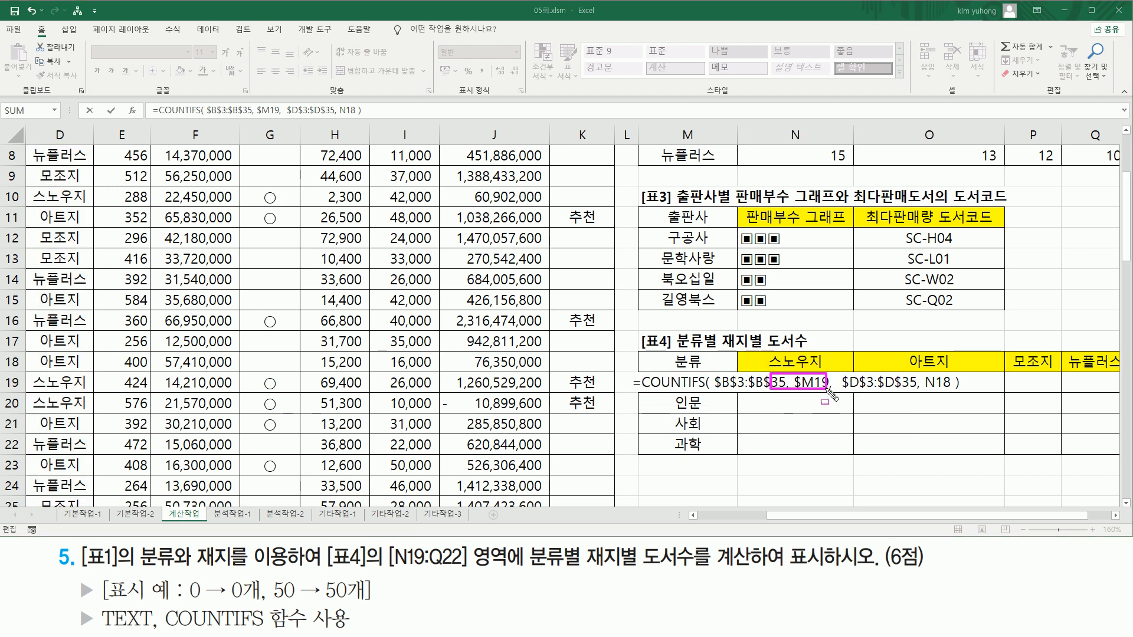
pyautogui.moveTo(765, 351); pyautogui.dragTo(968, 387)
pyautogui.moveTo(905, 348); pyautogui.dragTo(1051, 390)
pyautogui.moveTo(1007, 352); pyautogui.dragTo(1111, 390)
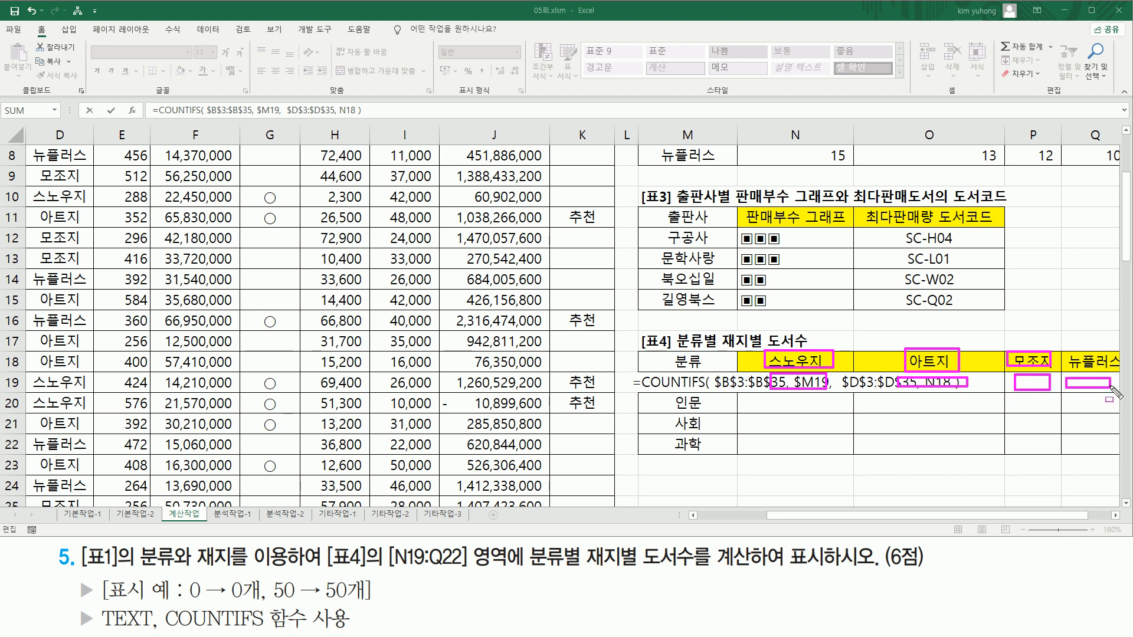
pyautogui.moveTo(1071, 355); pyautogui.dragTo(1109, 367)
pyautogui.press('Escape')
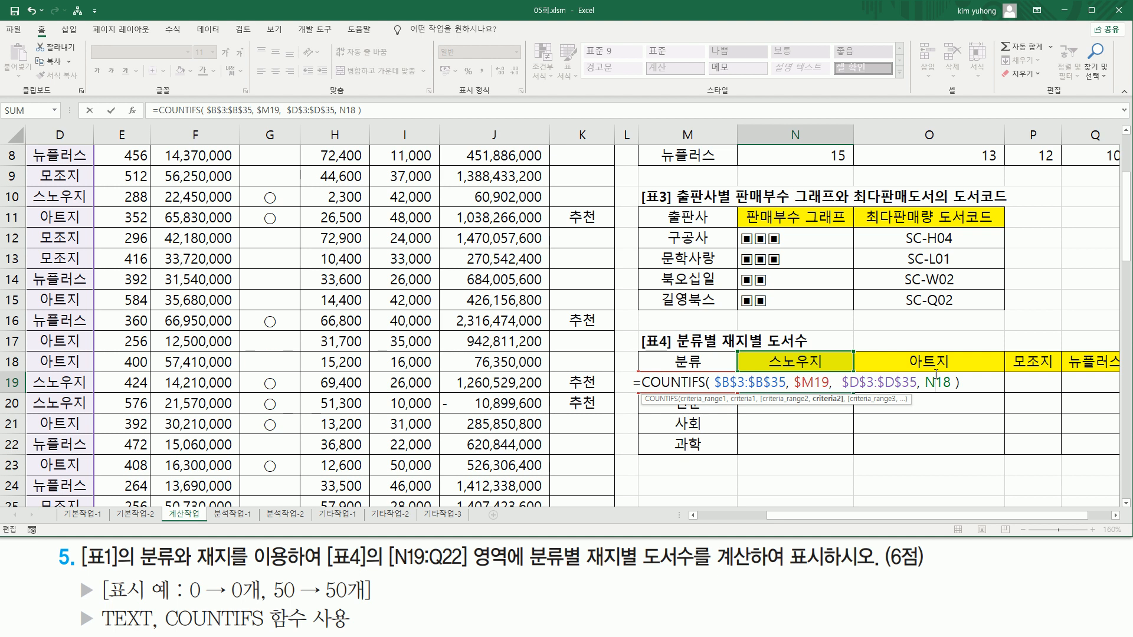
# Lock only the row of the heading criterion as N$18, and fill the entered formula over N19:Q22.
pyautogui.press('F4')
pyautogui.press('F4')
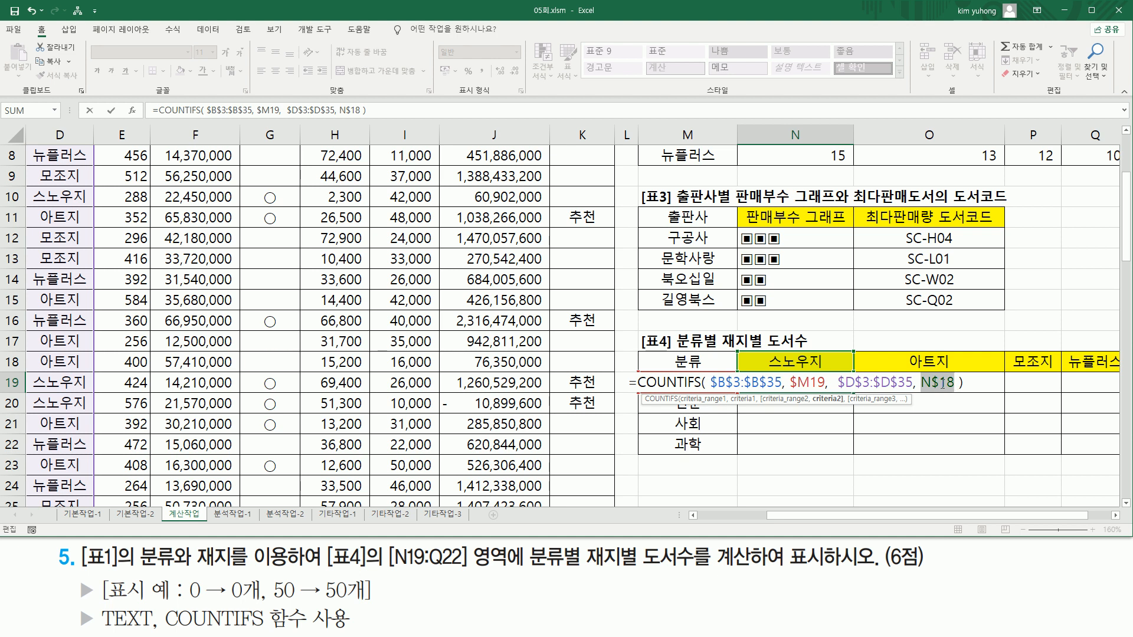
pyautogui.hotkey('ctrl', 'Return')
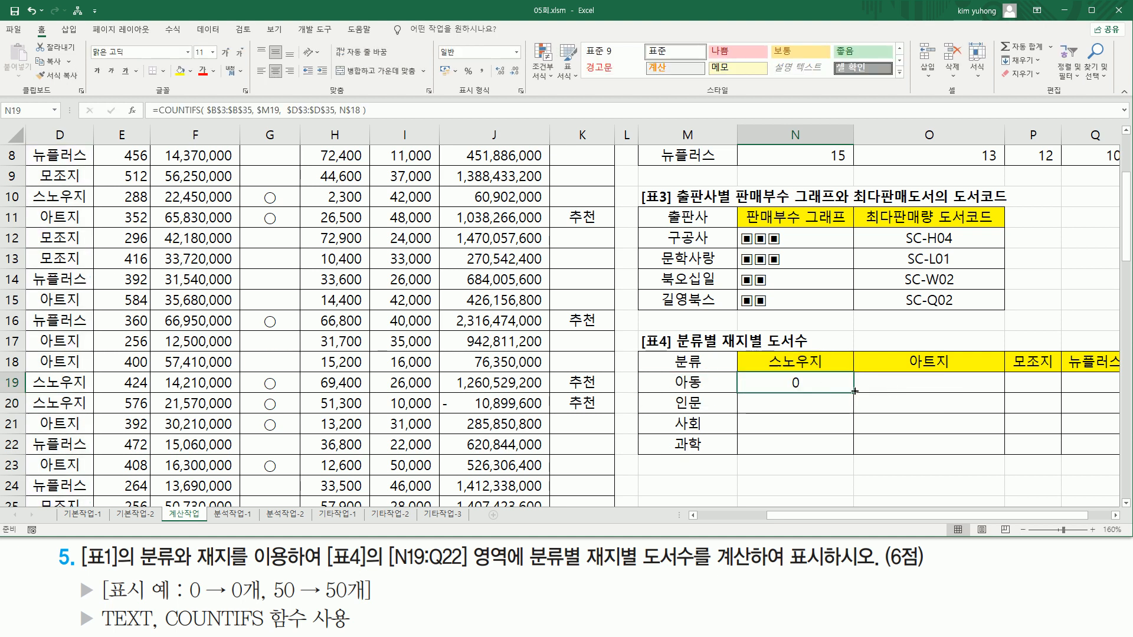
pyautogui.moveTo(857, 398); pyautogui.dragTo(1109, 455)
pyautogui.moveTo(1009, 516); pyautogui.dragTo(1042, 516)
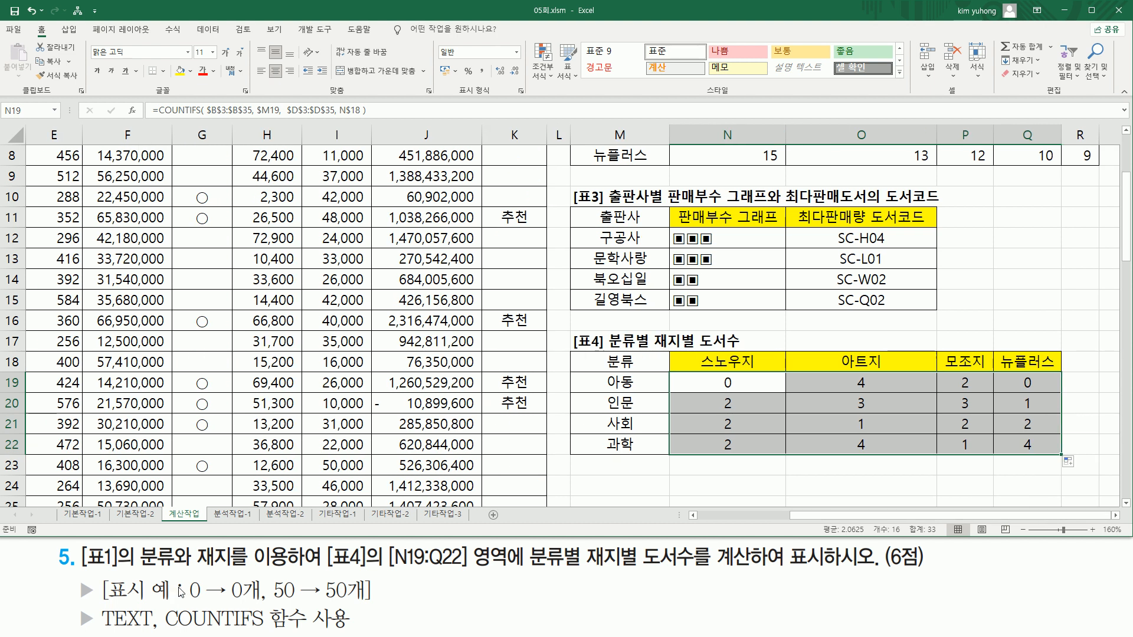
# Nest the COUNTIFS formula of N19 inside a TEXT function as its value argument.
pyautogui.moveTo(187, 601); pyautogui.dragTo(367, 602)
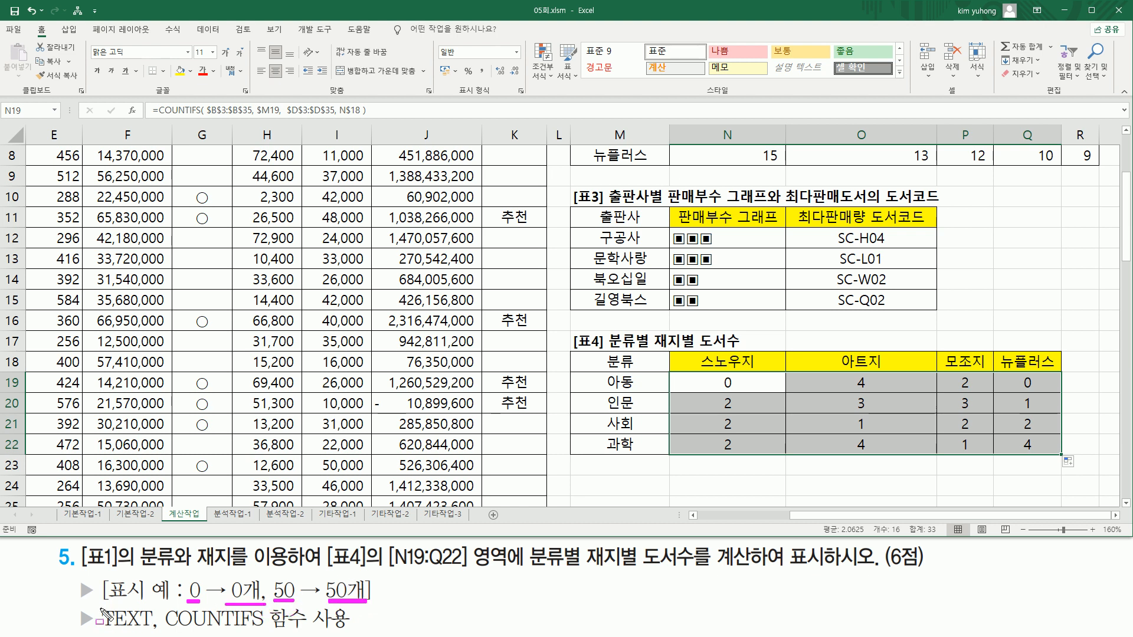
pyautogui.moveTo(97, 606); pyautogui.dragTo(157, 631)
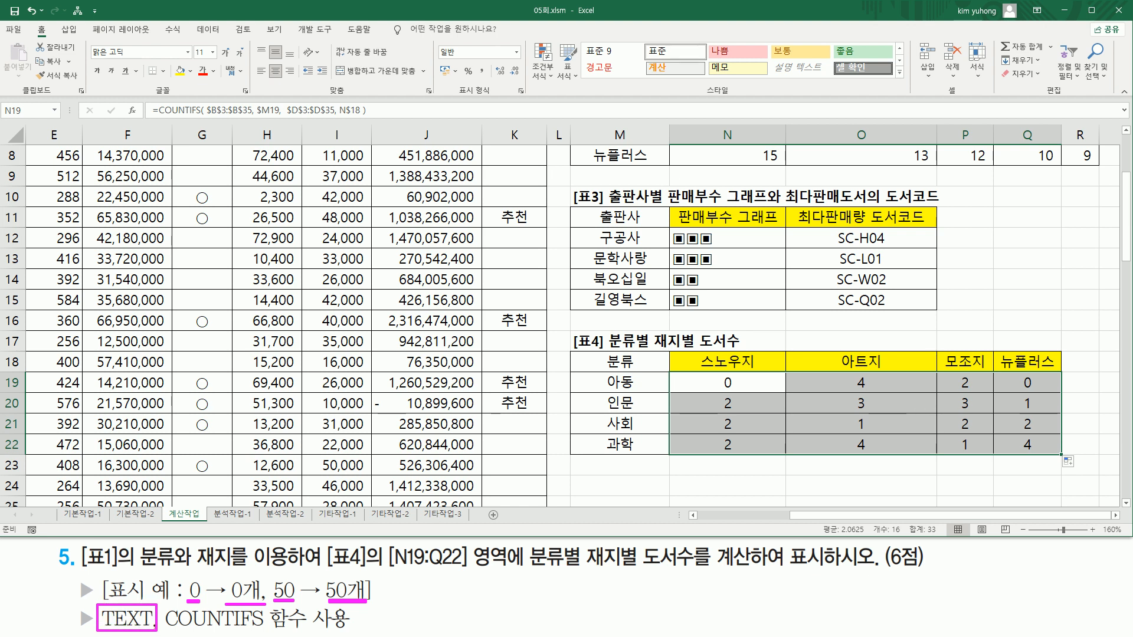
pyautogui.press('Escape')
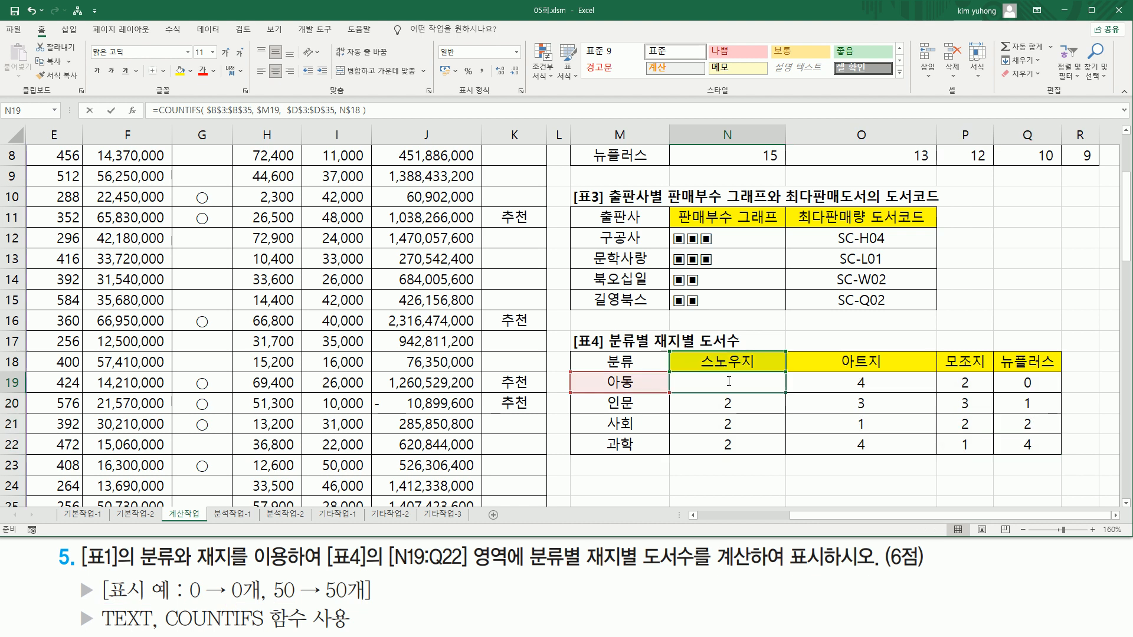
pyautogui.press('F2')
pyautogui.moveTo(571, 382); pyautogui.dragTo(895, 384)
pyautogui.hotkey('ctrl', 'c')
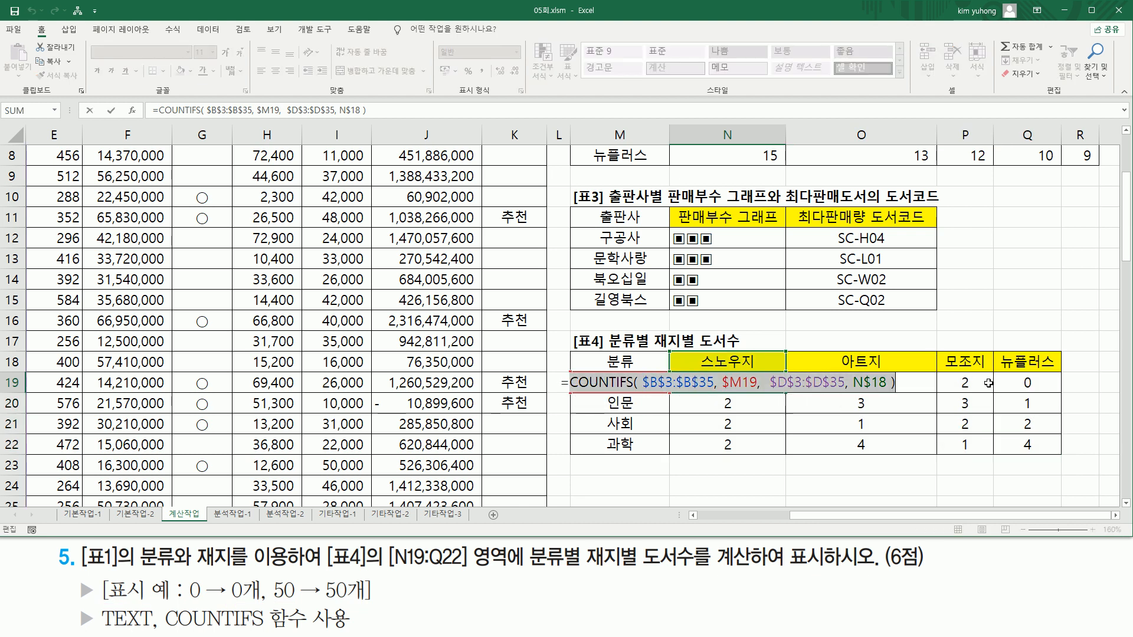
pyautogui.press('BackSpace')
pyautogui.write('text(')
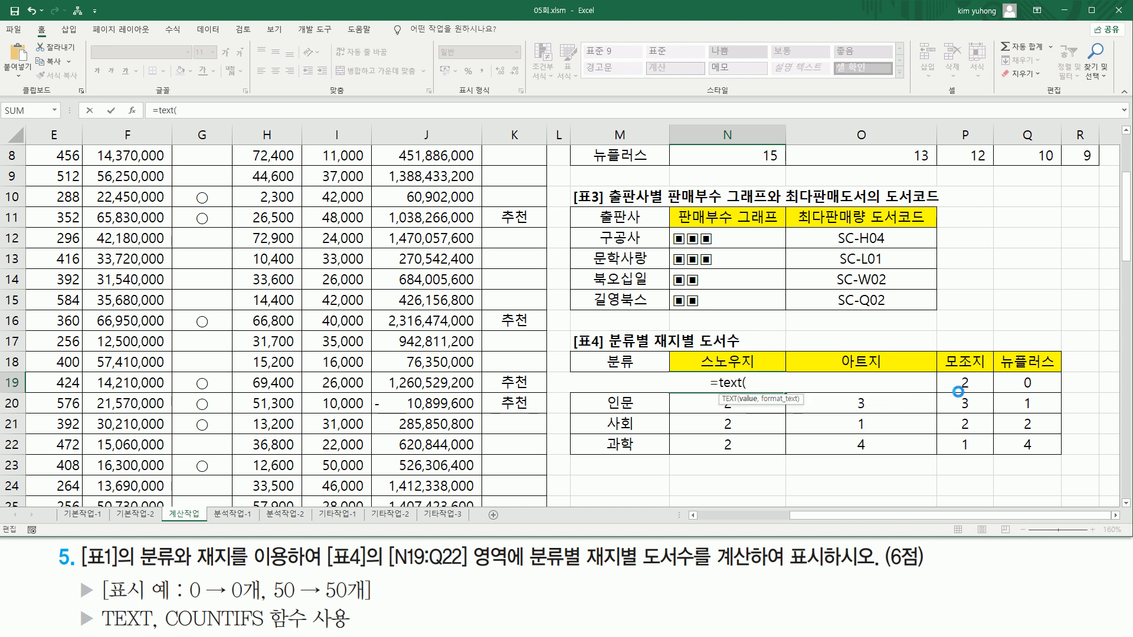
pyautogui.hotkey('ctrl', 'v')
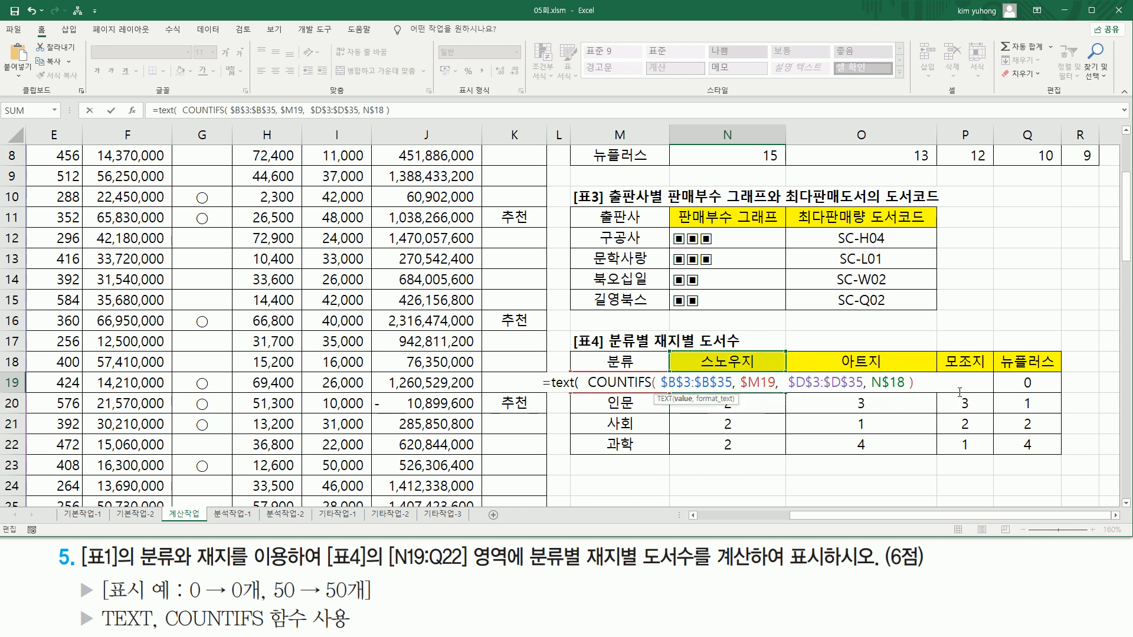
# Add "0개" as the format argument of TEXT, close the function and enter the N19 formula.
pyautogui.write(',')
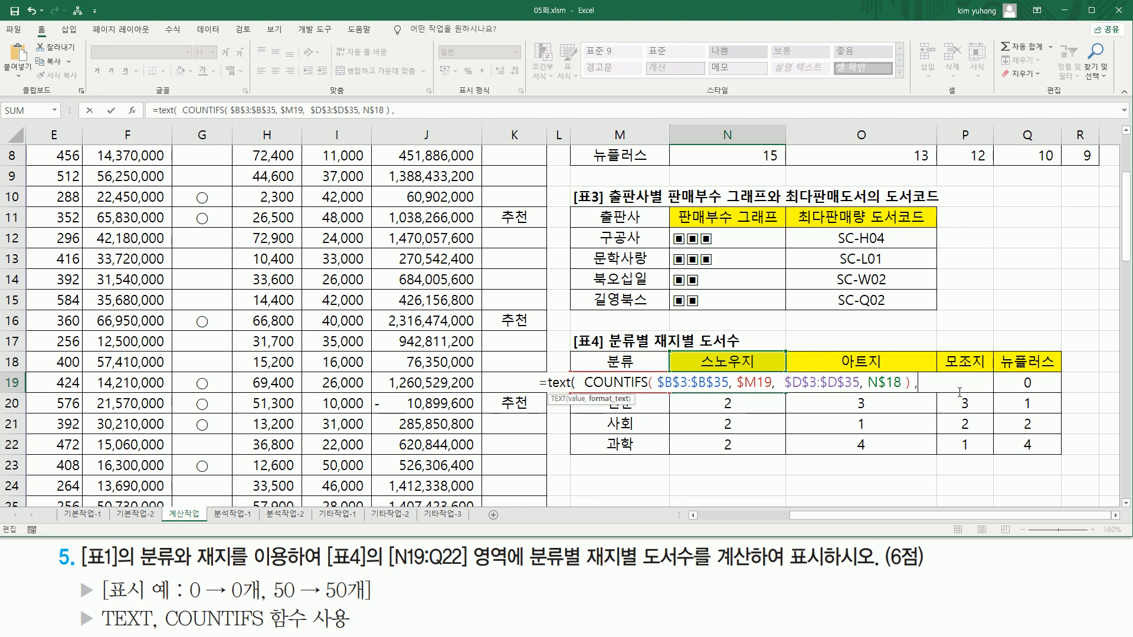
pyautogui.write(' "')
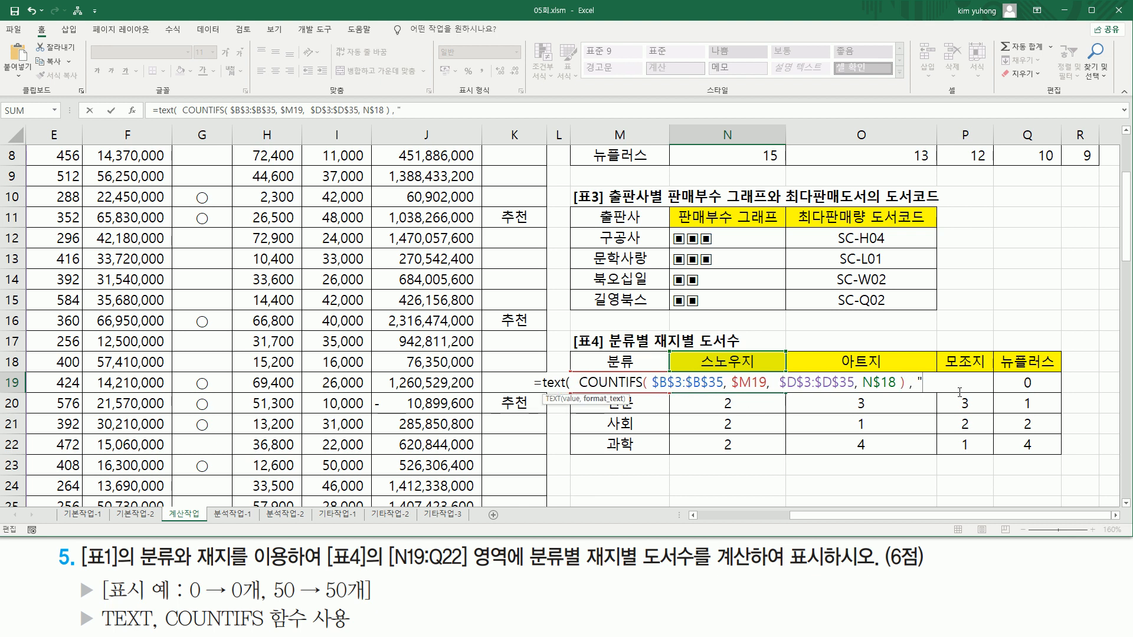
pyautogui.write('0개"')
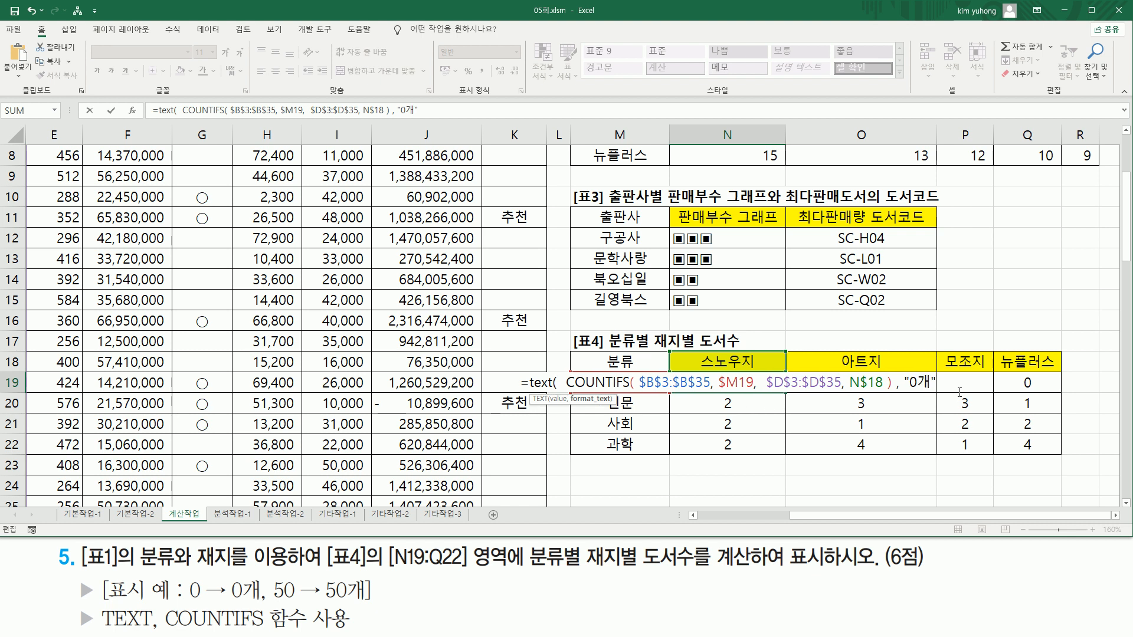
pyautogui.write(' )')
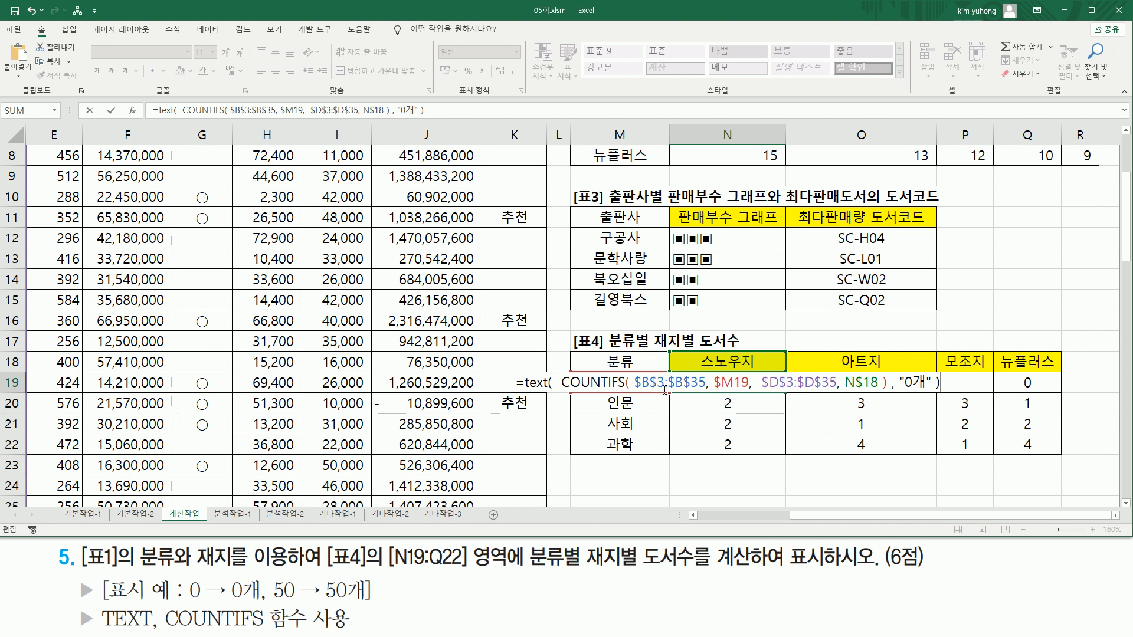
pyautogui.press('Return')
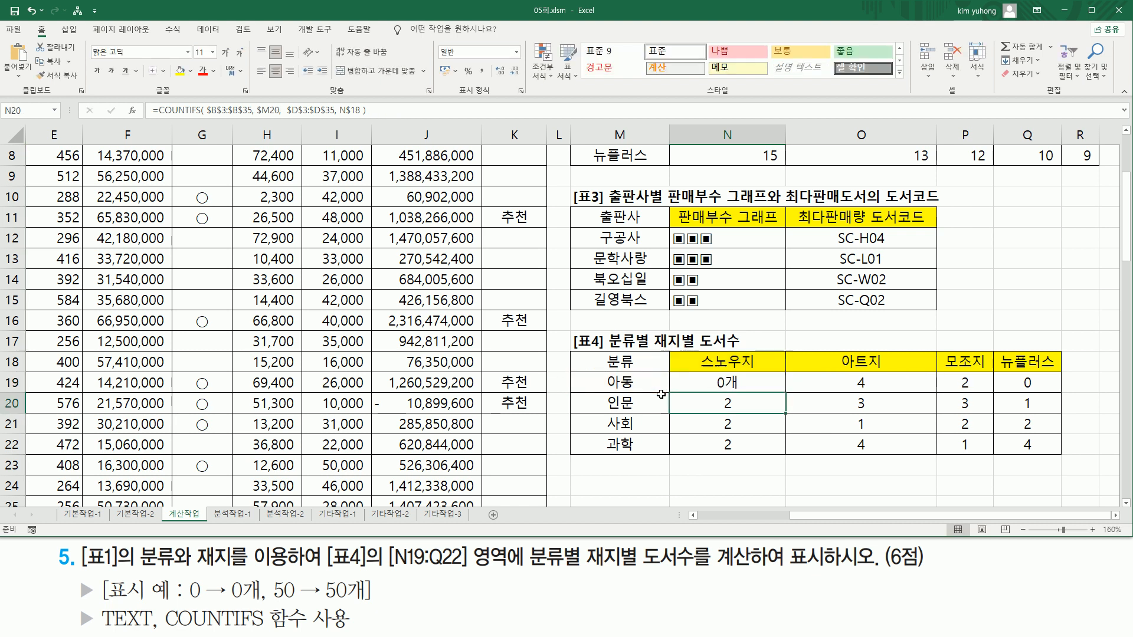
# Fill the TEXT formula from N19 over the whole range N19:Q22.
pyautogui.click(745, 385)
pyautogui.moveTo(786, 393); pyautogui.dragTo(788, 455)
pyautogui.moveTo(868, 453); pyautogui.dragTo(1041, 452)
# Write the N19 formula as plain text in M24 below [표4], with a leading apostrophe.
pyautogui.click(765, 381)
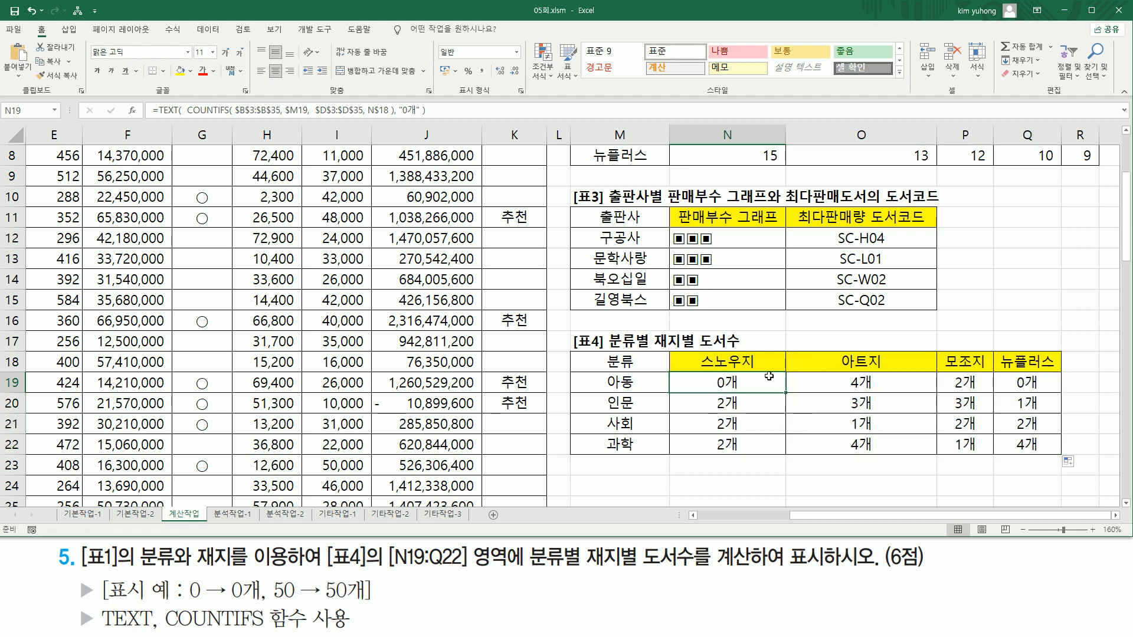
pyautogui.press('F2')
pyautogui.press('Escape')
pyautogui.click(632, 482)
pyautogui.write("'")
pyautogui.write('=TEXT(  COUNTIFS( $B$3:$B$35, $M19,  $D$3:$D$35, N$18 ), "0개" )')
pyautogui.press('Return')
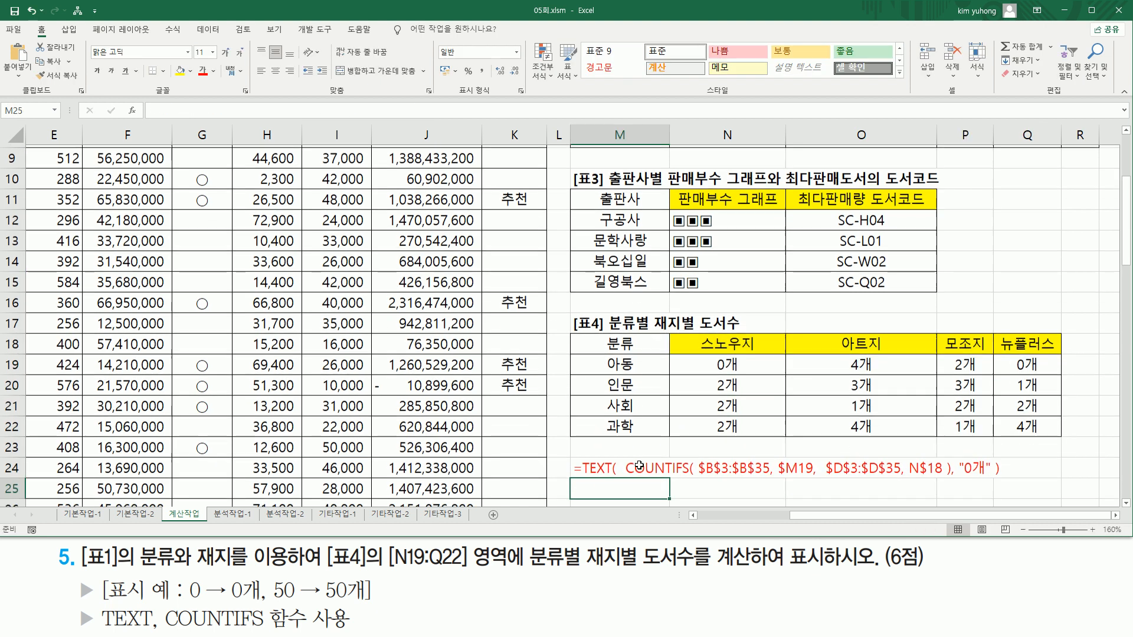
# Review the range and criterion pairs and the COUNTIFS part nested in TEXT in the formula text of M24.
pyautogui.scroll(-3, 639, 465)
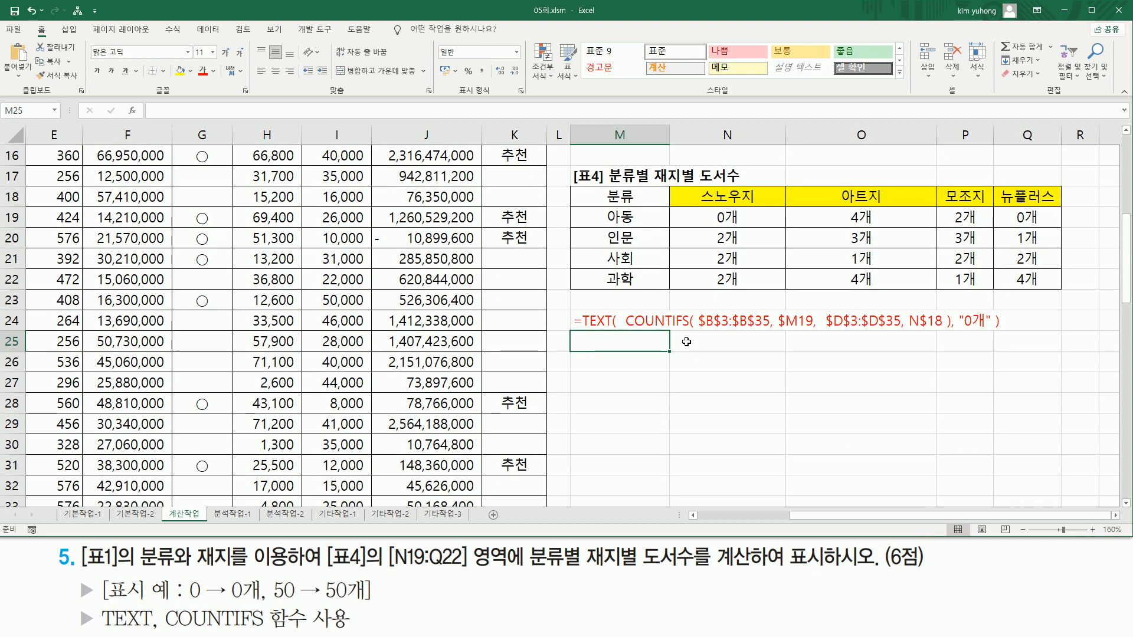
pyautogui.moveTo(702, 331)
pyautogui.mouseDown()
pyautogui.moveTo(896, 331)
pyautogui.moveTo(827, 303)
pyautogui.mouseUp()
pyautogui.moveTo(910, 308); pyautogui.dragTo(941, 330)
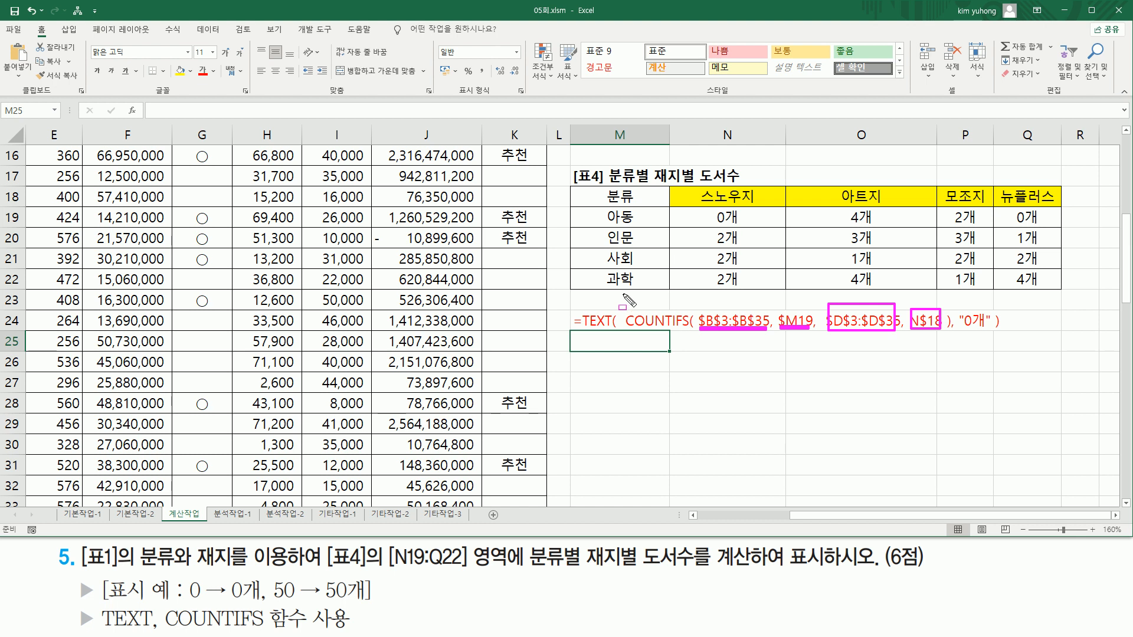
pyautogui.moveTo(626, 290)
pyautogui.mouseDown()
pyautogui.moveTo(823, 340)
pyautogui.moveTo(956, 353)
pyautogui.moveTo(950, 342)
pyautogui.mouseUp()
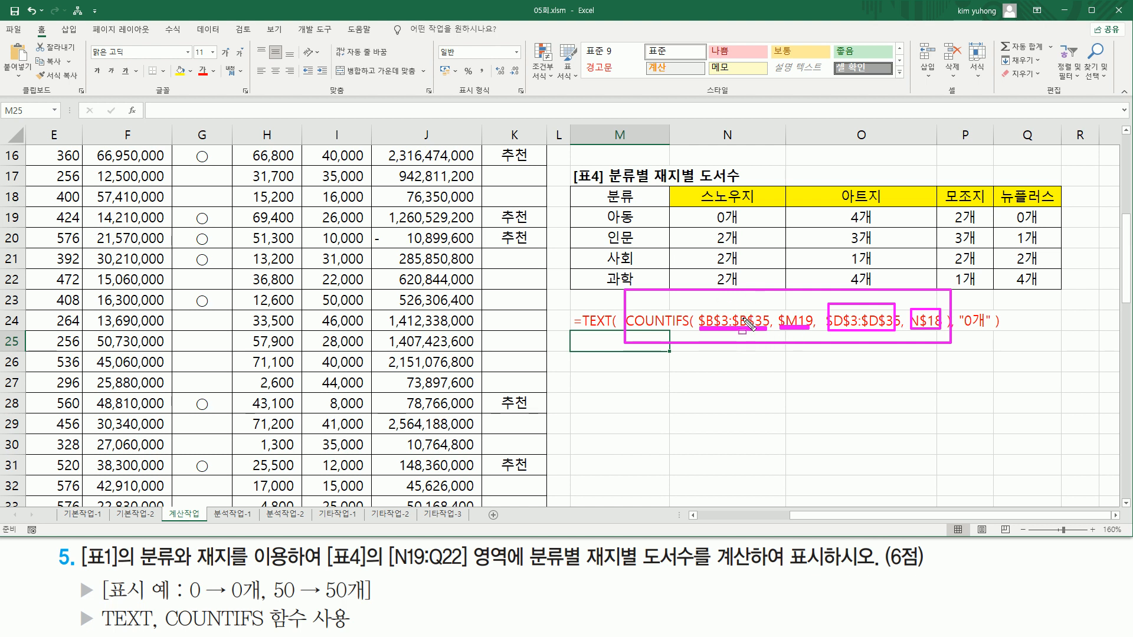
pyautogui.press('Escape')
pyautogui.moveTo(699, 304); pyautogui.dragTo(773, 331)
pyautogui.moveTo(819, 335)
pyautogui.mouseDown()
pyautogui.moveTo(850, 325)
pyautogui.moveTo(943, 331)
pyautogui.mouseUp()
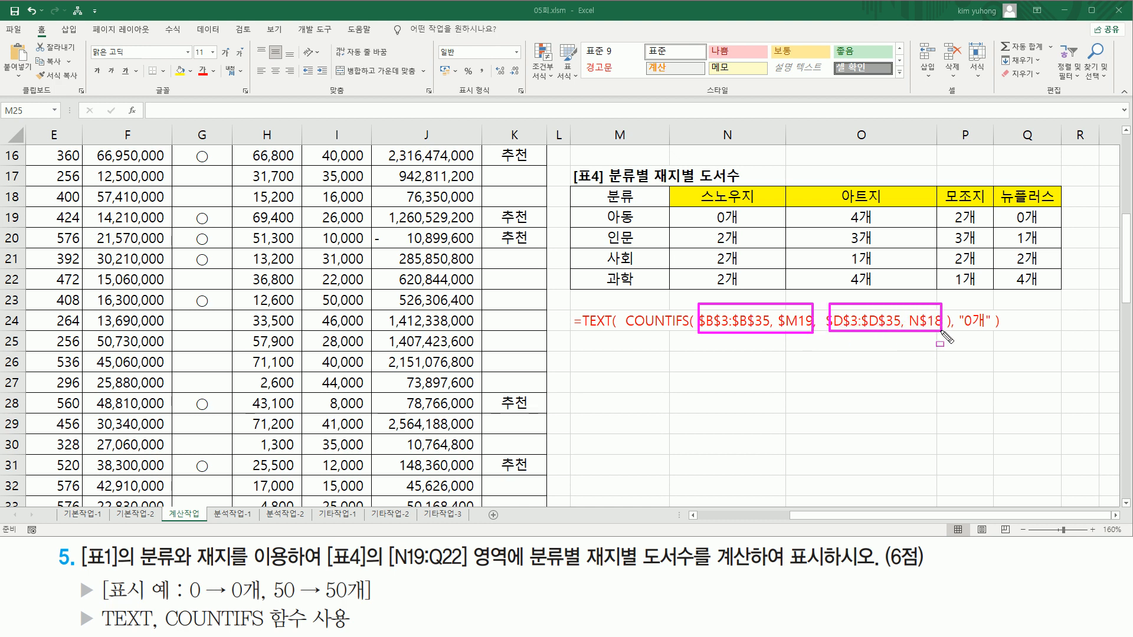
pyautogui.press('Escape')
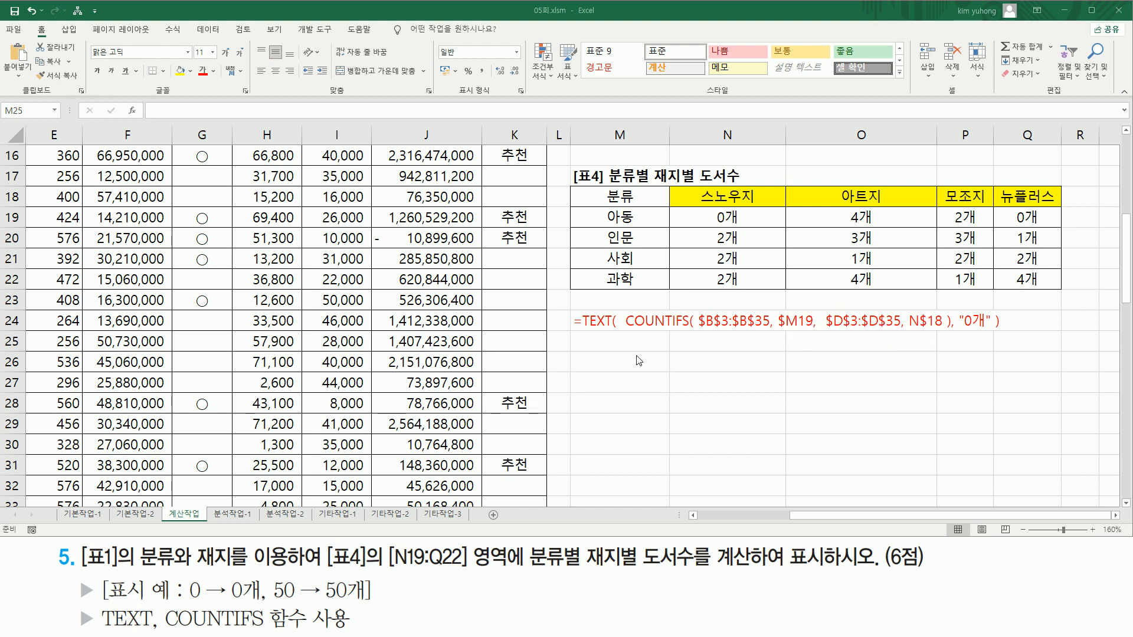